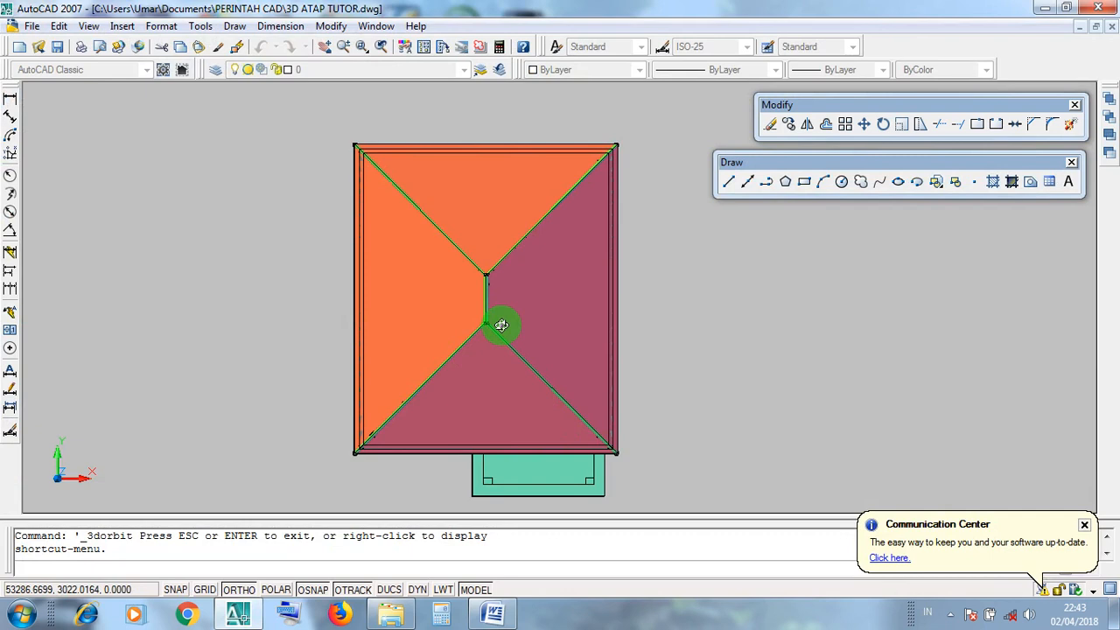
Examine the hip roof in plan view, covering the central ridge, the four hip lines, the eaves and the front canopy.
scroll(477, 275, up, 3)
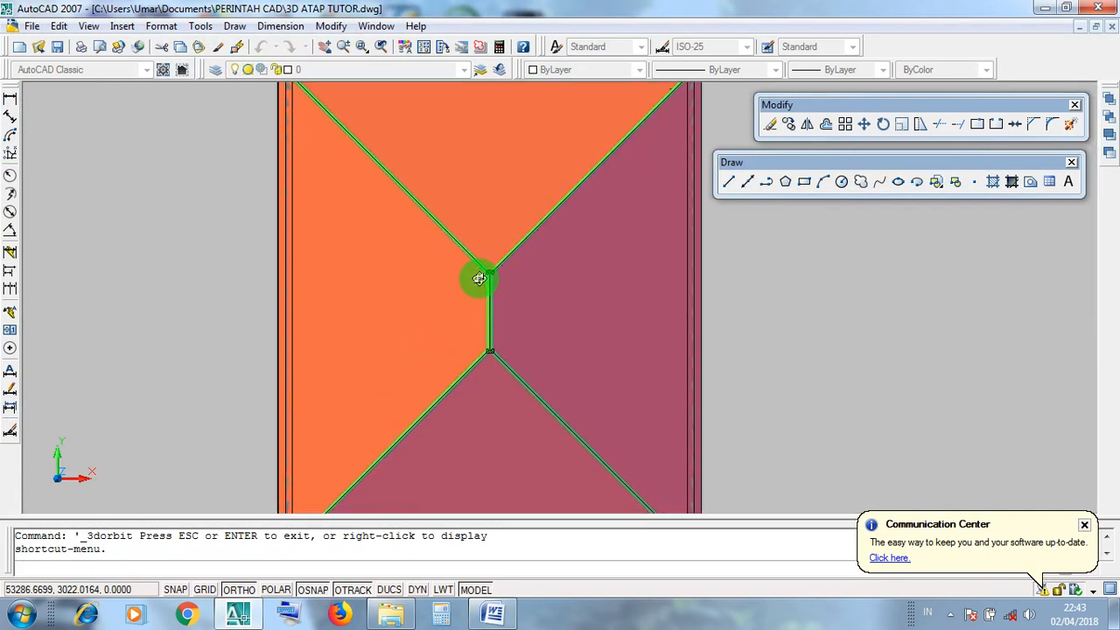
scroll(479, 278, up, 3)
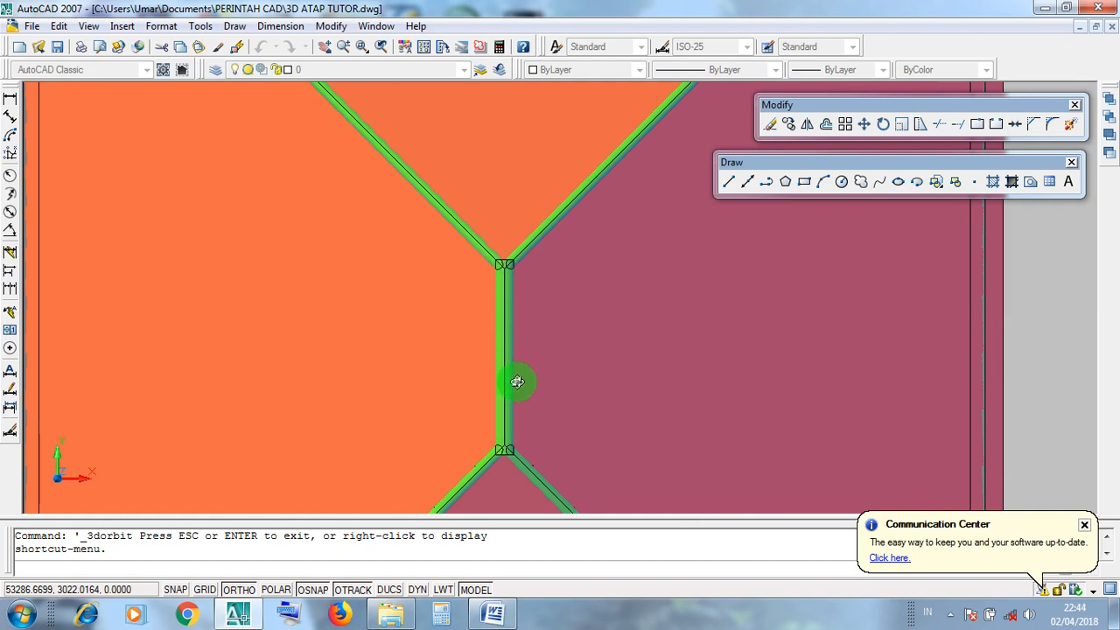
scroll(516, 378, down, 5)
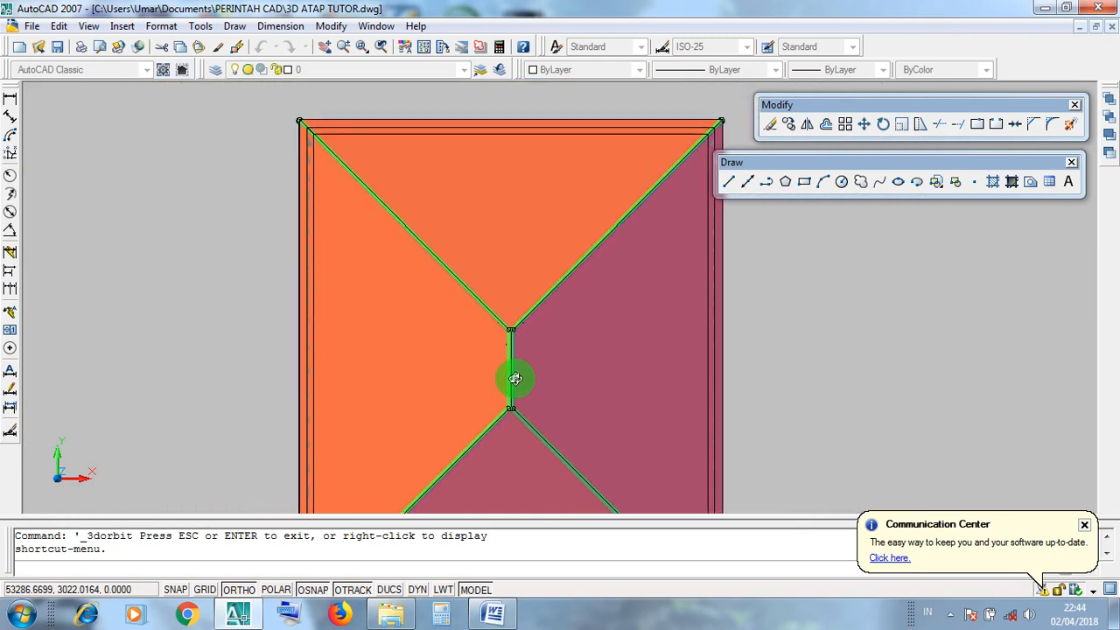
scroll(515, 377, down, 3)
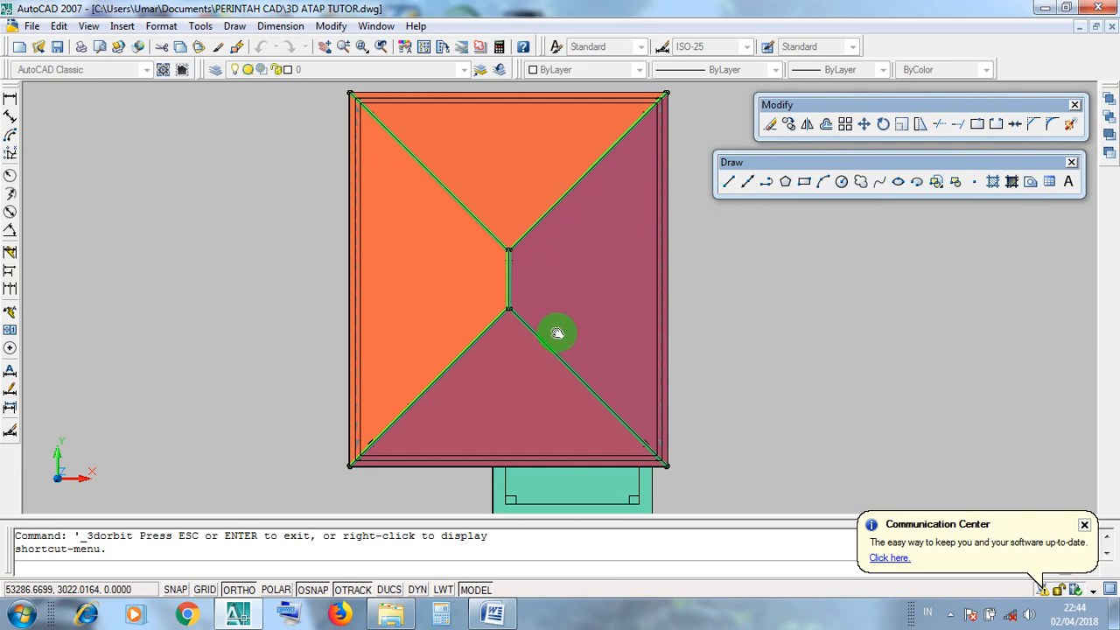
drag(555, 327, 569, 315)
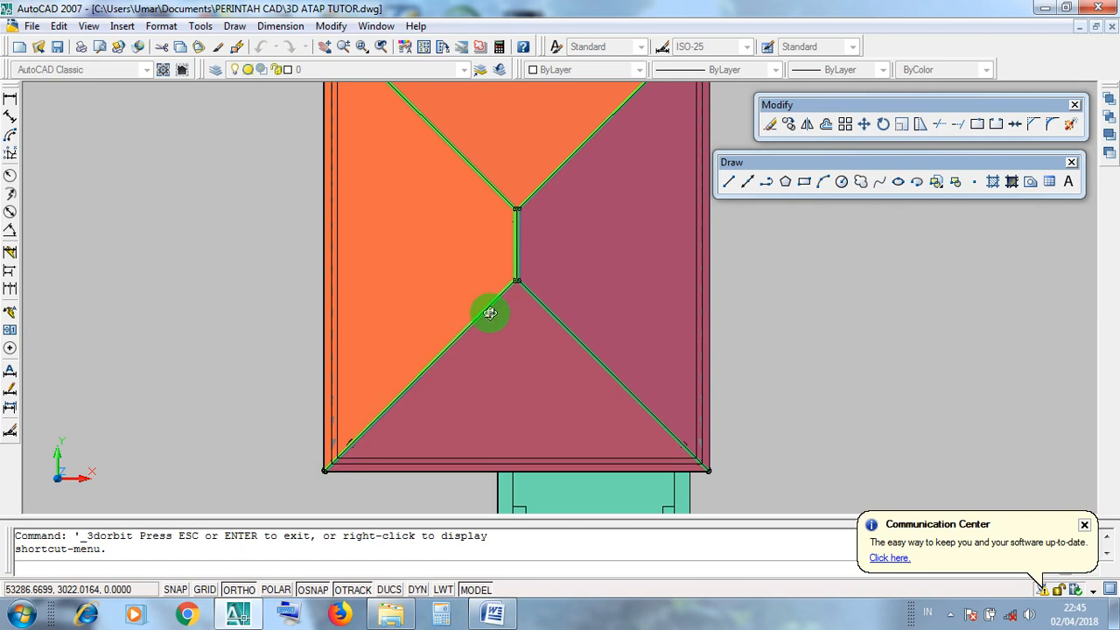
middle_drag(513, 283, 565, 302)
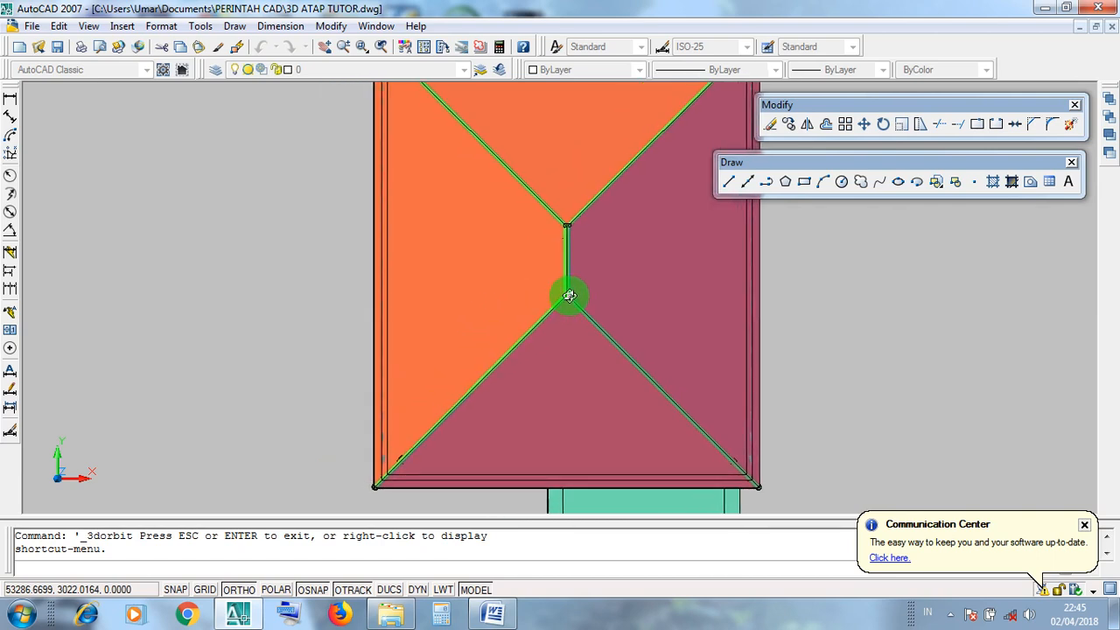
scroll(569, 296, down, 3)
middle_drag(571, 289, 570, 310)
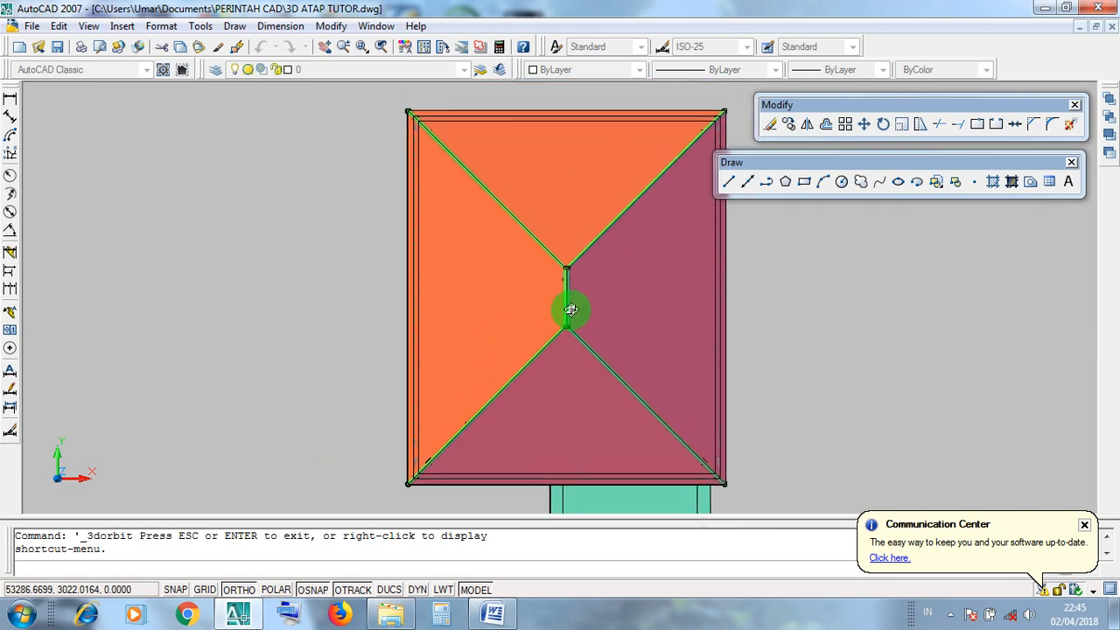
scroll(570, 310, down, 2)
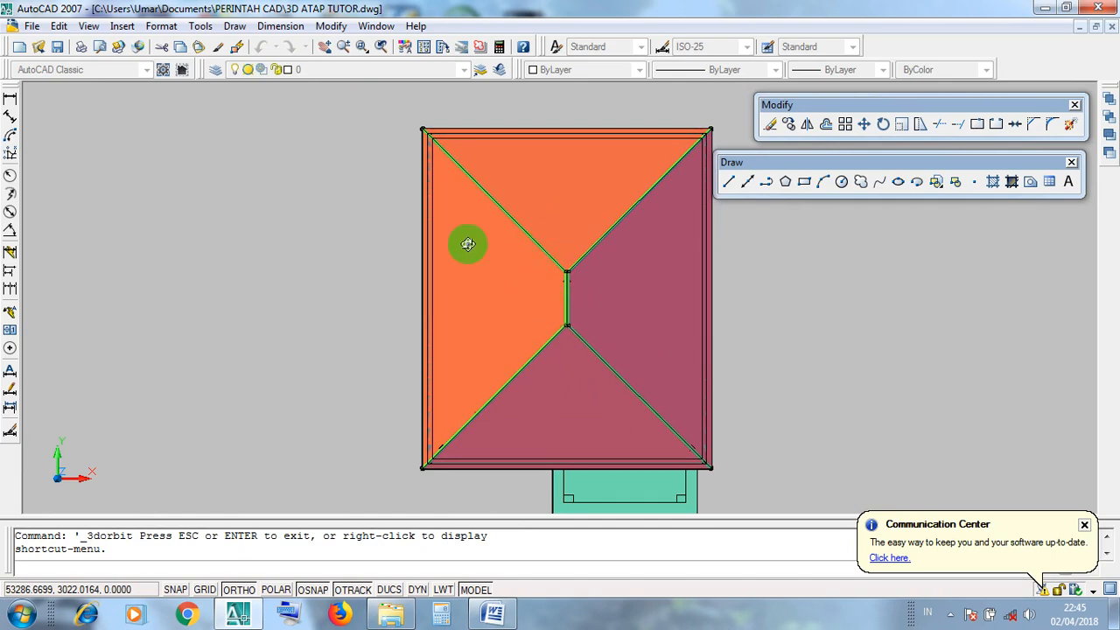
drag(564, 372, 601, 428)
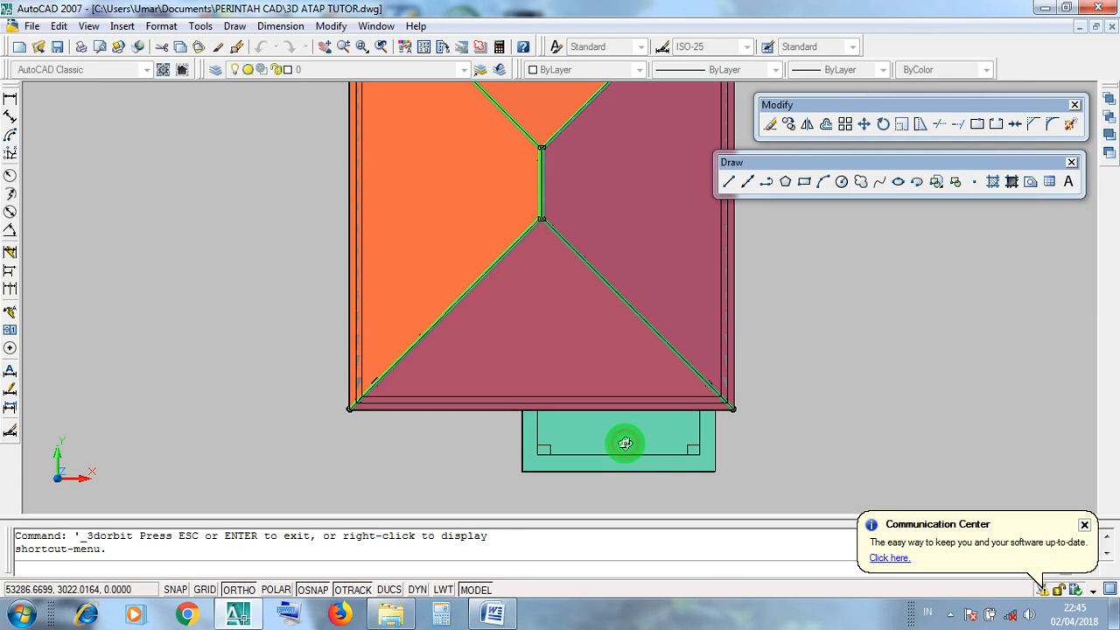
scroll(594, 408, down, 3)
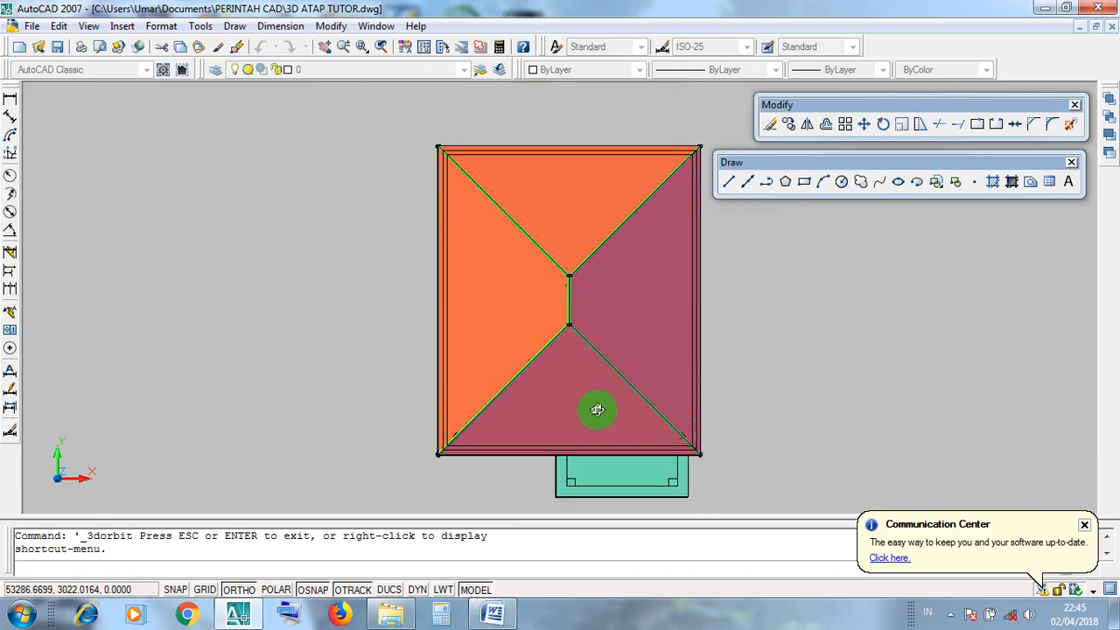
Inspect the roof slopes, ridge cap and hip caps in 3D from several sides of the house.
drag(565, 393, 578, 272)
scroll(537, 338, up, 3)
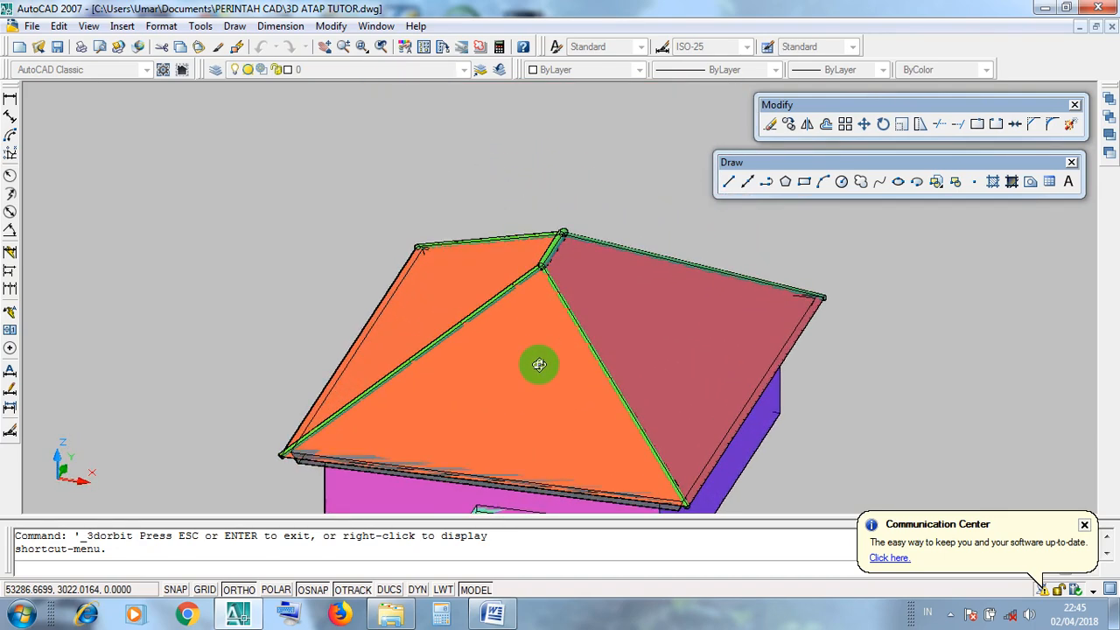
mouse_move(539, 364)
mouse_down()
mouse_move(554, 323)
mouse_move(545, 277)
mouse_move(575, 317)
mouse_move(539, 328)
mouse_move(520, 360)
mouse_up()
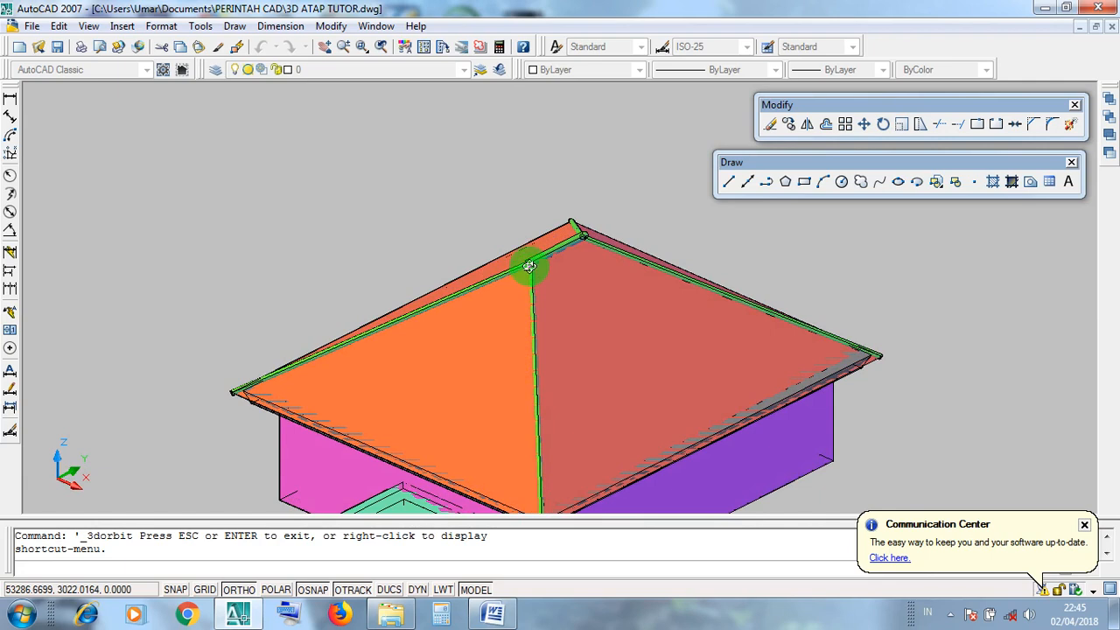
scroll(529, 267, down, 1)
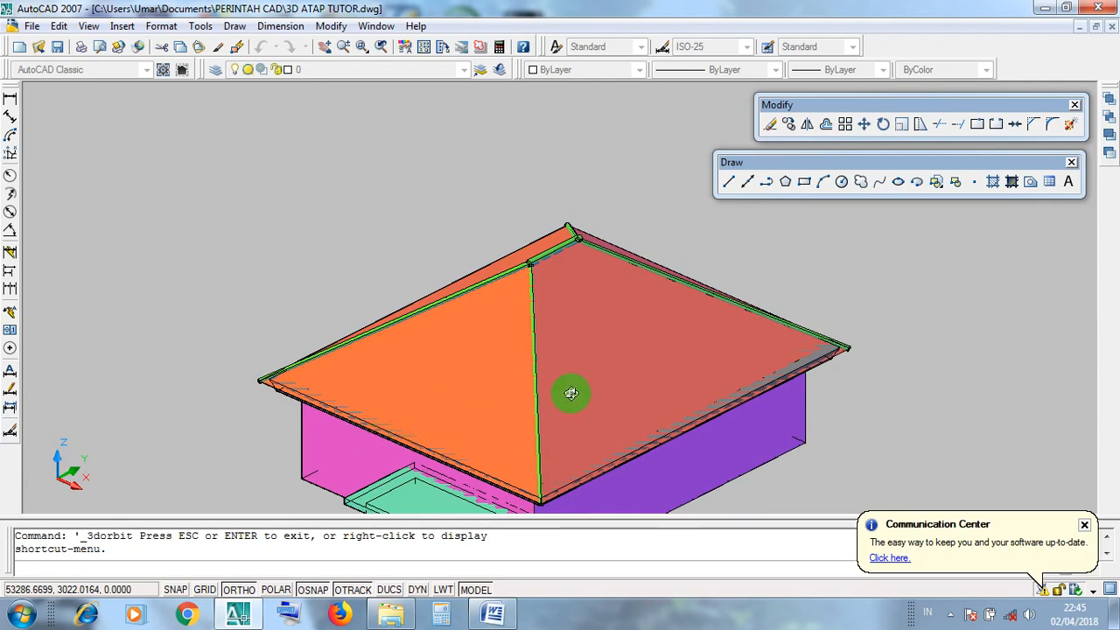
drag(404, 415, 425, 299)
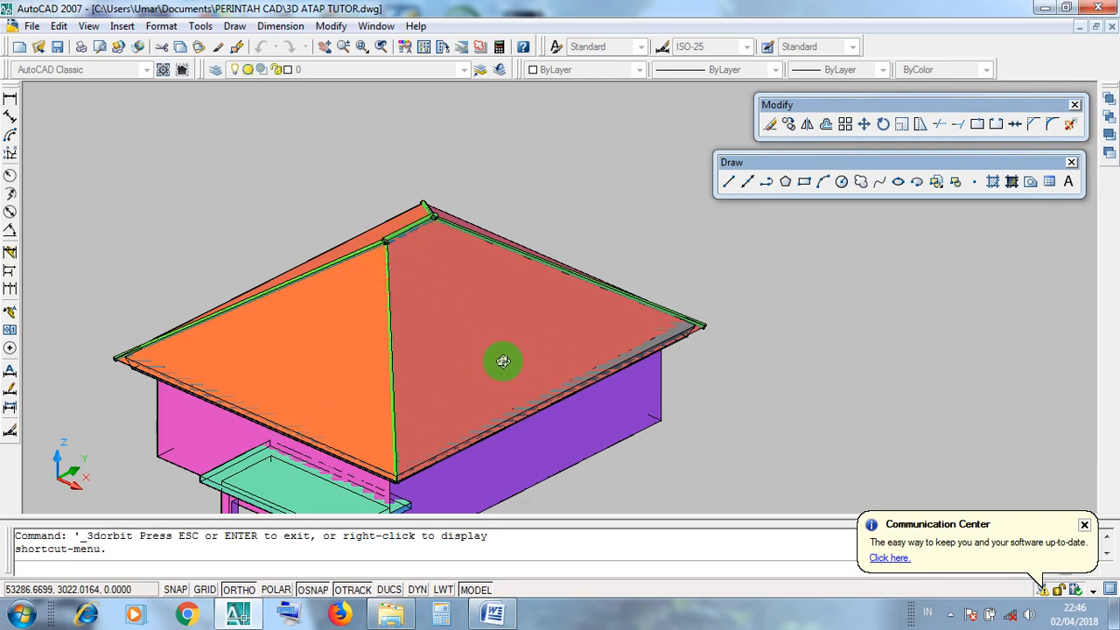
drag(516, 355, 425, 199)
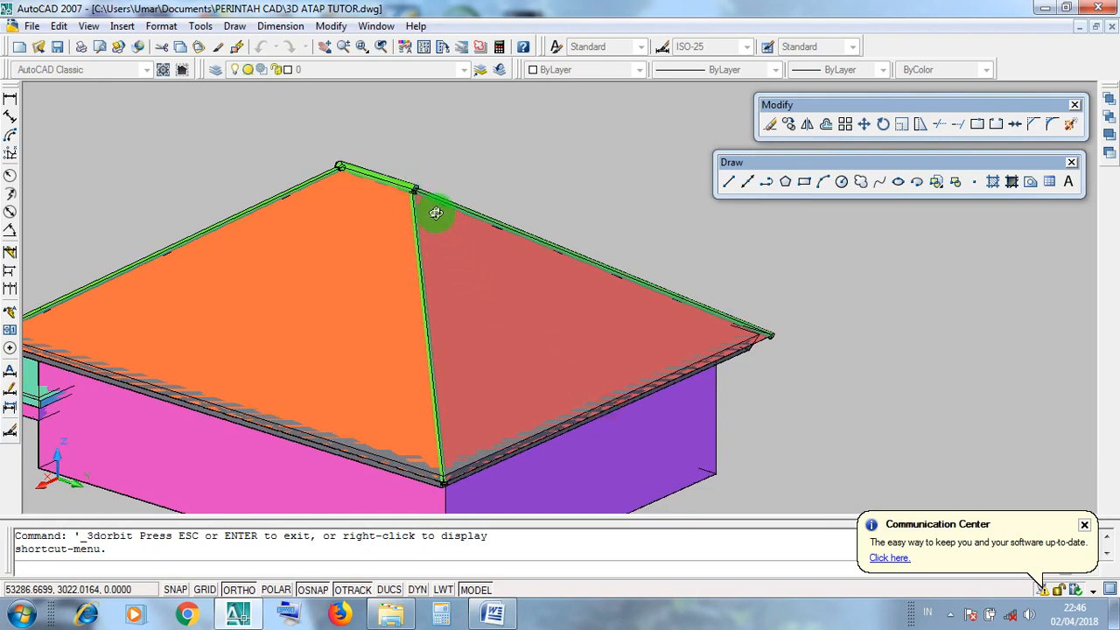
scroll(627, 352, down, 1)
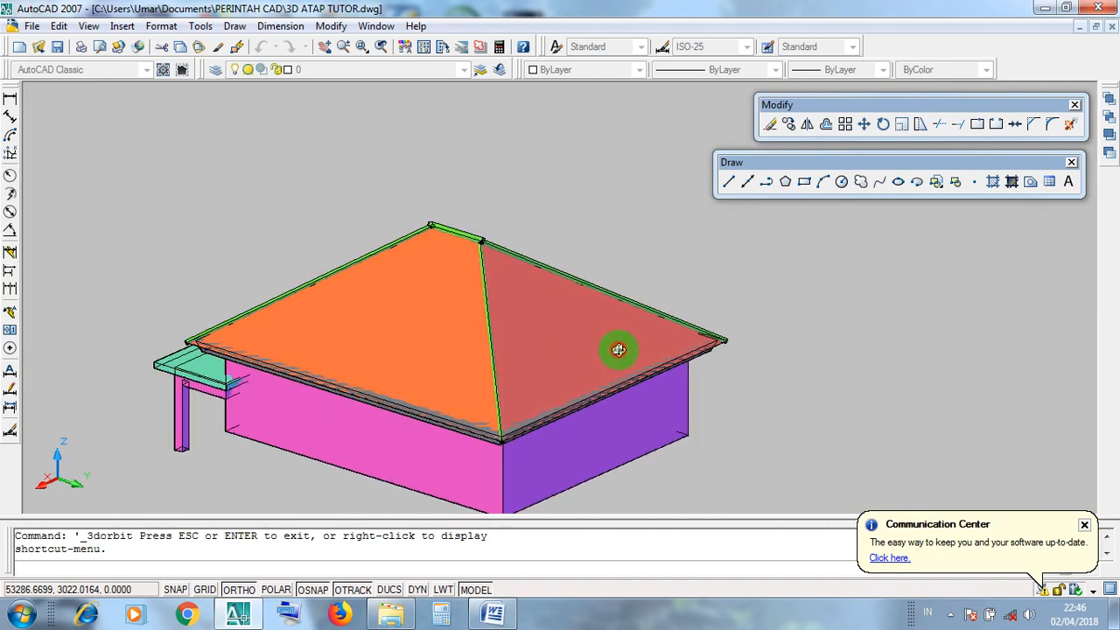
drag(615, 347, 473, 315)
scroll(487, 271, up, 3)
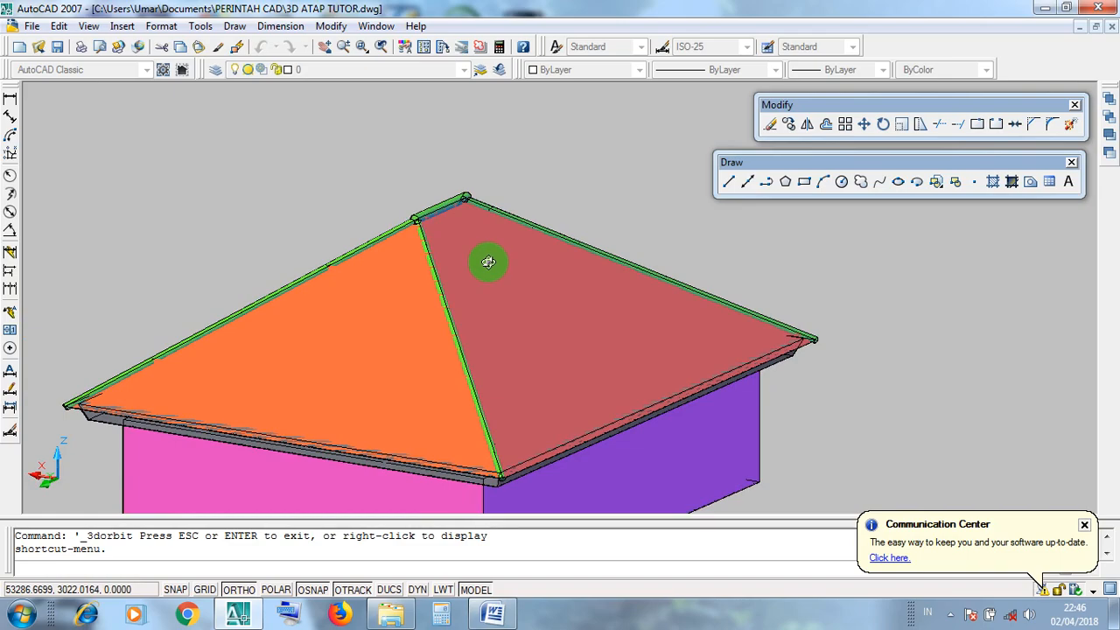
drag(510, 277, 548, 288)
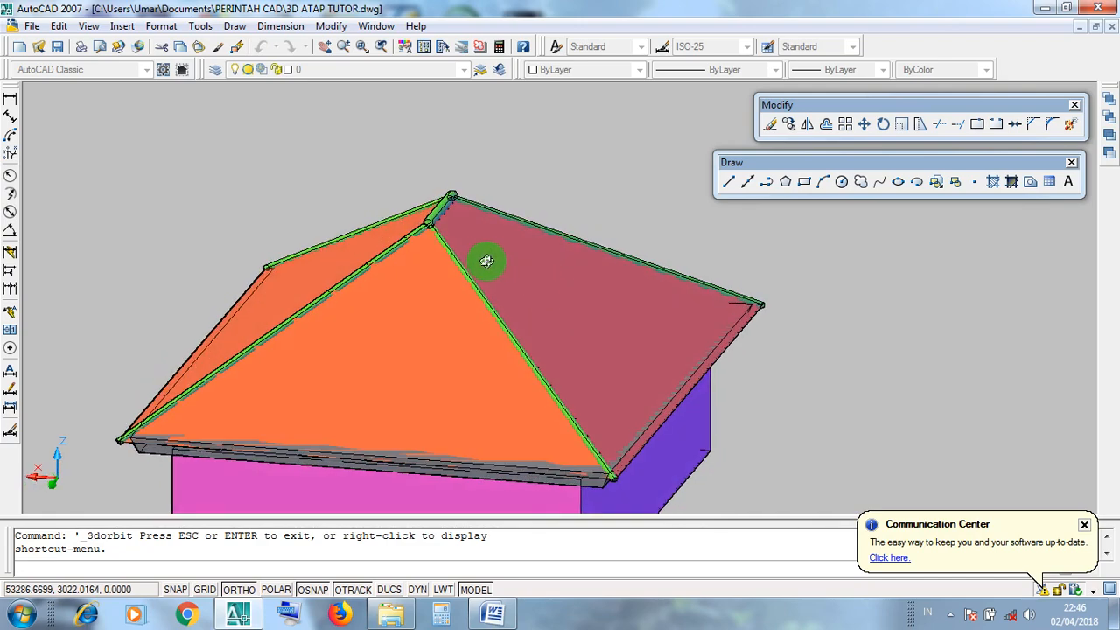
drag(486, 261, 482, 245)
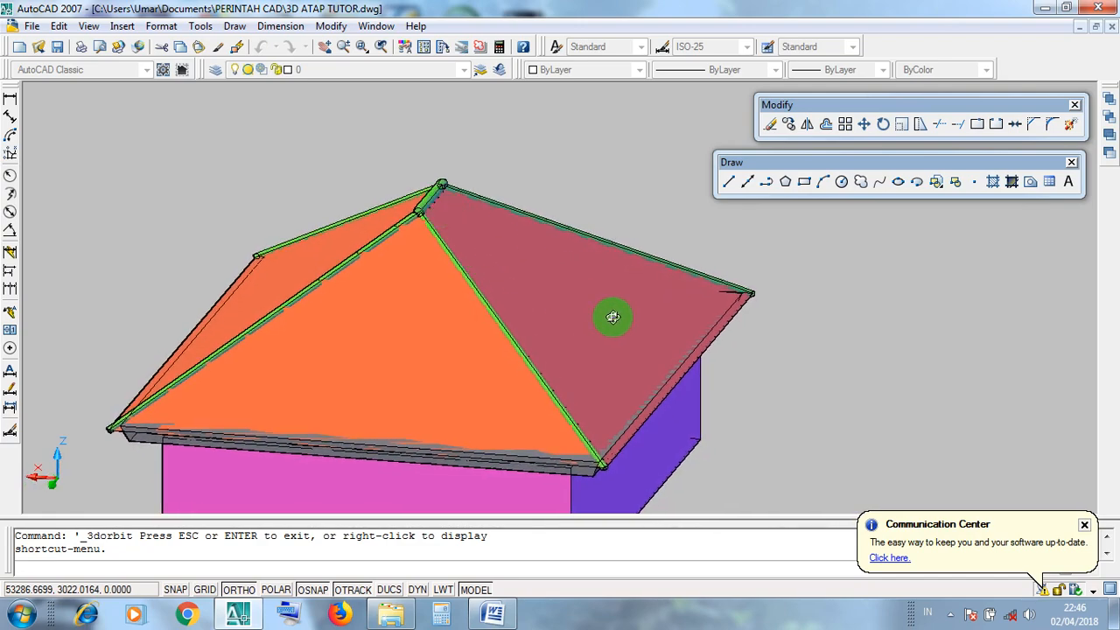
drag(612, 316, 337, 312)
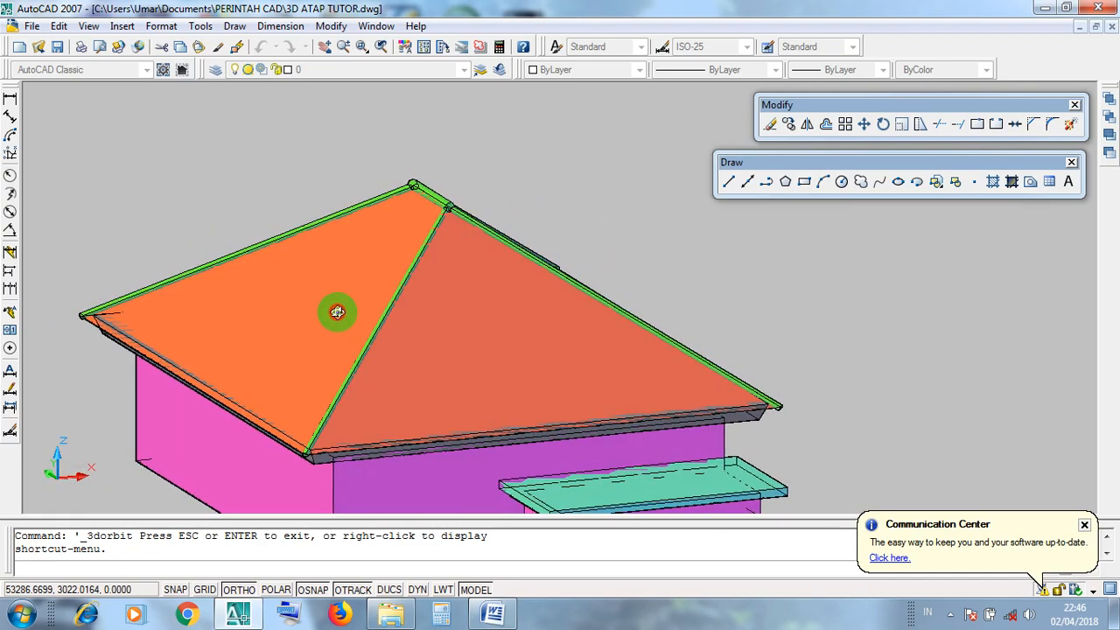
middle_drag(377, 292, 489, 257)
scroll(531, 196, up, 1)
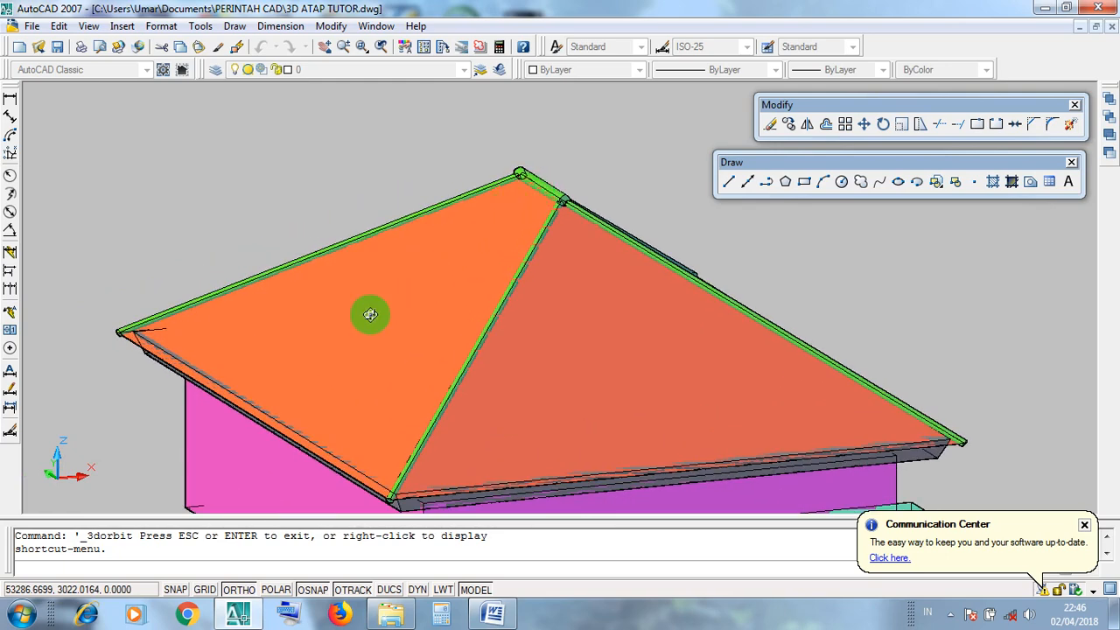
scroll(545, 203, down, 1)
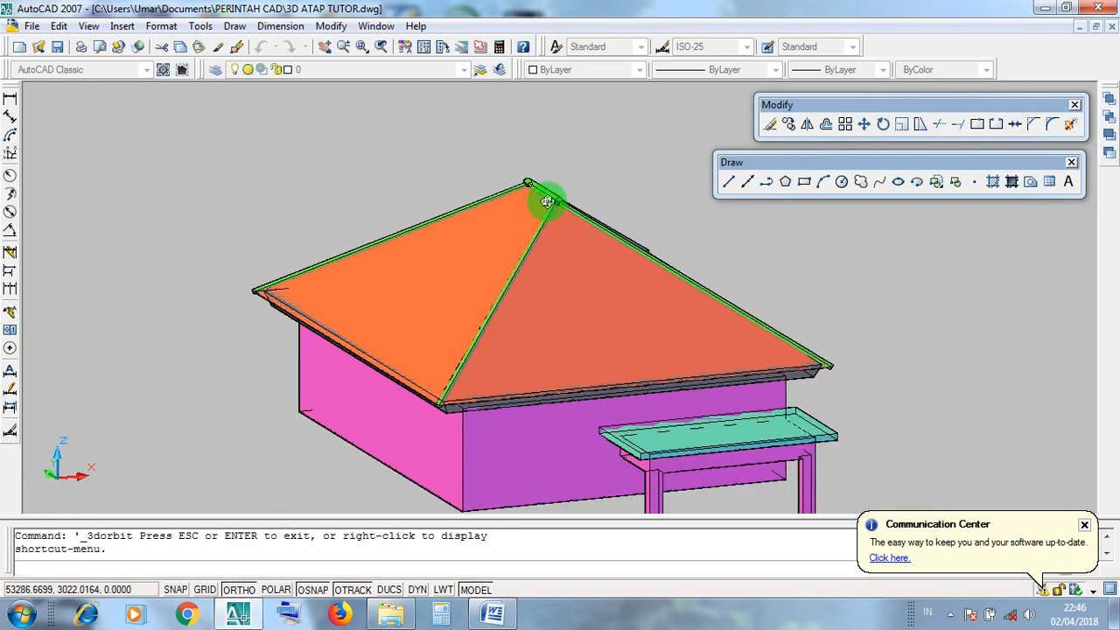
Examine the roof's front slope and peak in elevation and compare them with the roof plan from above.
mouse_move(540, 218)
mouse_down()
mouse_move(575, 250)
mouse_move(587, 310)
mouse_move(550, 340)
mouse_move(554, 390)
mouse_move(543, 210)
mouse_up()
scroll(544, 214, up, 2)
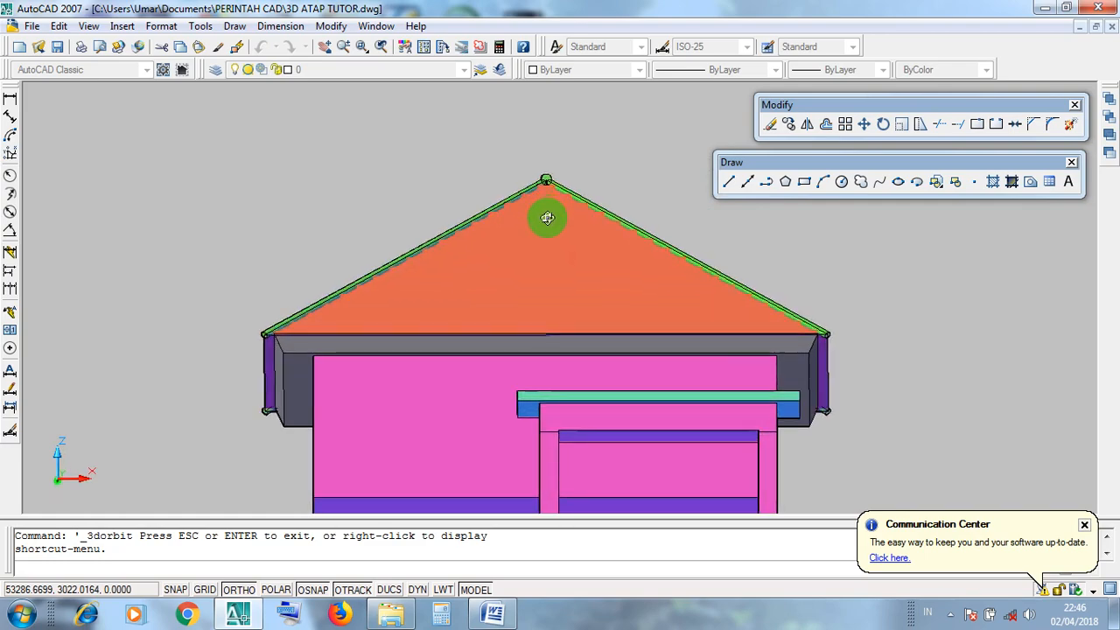
drag(632, 290, 577, 296)
drag(540, 296, 546, 262)
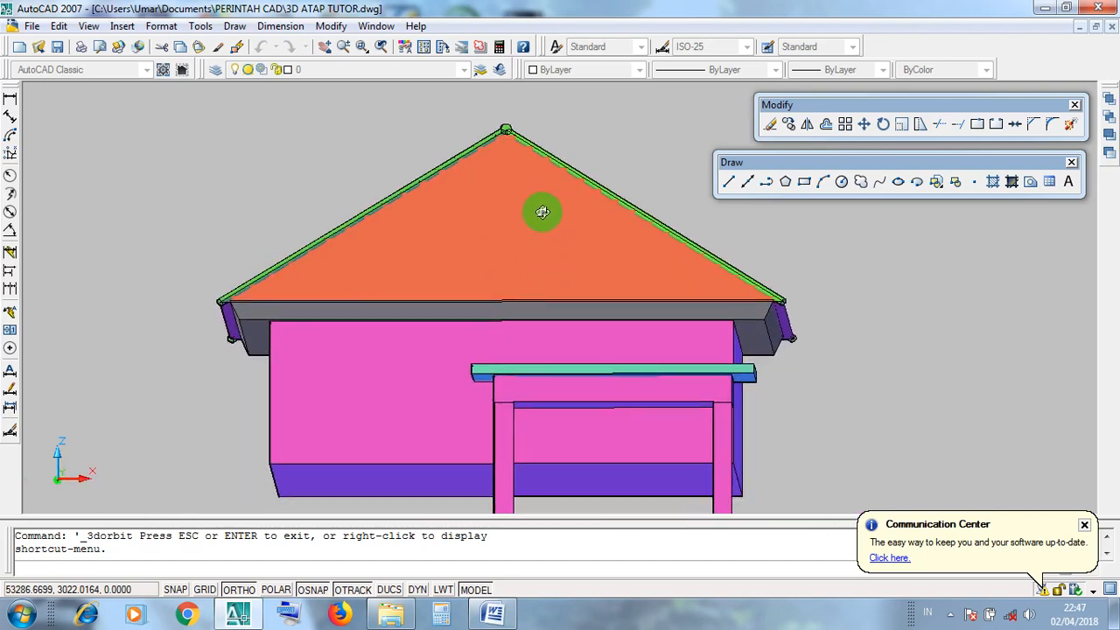
mouse_move(542, 212)
mouse_down()
mouse_move(523, 220)
mouse_move(530, 199)
mouse_up()
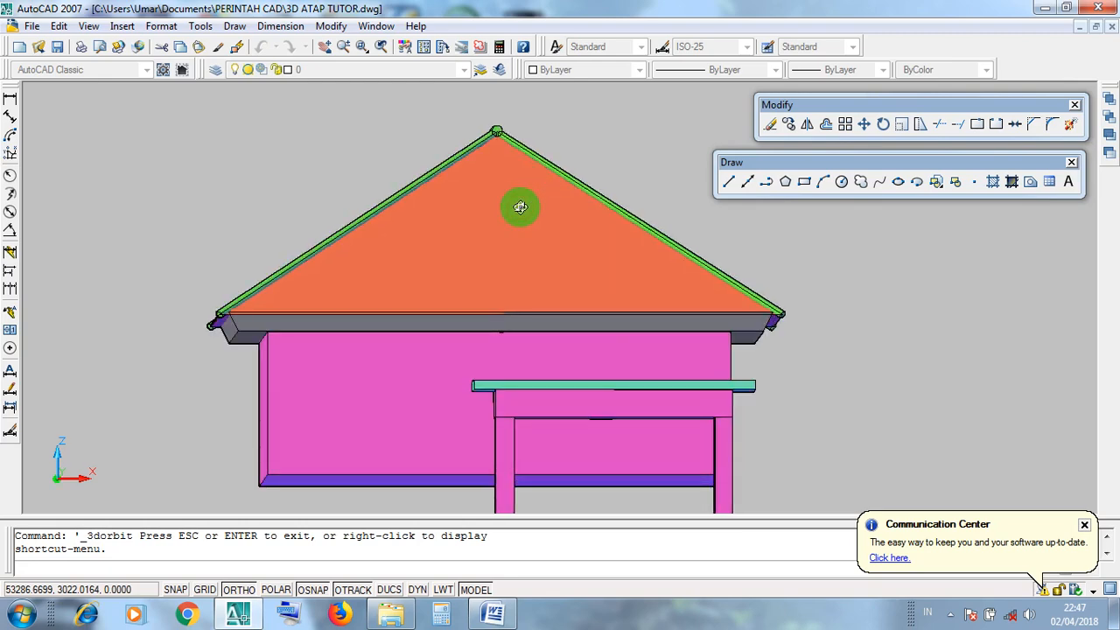
drag(504, 181, 486, 343)
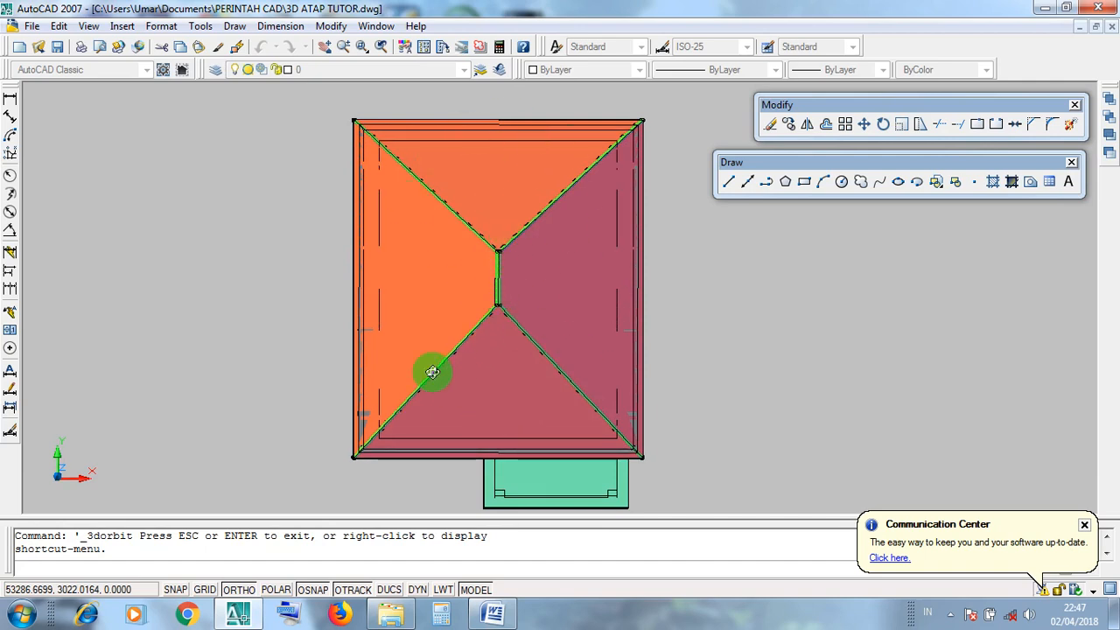
middle_drag(561, 313, 527, 303)
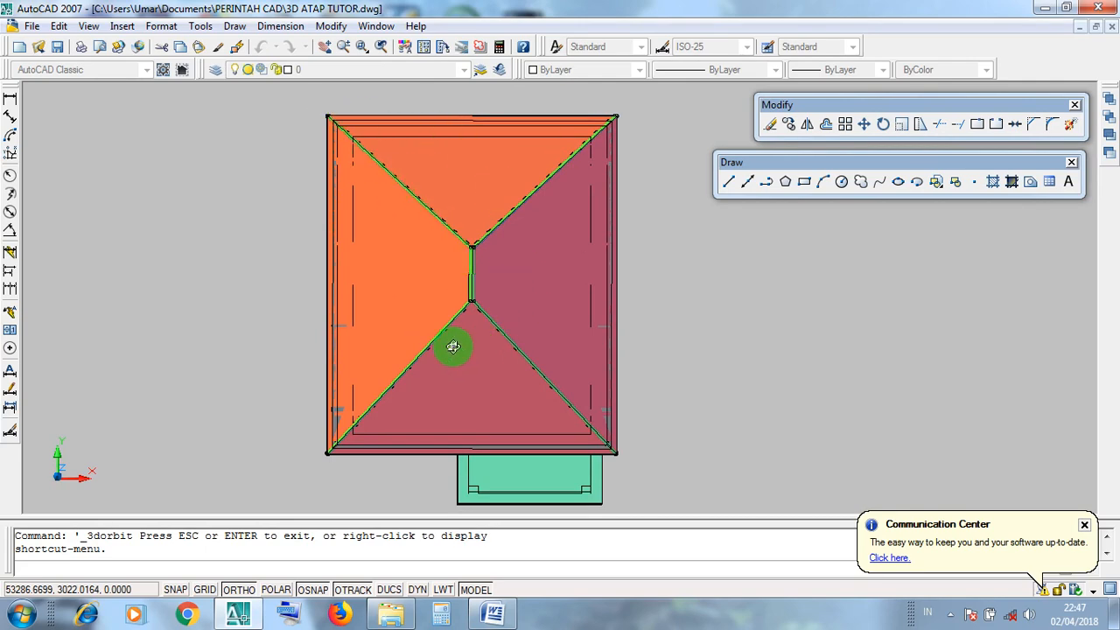
drag(446, 178, 543, 419)
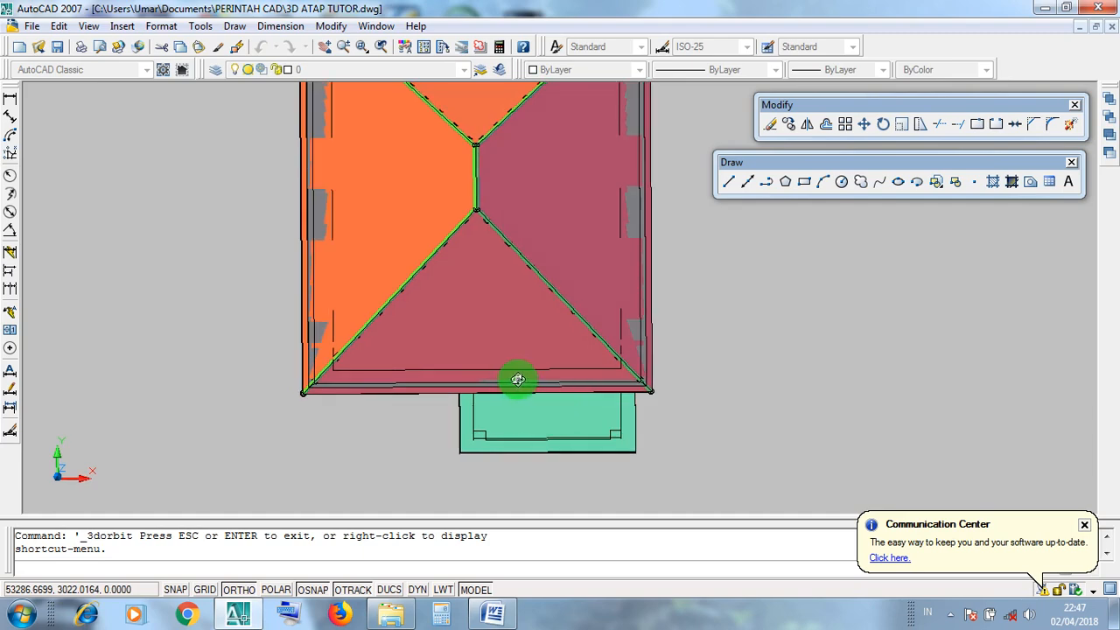
Inspect the eaves, fascia and soffit from below along the walls, including the area around the front canopy.
drag(518, 379, 630, 394)
scroll(575, 367, up, 4)
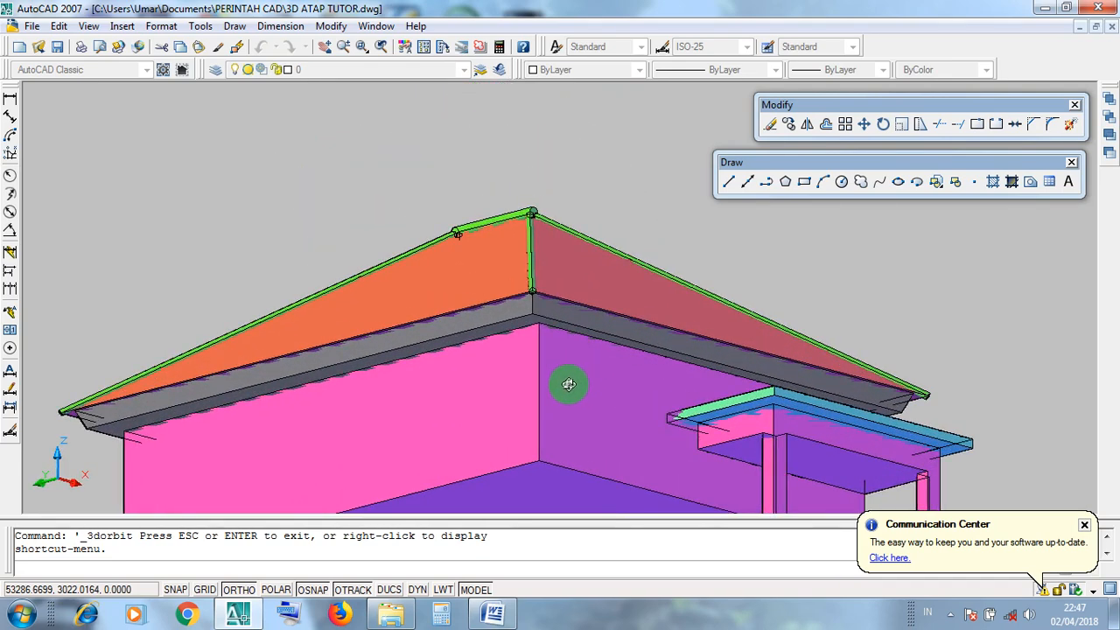
drag(437, 382, 425, 299)
middle_drag(425, 299, 627, 452)
scroll(564, 383, up, 3)
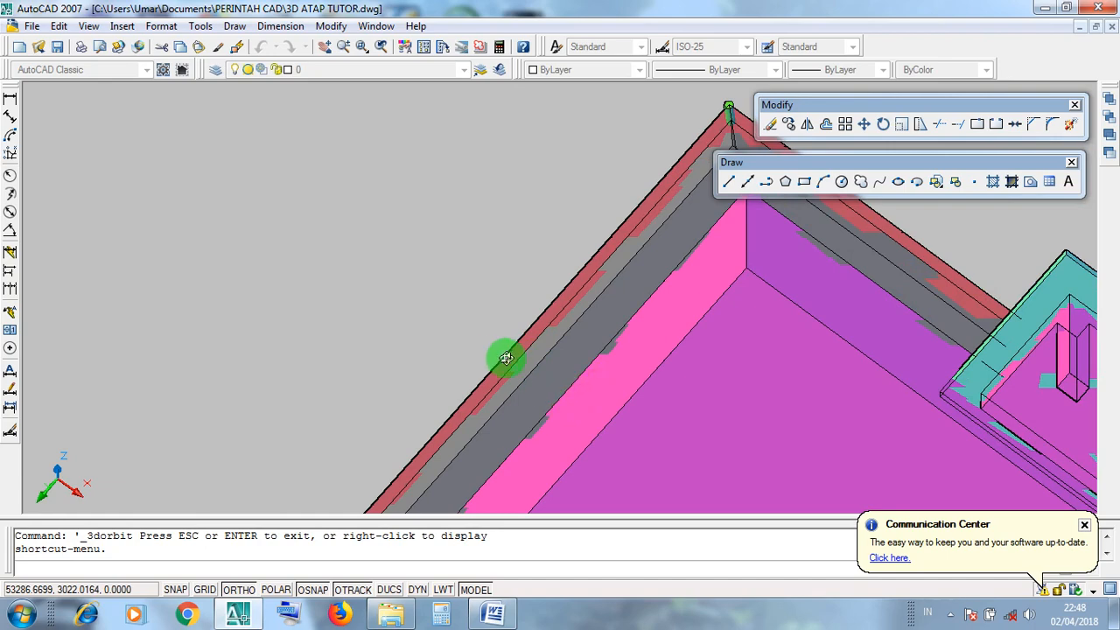
scroll(527, 366, down, 8)
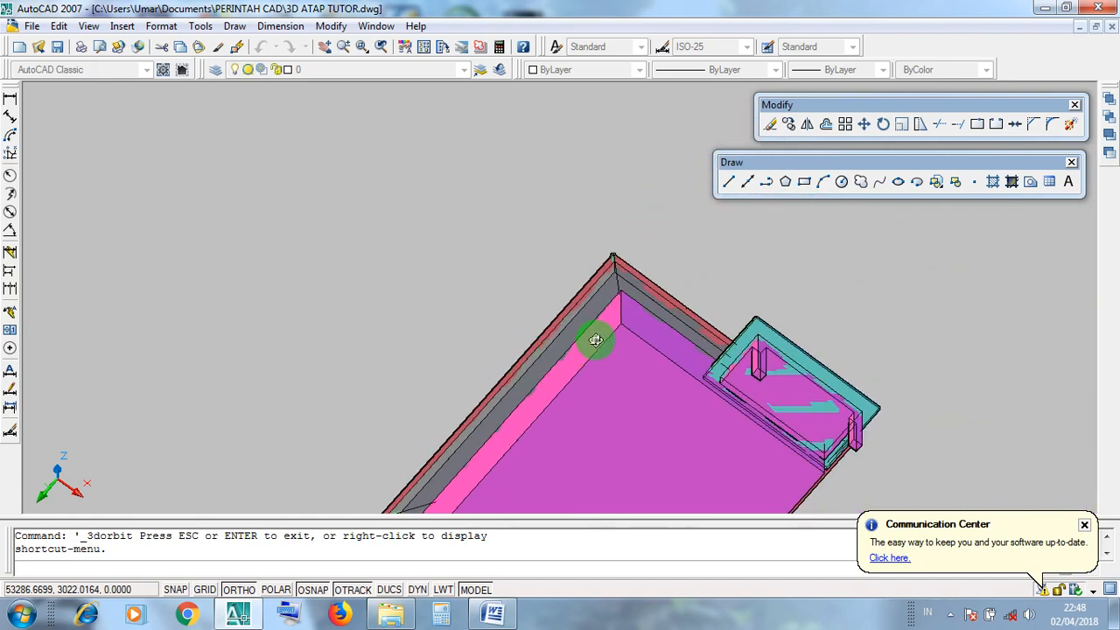
scroll(610, 313, up, 4)
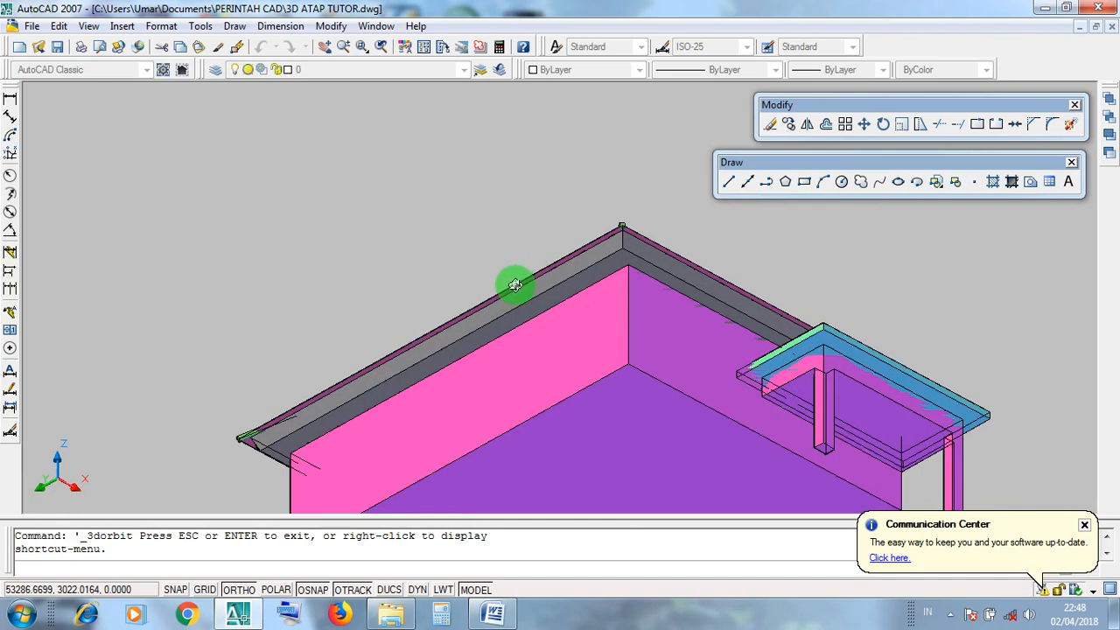
drag(564, 343, 521, 266)
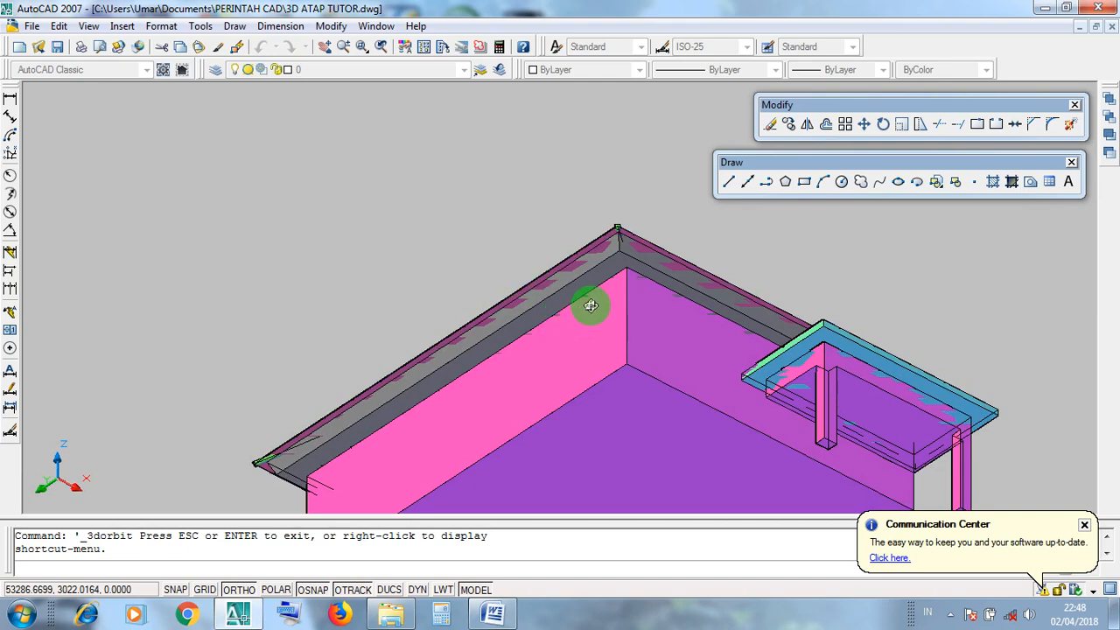
drag(590, 305, 599, 368)
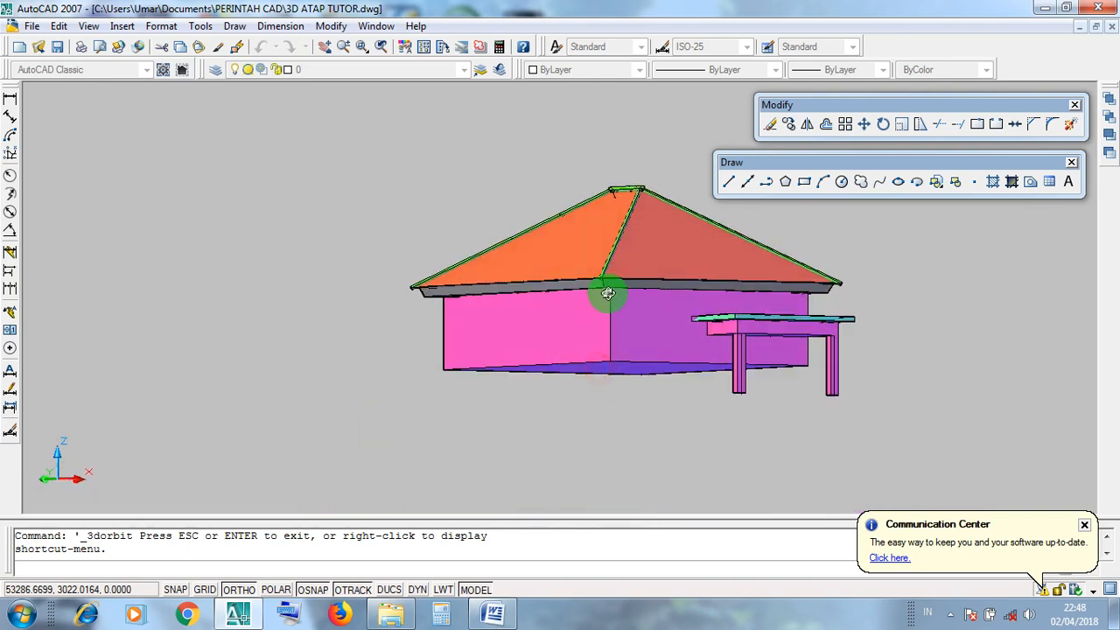
drag(608, 293, 614, 365)
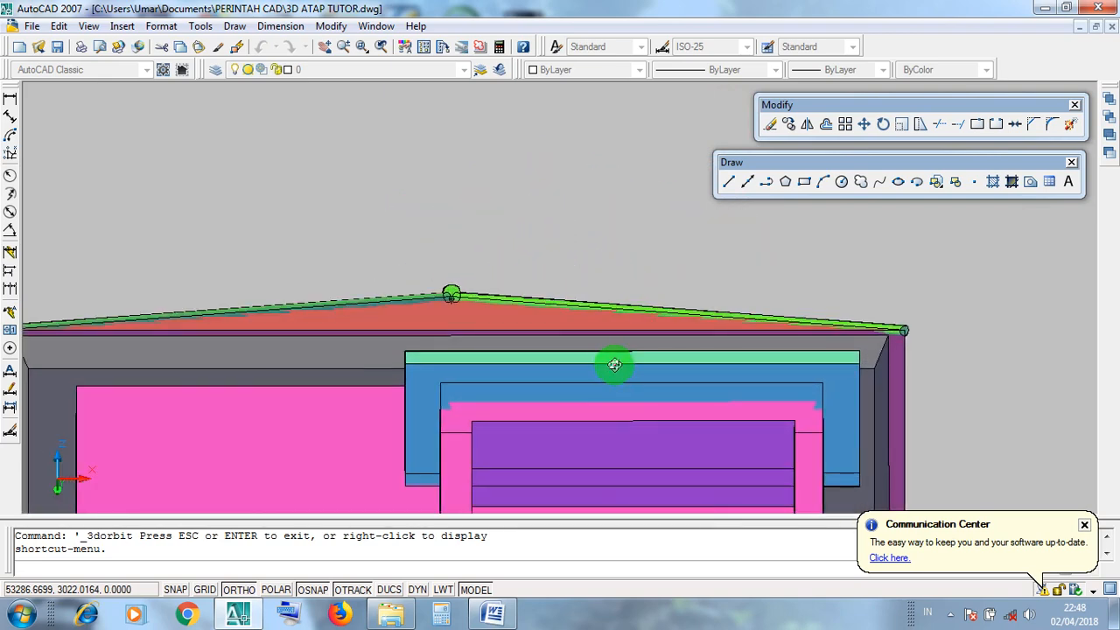
Turn the 3D roof model from the eaves to a view from above and examine the ridge, hips and front canopy.
drag(598, 409, 579, 364)
middle_drag(580, 364, 543, 428)
drag(561, 371, 517, 409)
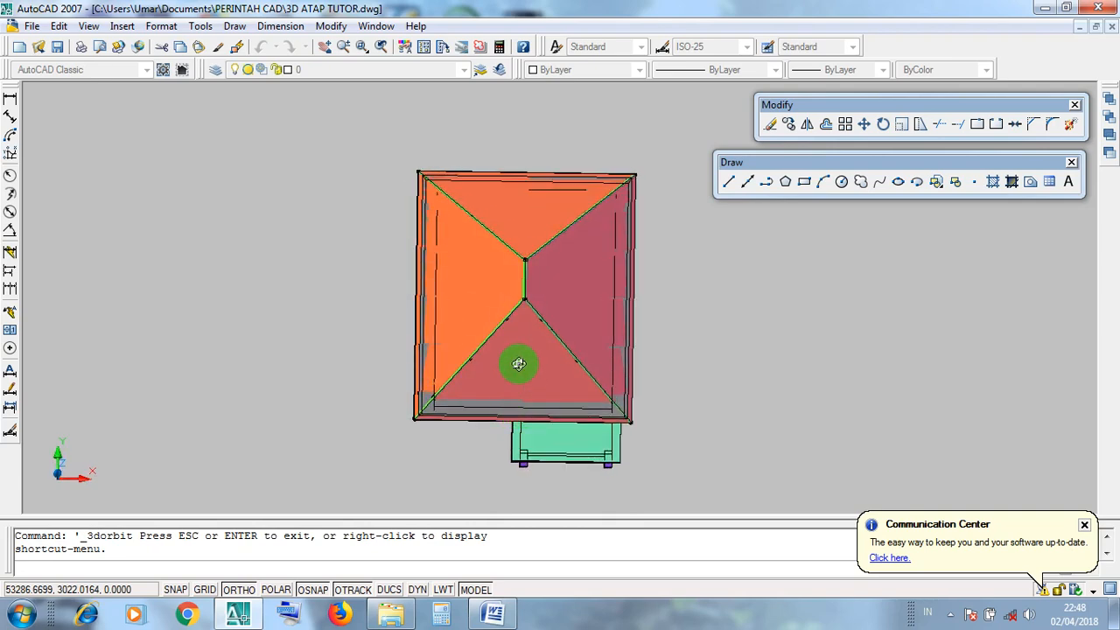
scroll(530, 333, up, 2)
scroll(530, 332, down, 2)
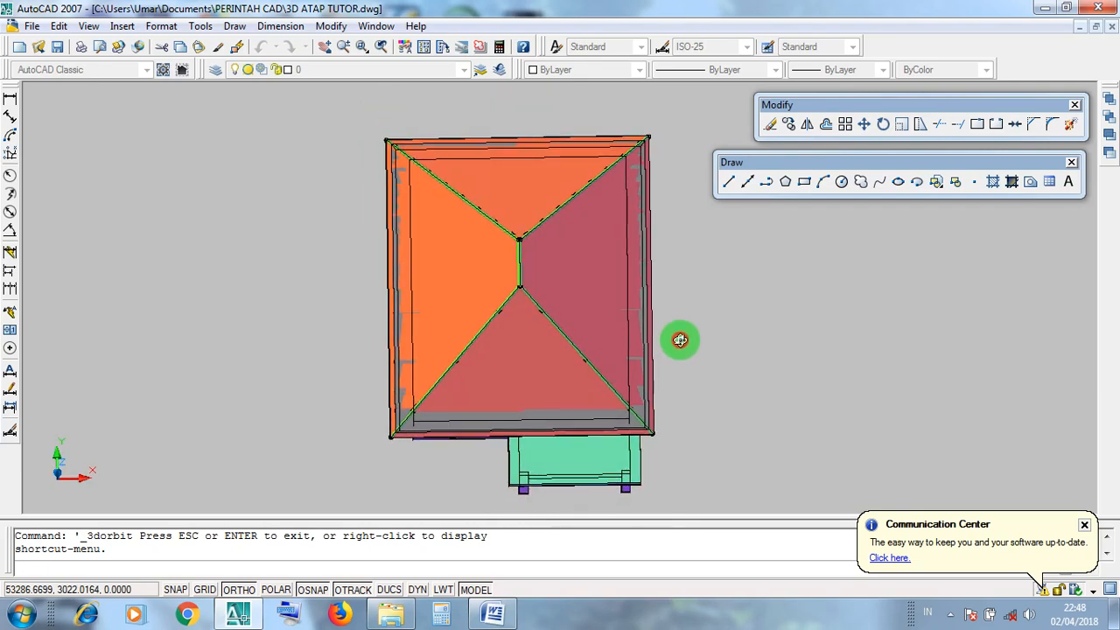
drag(680, 339, 678, 350)
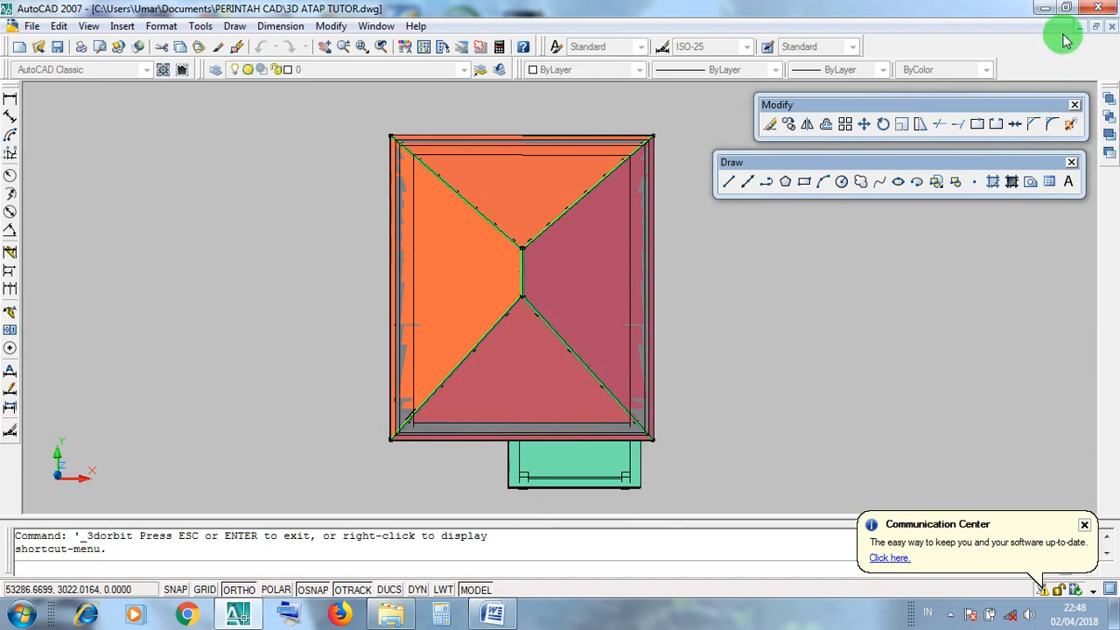
Open the drawing LATIHAN RUMAH 2D from the Documents library.
click(1043, 12)
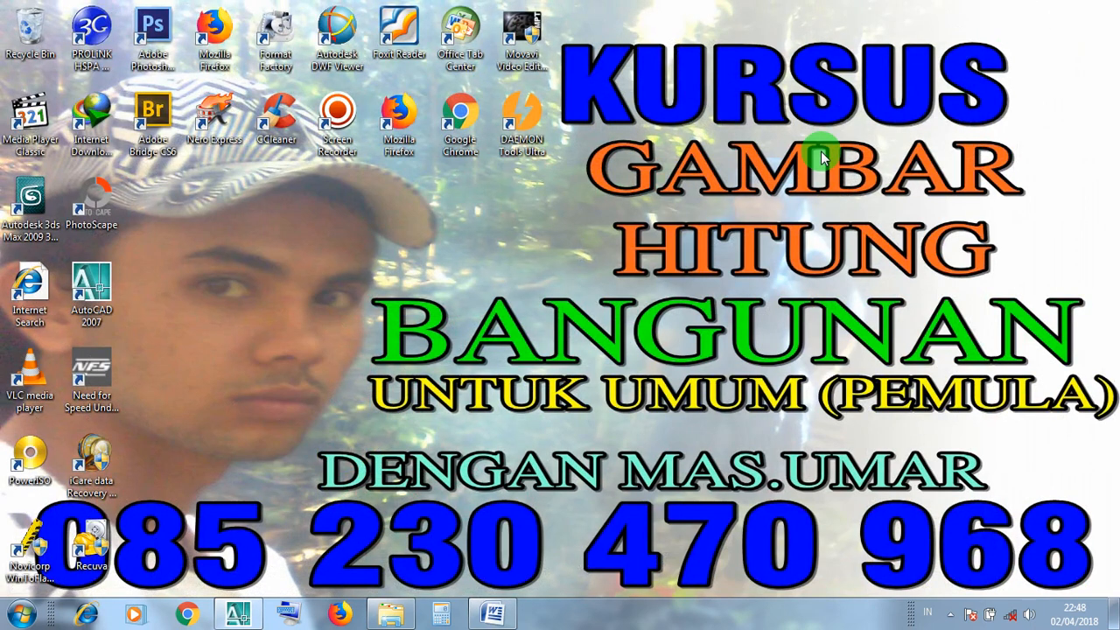
right_click(823, 155)
click(864, 200)
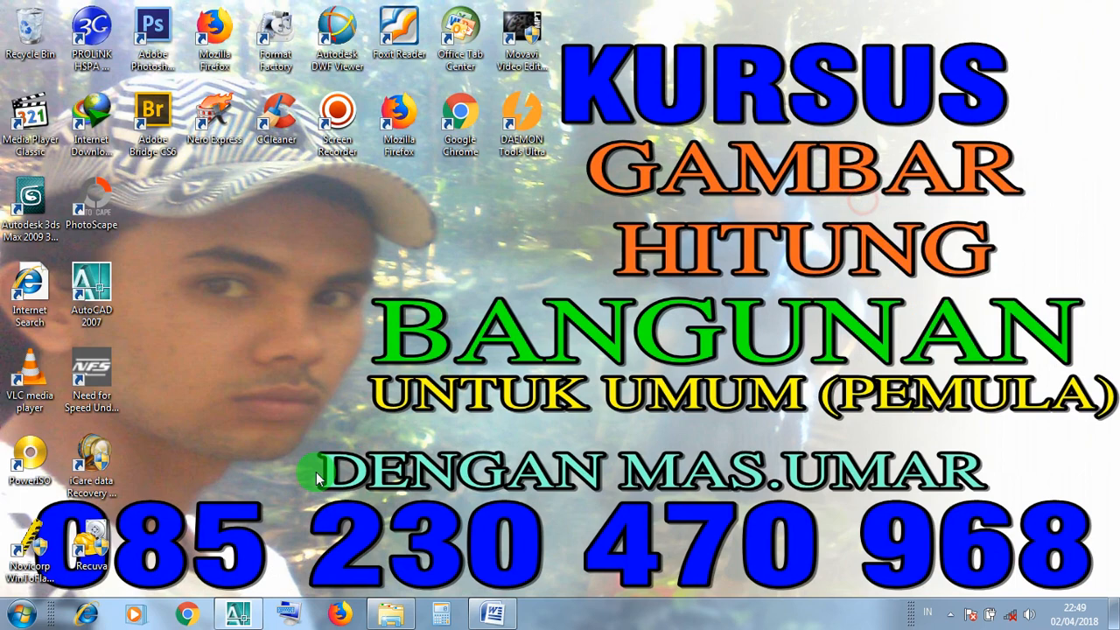
click(395, 615)
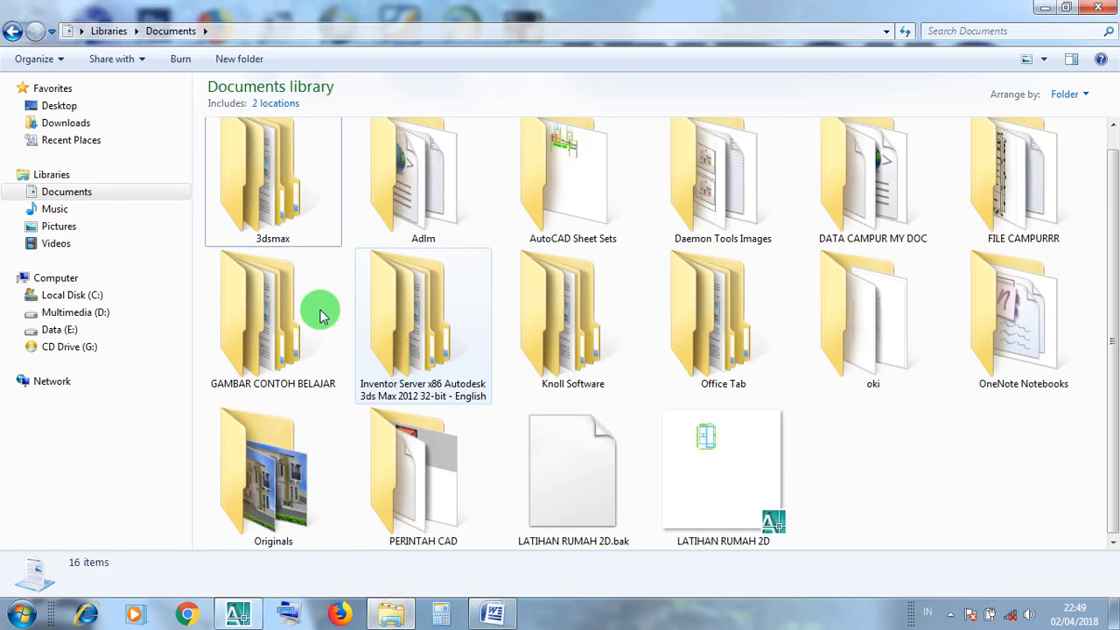
click(137, 194)
click(745, 441)
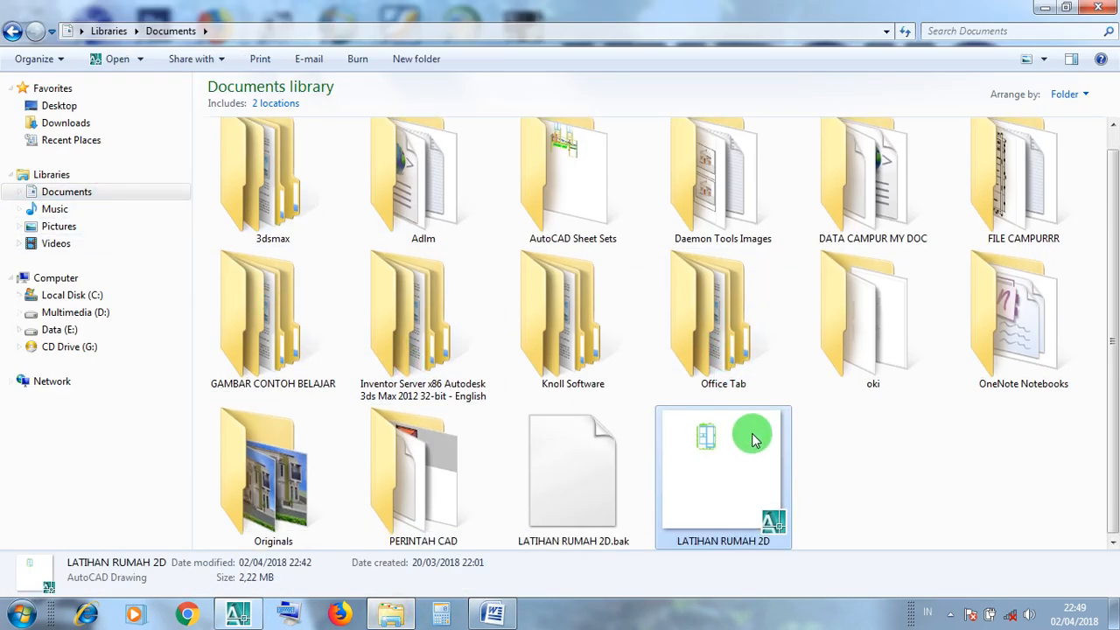
double_click(745, 492)
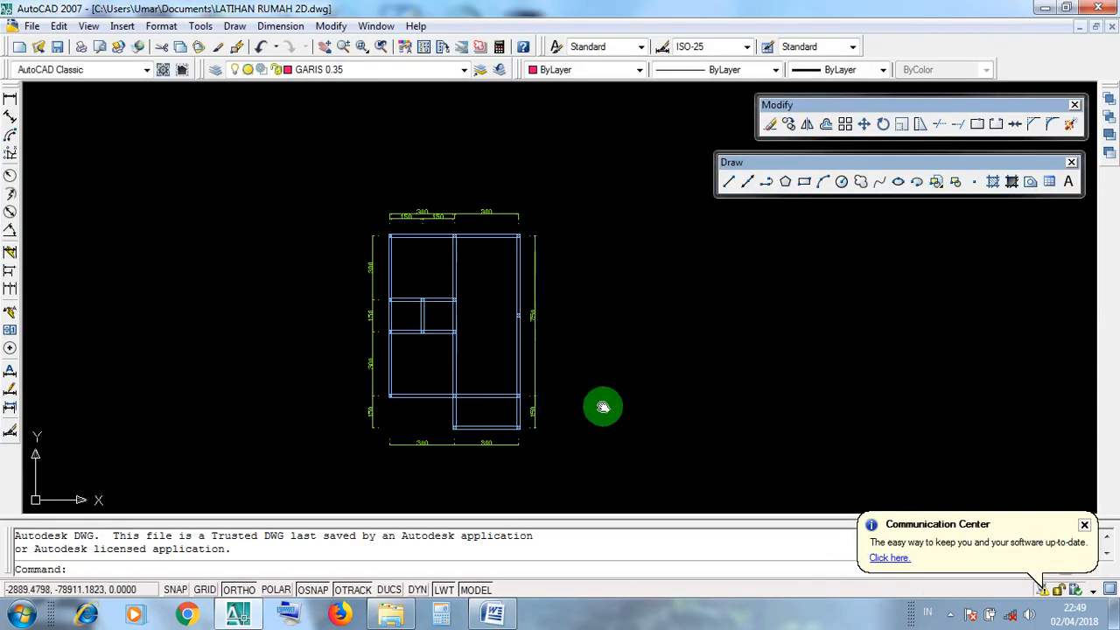
Examine the dimensioned house plan, covering its wall lines, columns and overall room layout.
scroll(618, 391, up, 3)
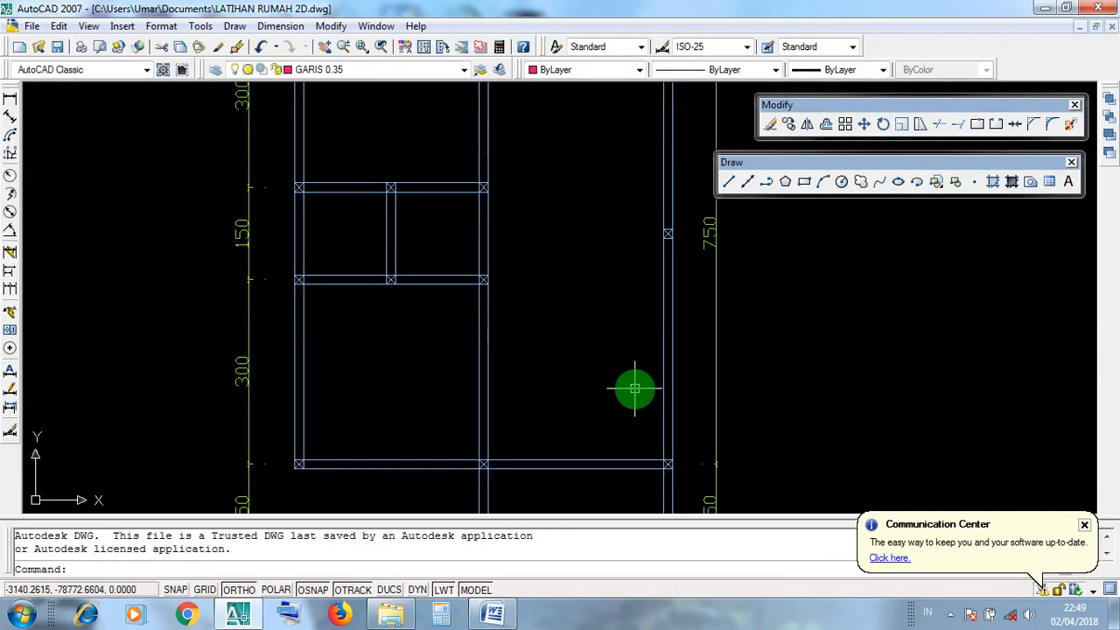
scroll(634, 388, down, 4)
middle_drag(632, 393, 568, 393)
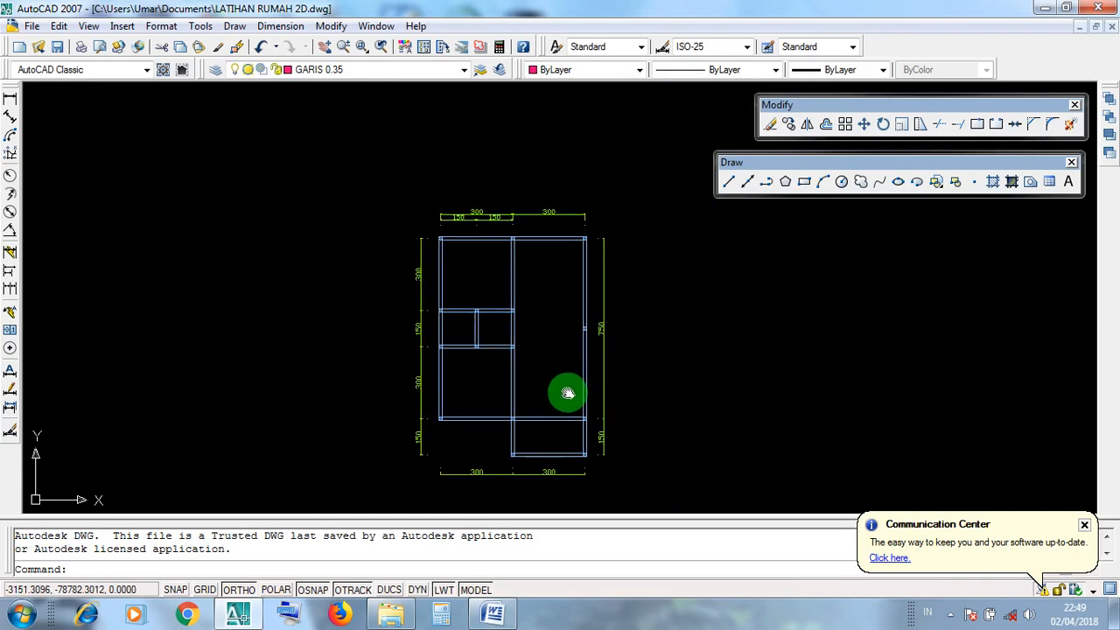
scroll(437, 242, up, 3)
click(428, 219)
scroll(525, 315, down, 3)
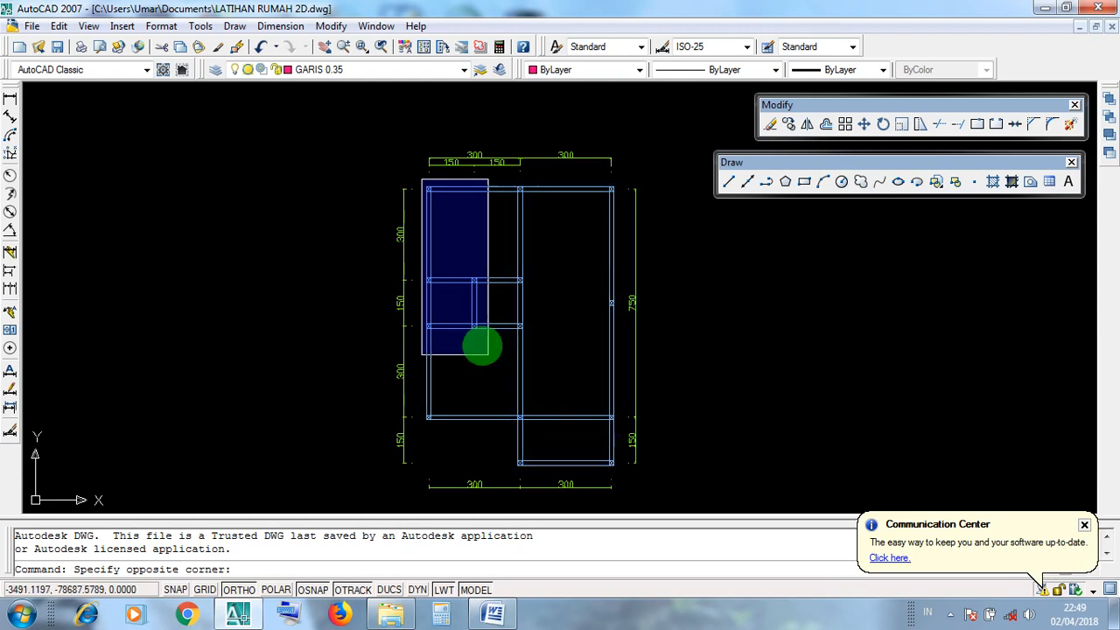
click(419, 248)
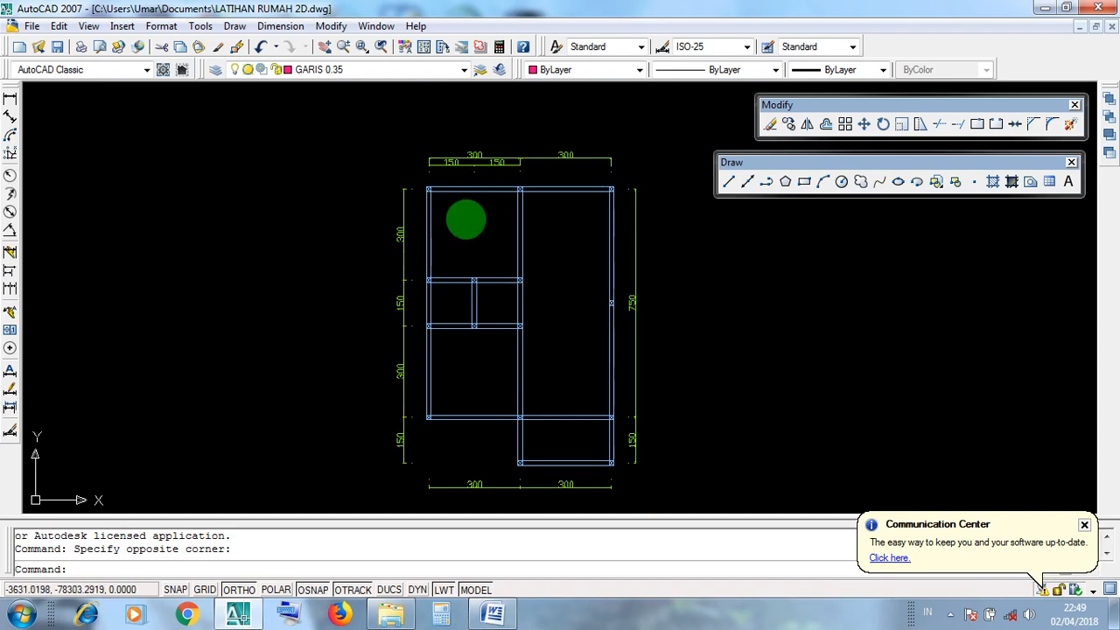
mouse_move(548, 320)
middle_down()
mouse_move(513, 296)
mouse_move(522, 319)
middle_up()
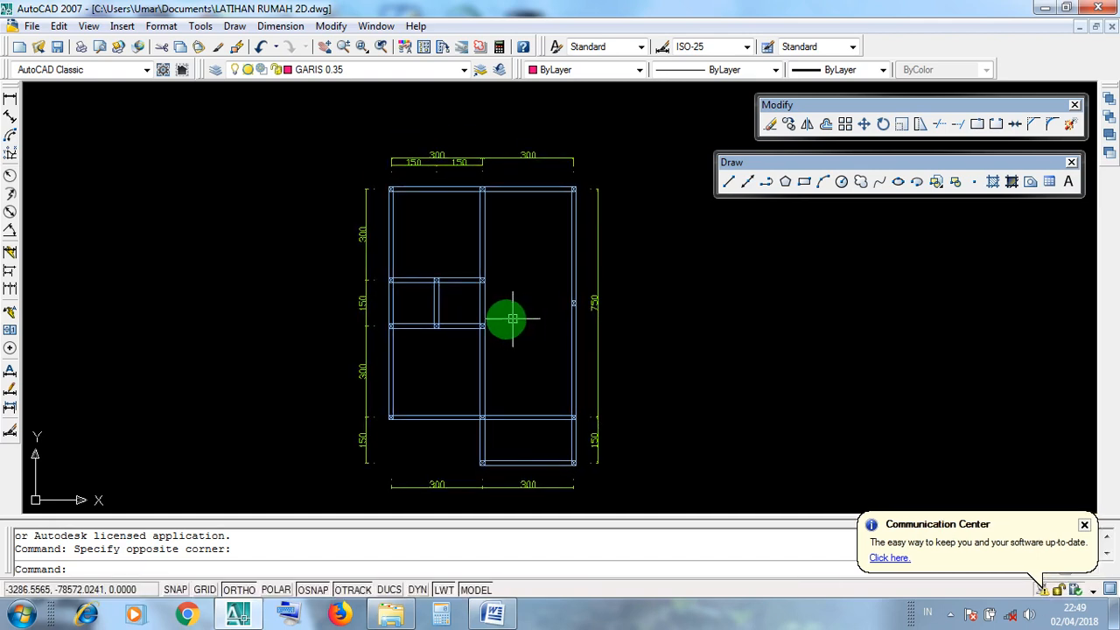
Examine the outlined roof plan and the tile-hatched roof plan above the house plan.
scroll(475, 355, down, 3)
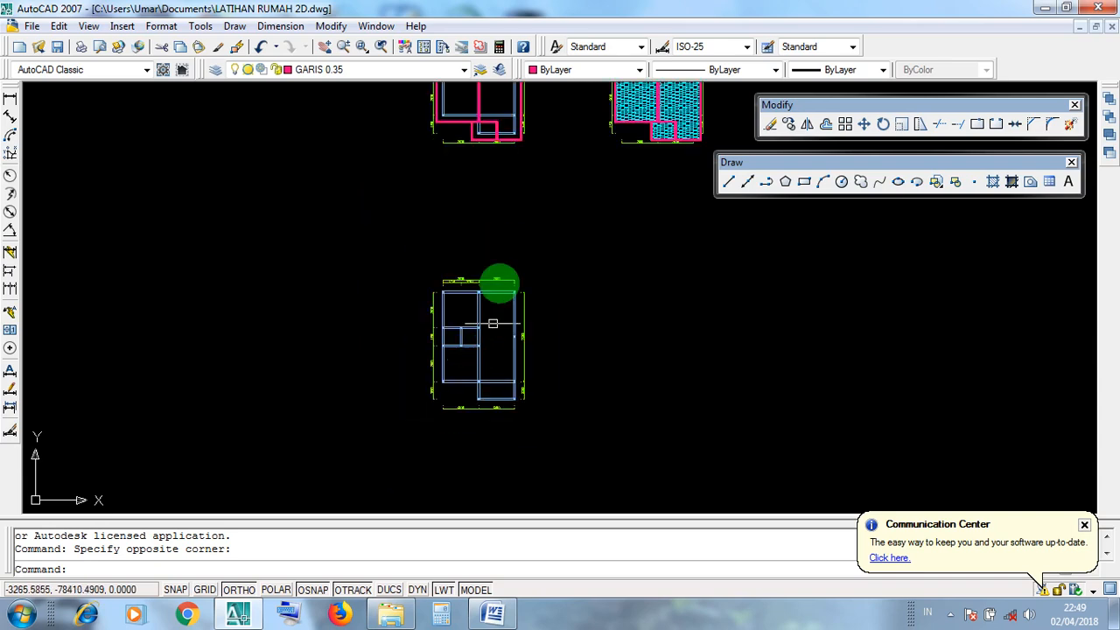
middle_drag(493, 324, 493, 444)
scroll(517, 219, up, 4)
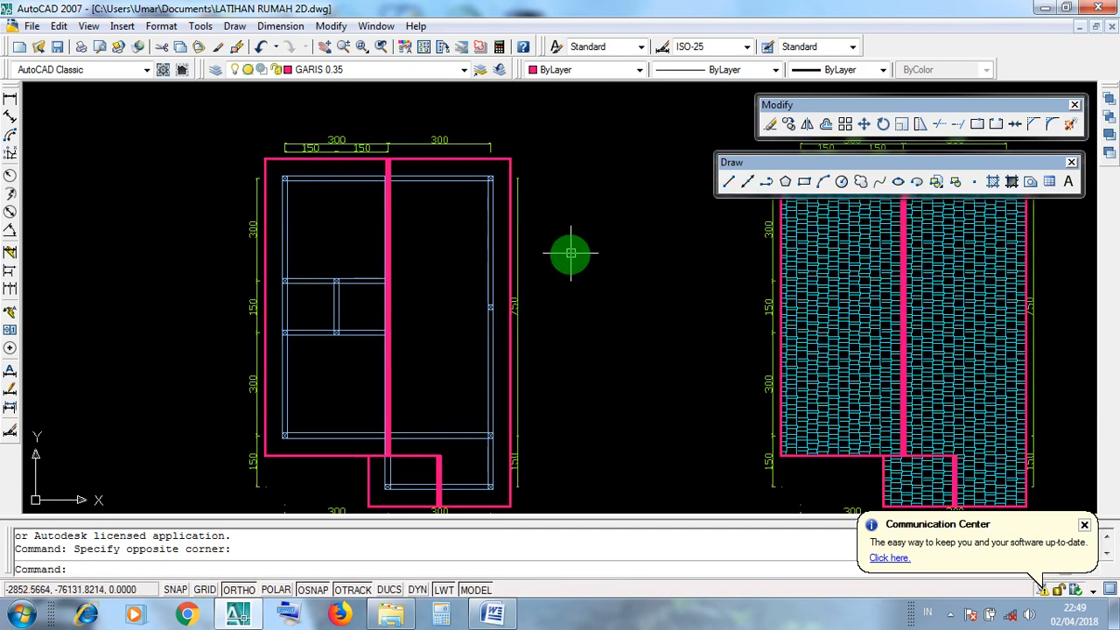
middle_drag(570, 254, 442, 254)
scroll(454, 255, down, 2)
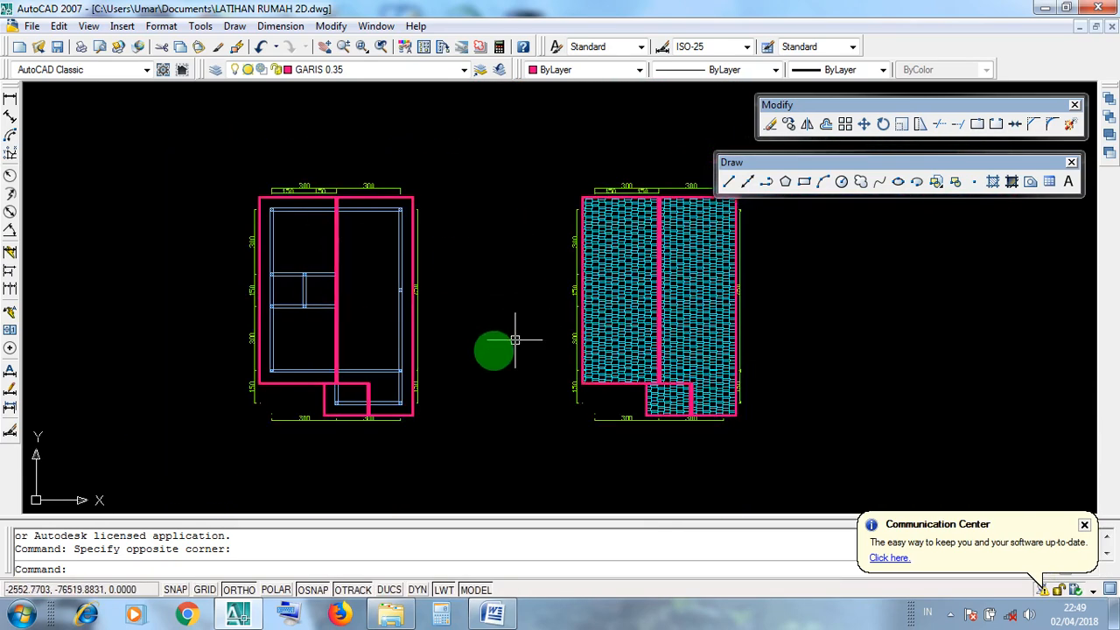
scroll(517, 354, down, 2)
middle_drag(520, 362, 499, 292)
scroll(379, 288, up, 3)
scroll(371, 287, down, 3)
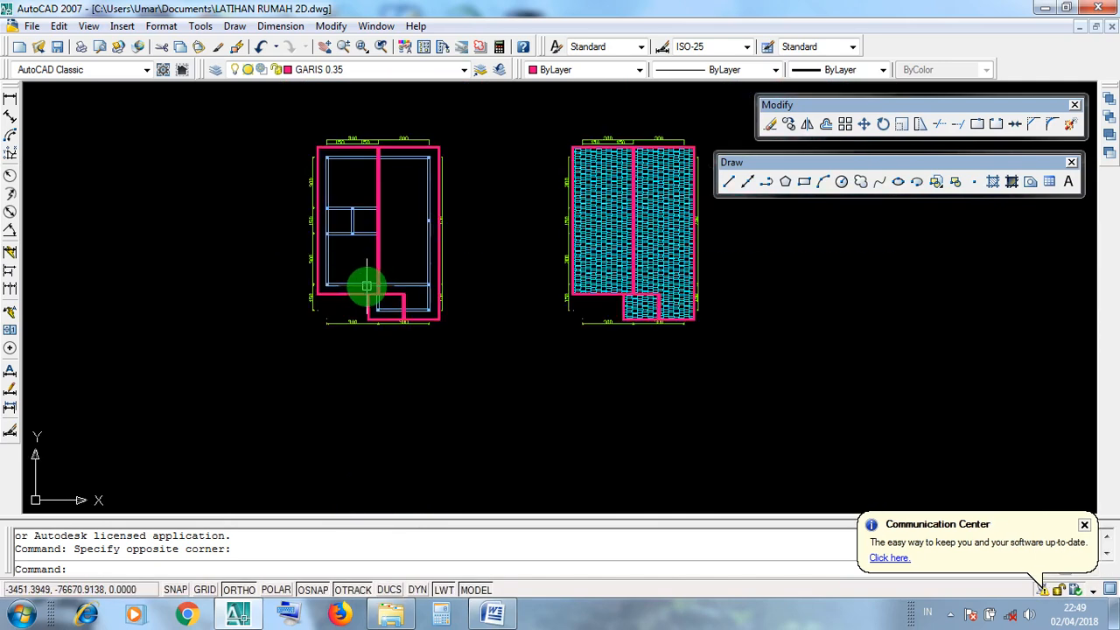
middle_drag(383, 312, 380, 162)
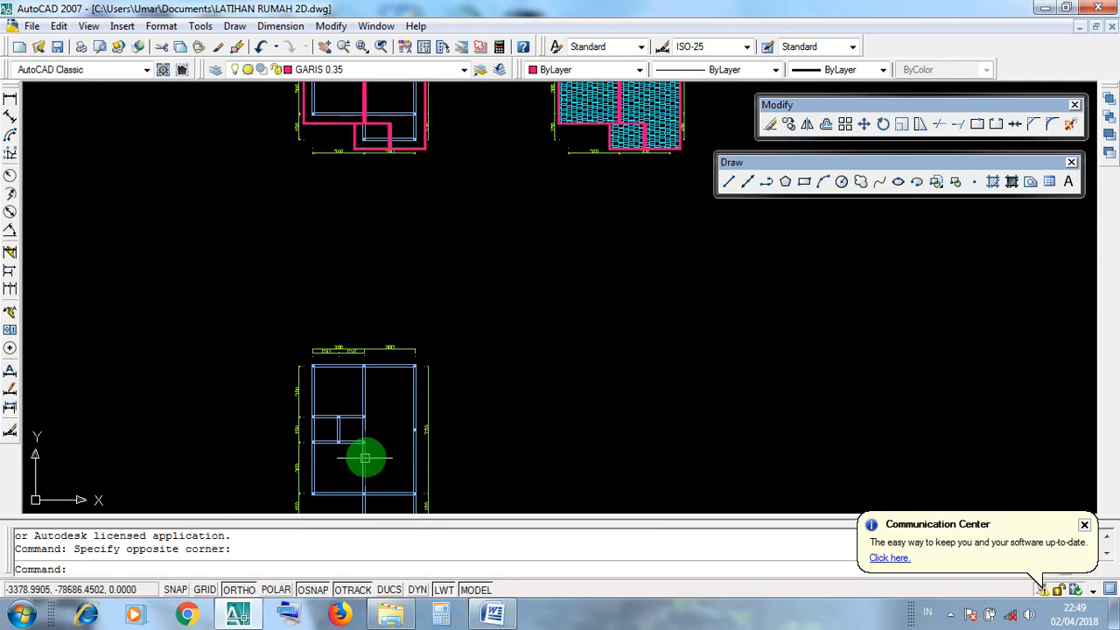
middle_drag(383, 253, 432, 435)
click(317, 128)
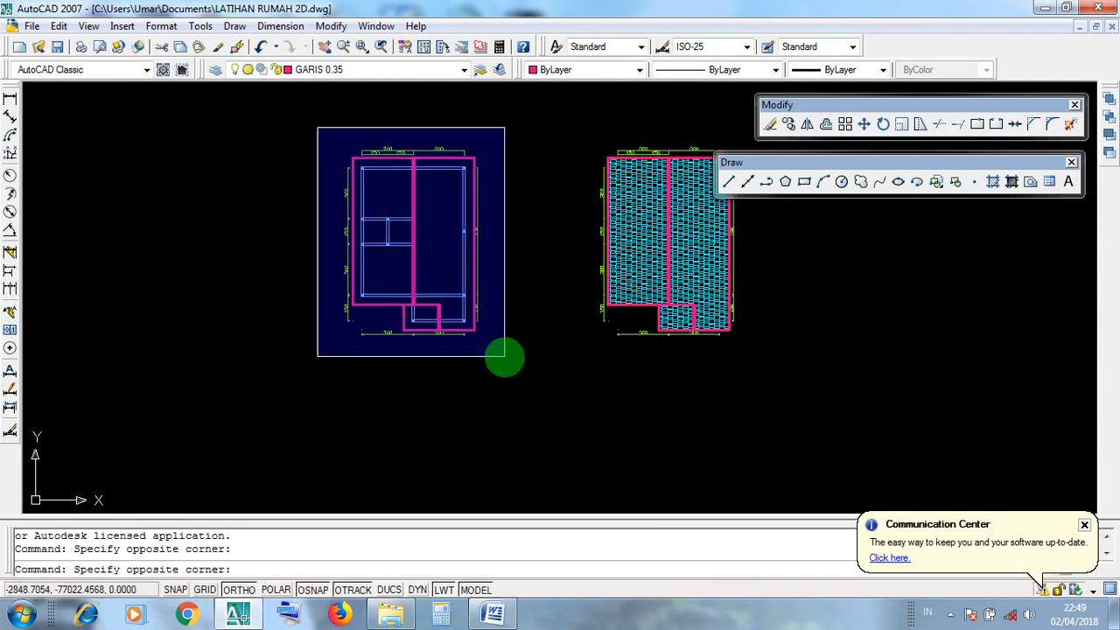
click(505, 356)
Return to the dimensioned house plan below the roof plans and examine its wall lines and front projection.
middle_drag(407, 373, 389, 154)
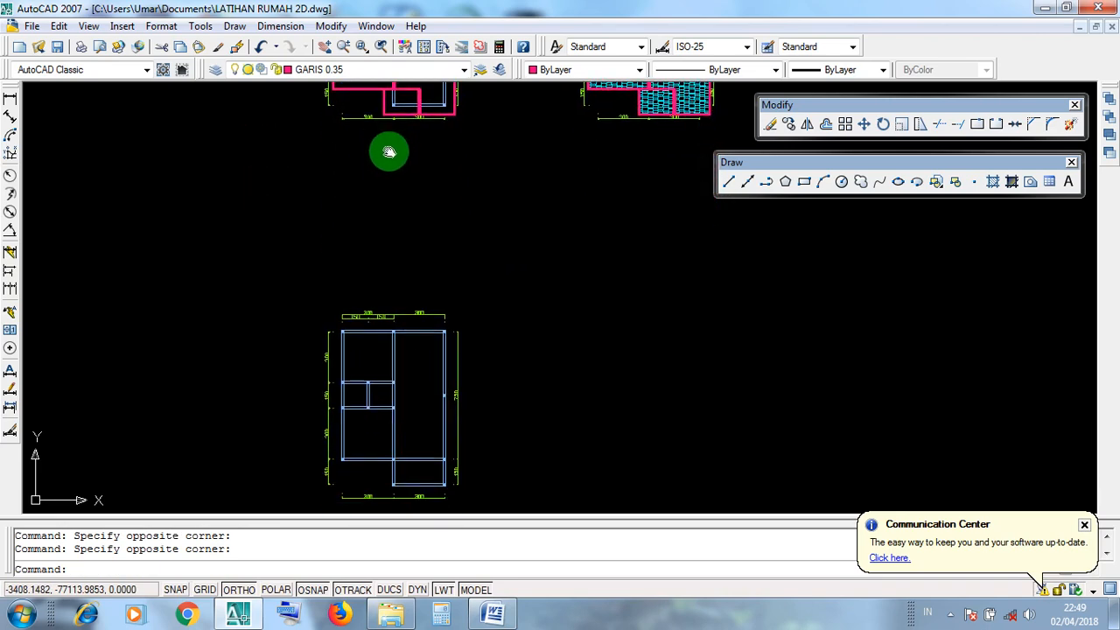
scroll(425, 408, up, 3)
middle_drag(420, 432, 436, 398)
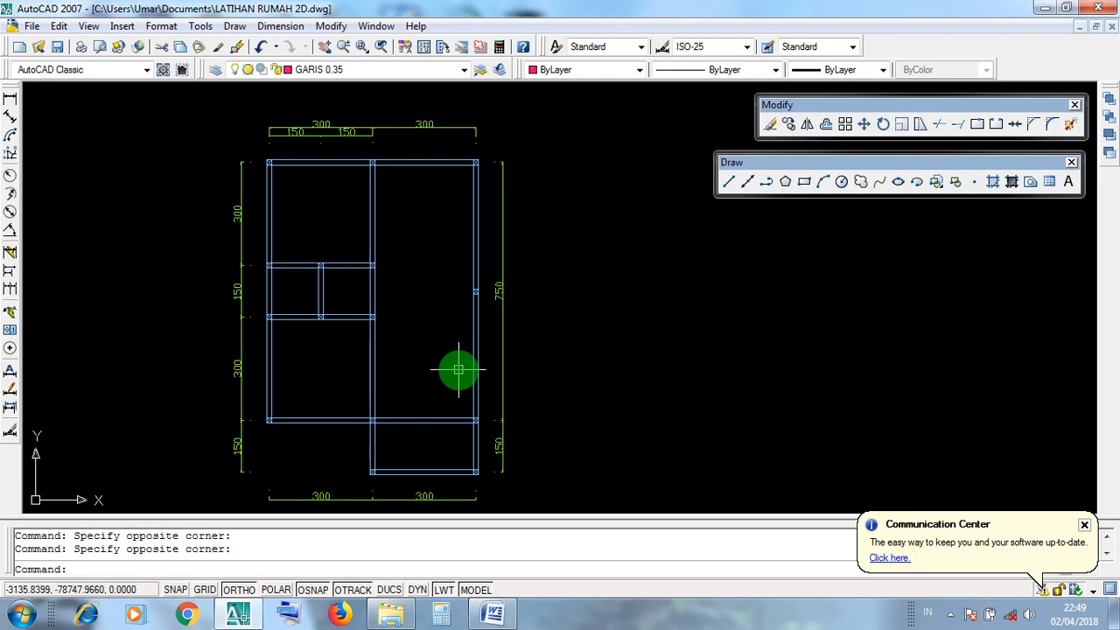
mouse_move(521, 401)
middle_down()
mouse_move(508, 408)
mouse_move(520, 408)
middle_up()
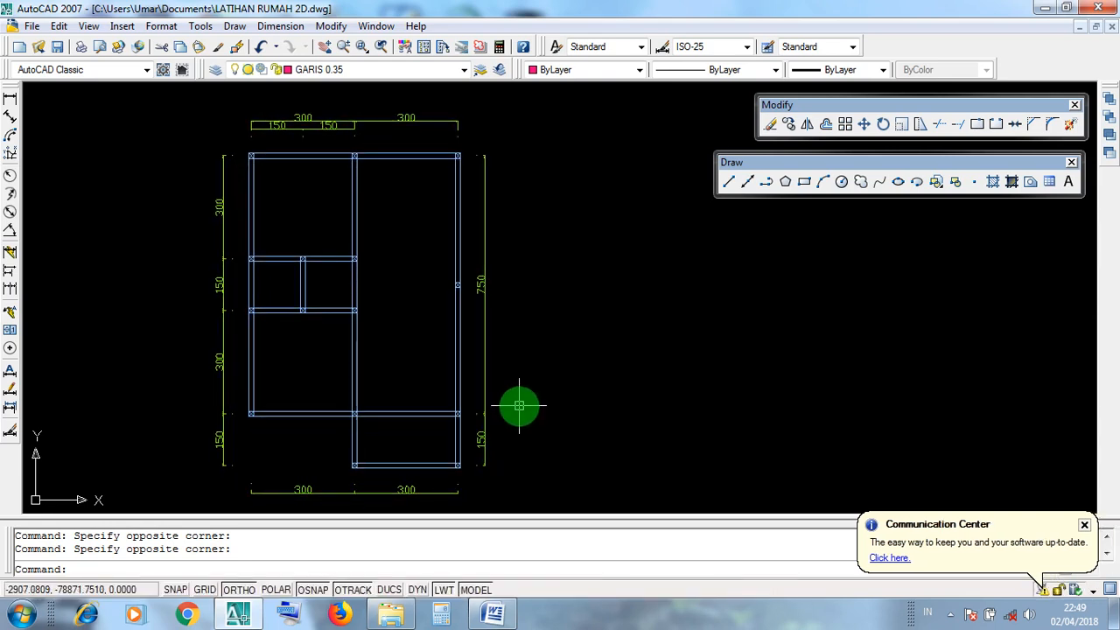
scroll(519, 405, down, 2)
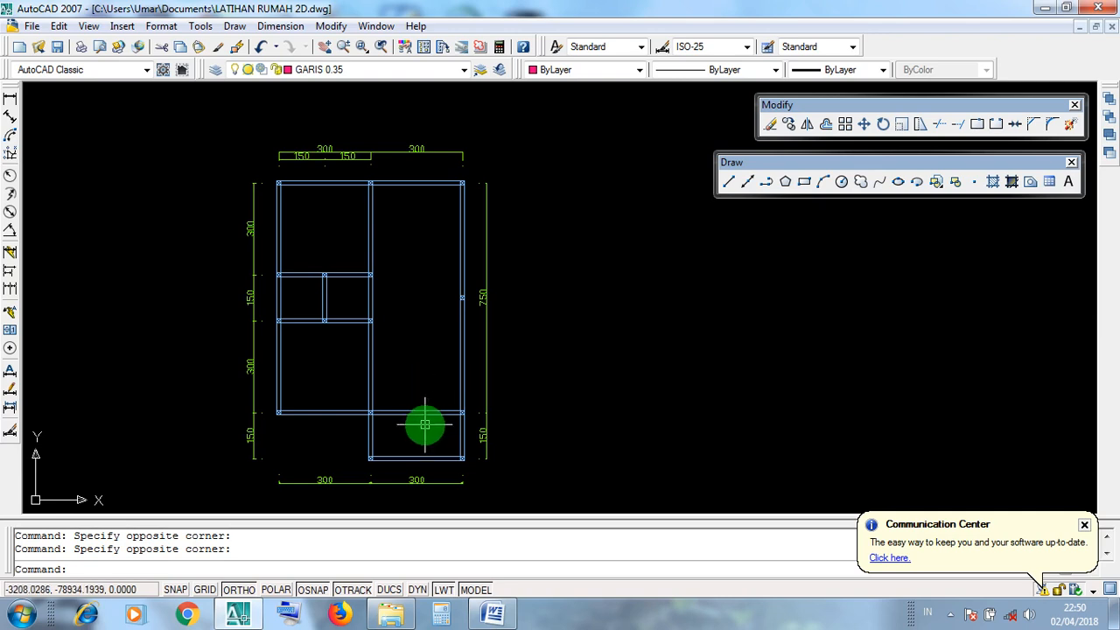
Select the outer and inner wall lines of the house plan to check their layer, and clear the selection.
click(418, 412)
click(389, 385)
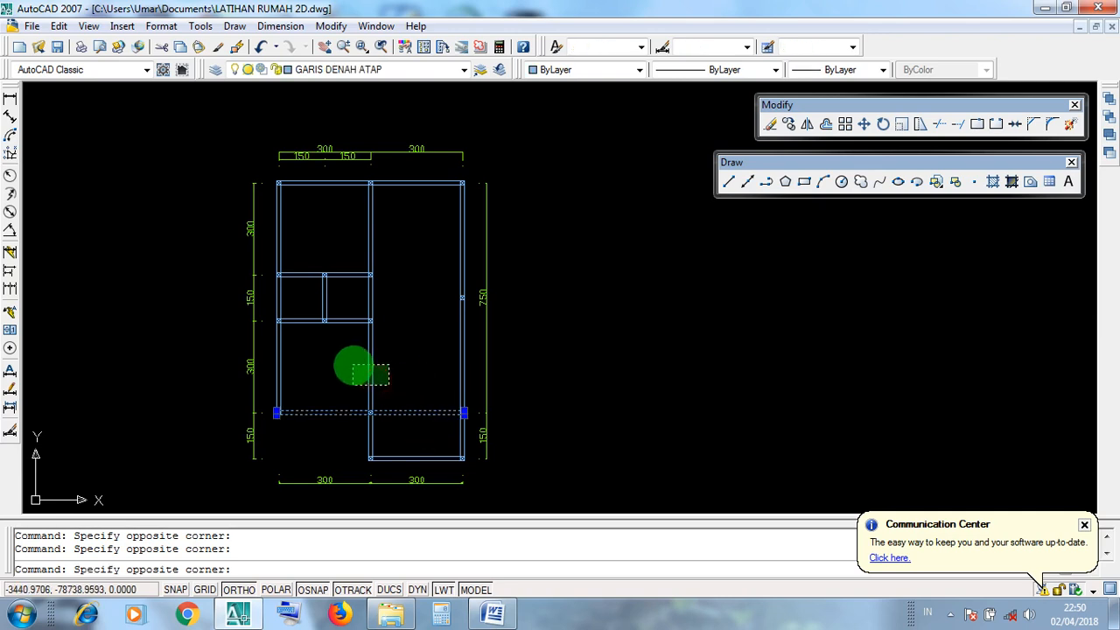
click(333, 263)
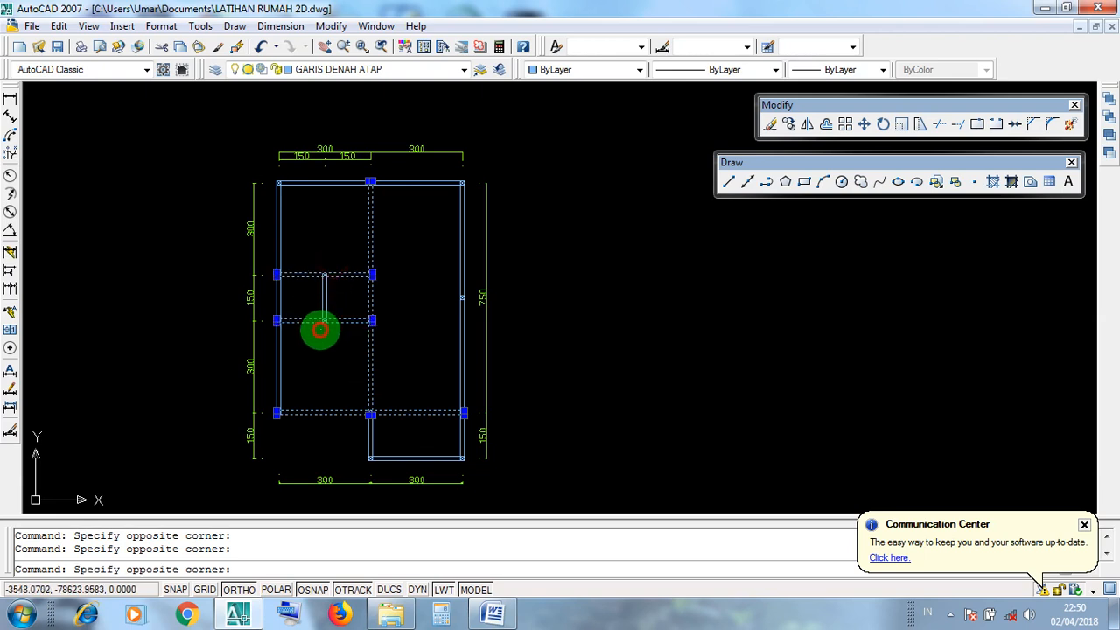
click(272, 221)
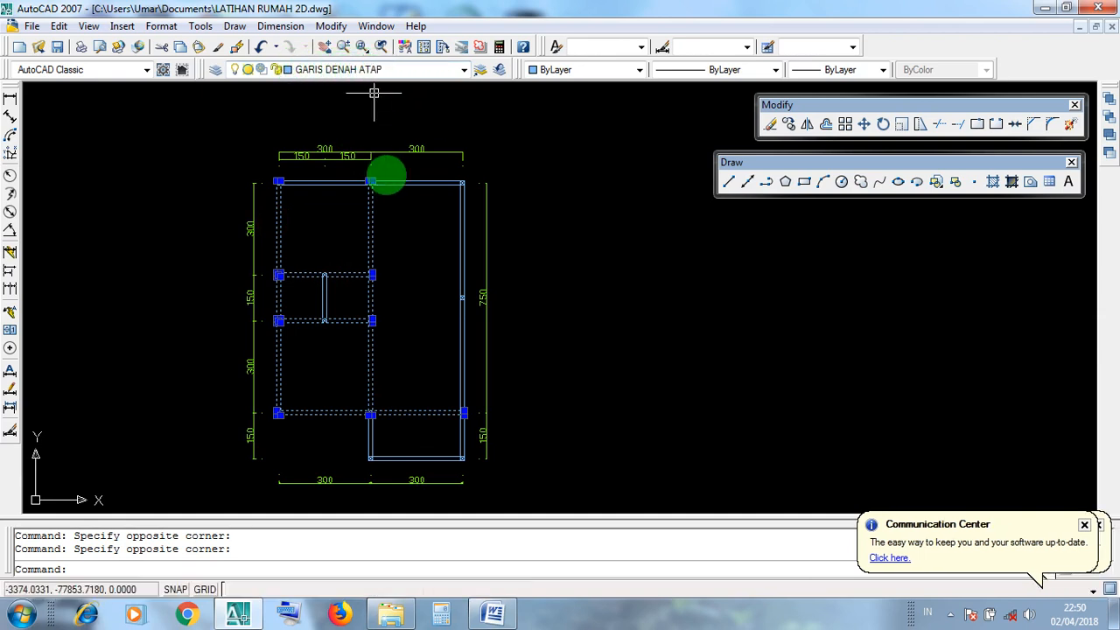
click(387, 180)
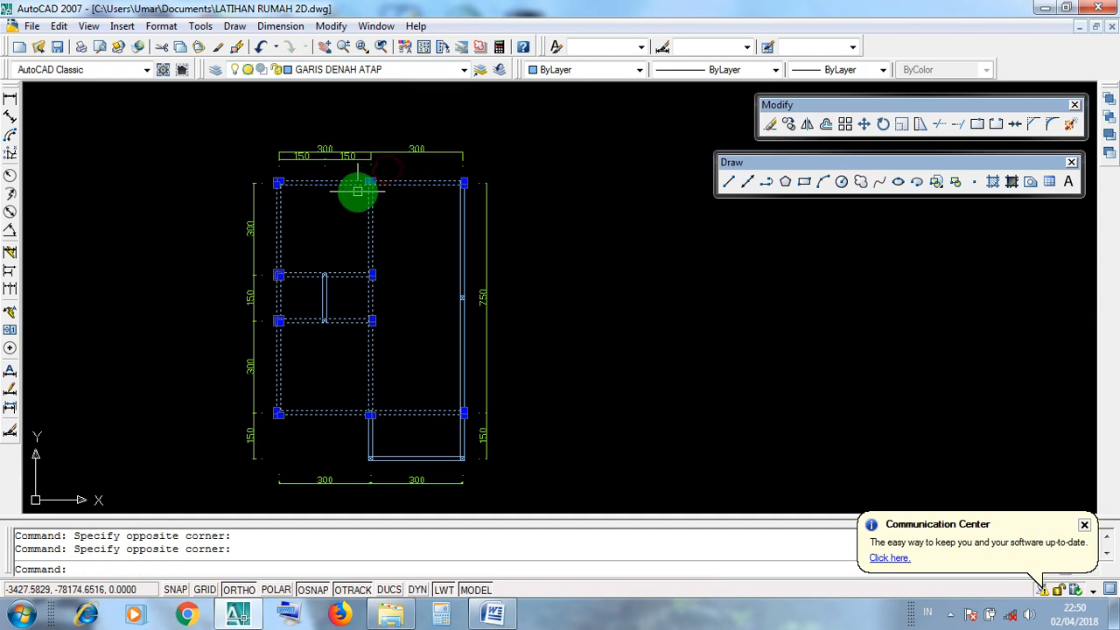
click(475, 254)
click(442, 242)
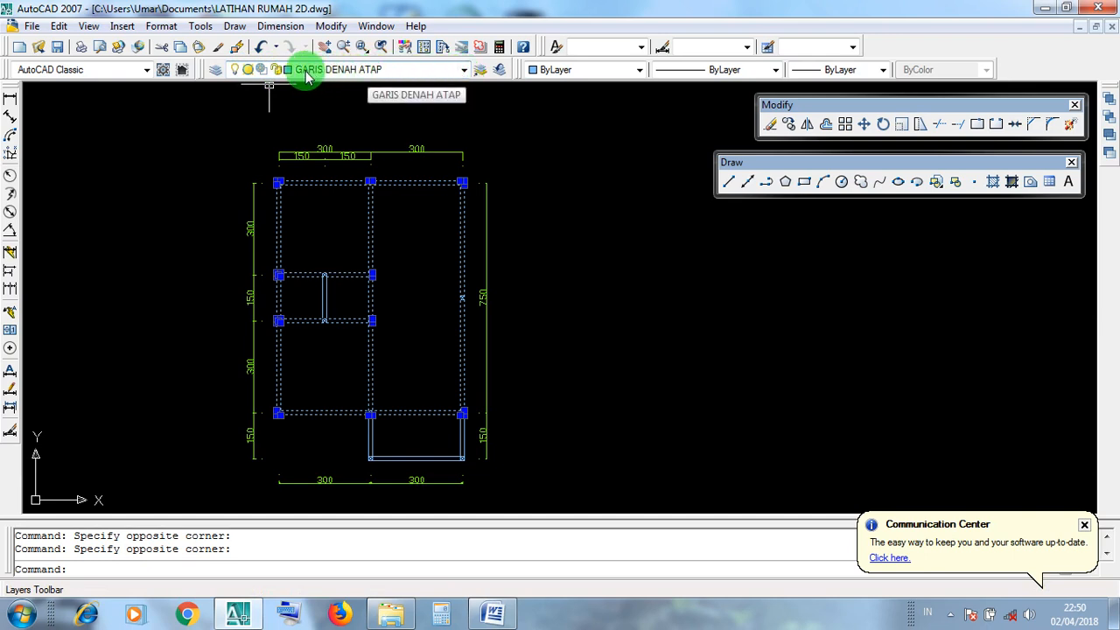
click(391, 297)
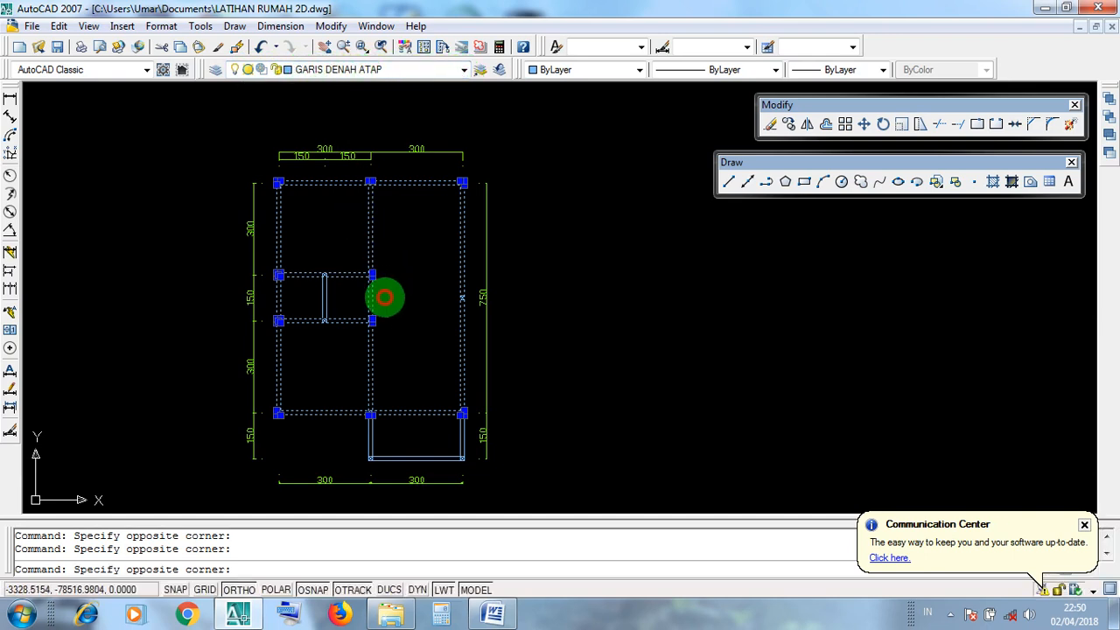
click(323, 285)
click(409, 386)
click(428, 449)
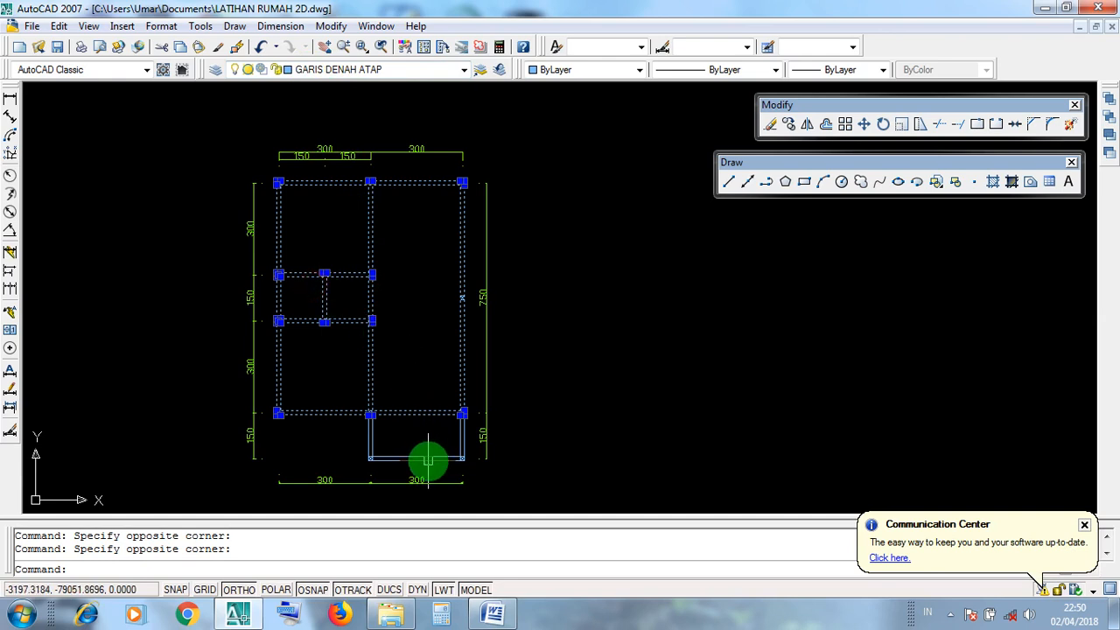
click(427, 459)
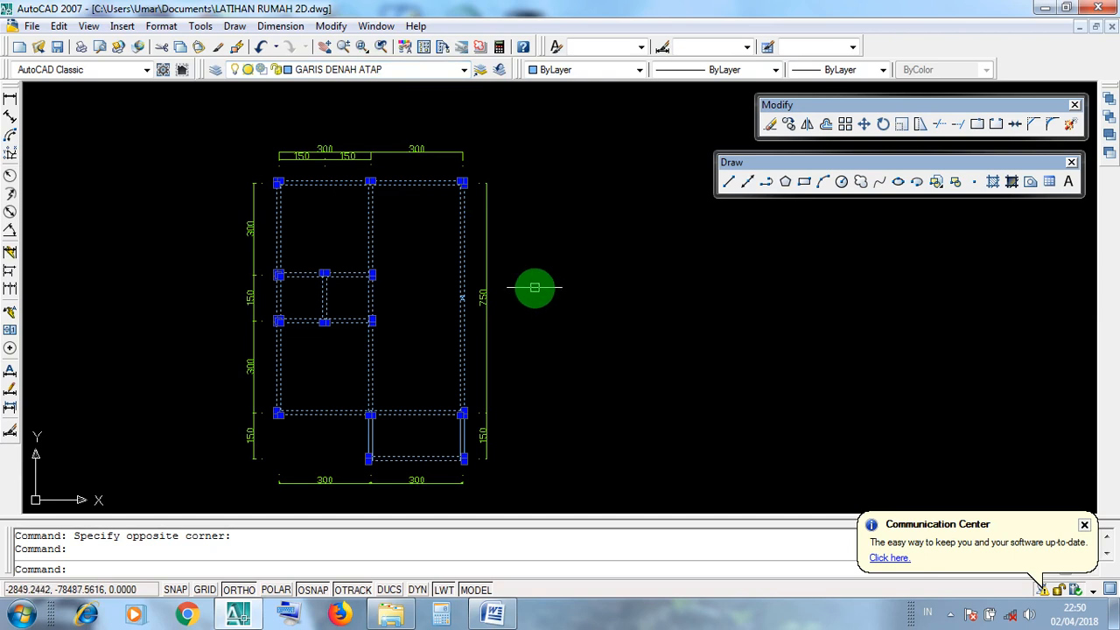
key(Escape)
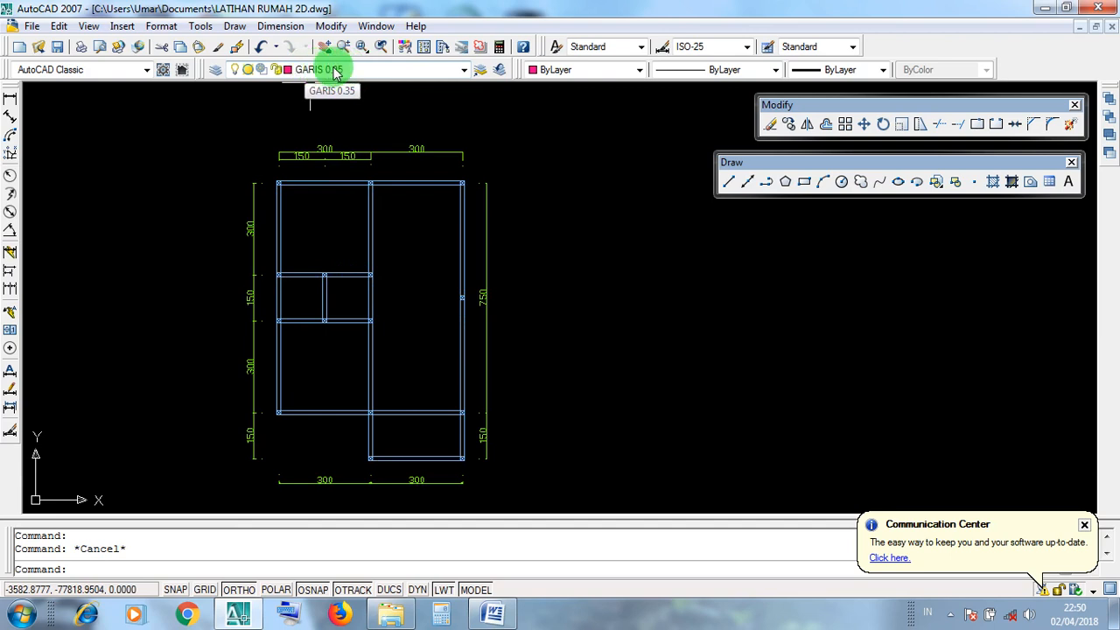
middle_drag(487, 200, 487, 182)
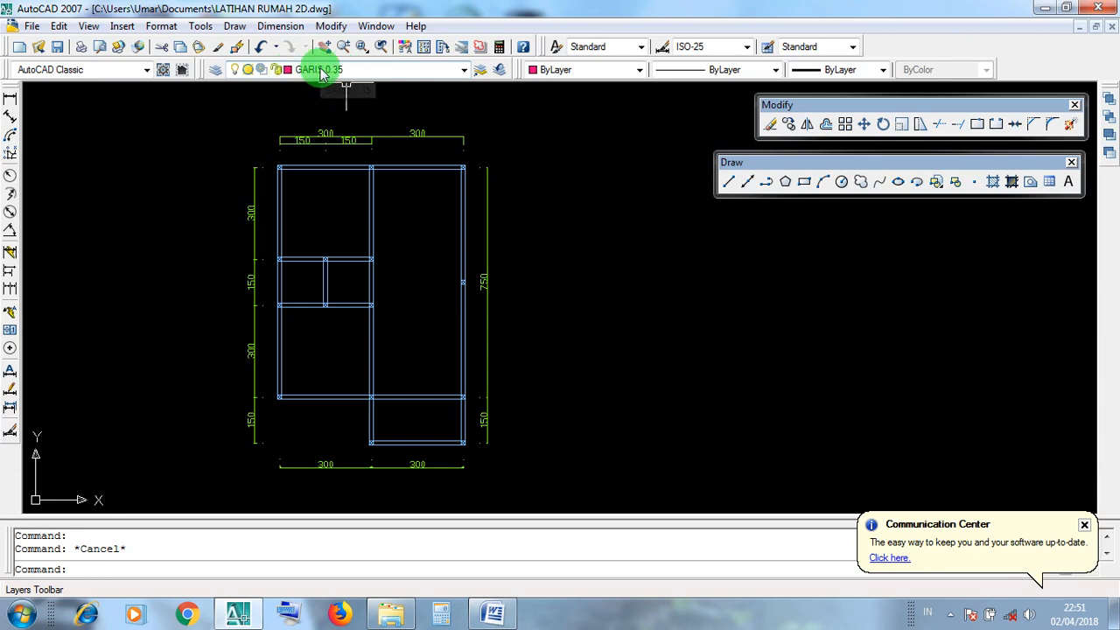
scroll(437, 280, down, 2)
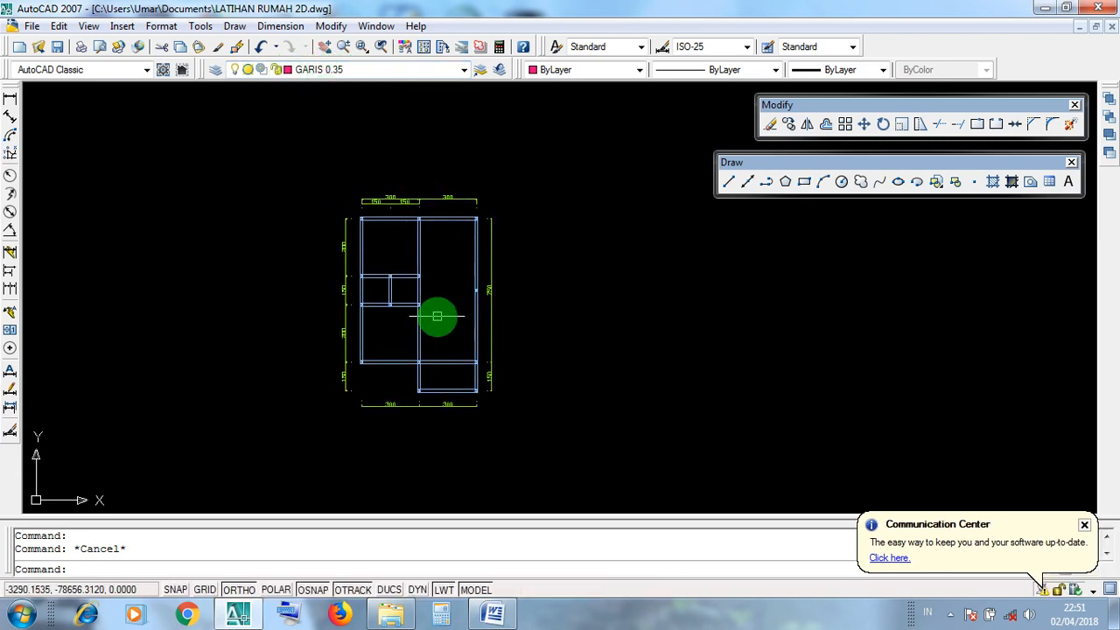
scroll(438, 316, up, 3)
middle_drag(436, 312, 481, 328)
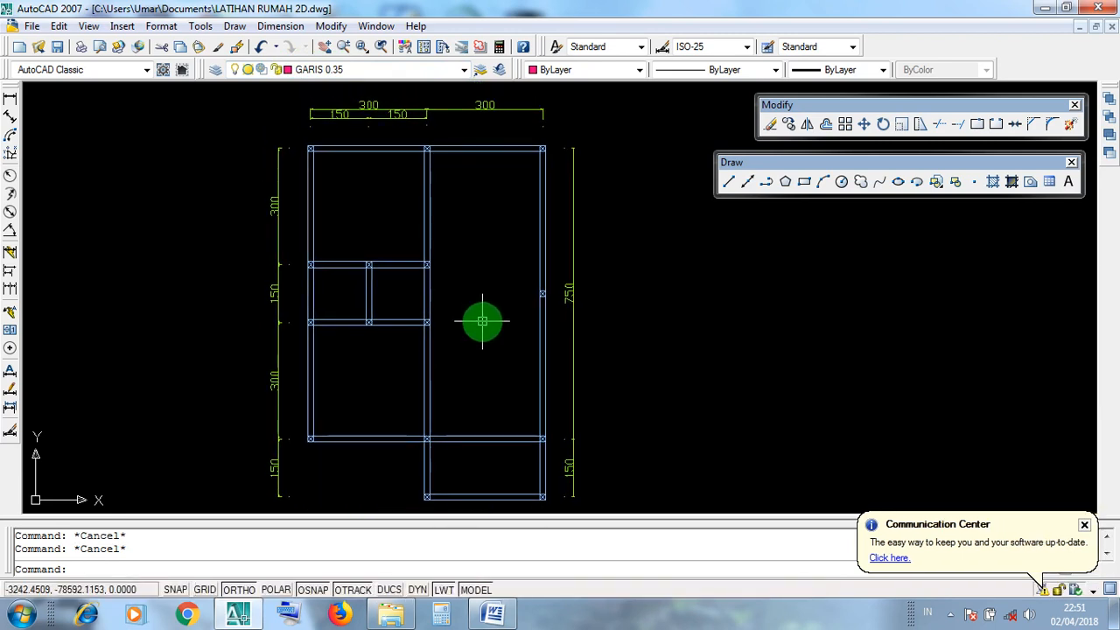
Select the front wall lines of the main block and the adjoining porch wall lines to check their layer, and clear the selection.
scroll(477, 324, down, 3)
scroll(499, 400, up, 1)
click(496, 399)
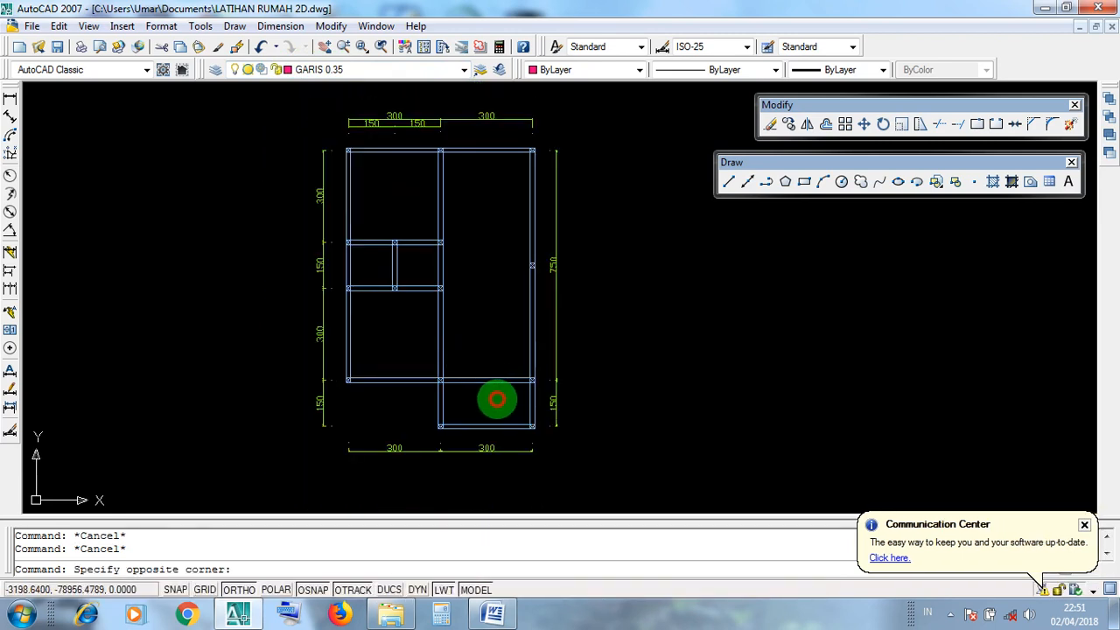
click(480, 328)
scroll(465, 398, up, 2)
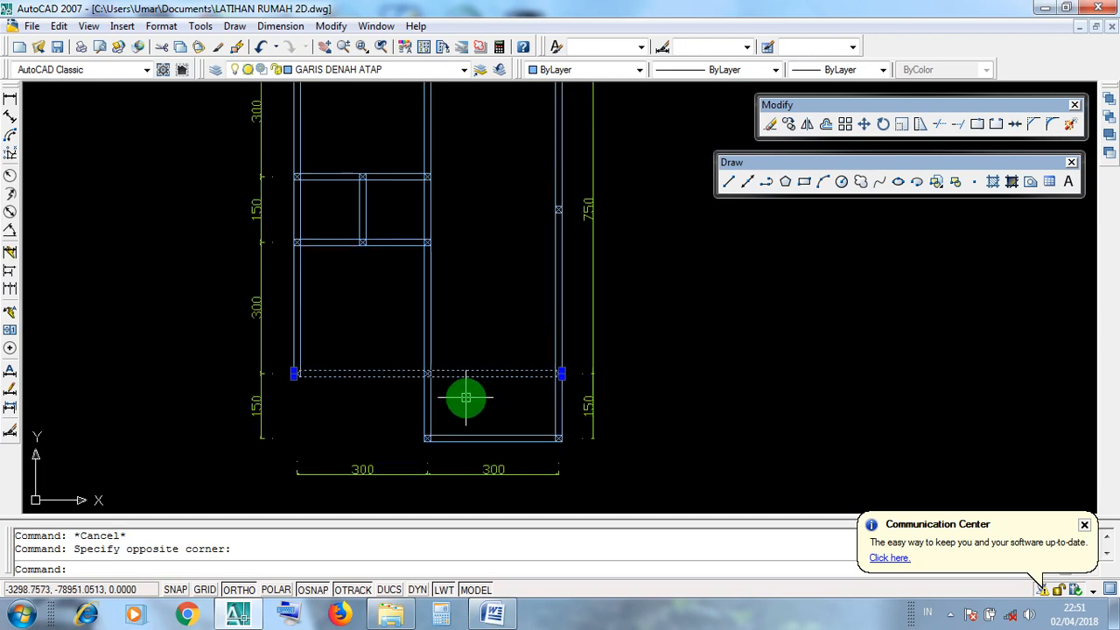
scroll(465, 398, up, 1)
click(442, 394)
click(382, 395)
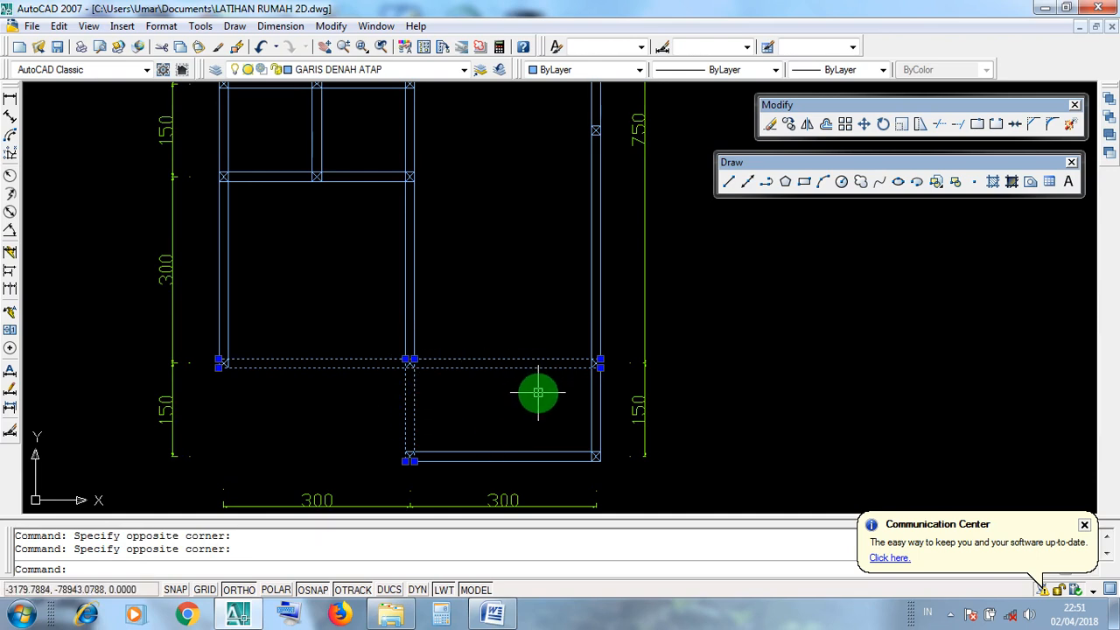
key(Escape)
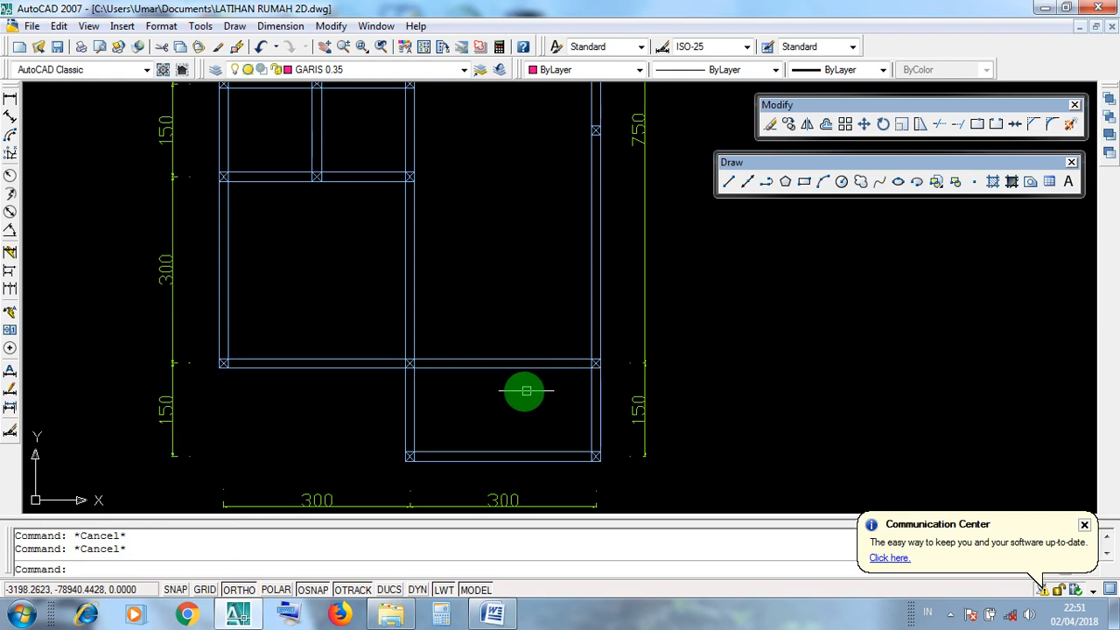
drag(120, 548, 87, 549)
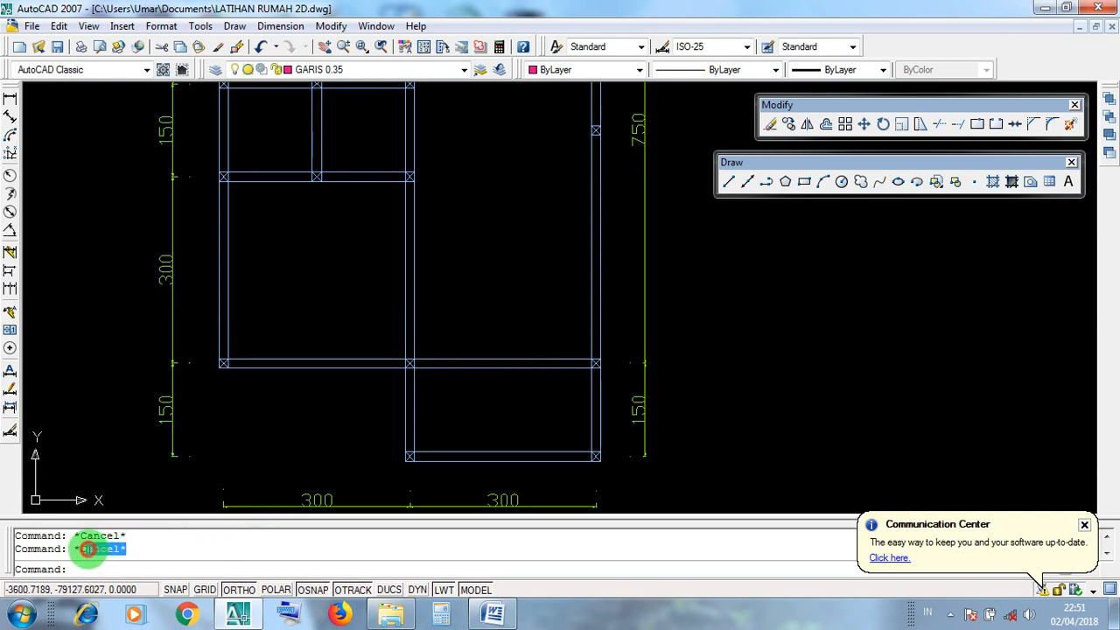
click(136, 549)
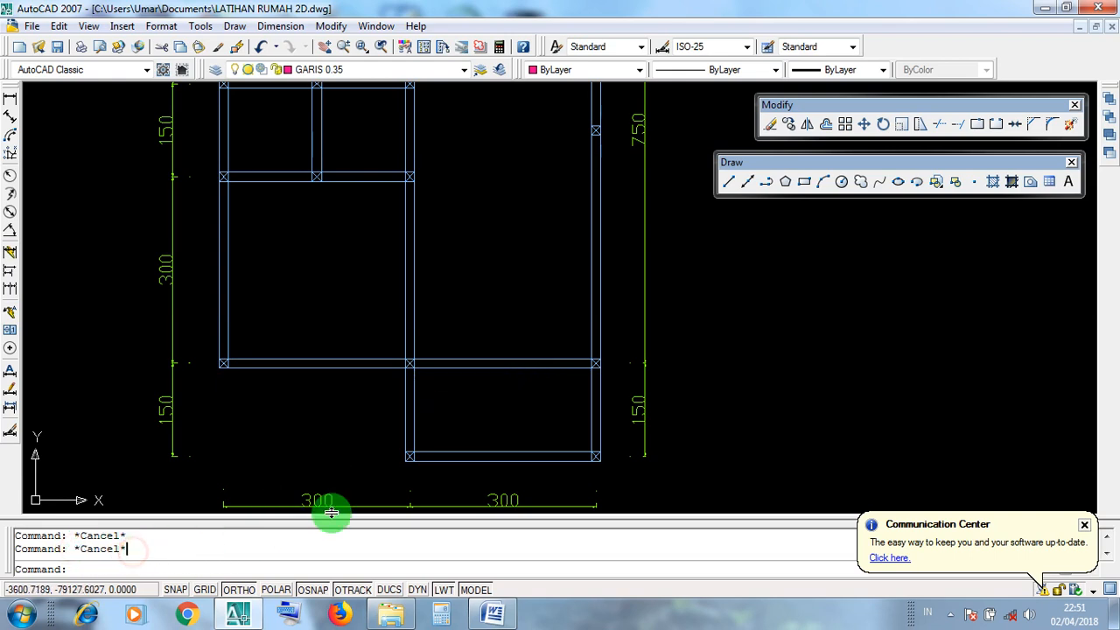
middle_drag(470, 415, 468, 437)
scroll(472, 435, down, 3)
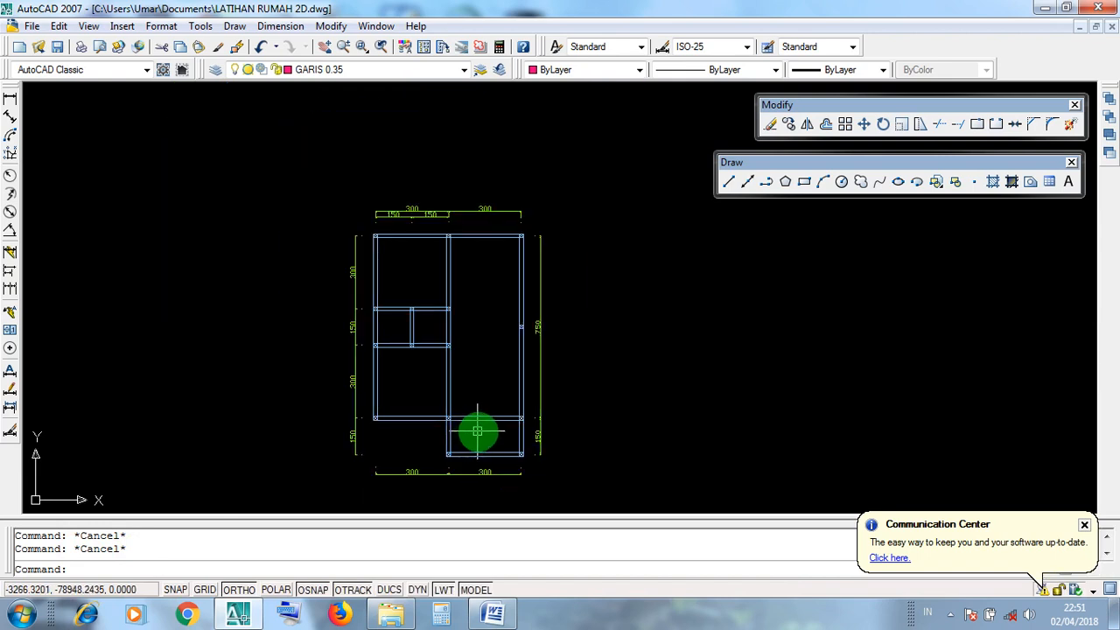
scroll(458, 305, up, 1)
scroll(459, 303, up, 1)
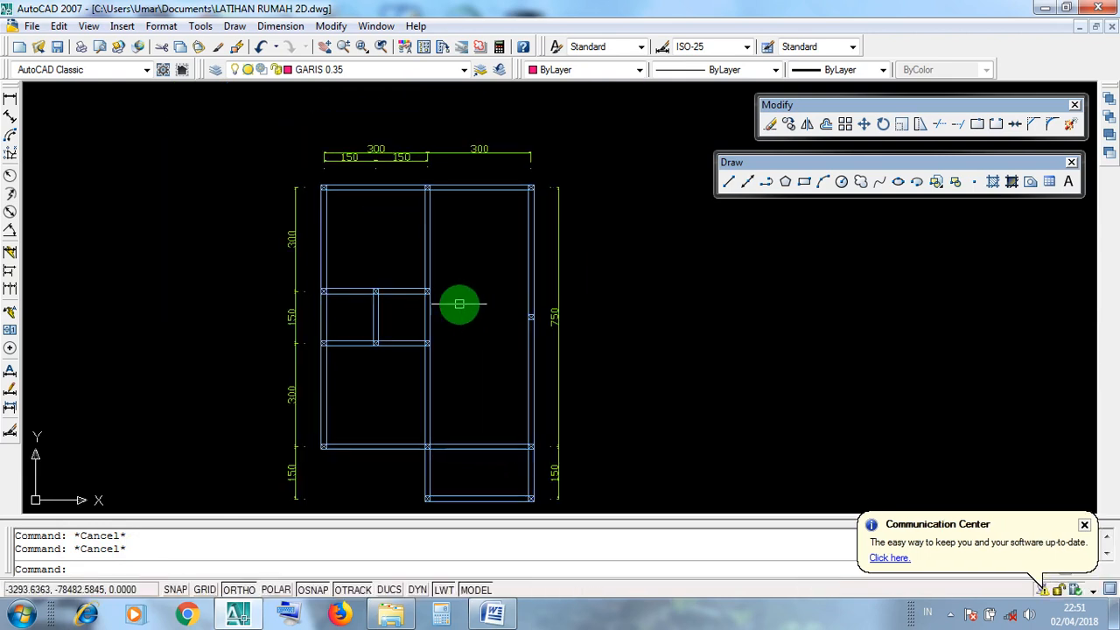
middle_drag(466, 317, 468, 292)
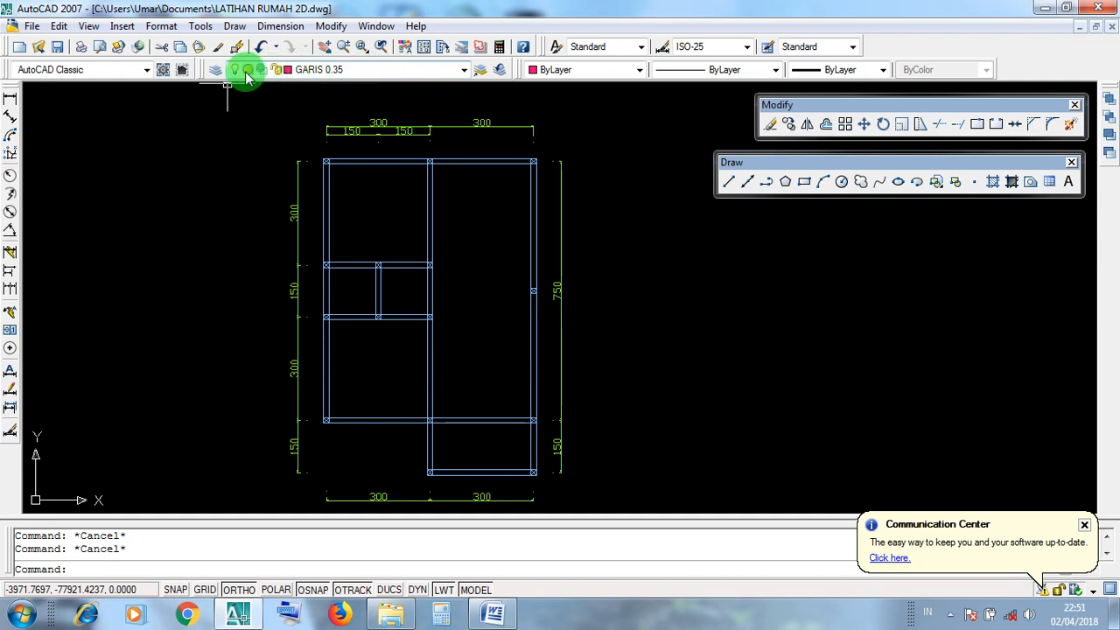
Choose GARIS 0.35 as the current layer and dismiss the Communication Center notification.
click(464, 71)
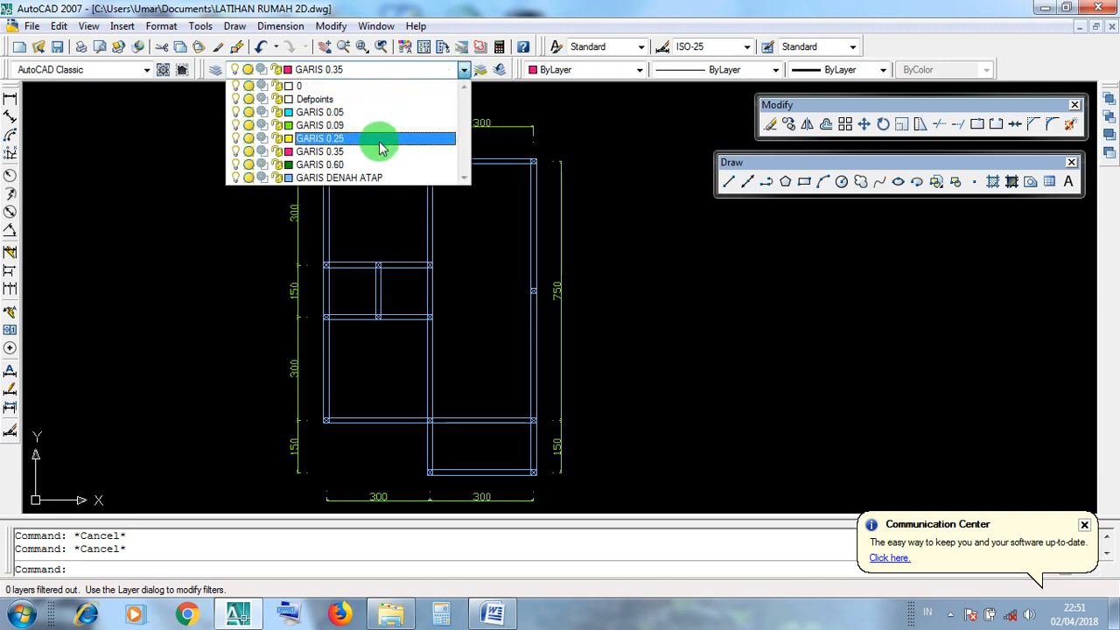
click(329, 158)
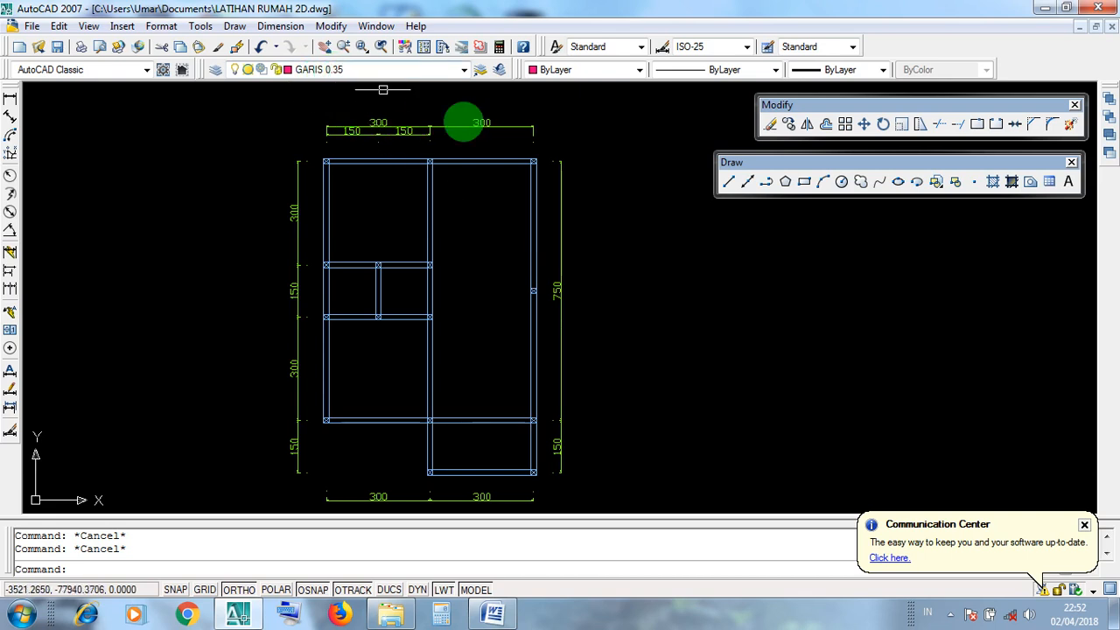
click(1084, 524)
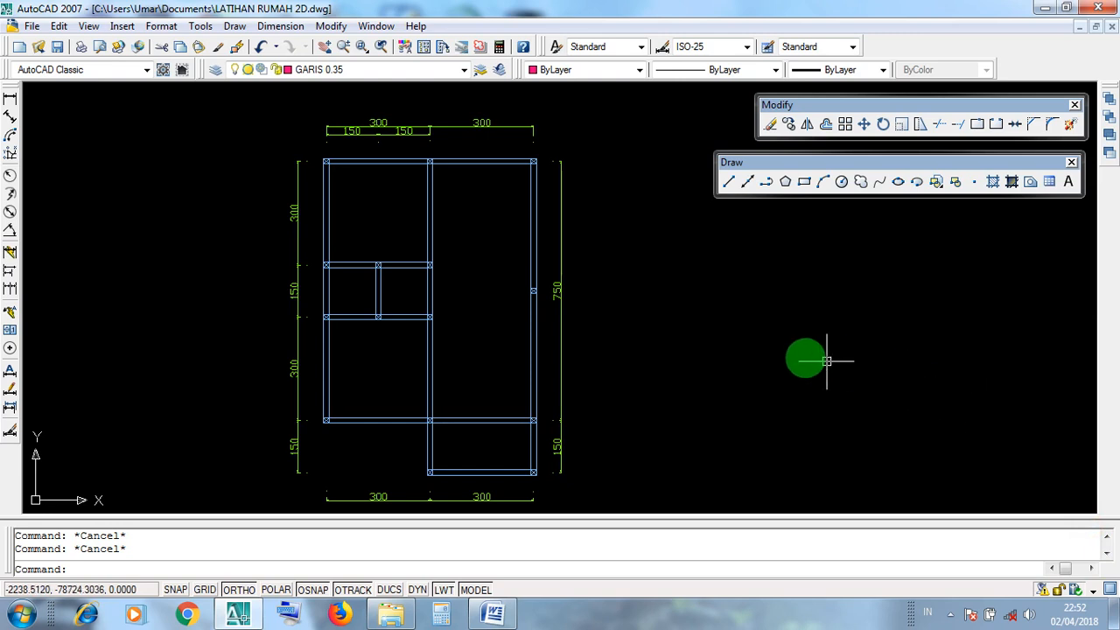
Outline the main rectangular house block with a selection window and examine the rooms inside it.
click(315, 147)
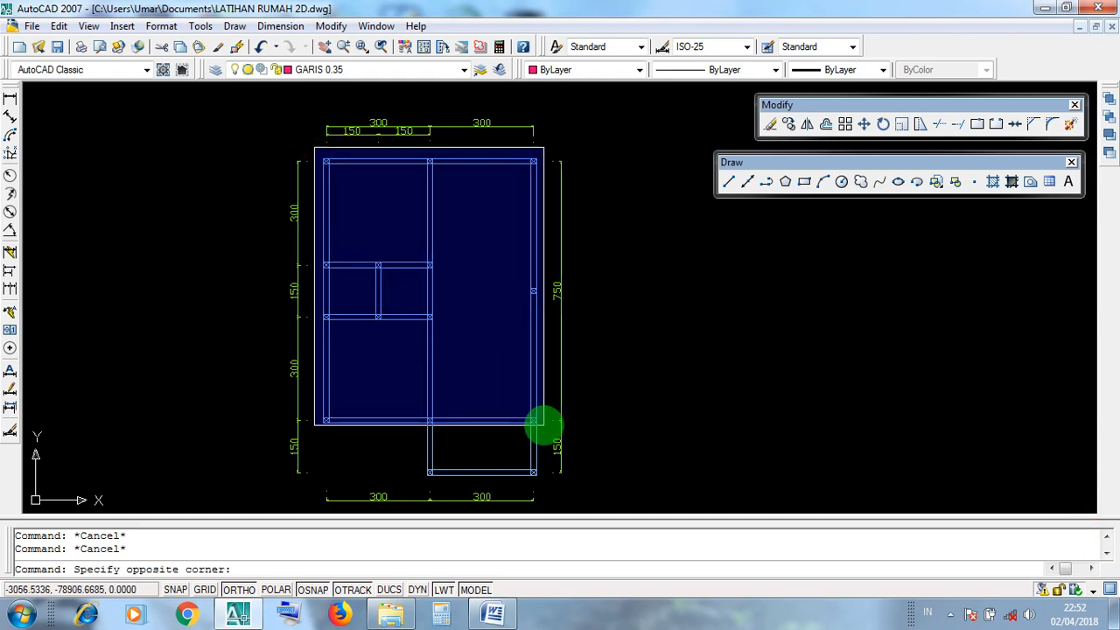
scroll(543, 426, up, 3)
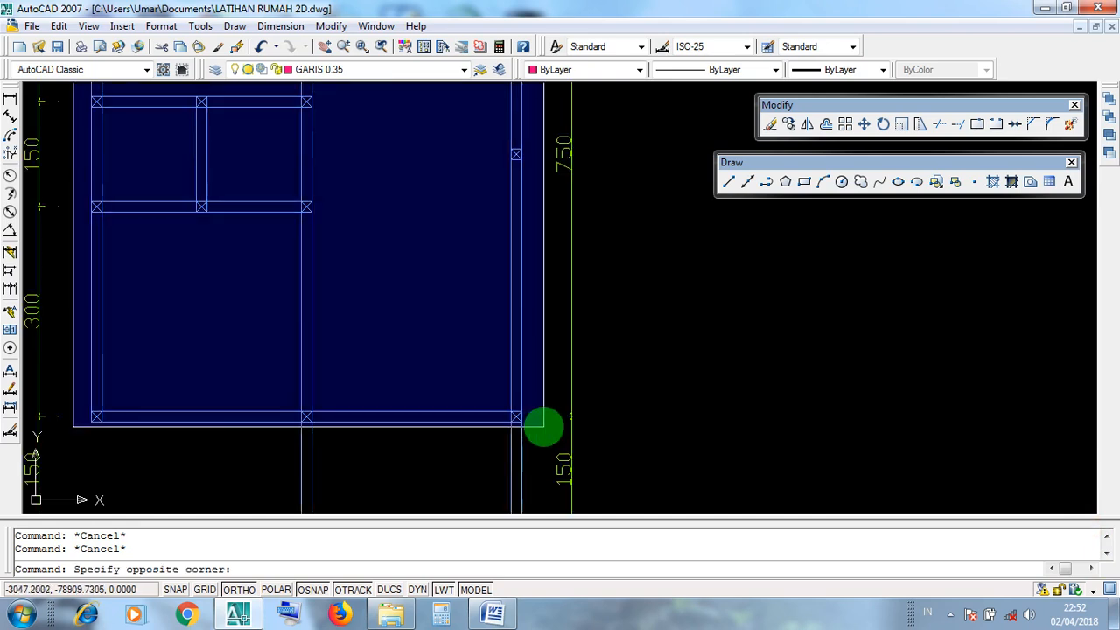
scroll(544, 426, down, 4)
scroll(543, 426, up, 3)
scroll(612, 475, down, 1)
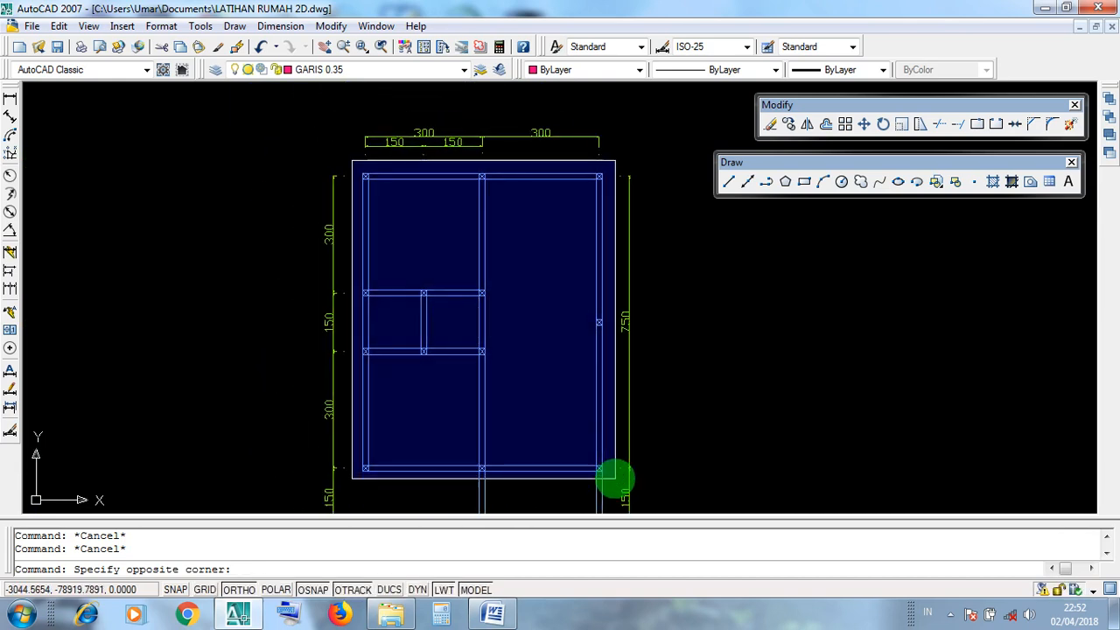
click(365, 165)
click(423, 227)
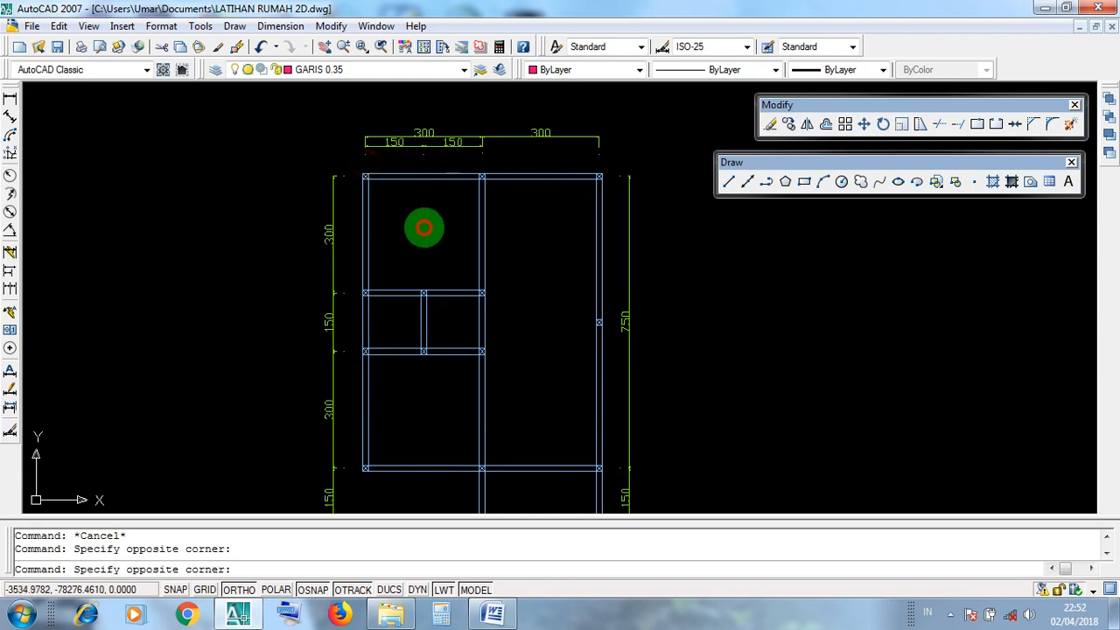
click(416, 213)
click(402, 325)
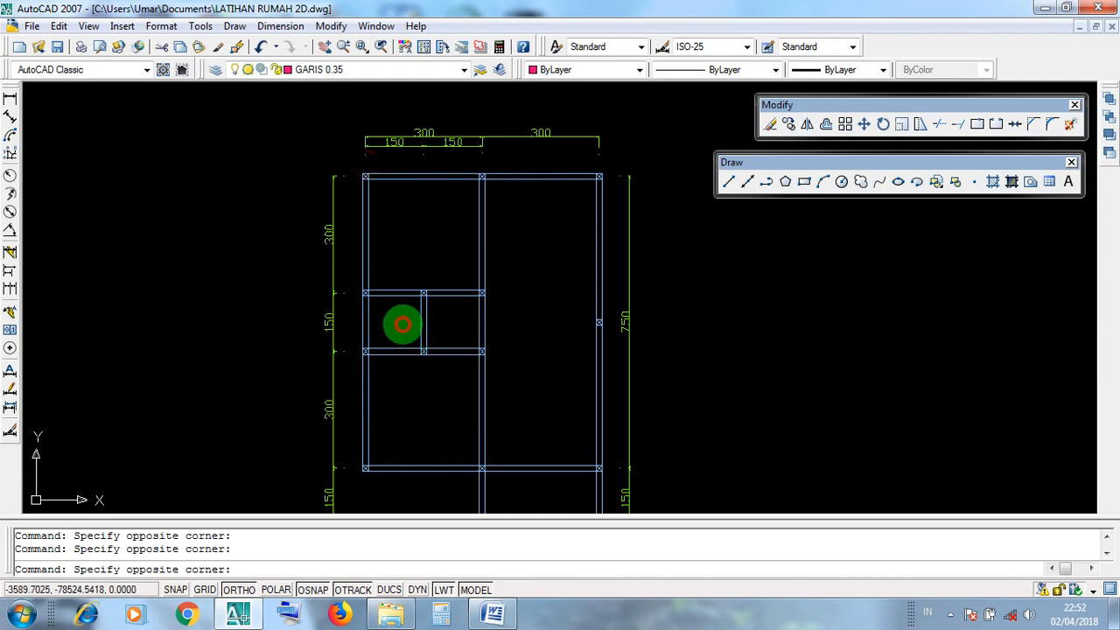
click(400, 317)
click(550, 434)
click(539, 406)
click(557, 327)
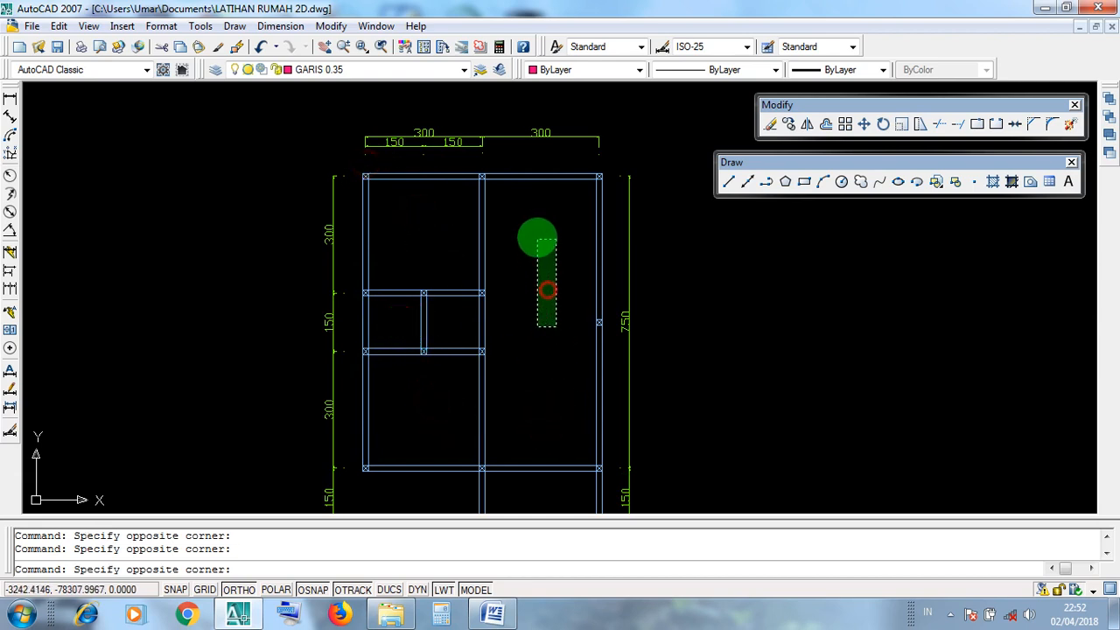
click(528, 217)
Examine the front projection of the plan and where its walls meet the main rectangular block.
middle_drag(537, 333, 530, 276)
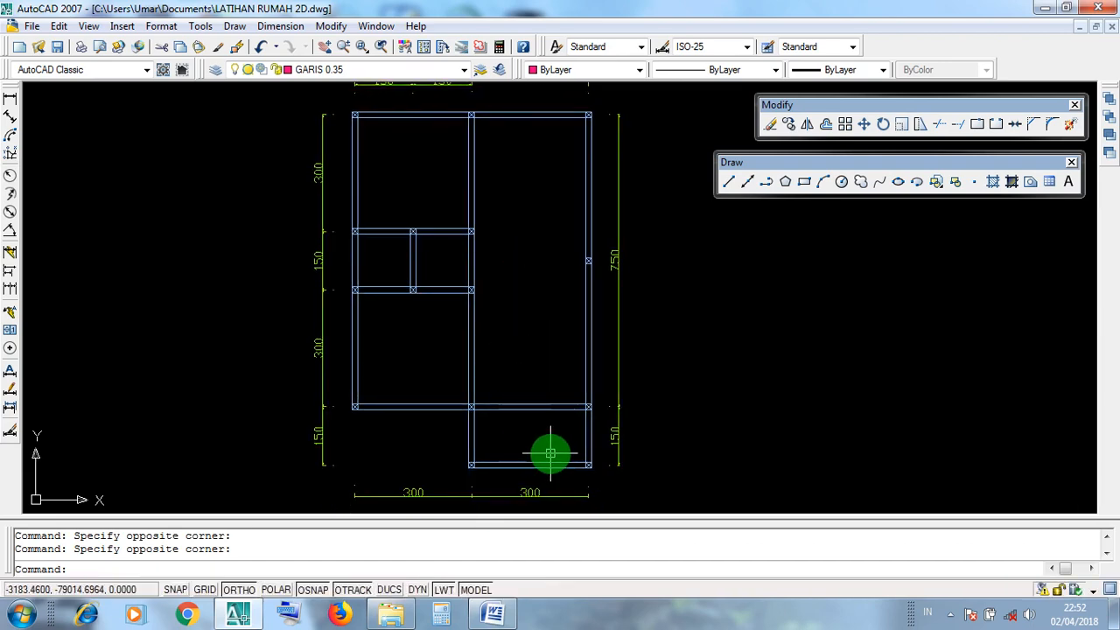
scroll(543, 450, up, 3)
middle_drag(531, 365, 538, 357)
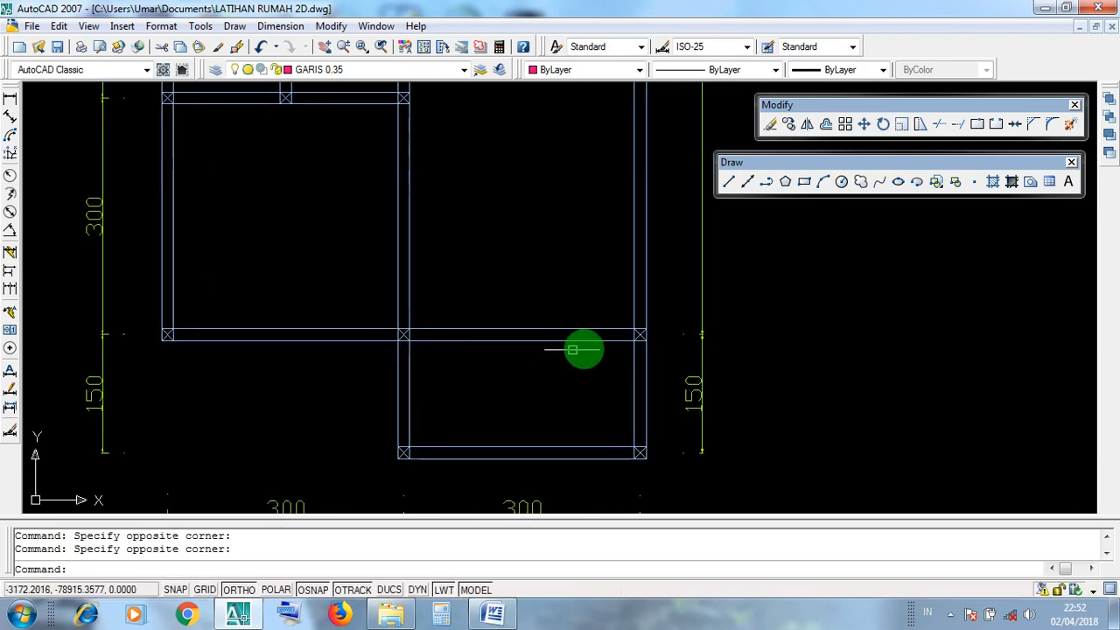
click(675, 317)
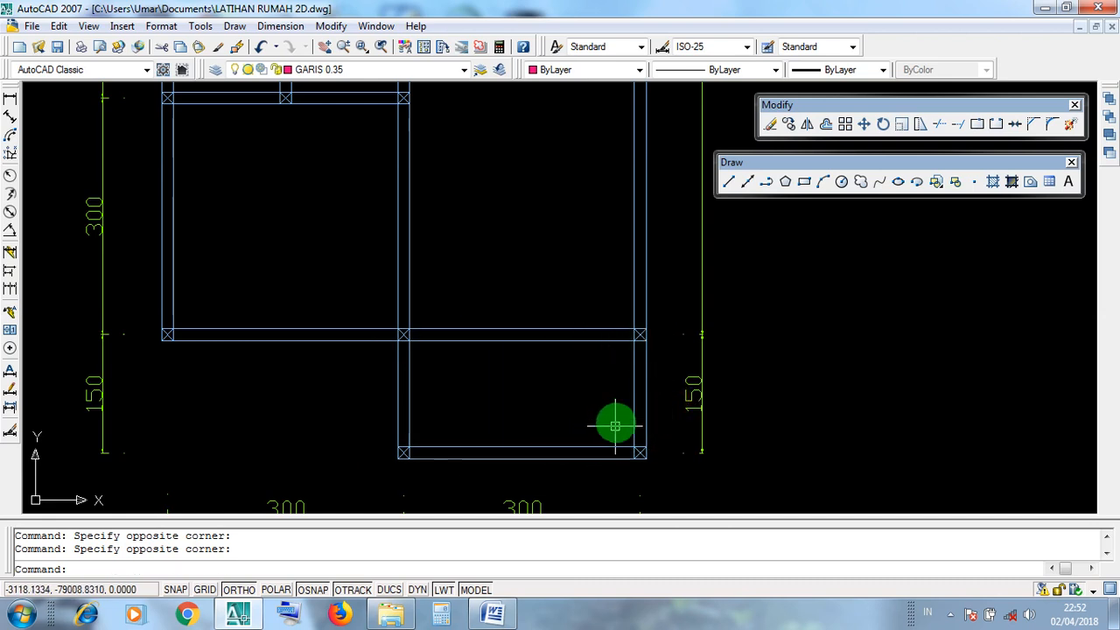
scroll(612, 420, down, 4)
middle_drag(588, 357, 588, 364)
scroll(590, 372, up, 3)
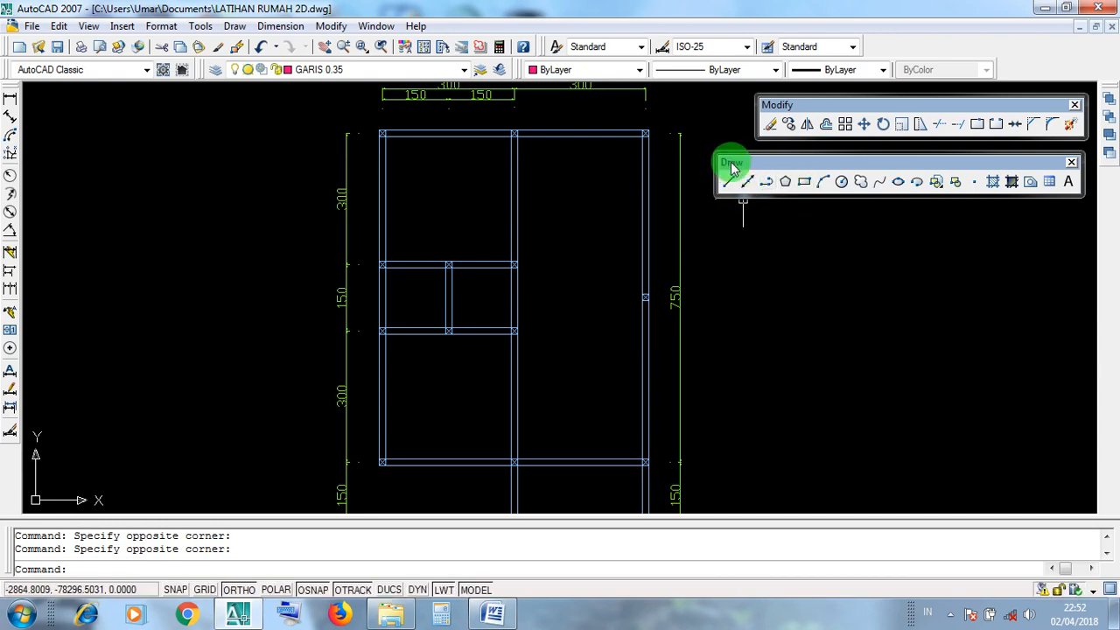
middle_drag(819, 301, 802, 298)
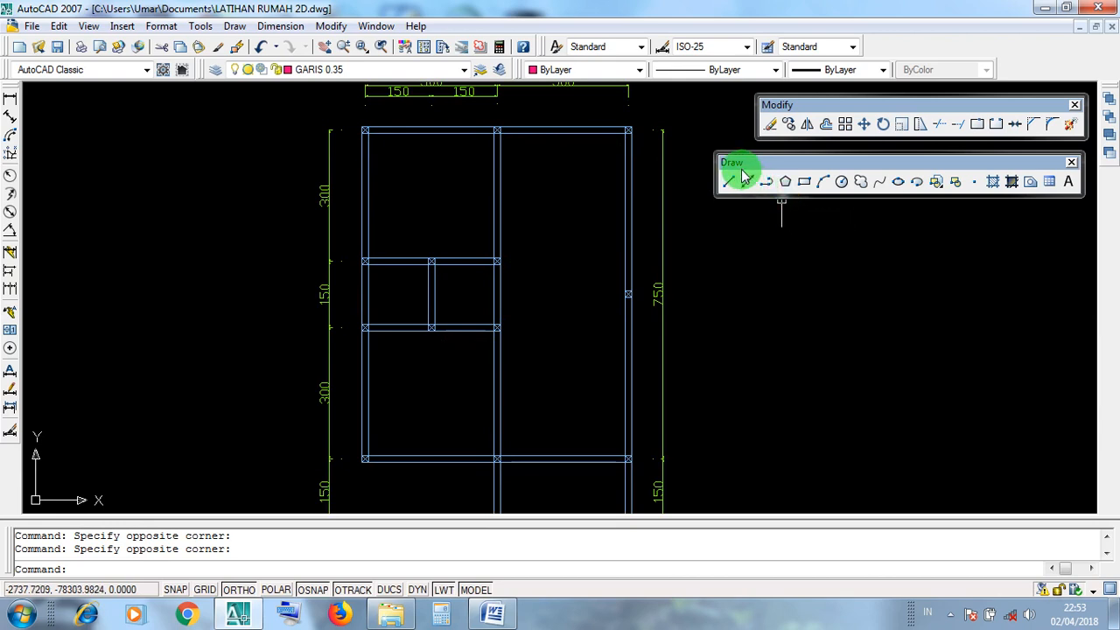
Draw a rectangle around the main house block from its outer upper-right column corner to its outer lower-left column corner, excluding the front projection.
click(805, 183)
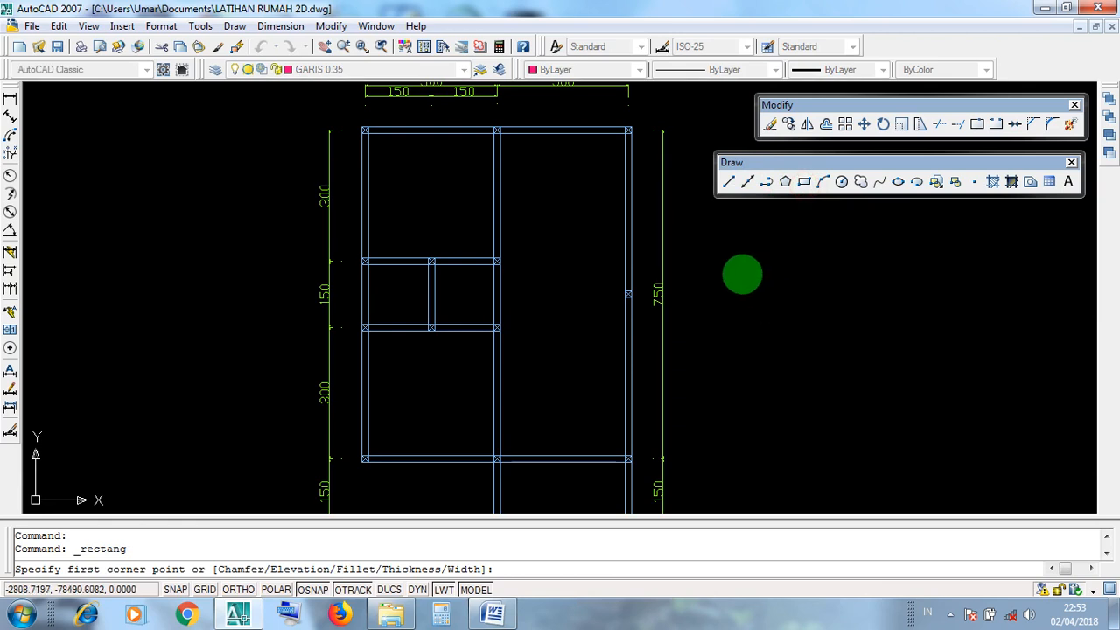
scroll(631, 107, up, 5)
scroll(631, 160, down, 4)
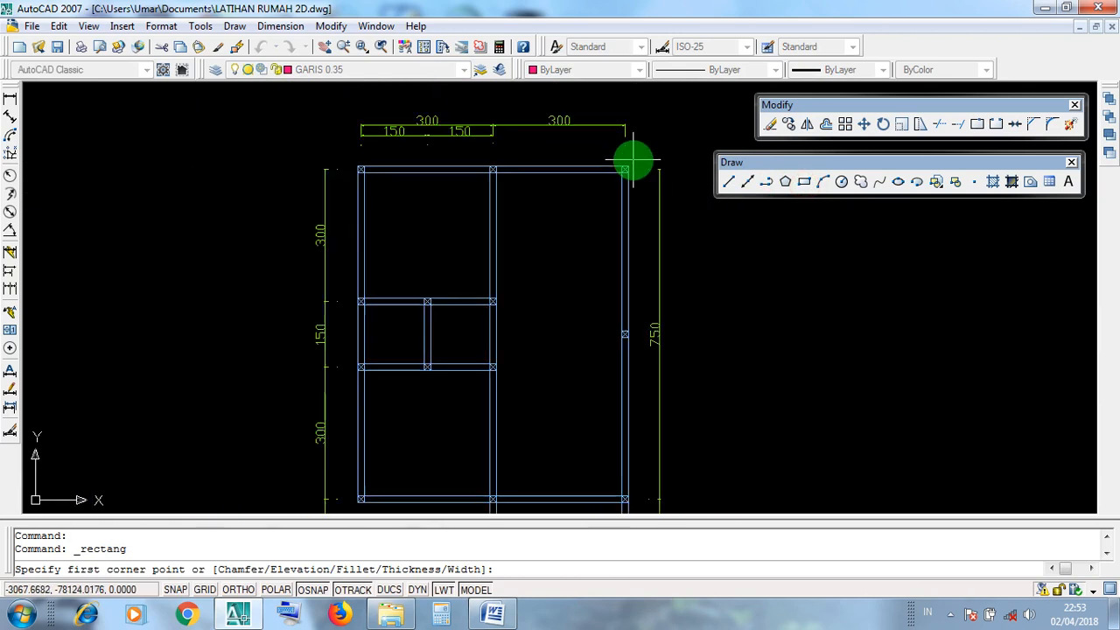
scroll(631, 160, down, 2)
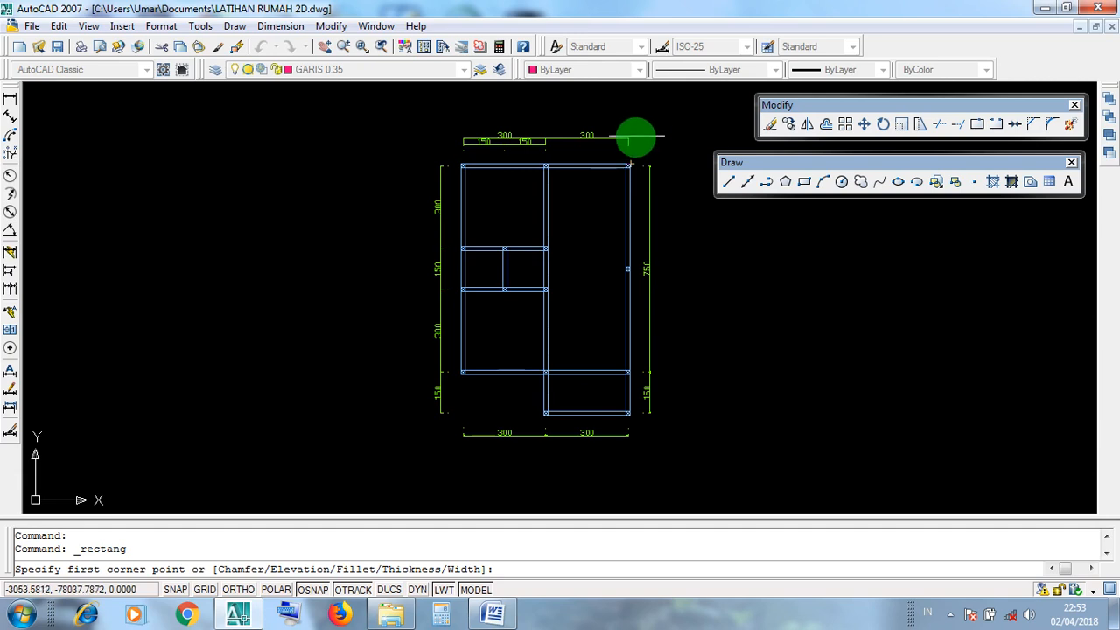
scroll(632, 145, up, 4)
scroll(632, 145, up, 5)
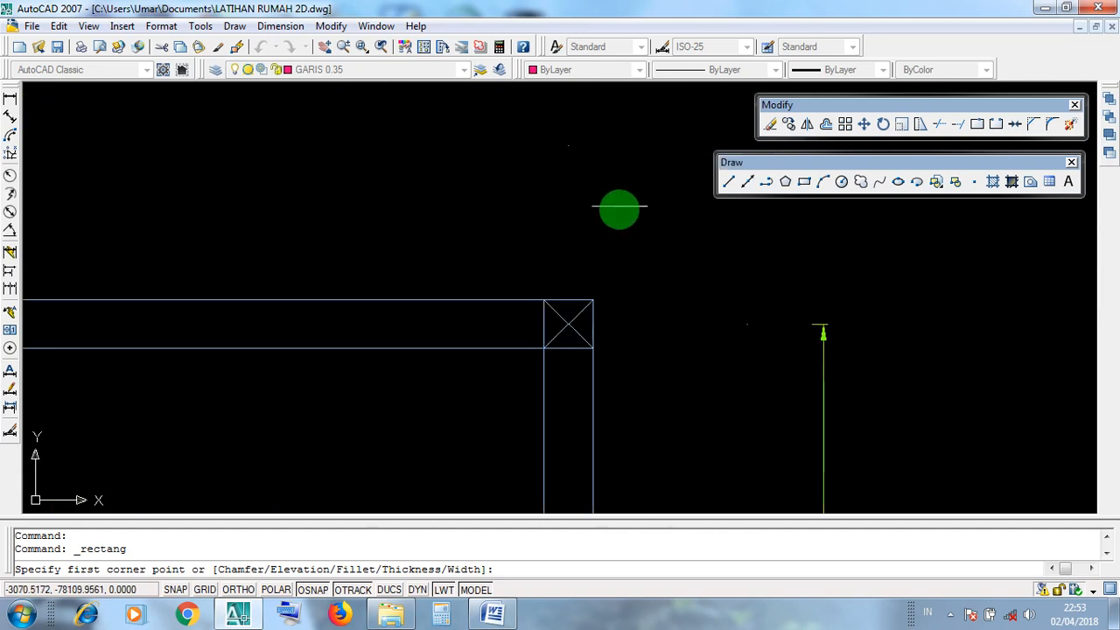
middle_drag(632, 235, 627, 228)
scroll(630, 224, up, 3)
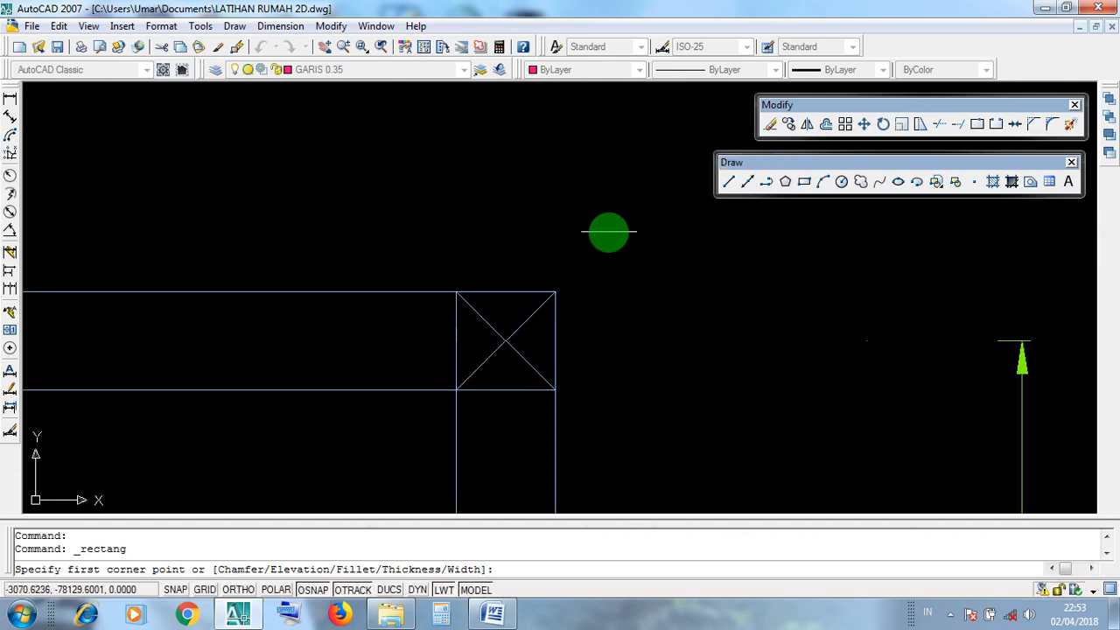
scroll(554, 291, up, 1)
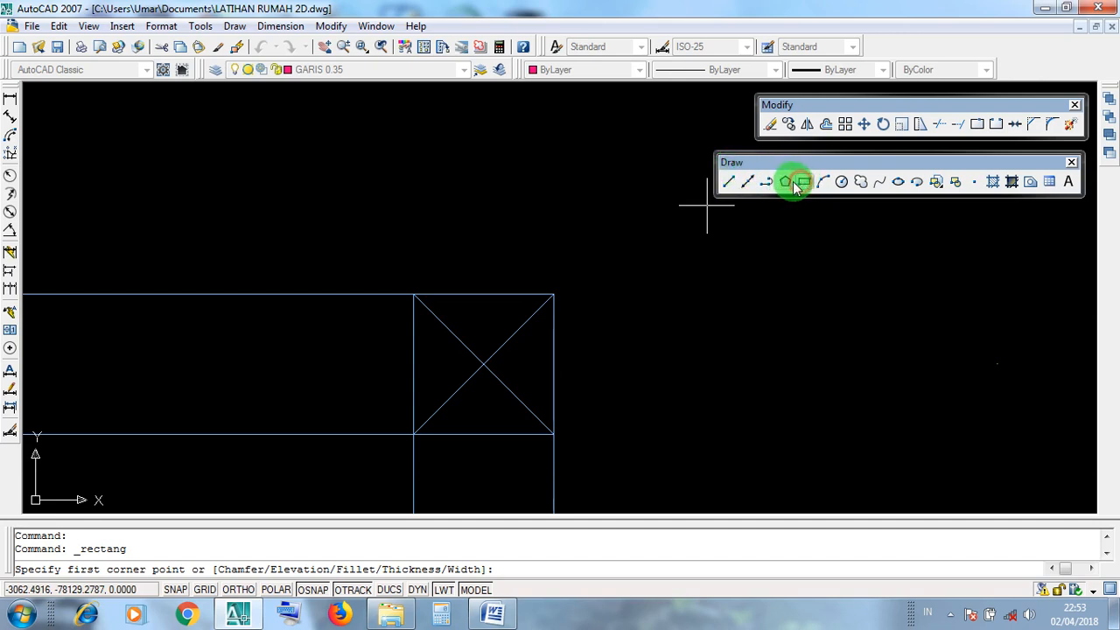
click(554, 294)
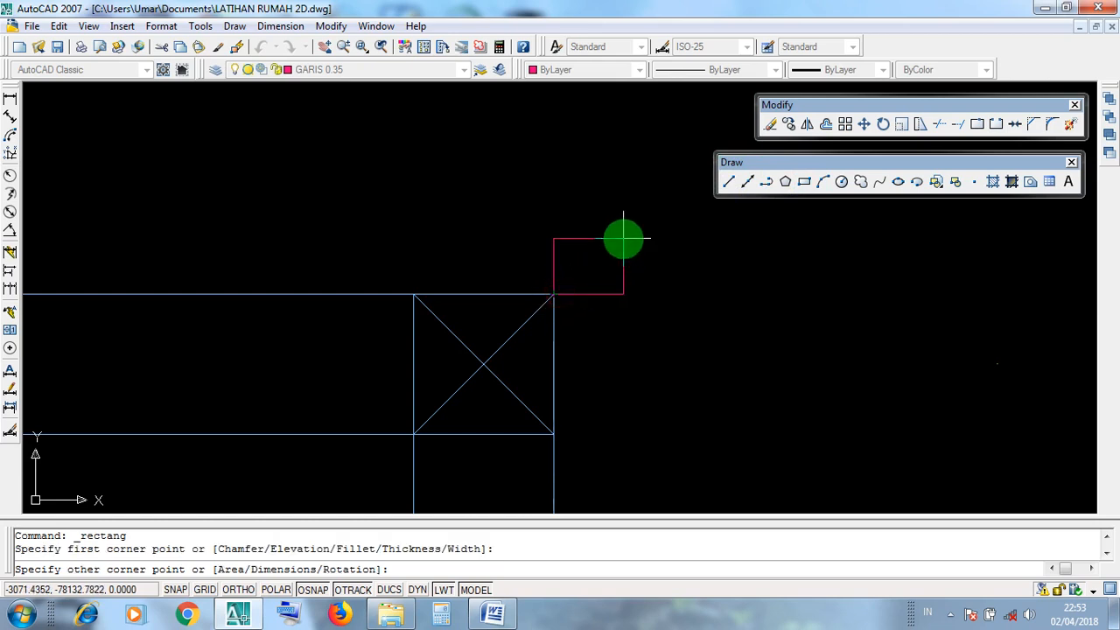
scroll(621, 238, down, 3)
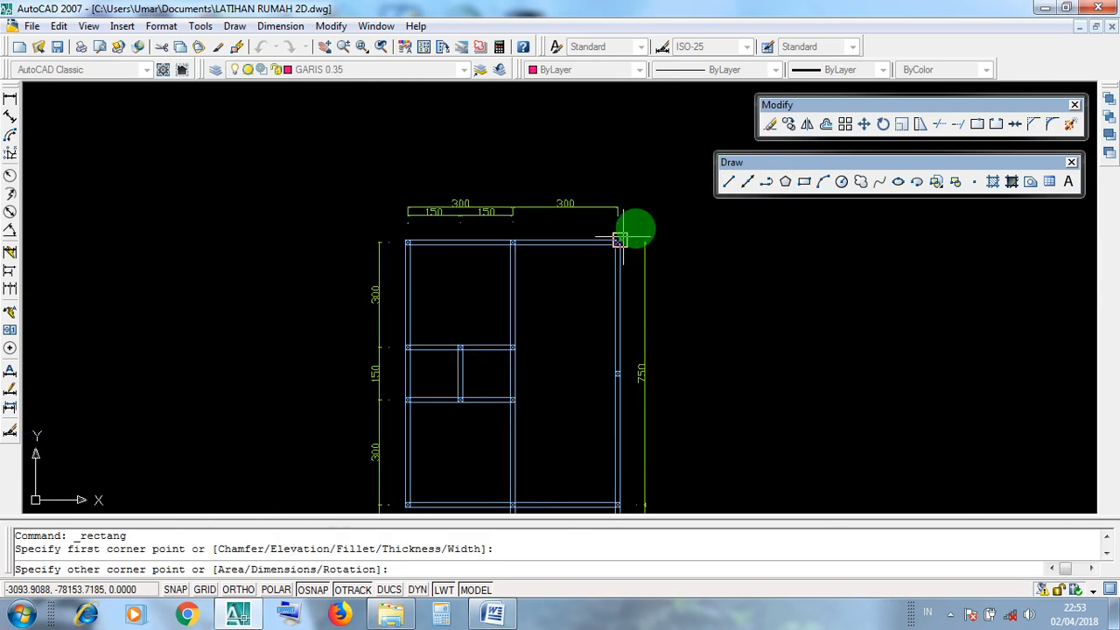
scroll(619, 232, up, 5)
scroll(619, 232, up, 3)
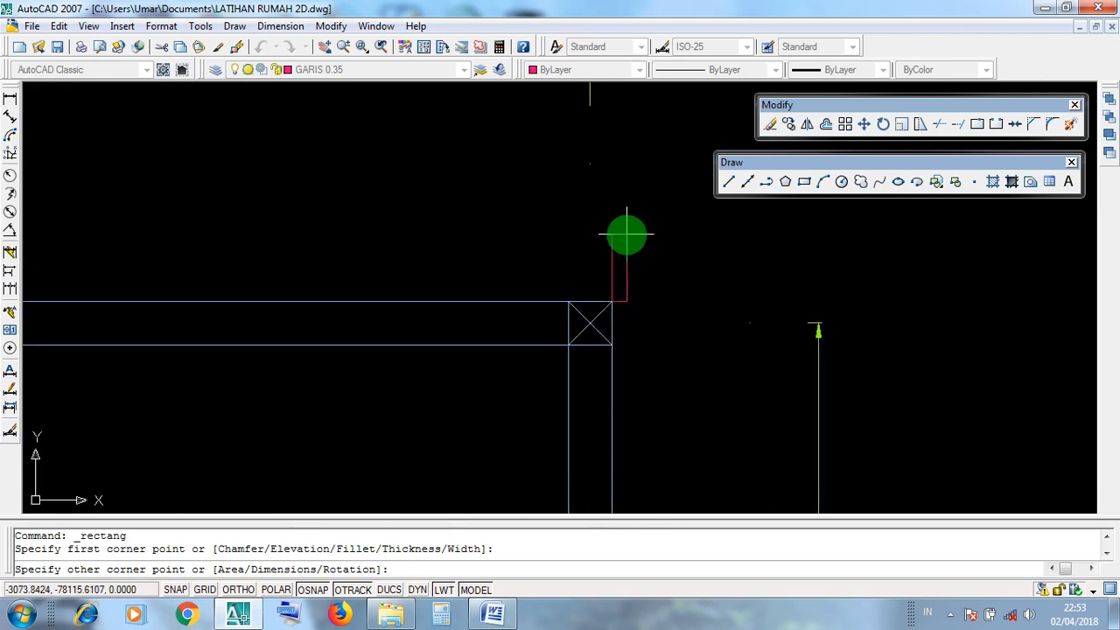
scroll(623, 233, down, 5)
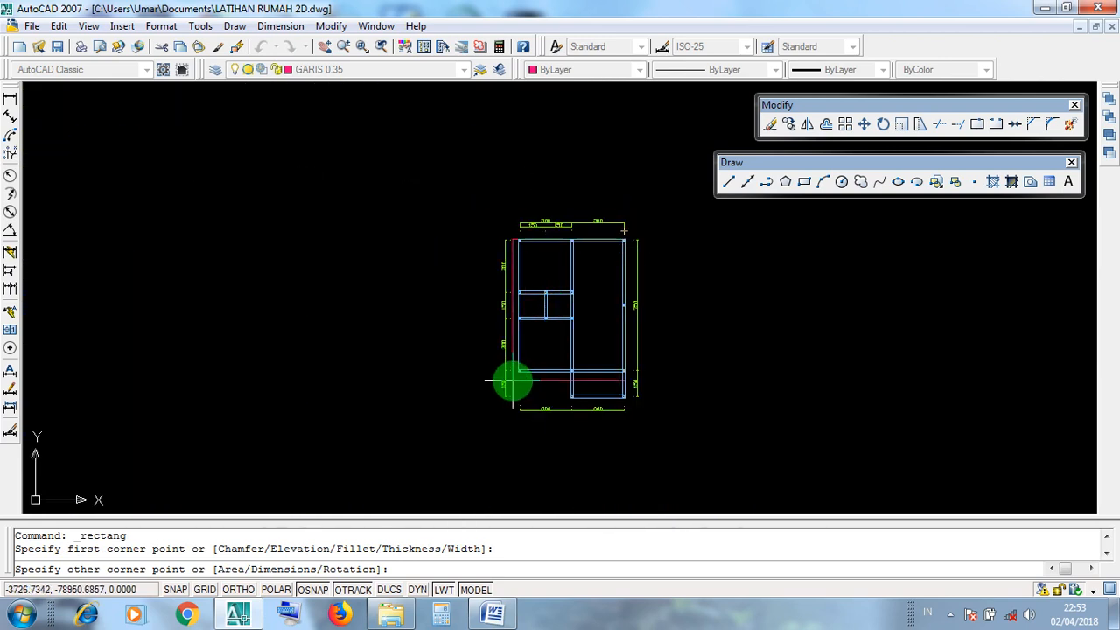
scroll(516, 378, up, 3)
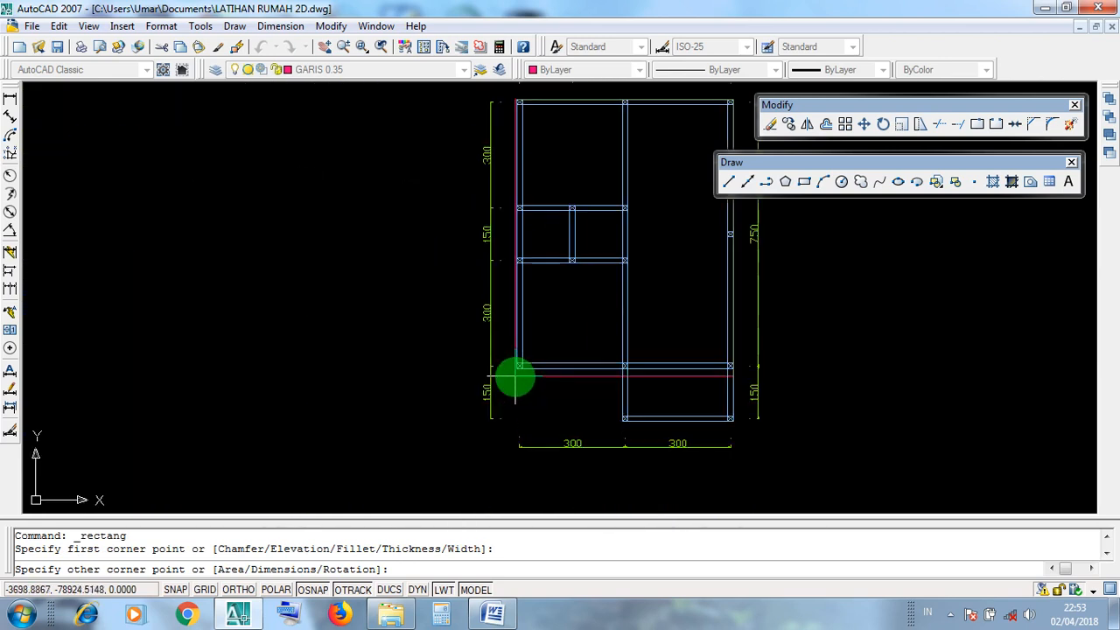
scroll(514, 376, up, 5)
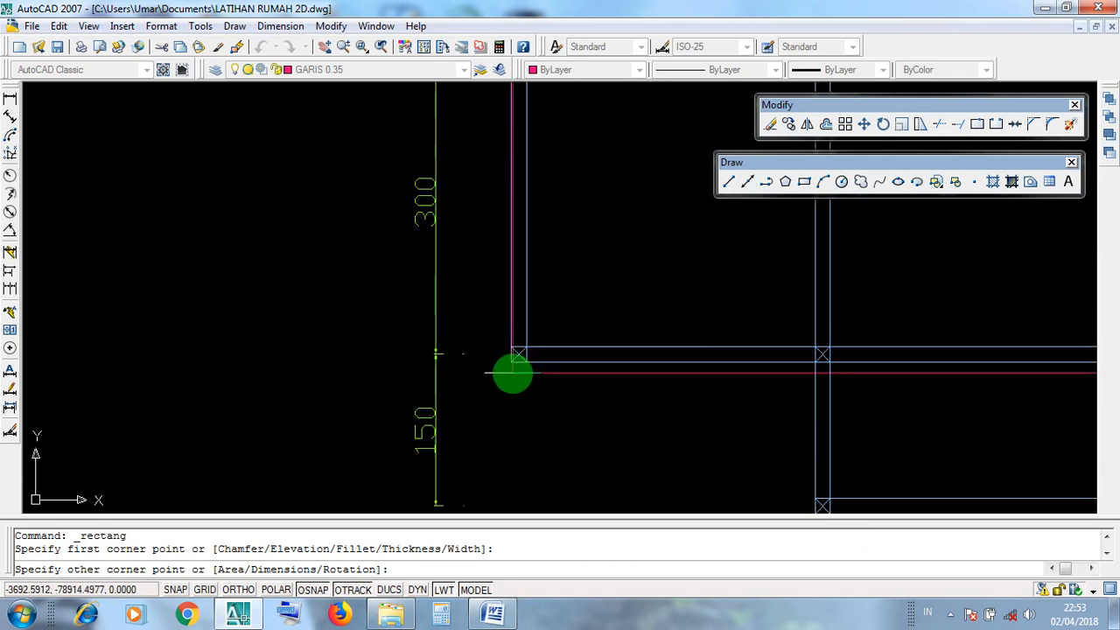
scroll(507, 370, up, 2)
scroll(506, 369, up, 7)
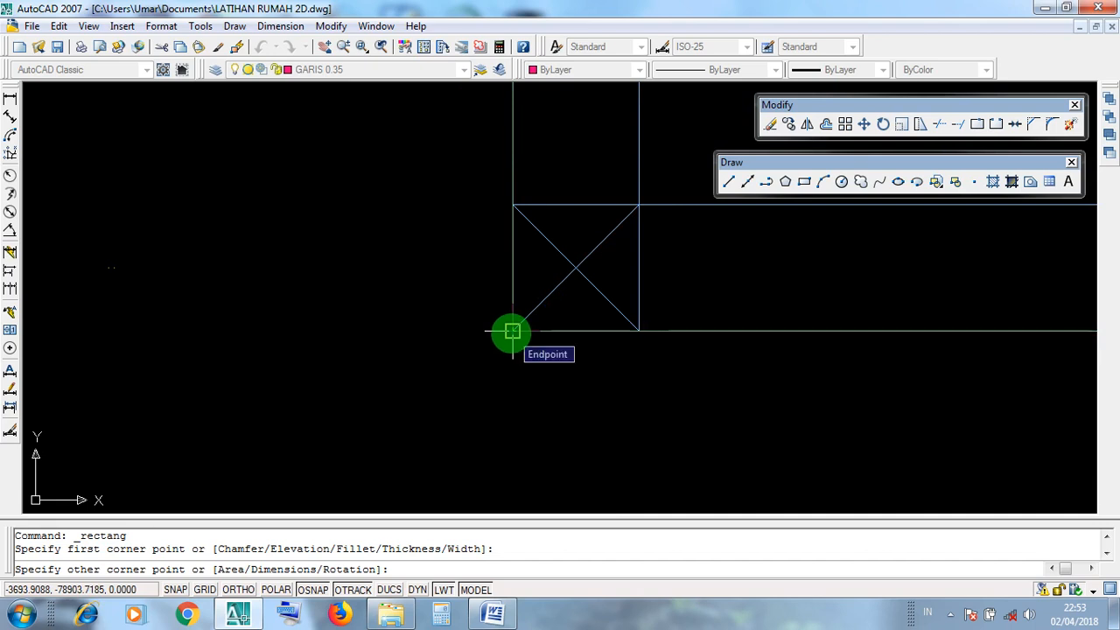
click(512, 331)
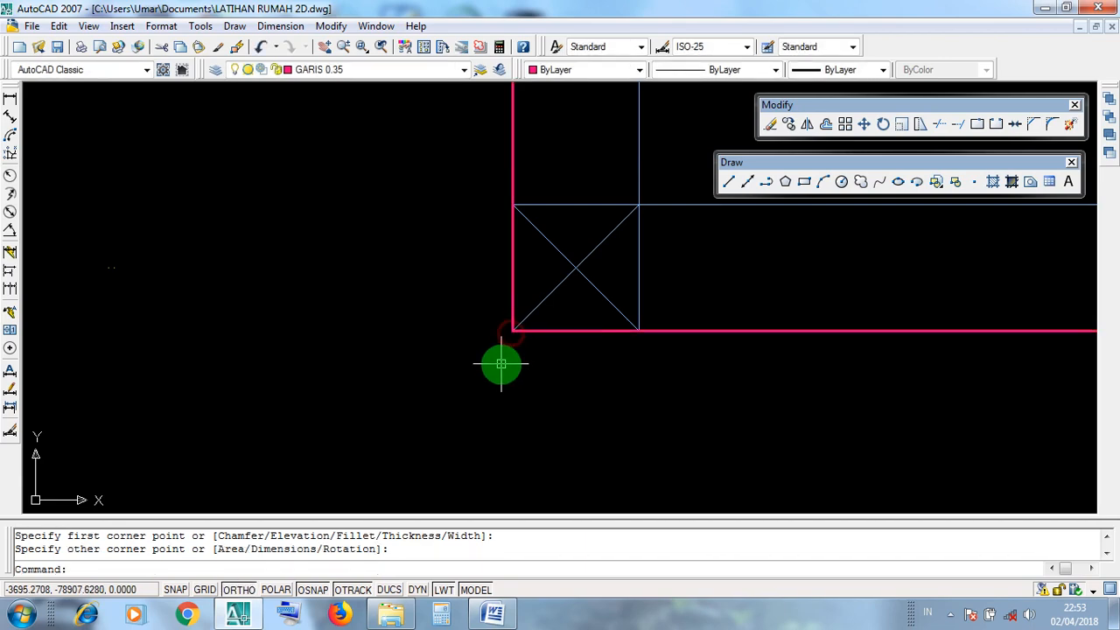
Examine the traced rectangle against the outer walls of the main block and the front projection below it.
scroll(501, 366, down, 5)
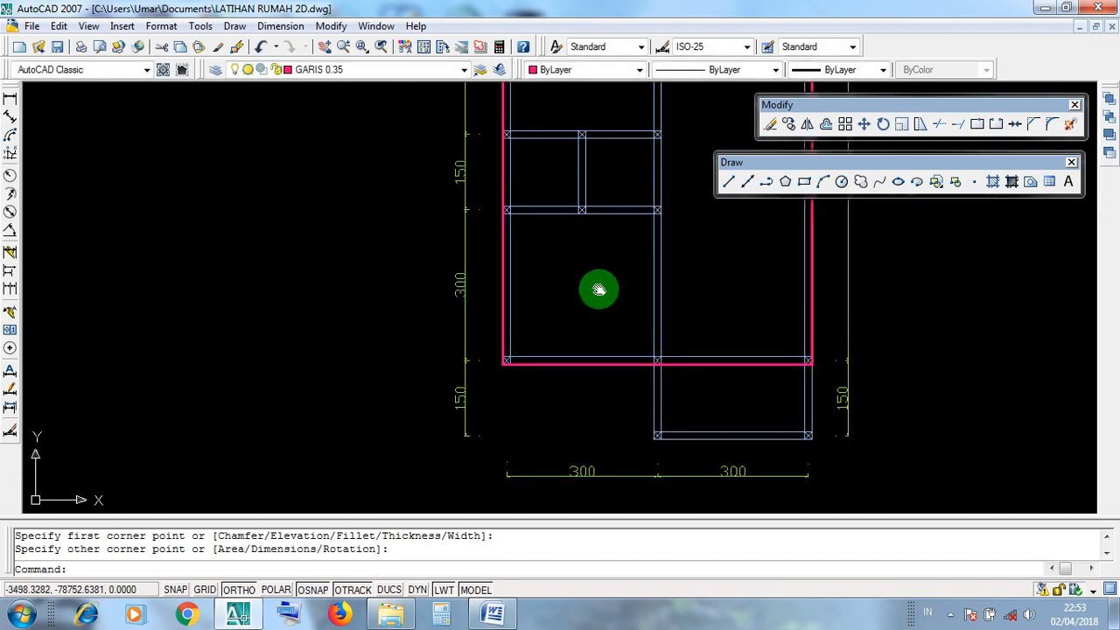
scroll(530, 420, down, 5)
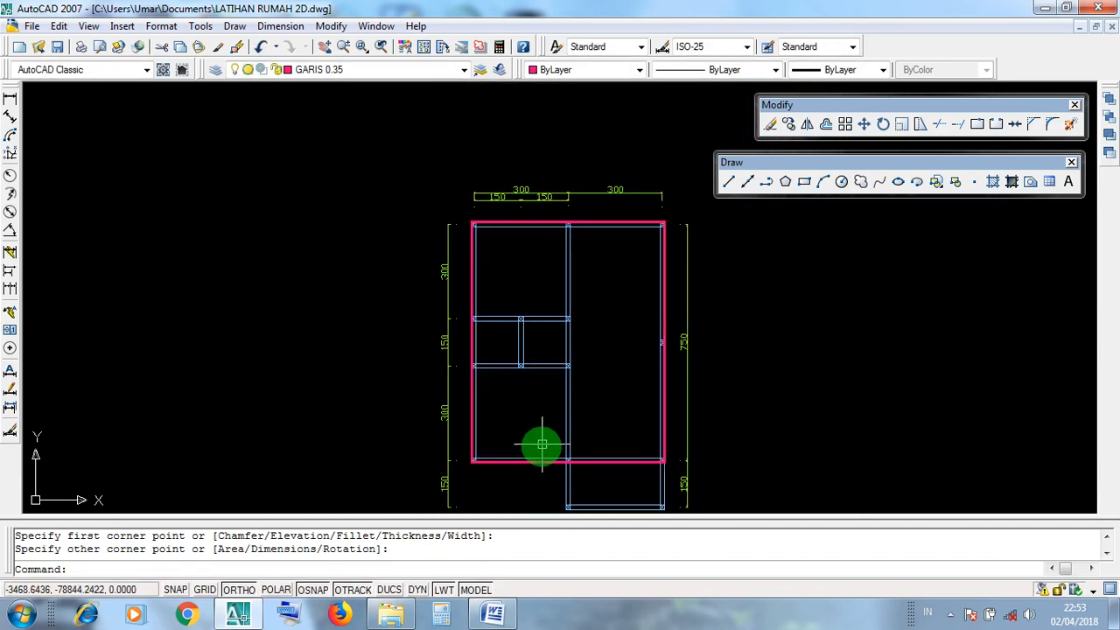
scroll(609, 335, up, 2)
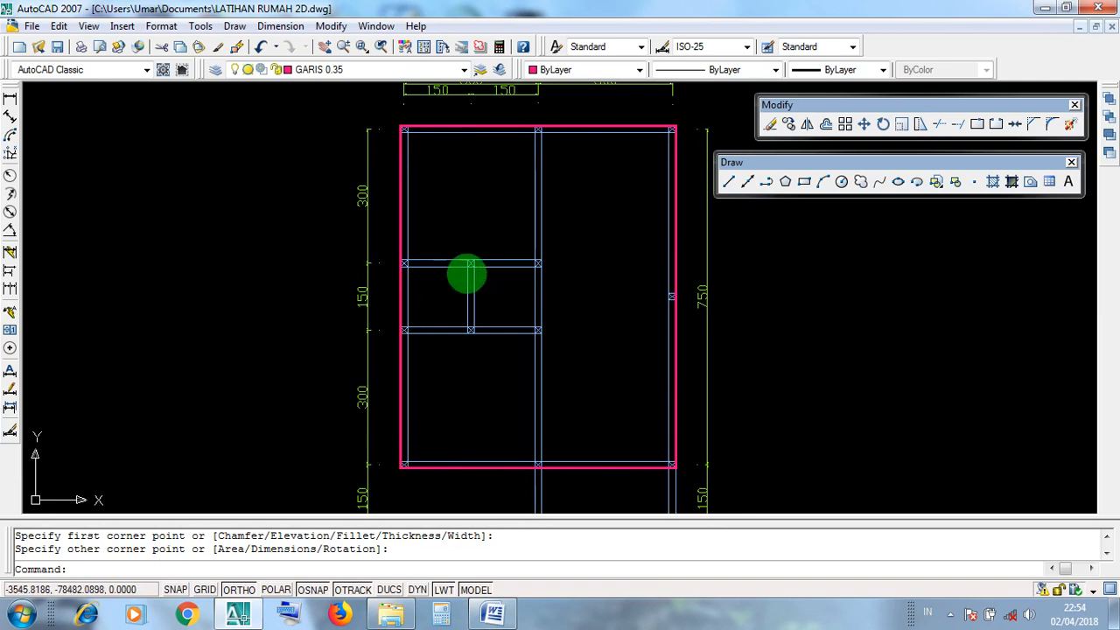
middle_drag(671, 289, 642, 213)
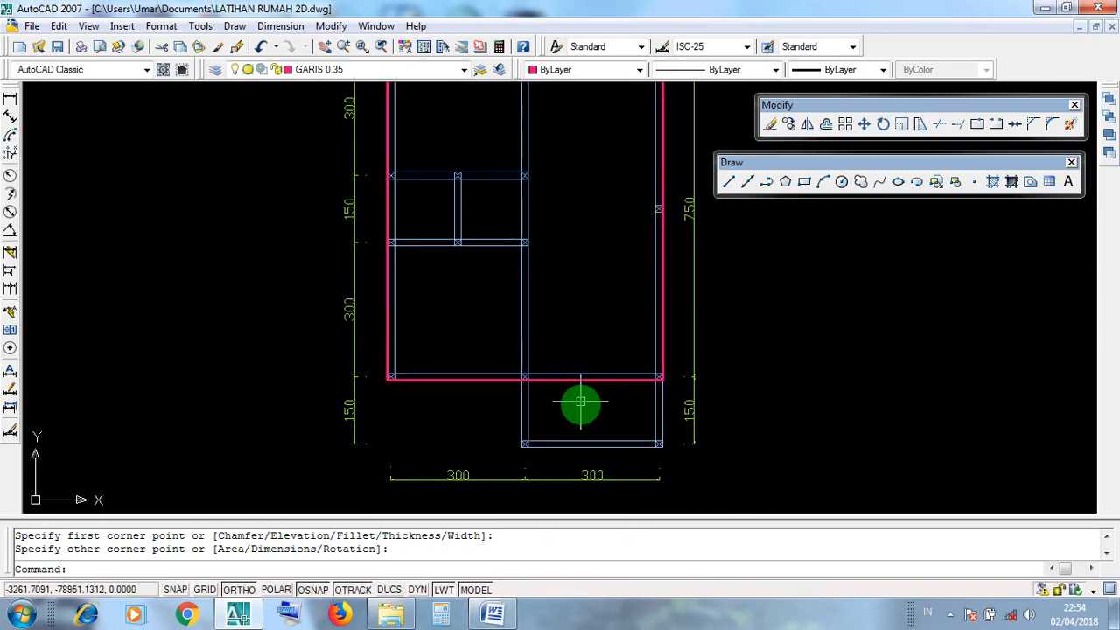
scroll(603, 427, up, 3)
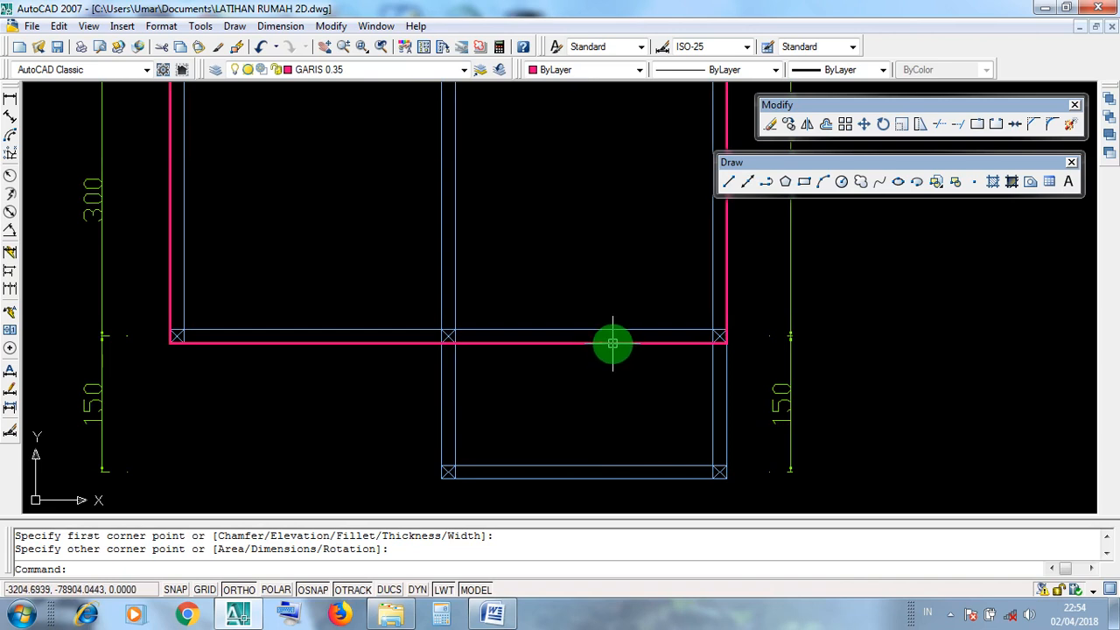
scroll(651, 391, down, 5)
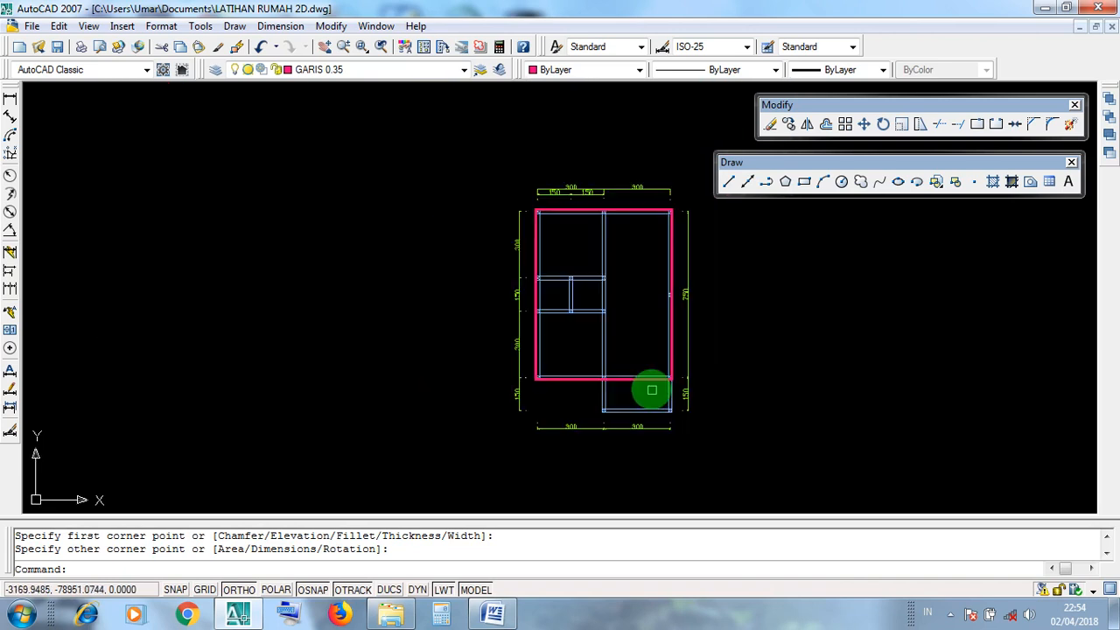
middle_drag(632, 300, 600, 320)
middle_drag(708, 303, 690, 302)
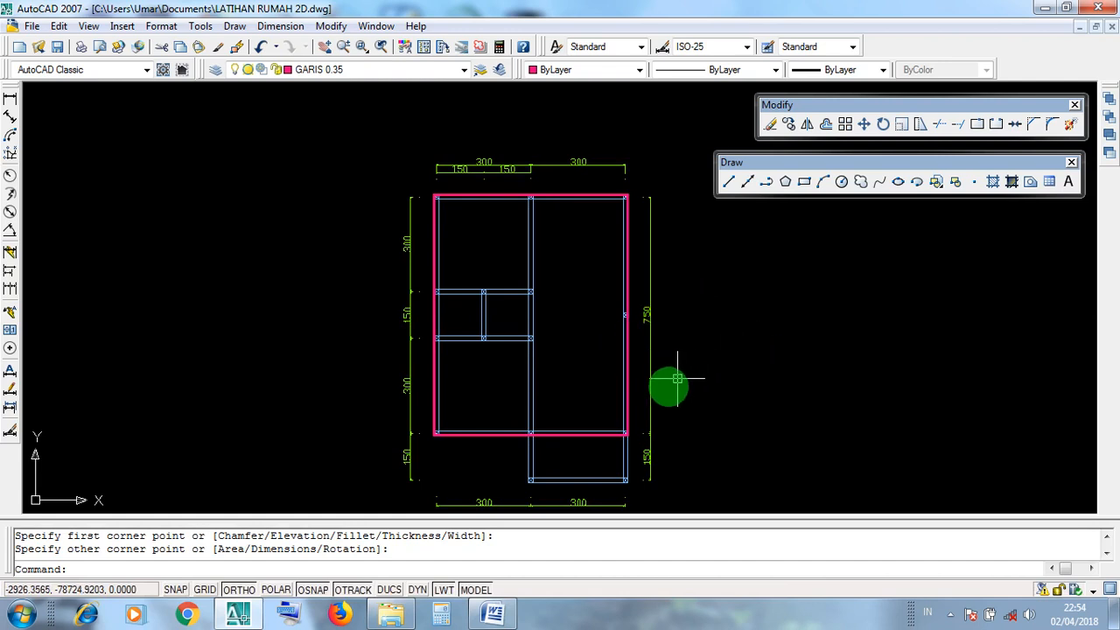
scroll(656, 388, up, 4)
scroll(699, 381, down, 2)
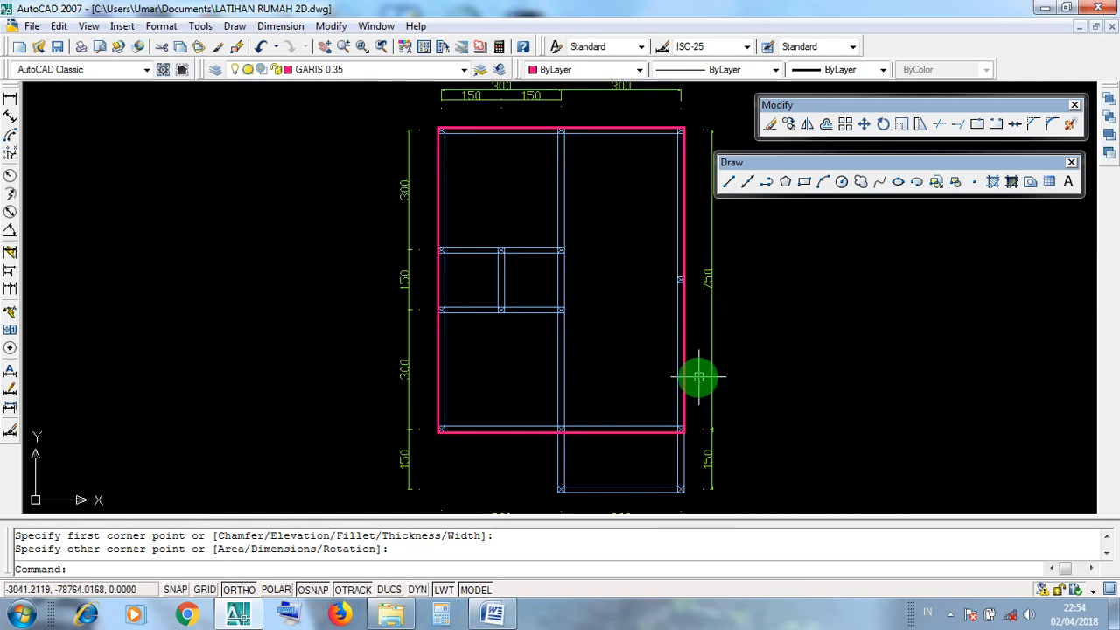
middle_drag(697, 377, 680, 385)
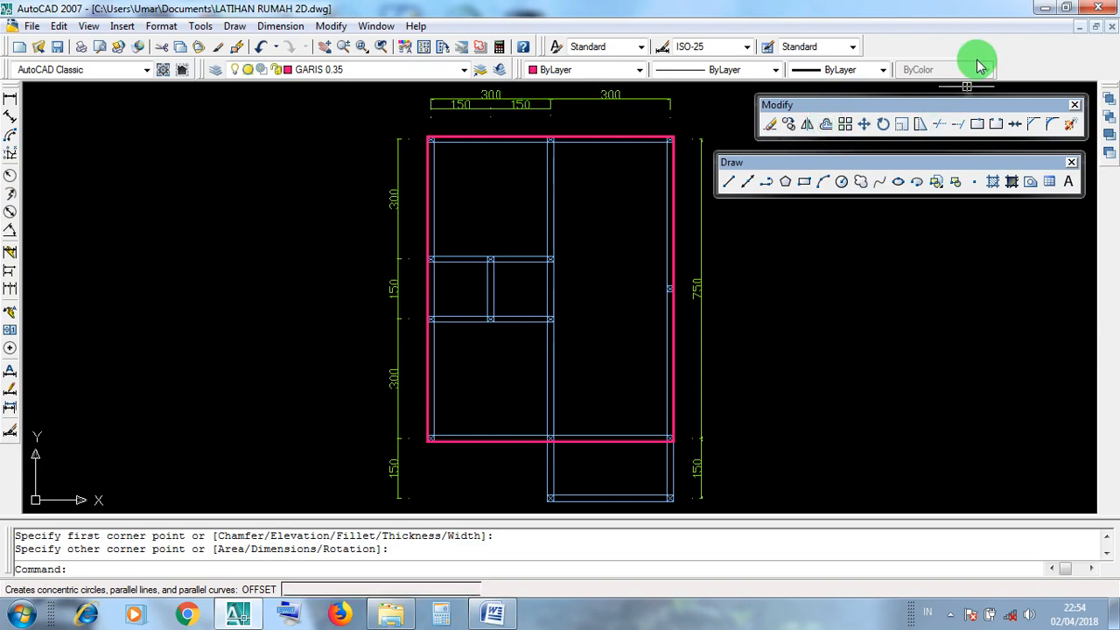
Switch to Microsoft Word, bring up the OFFSET document, and set the value in the MASUKKAN NILAI line to 50.
click(1044, 8)
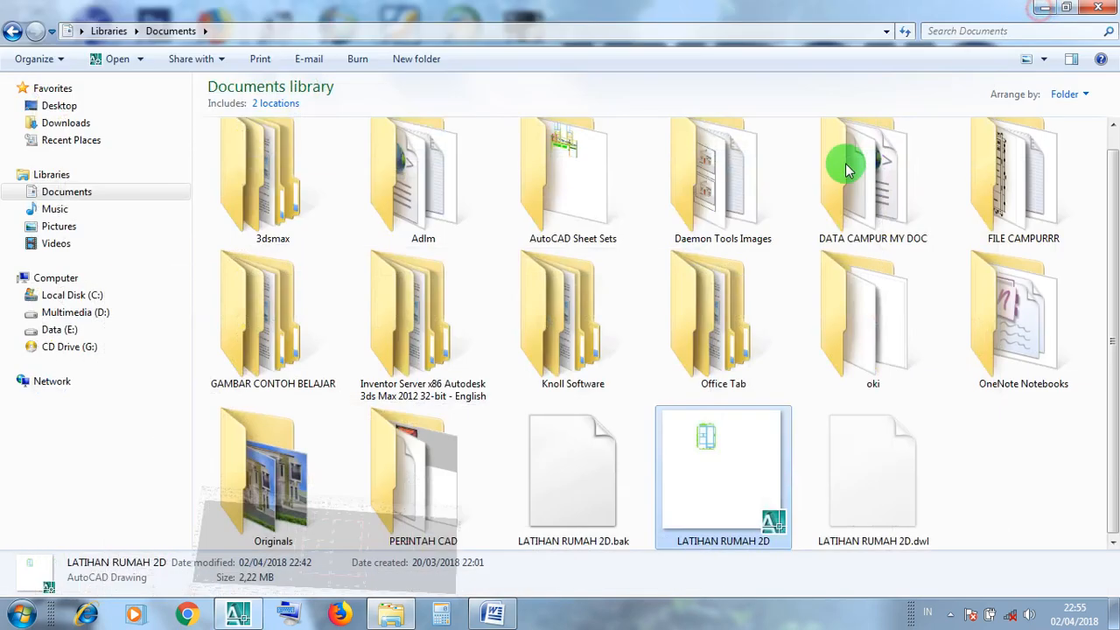
click(1042, 11)
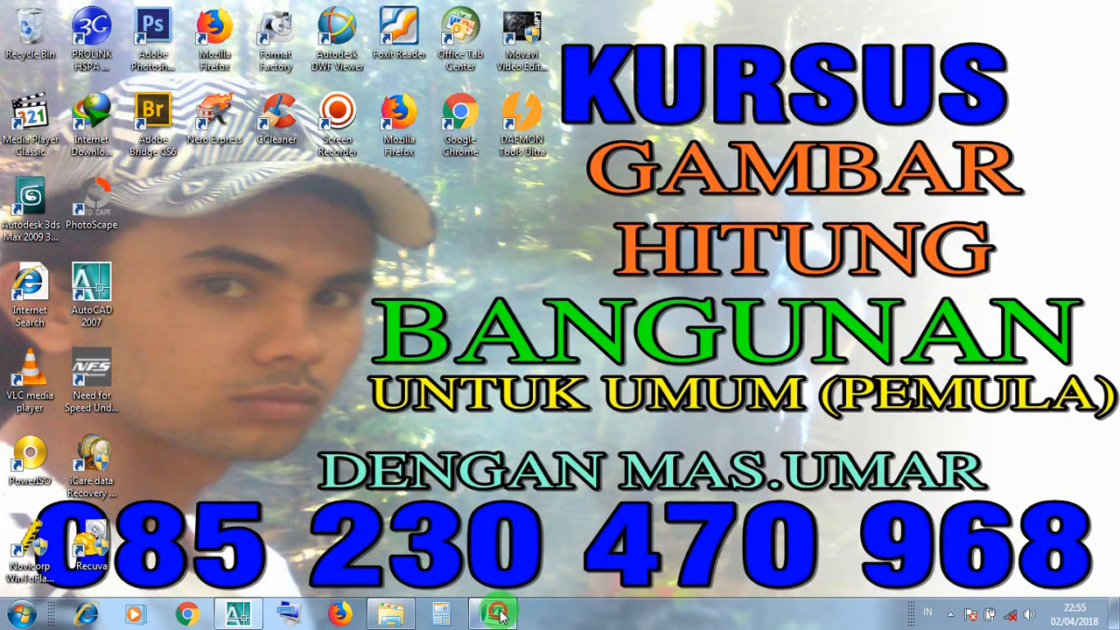
click(493, 612)
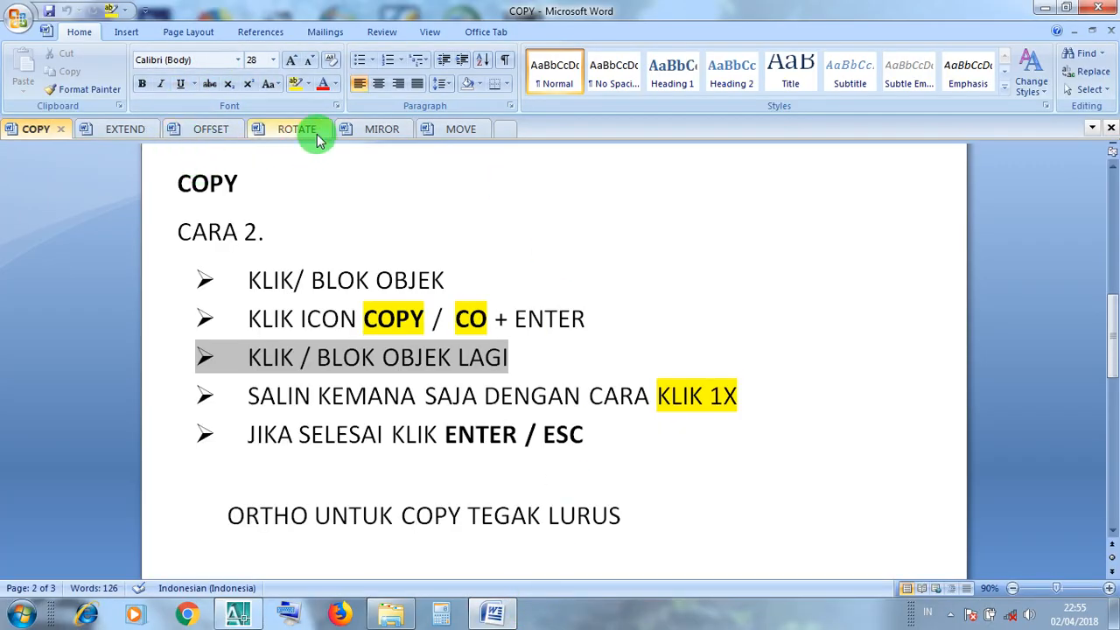
click(208, 129)
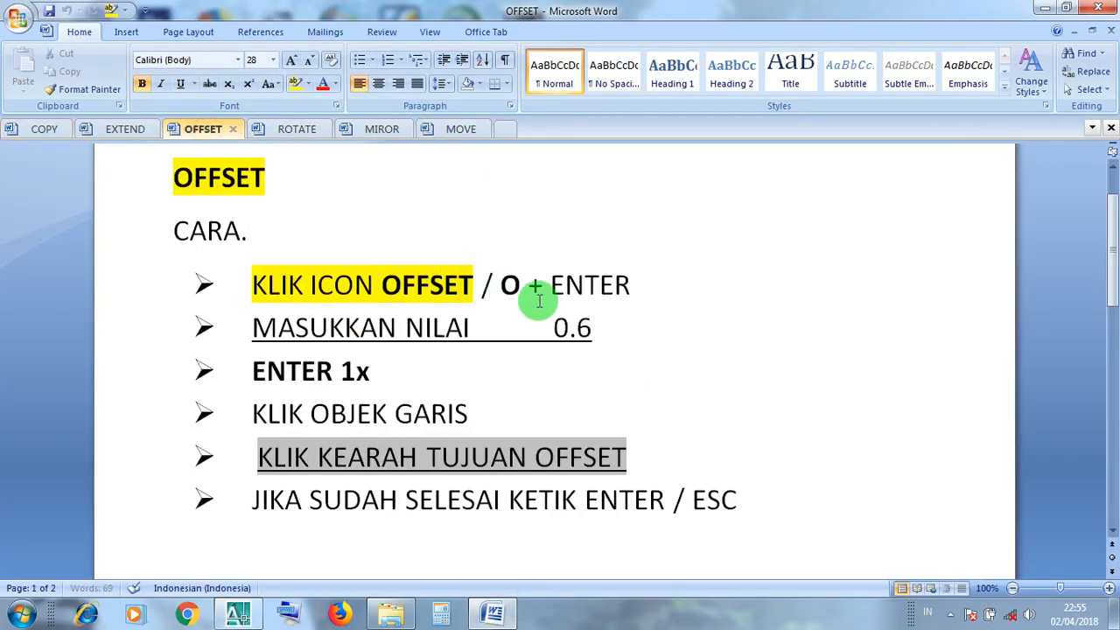
drag(592, 323, 548, 321)
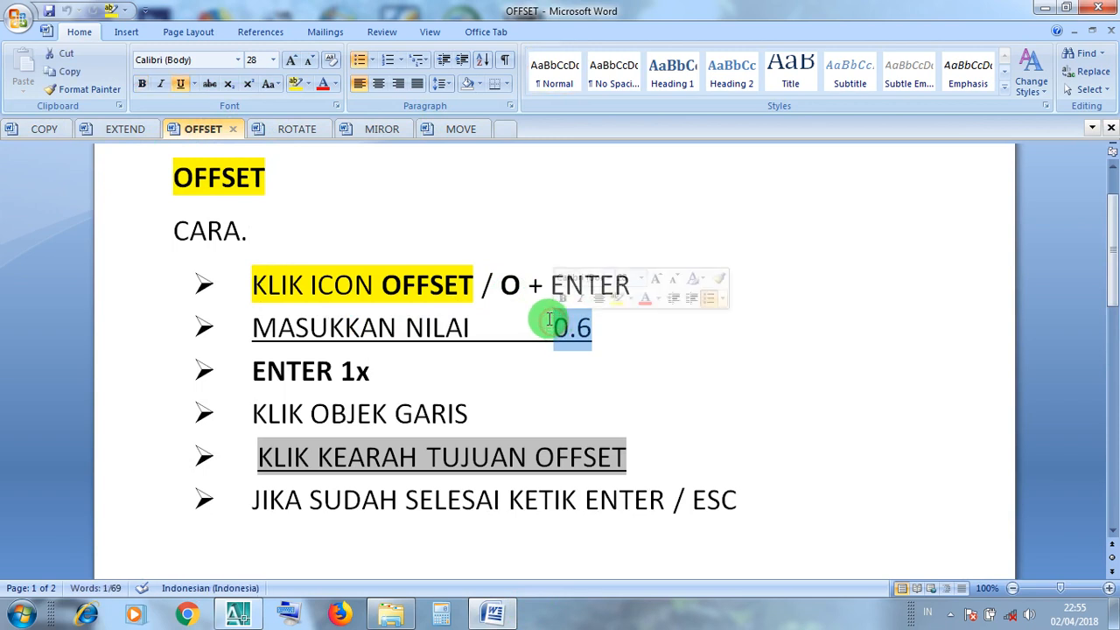
text(5)
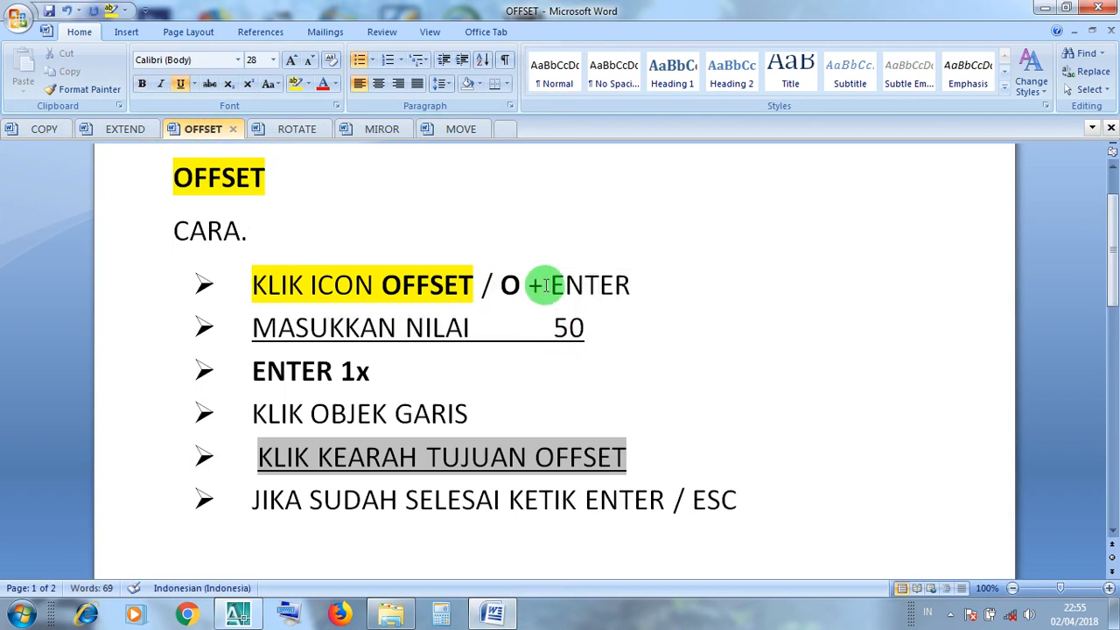
Review the OFFSET instructions line by line, from starting the command and entering the value to picking the line object.
double_click(478, 403)
click(398, 287)
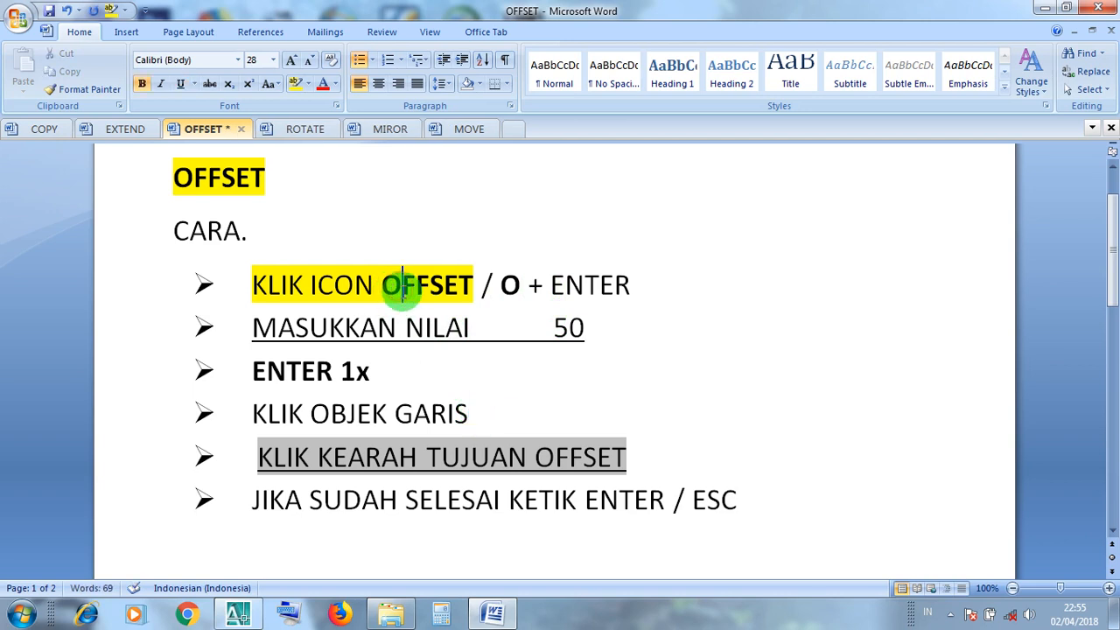
click(514, 284)
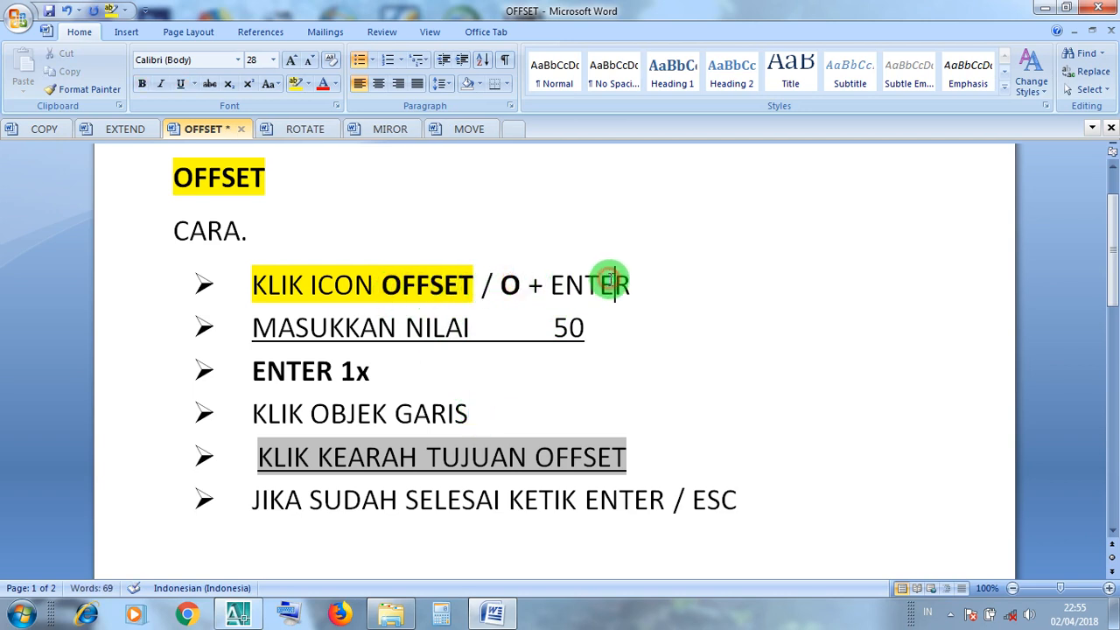
drag(598, 331, 553, 331)
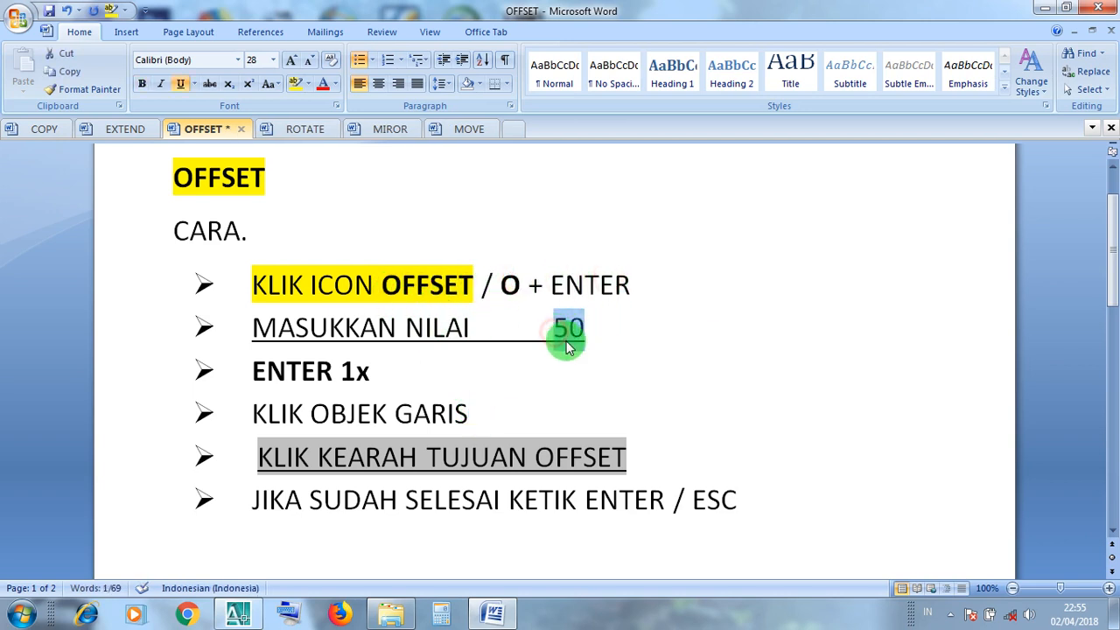
click(562, 337)
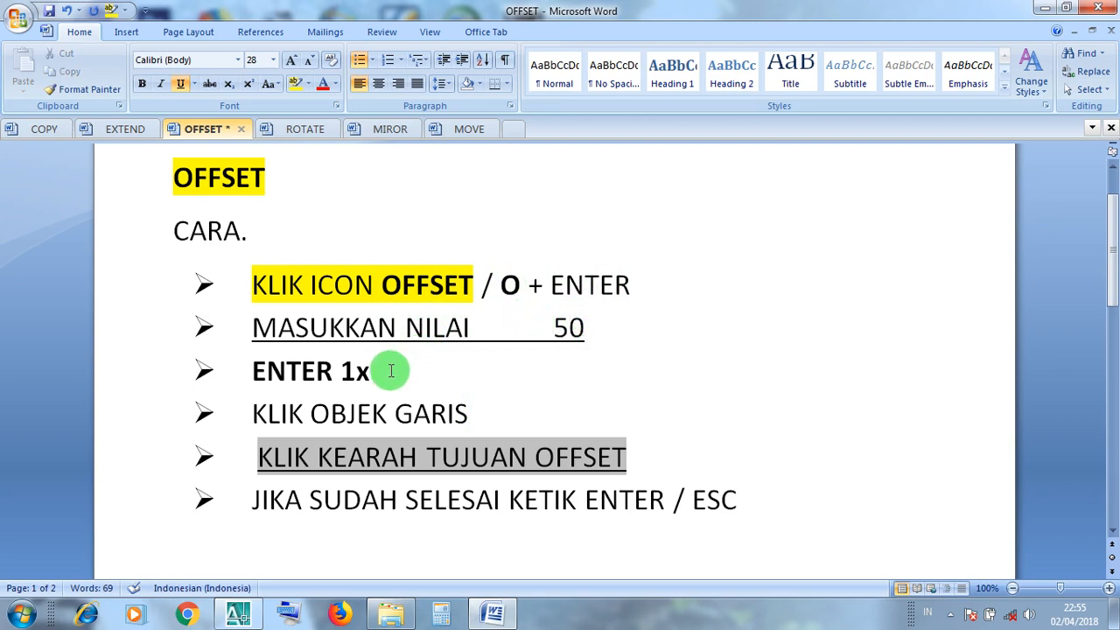
drag(387, 371, 260, 371)
click(302, 371)
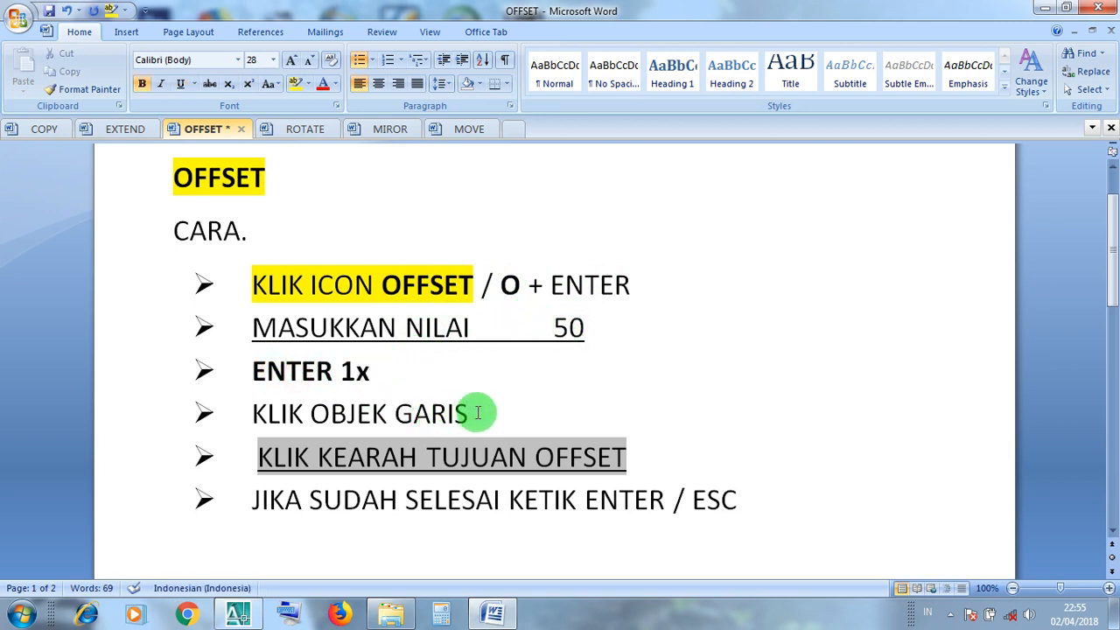
drag(475, 413, 283, 412)
click(288, 413)
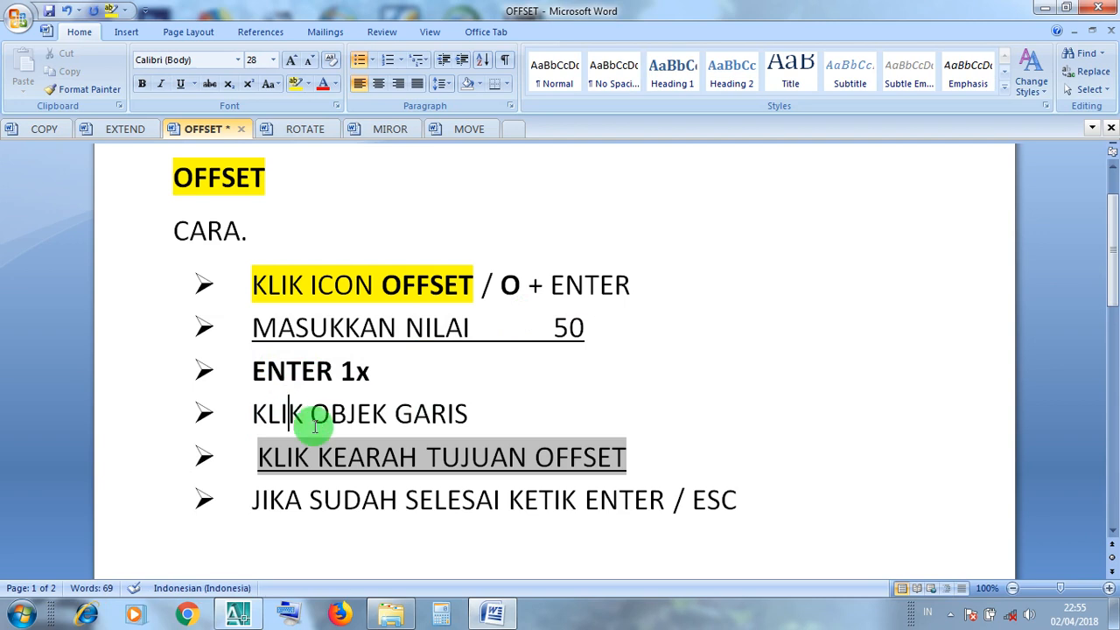
Review the last OFFSET instructions on choosing the offset direction and ending the command, and switch back to AutoCAD.
click(434, 456)
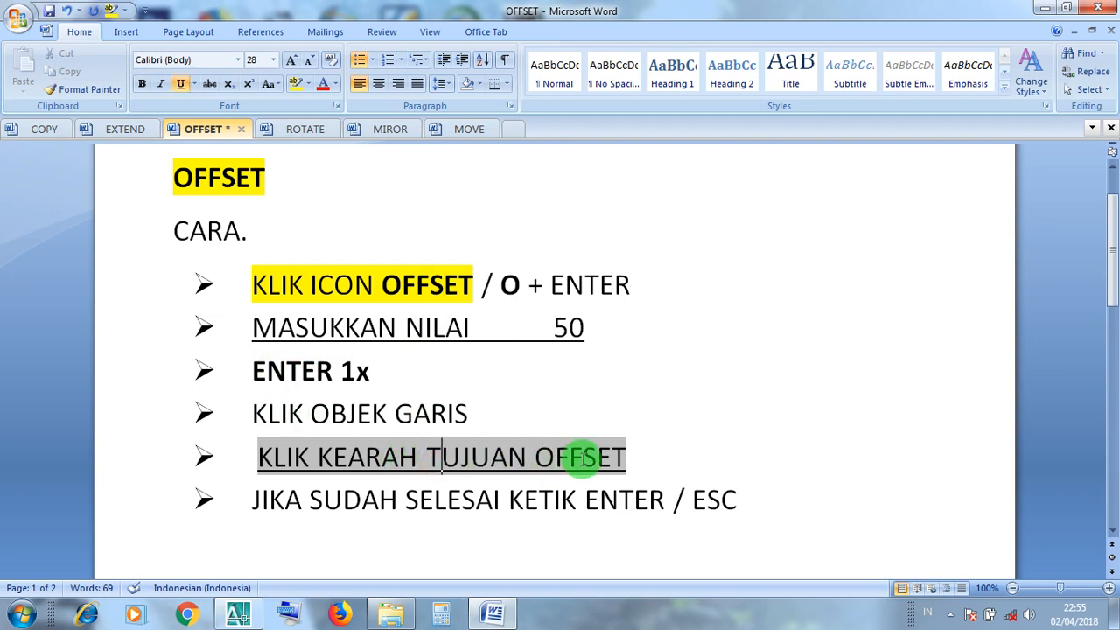
drag(562, 509, 575, 509)
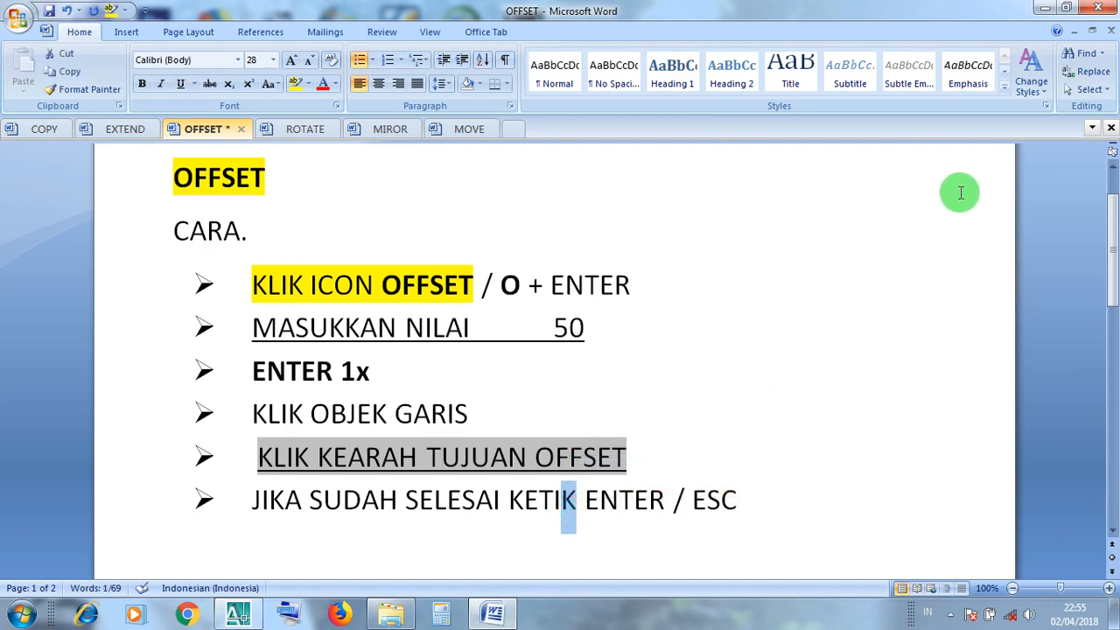
click(1047, 11)
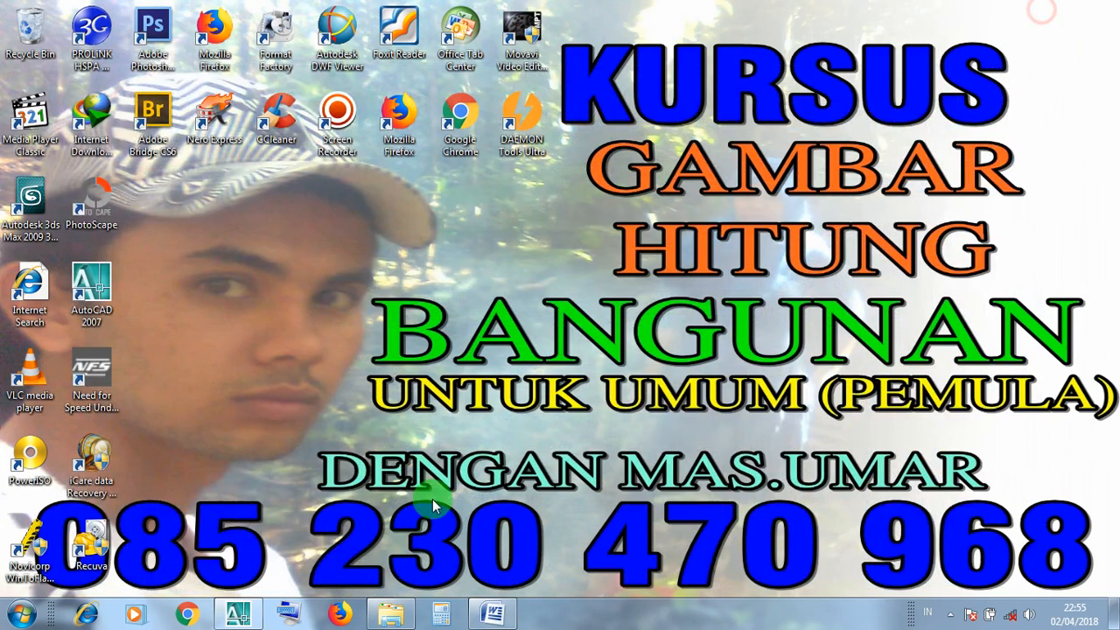
click(238, 614)
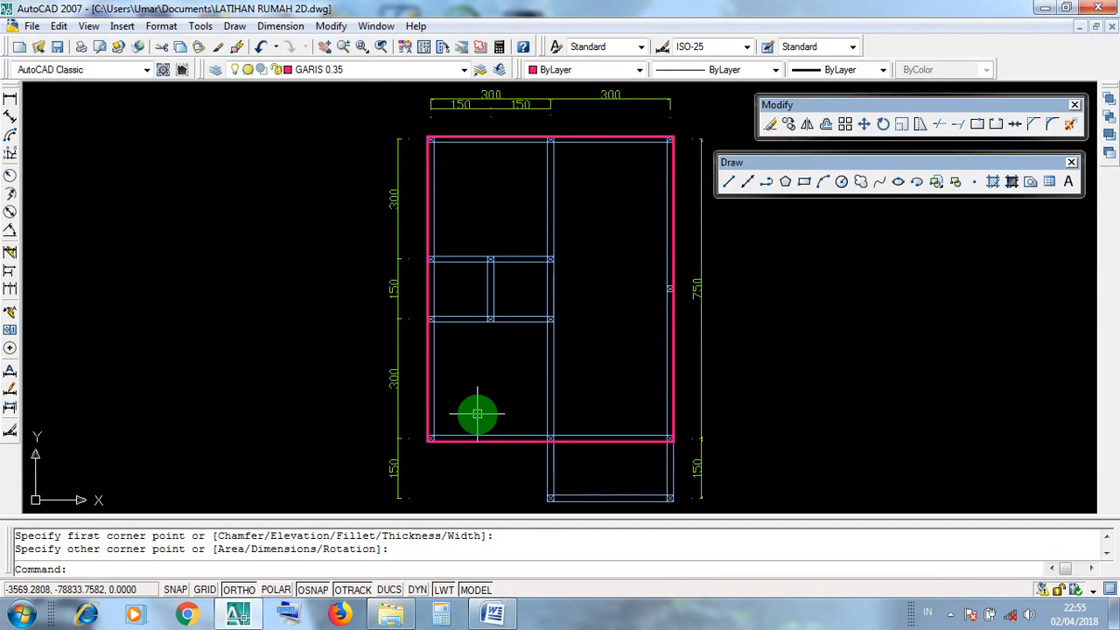
Offset the traced rectangle around the main house block outward by 50.
middle_drag(563, 346, 553, 354)
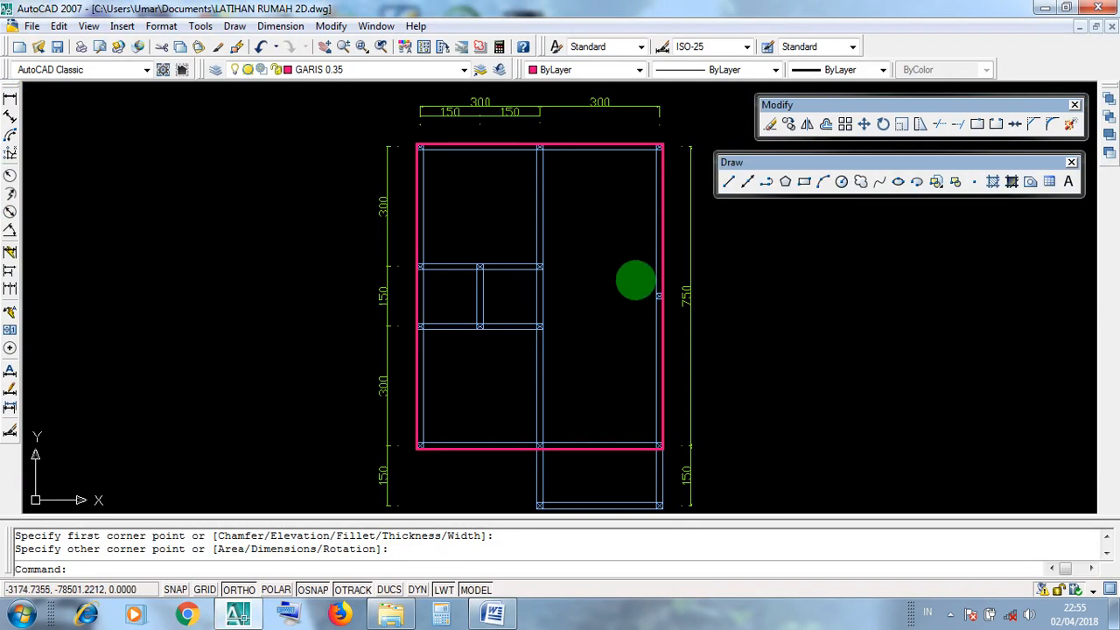
click(825, 126)
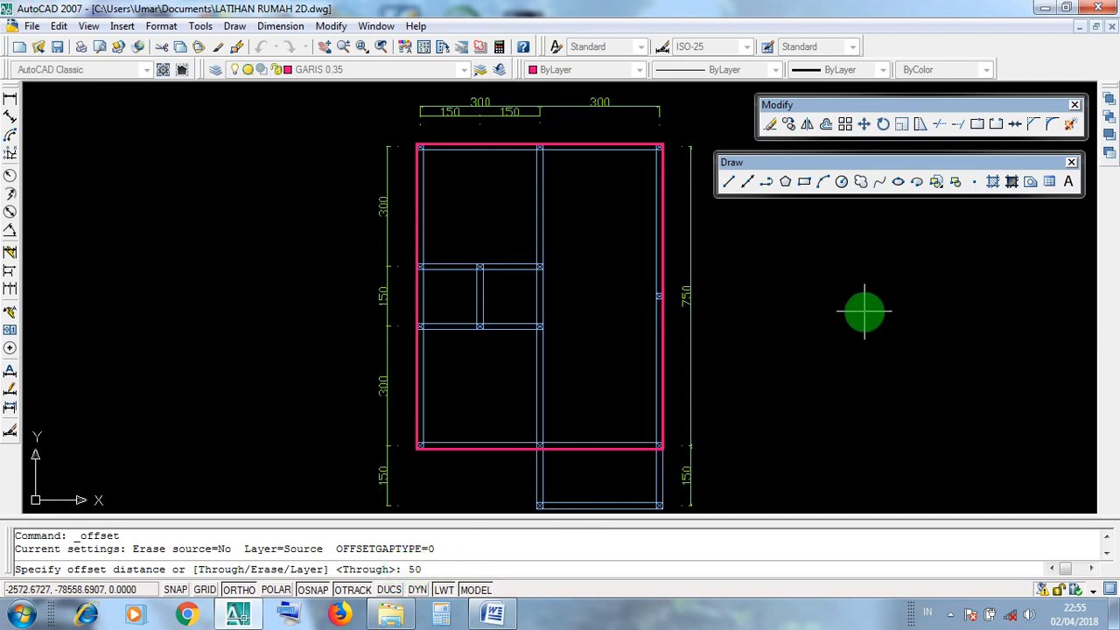
key(Return)
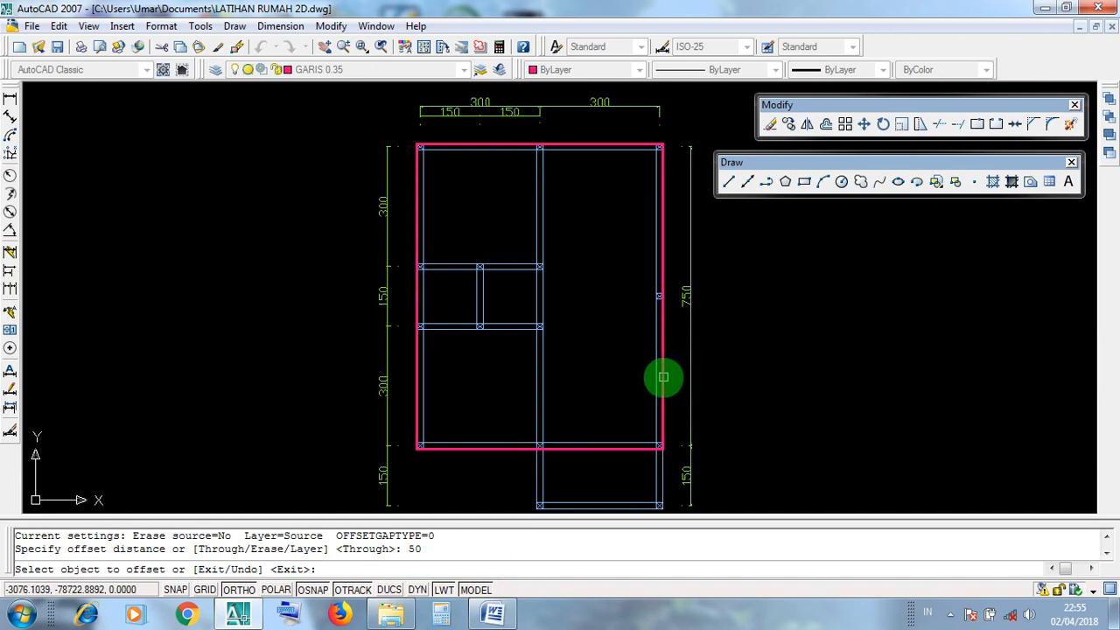
click(662, 377)
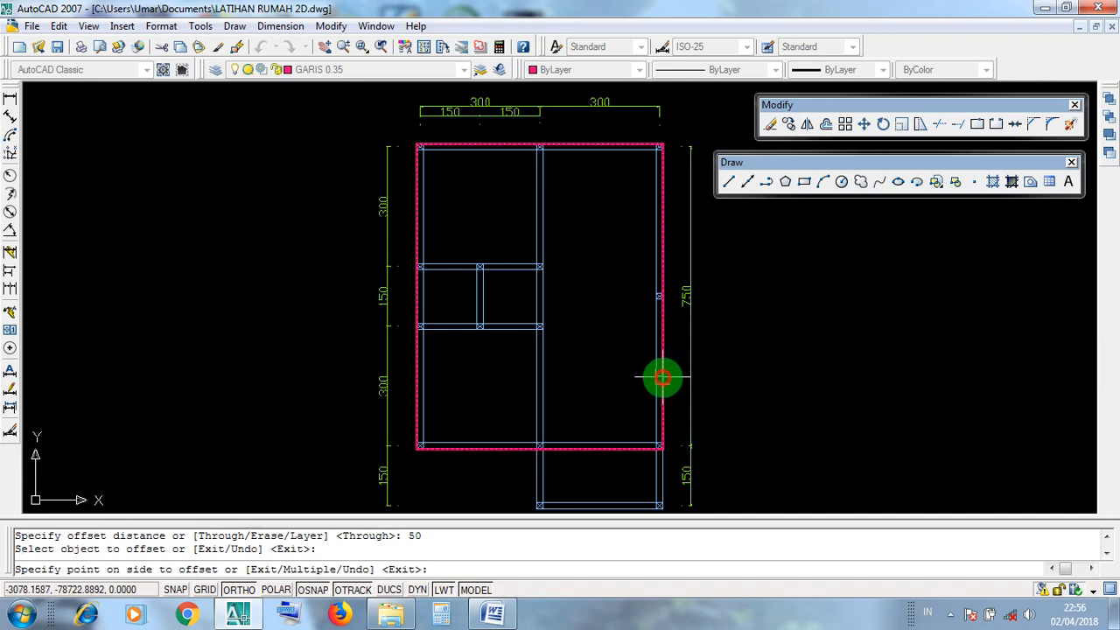
scroll(662, 377, down, 4)
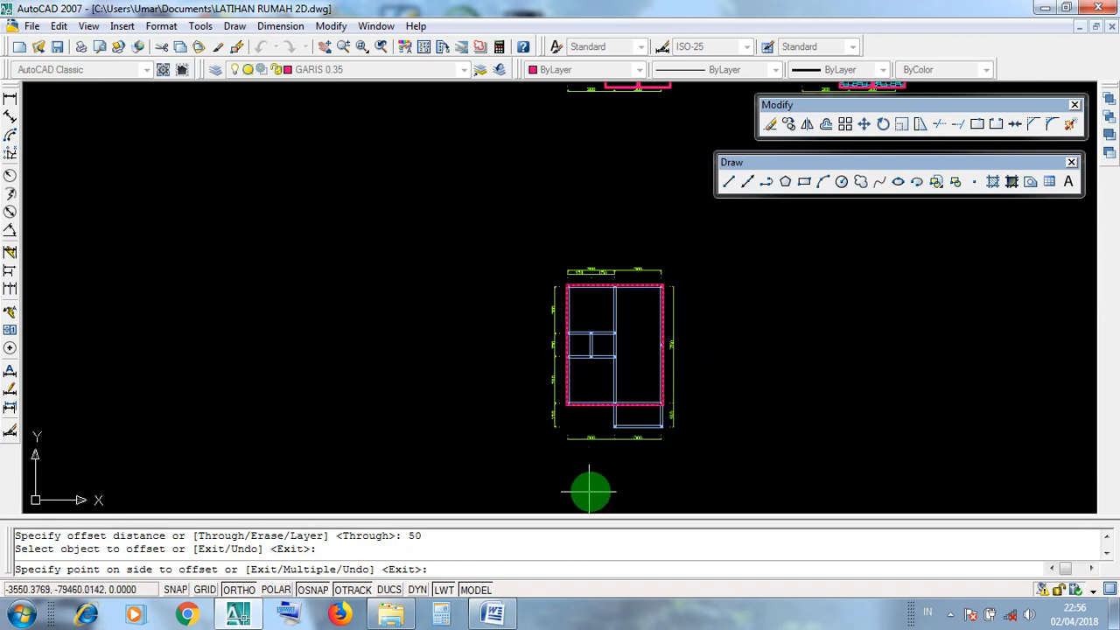
scroll(711, 396, up, 2)
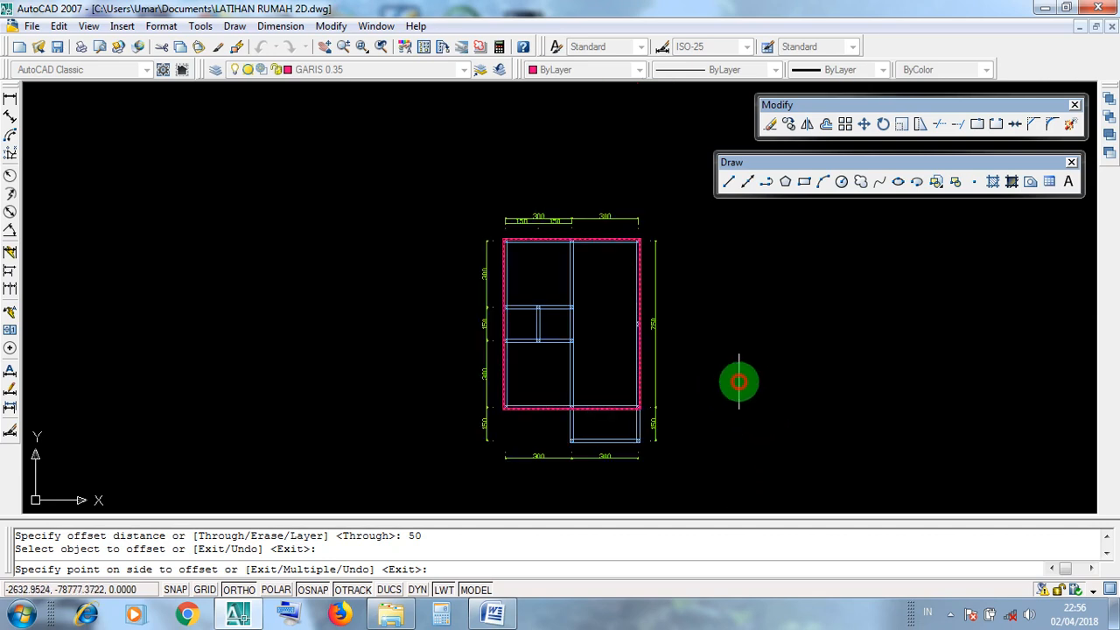
click(738, 380)
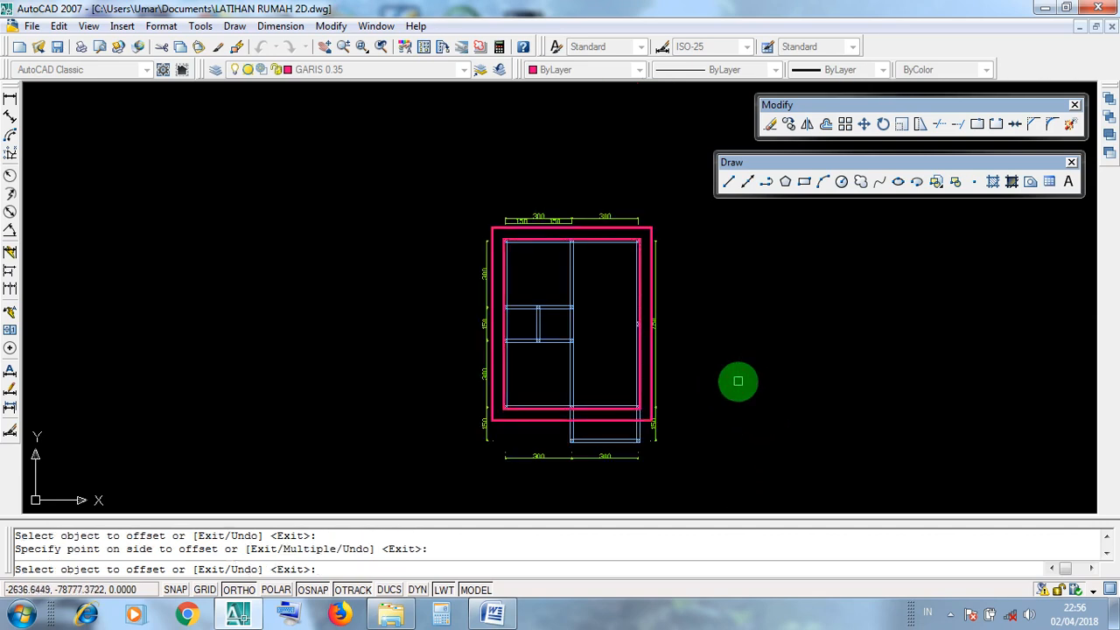
key(Return)
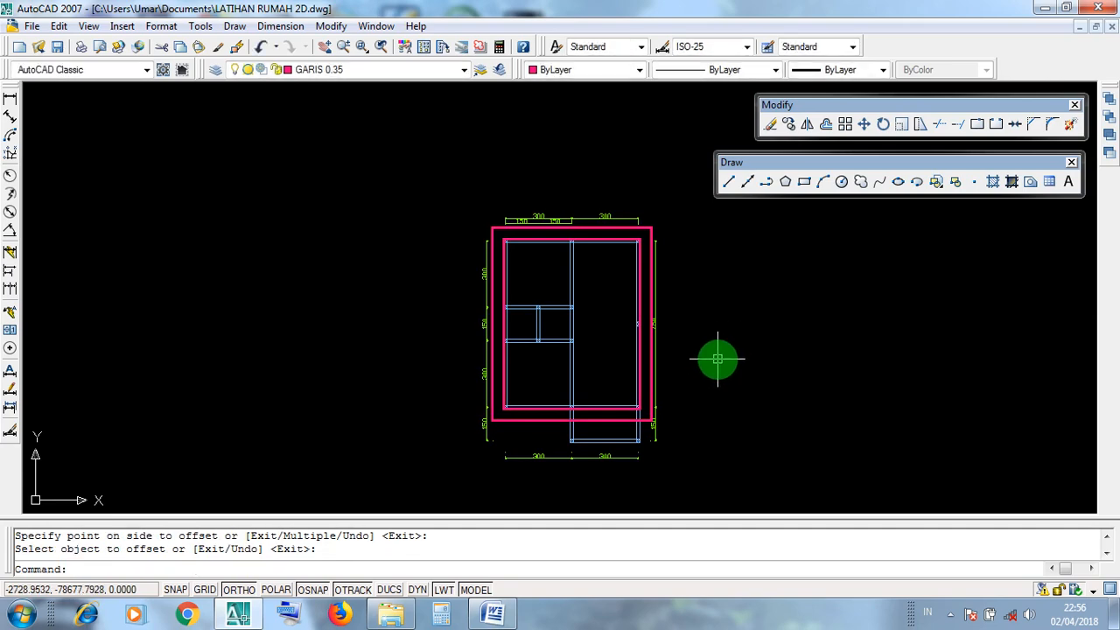
Delete the original inner rectangle traced along the outer walls, keeping only the offset outline.
scroll(665, 357, up, 3)
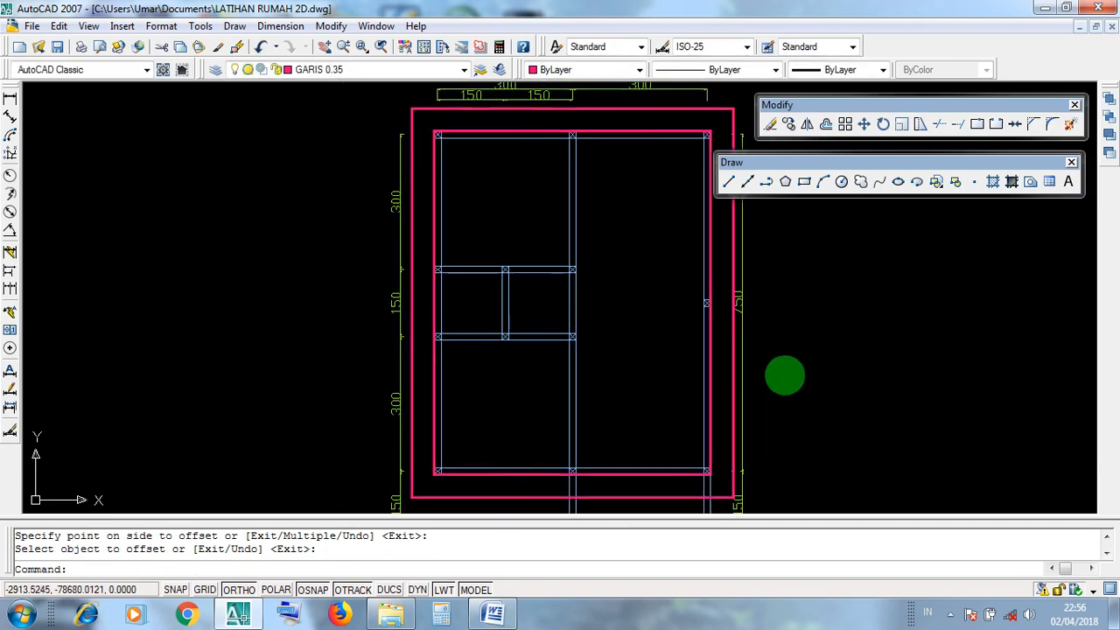
middle_drag(738, 369, 712, 367)
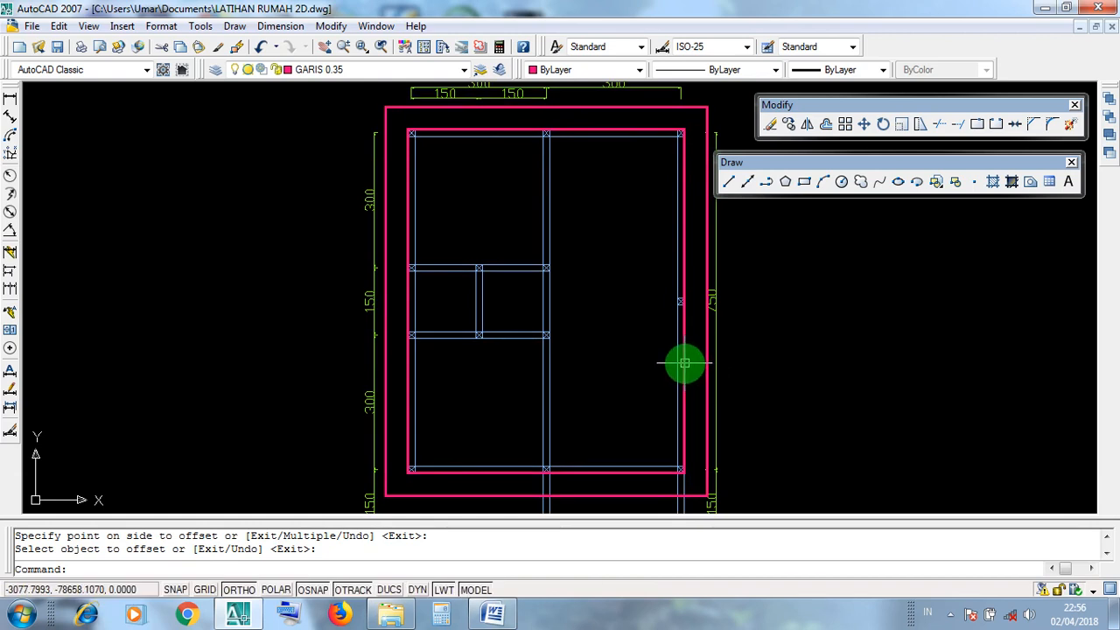
click(685, 363)
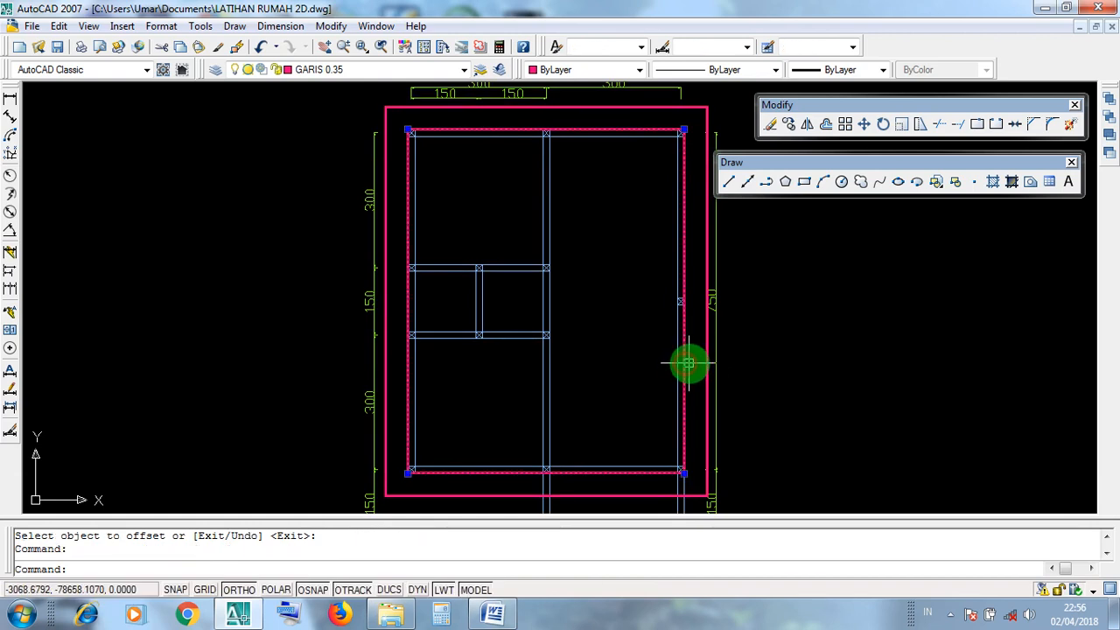
click(685, 271)
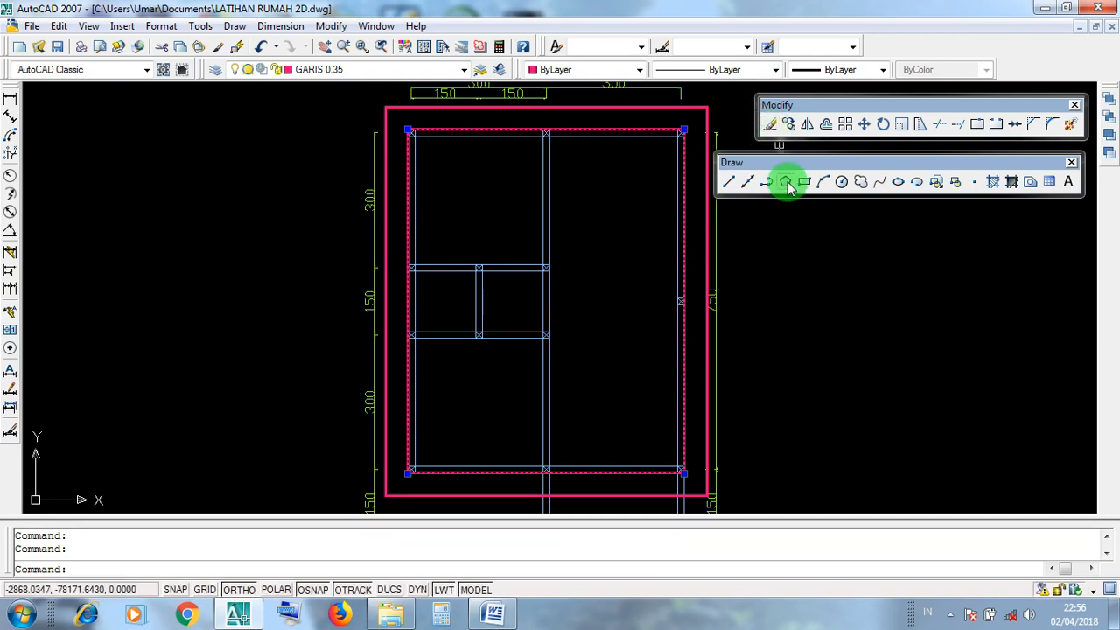
key(Delete)
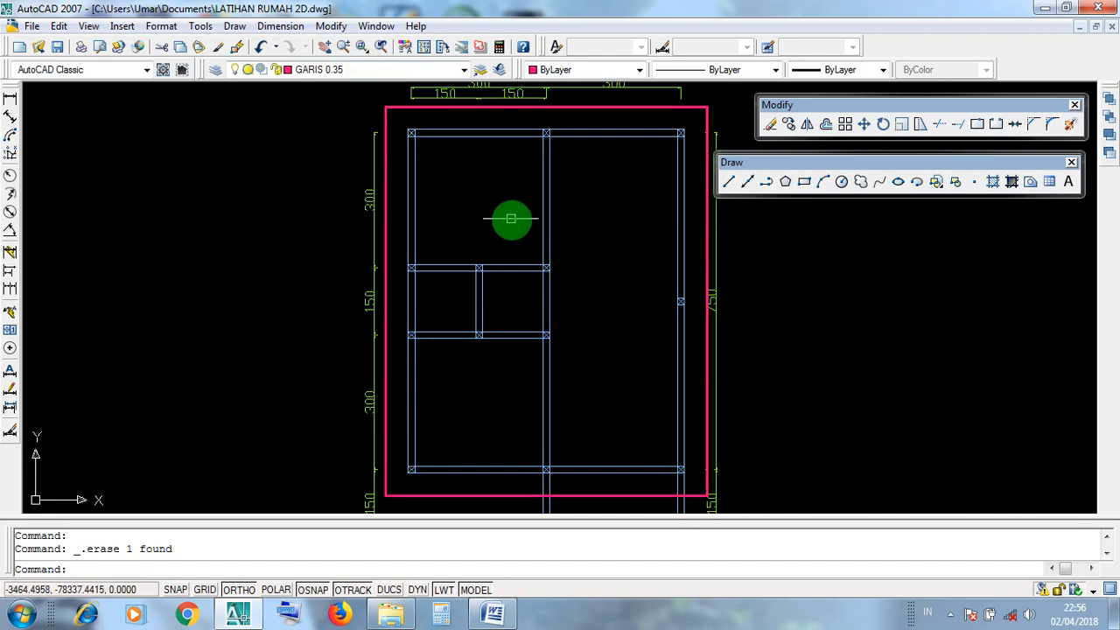
middle_drag(650, 320, 630, 314)
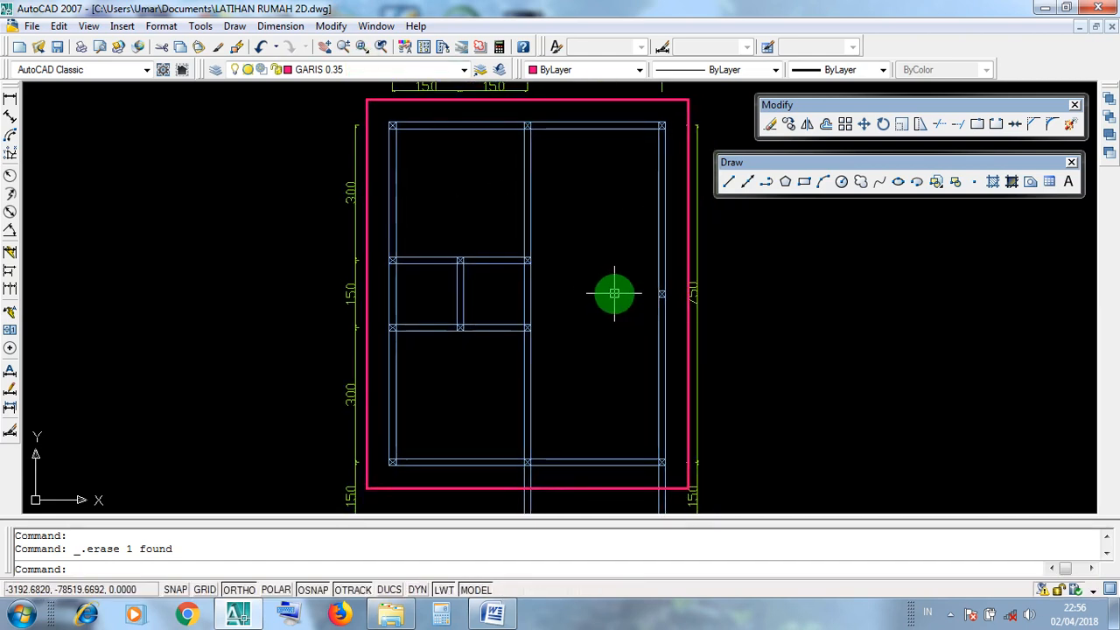
scroll(614, 293, down, 2)
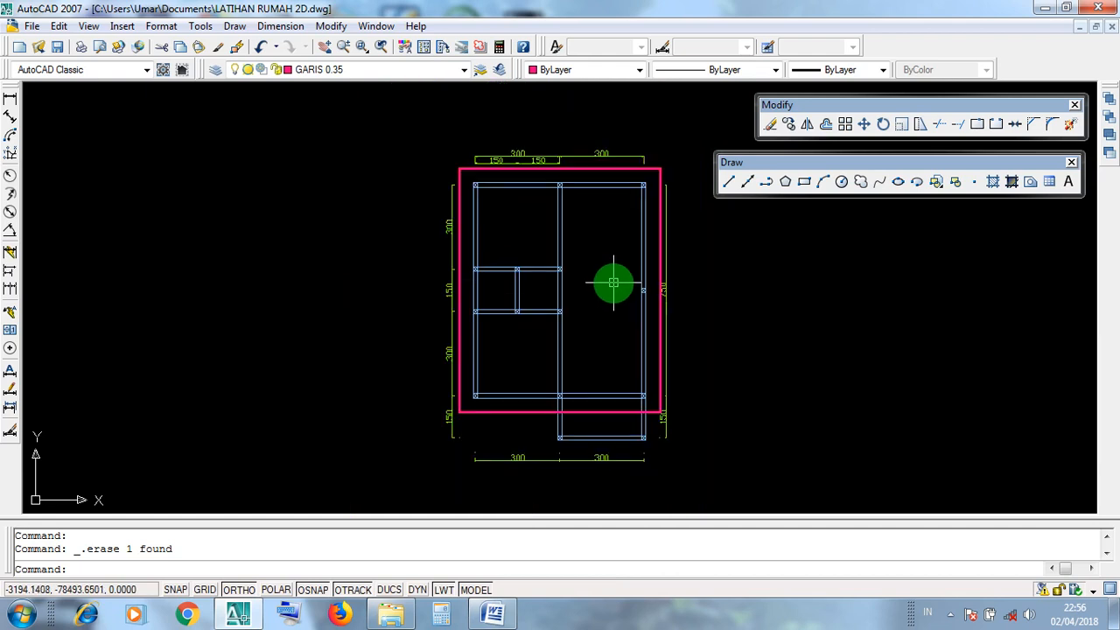
scroll(610, 282, up, 1)
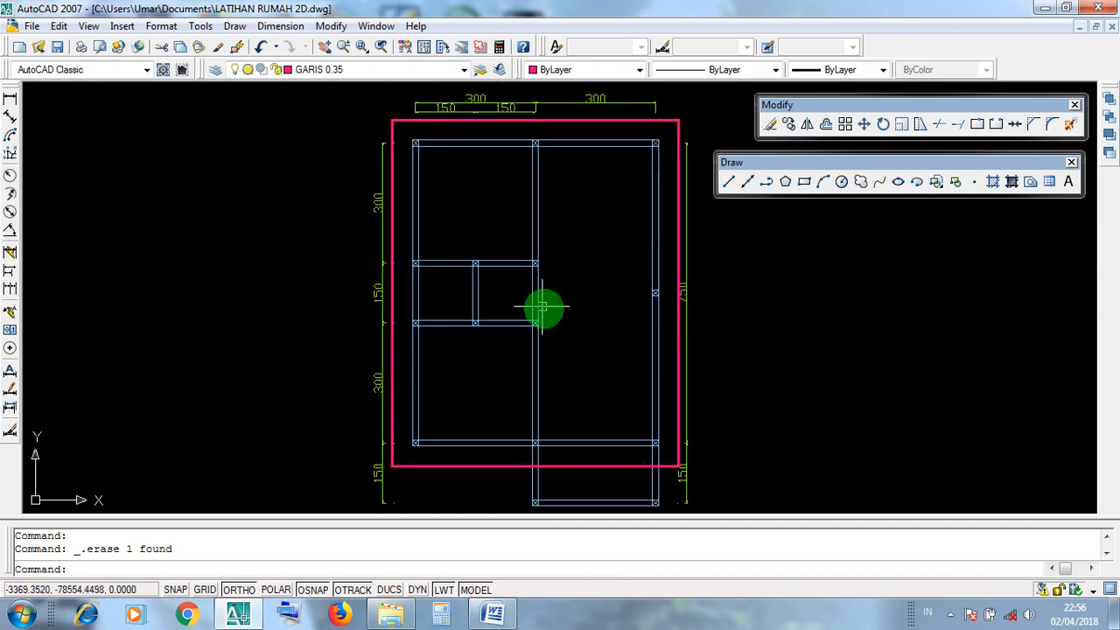
click(587, 388)
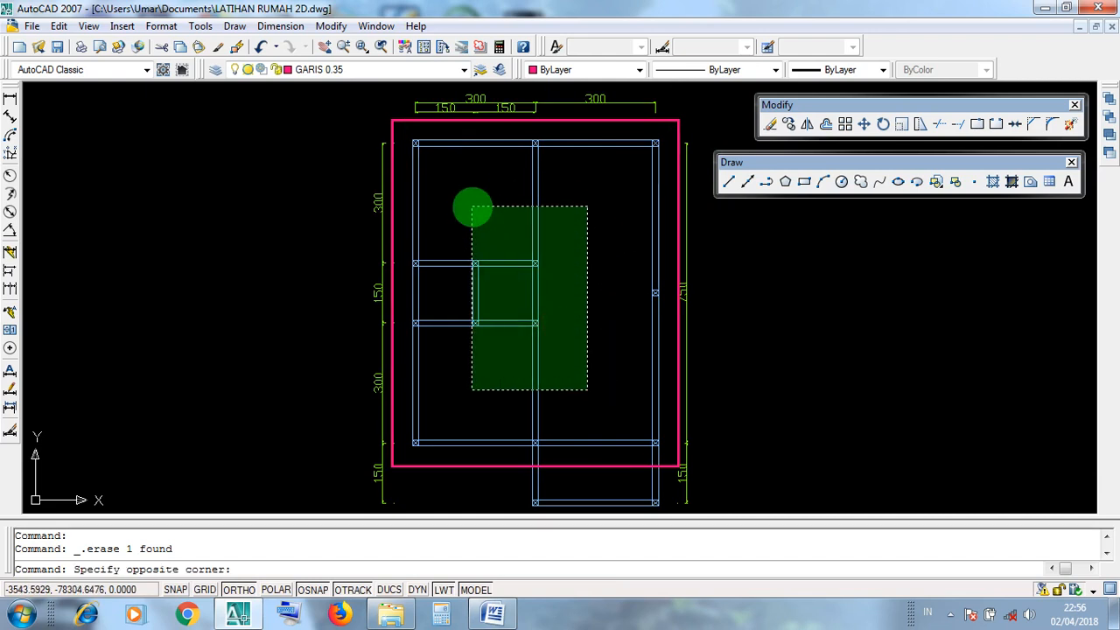
click(571, 289)
click(558, 374)
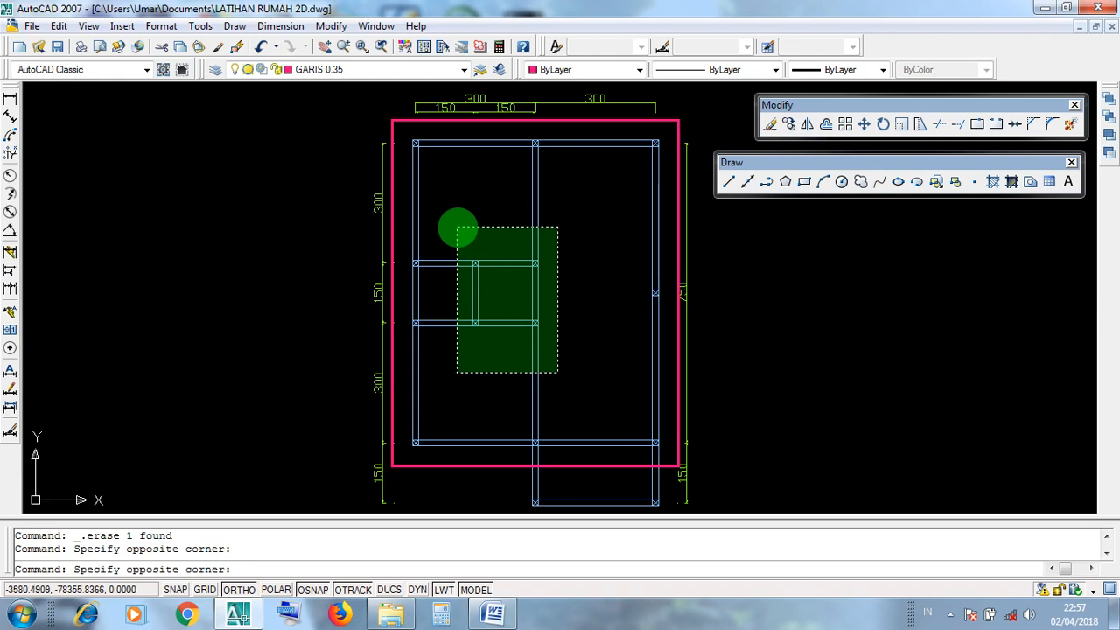
click(568, 319)
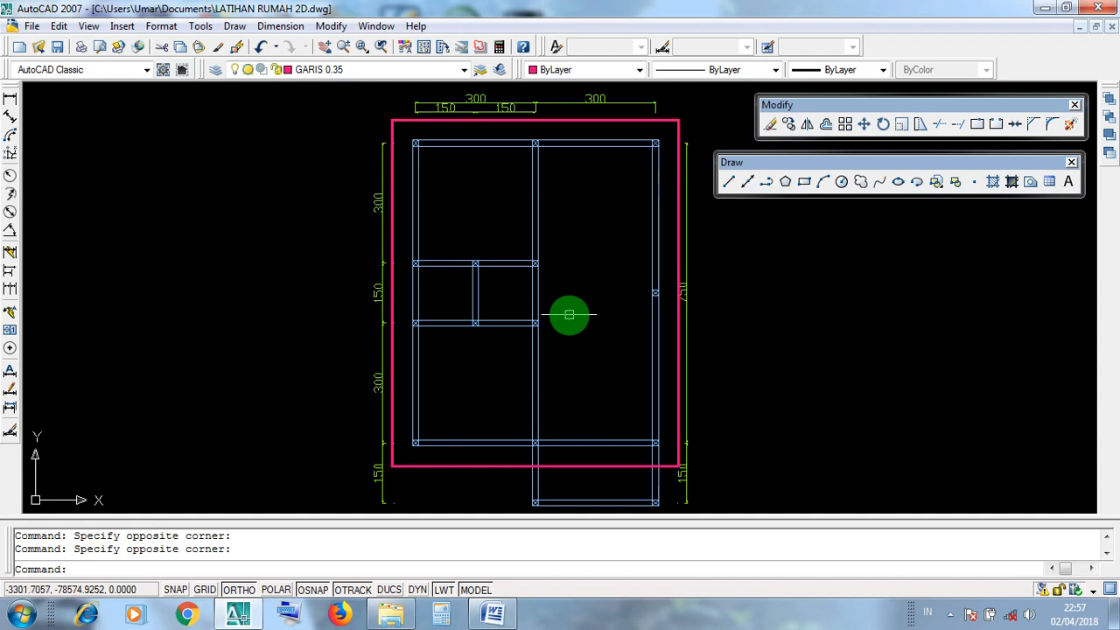
click(580, 380)
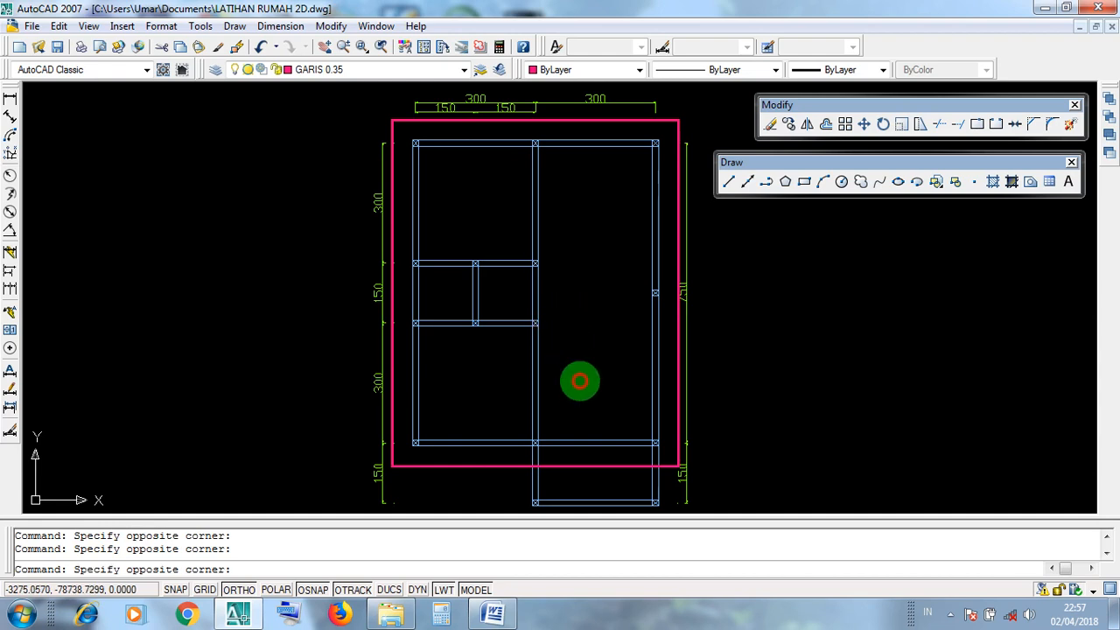
click(461, 214)
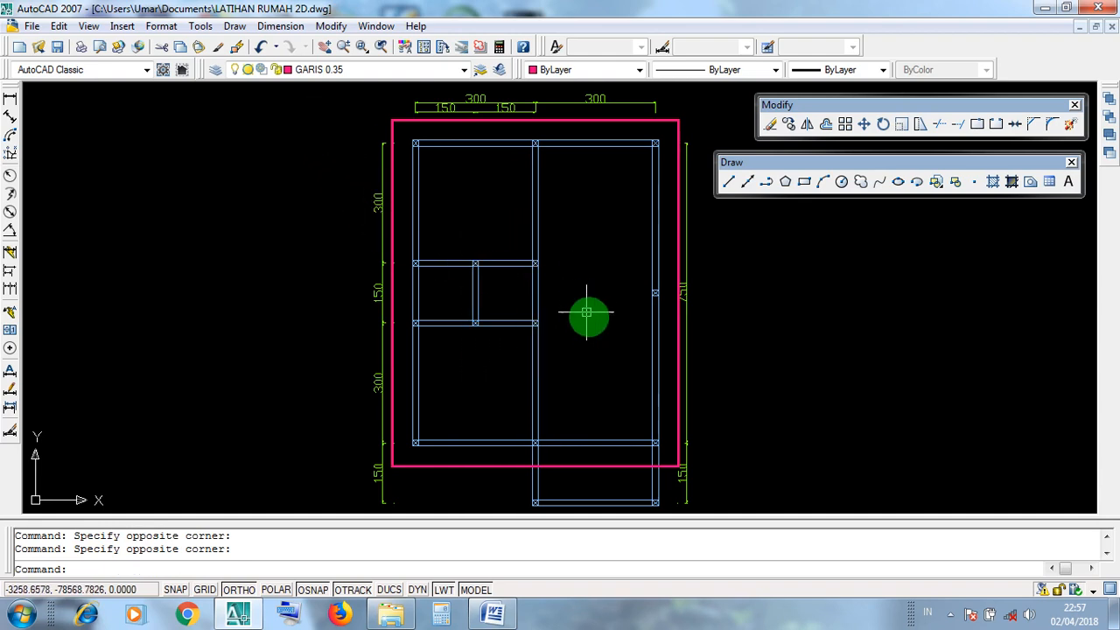
click(586, 353)
click(462, 238)
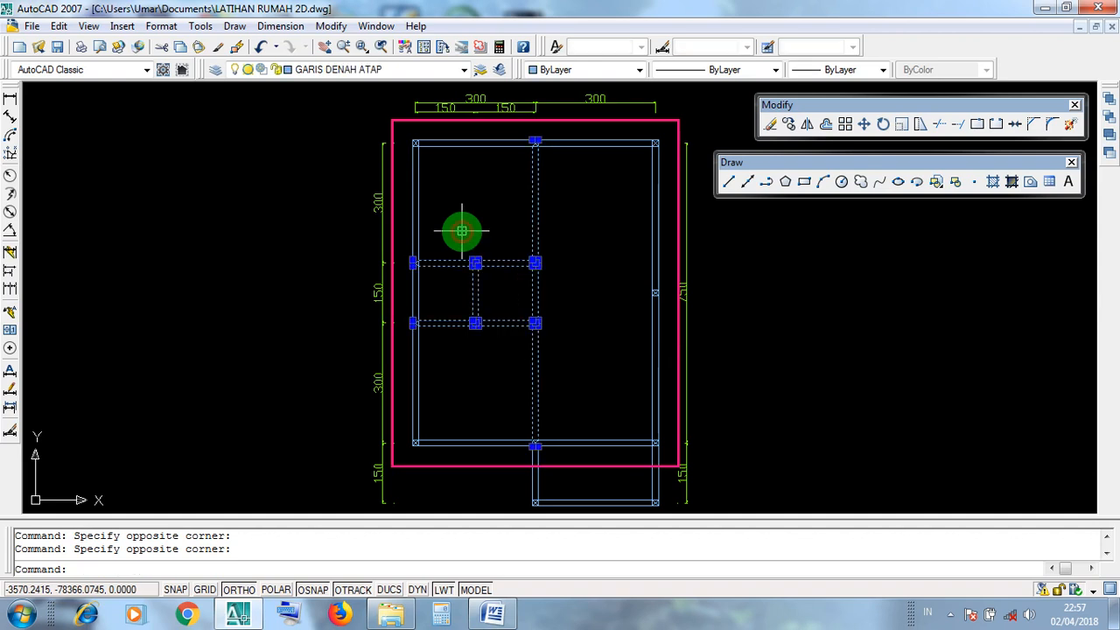
click(561, 458)
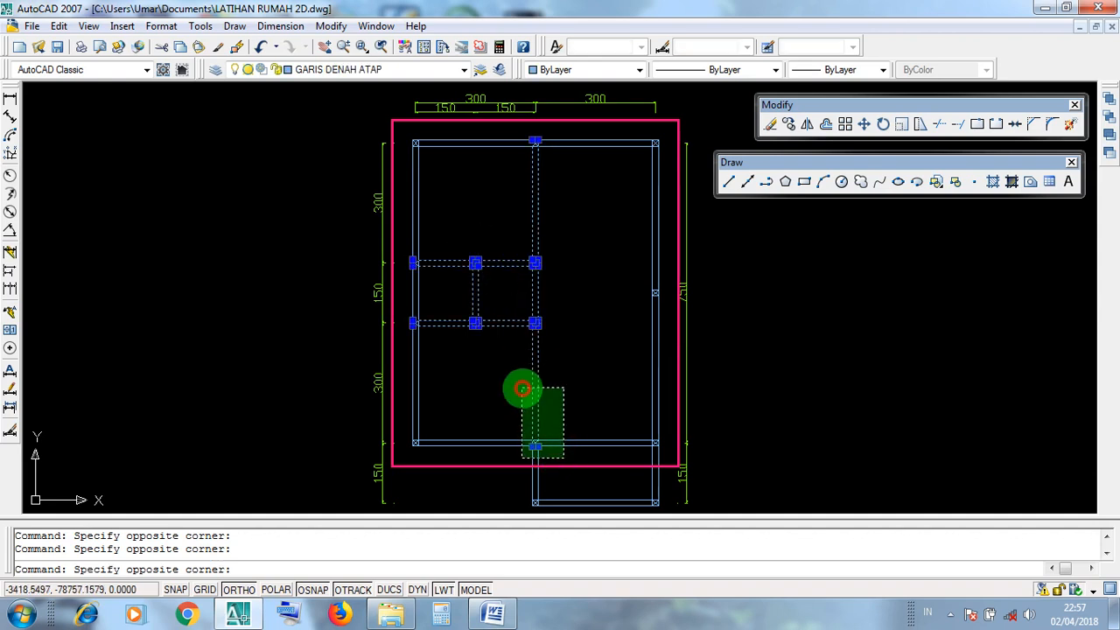
click(516, 386)
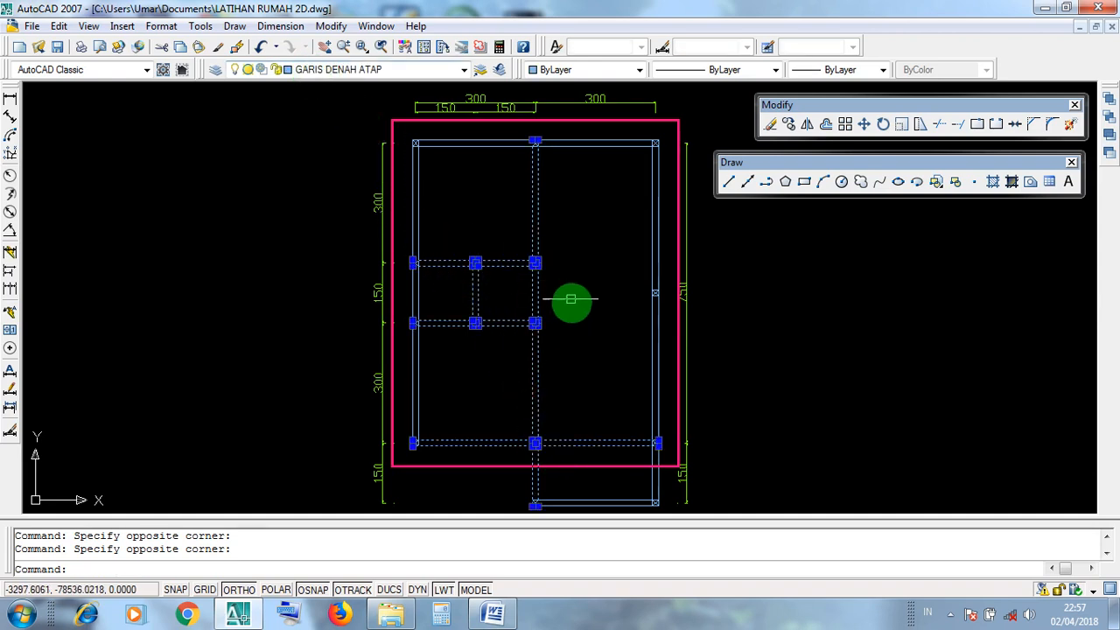
click(602, 362)
click(409, 151)
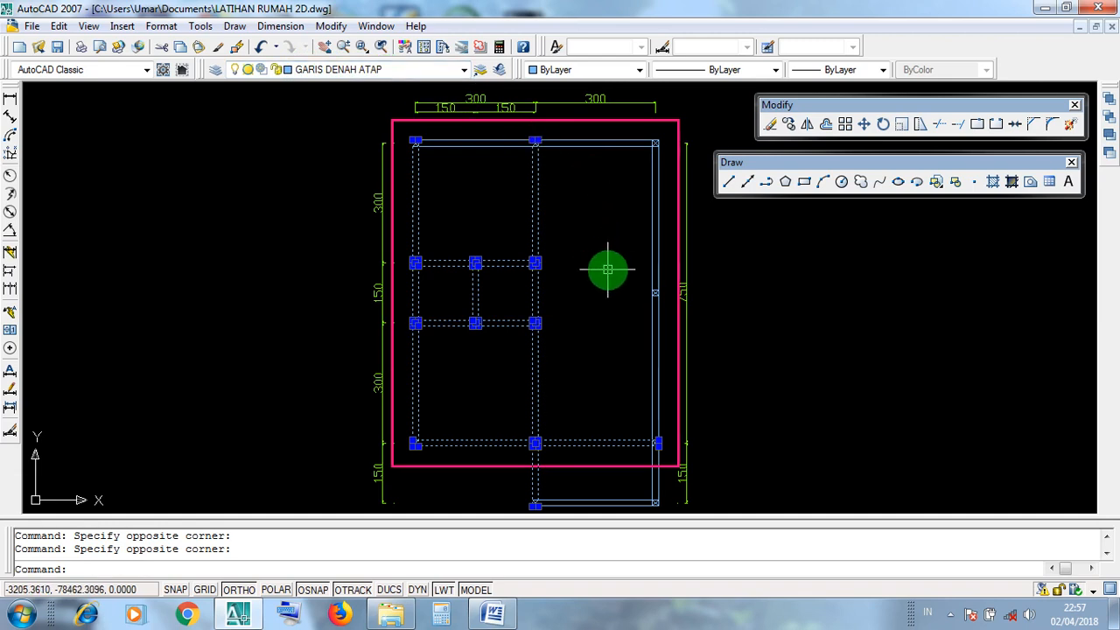
key(Escape)
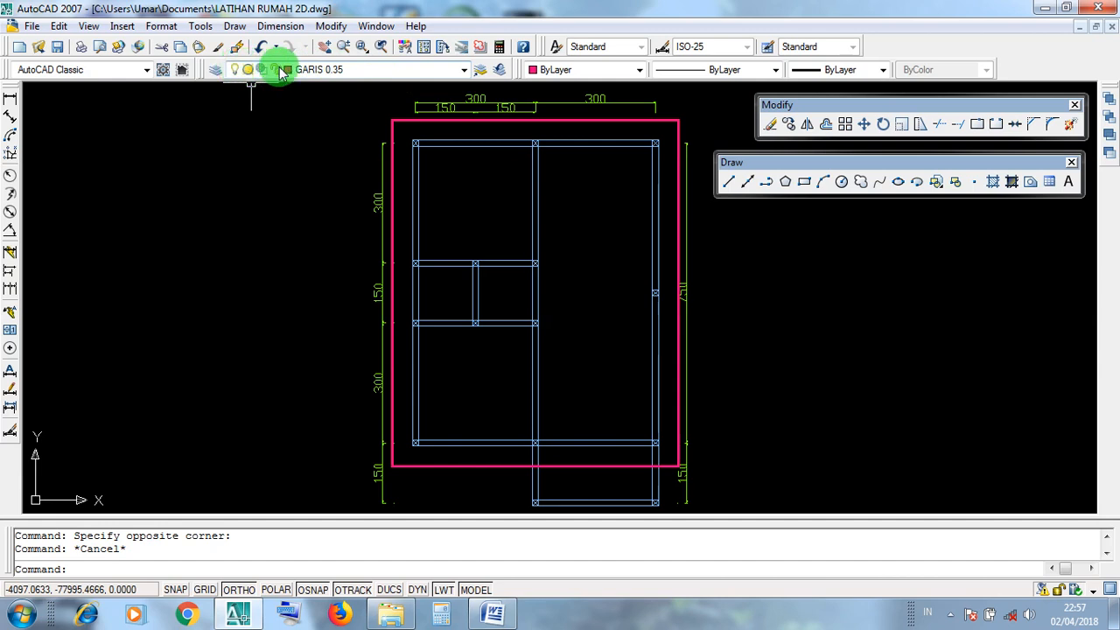
Turn off the GARIS DENAH ATAP layer to hide the wall and column lines of the plan.
click(465, 72)
click(465, 71)
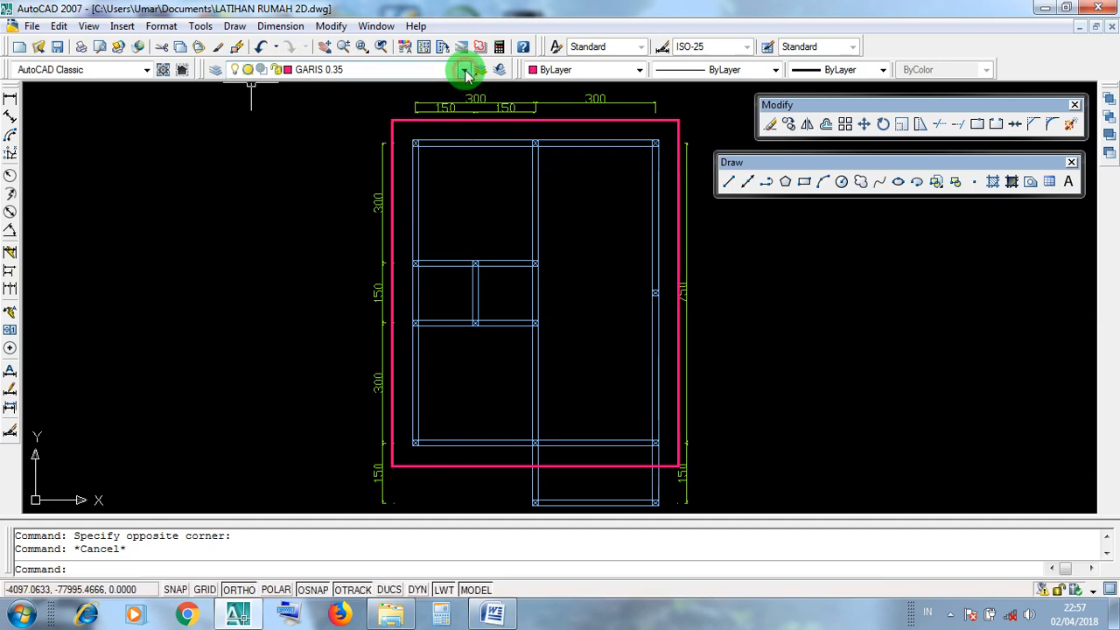
click(466, 72)
click(465, 72)
click(465, 71)
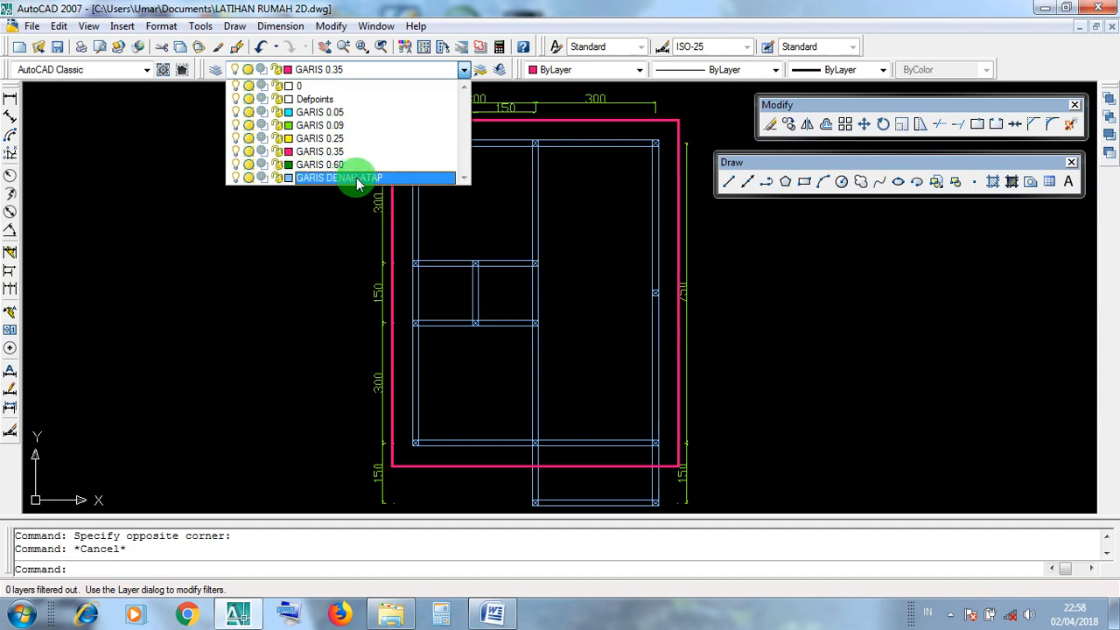
click(236, 179)
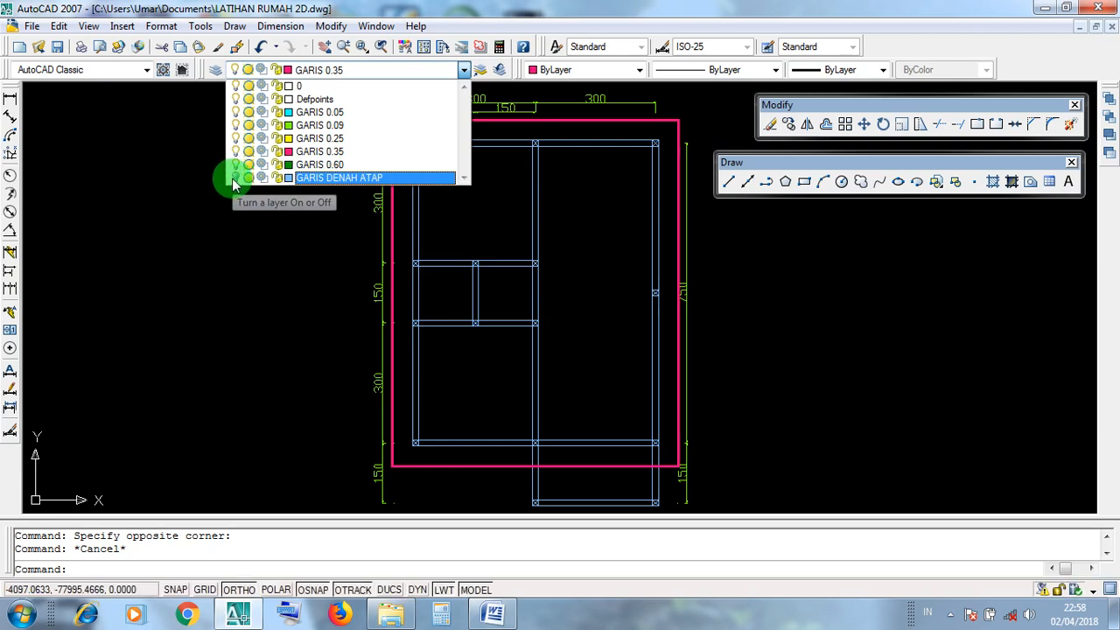
click(251, 272)
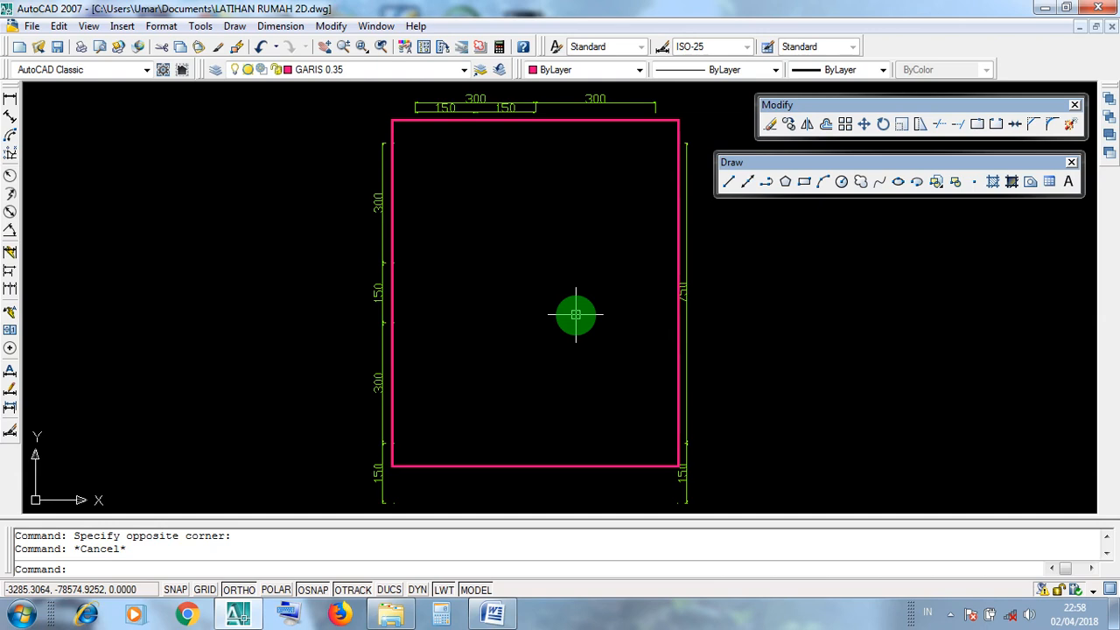
middle_drag(587, 250, 570, 455)
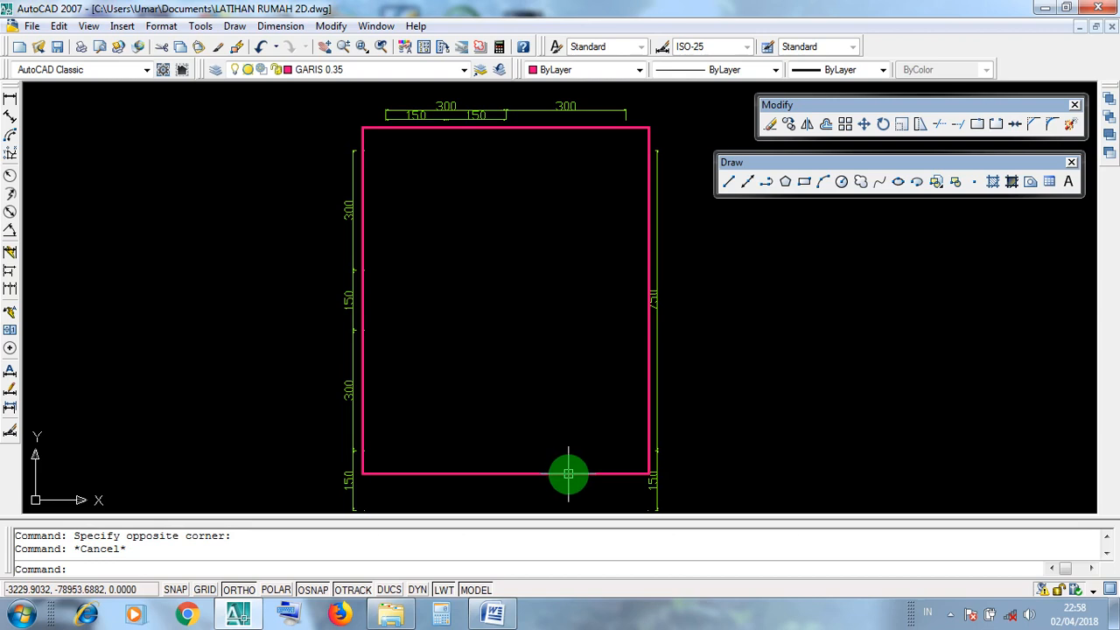
click(569, 473)
click(542, 378)
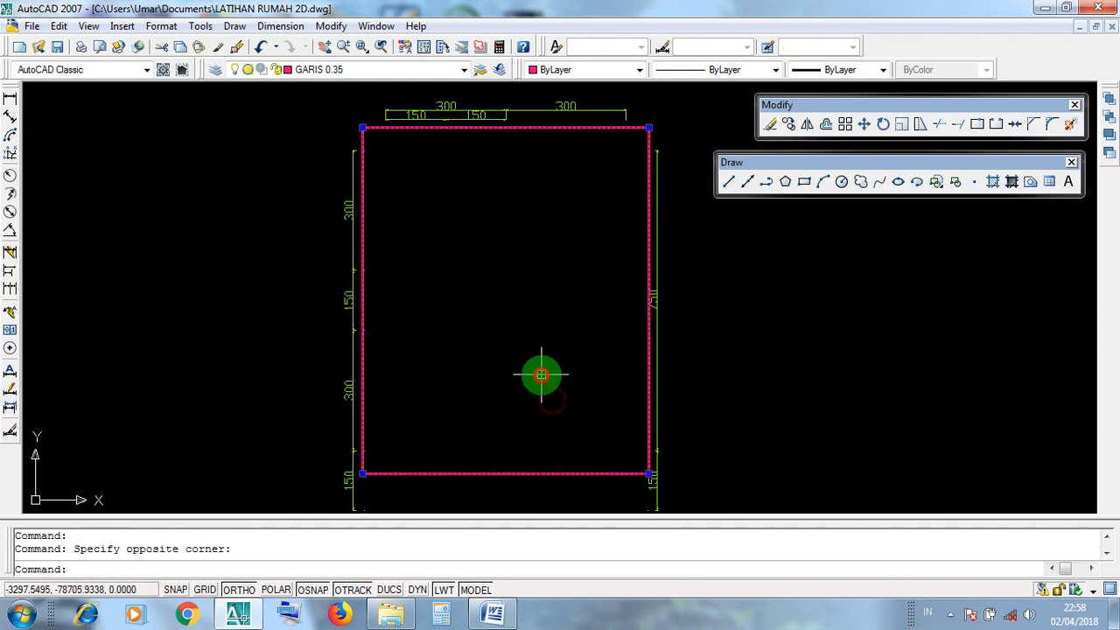
key(Escape)
click(548, 472)
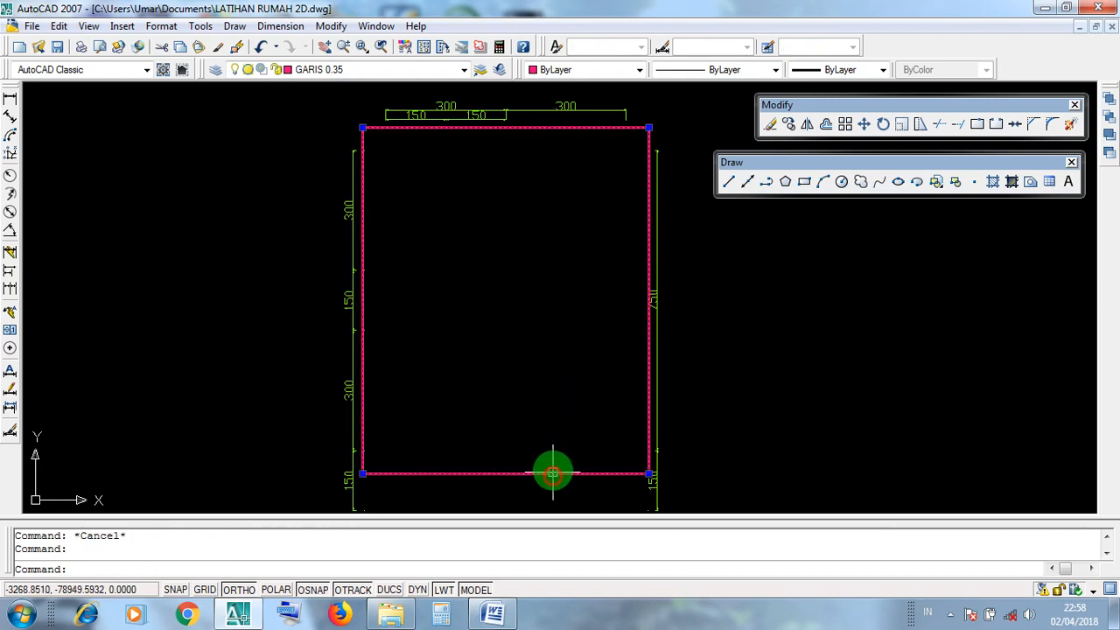
key(Escape)
click(542, 408)
click(525, 376)
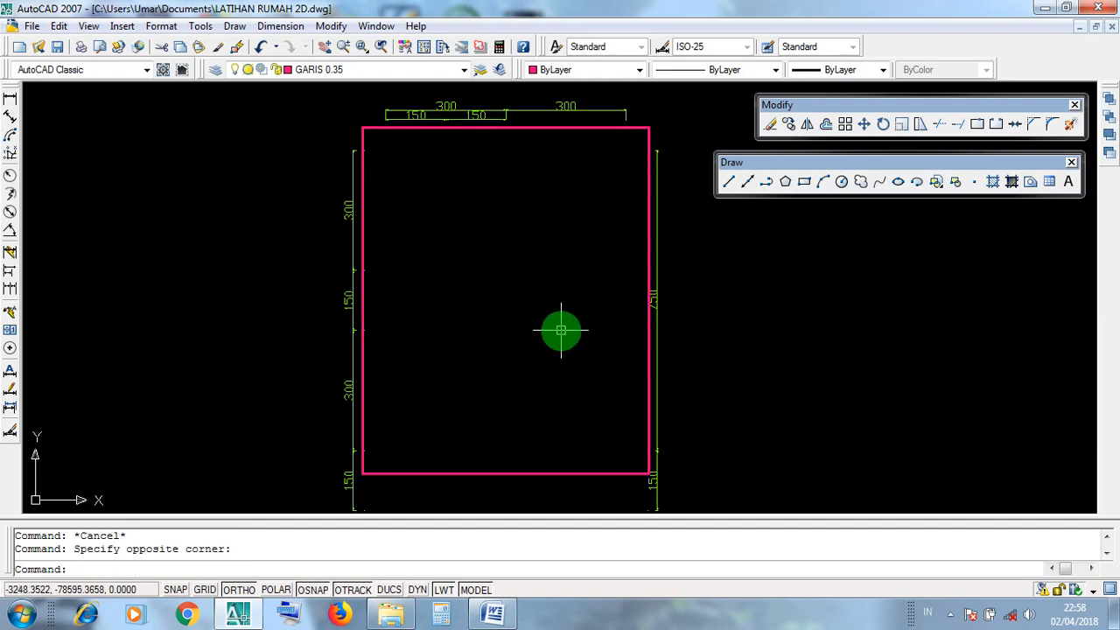
Switch to the OFFSET instructions in Word and change the offset value to 10.
click(1044, 8)
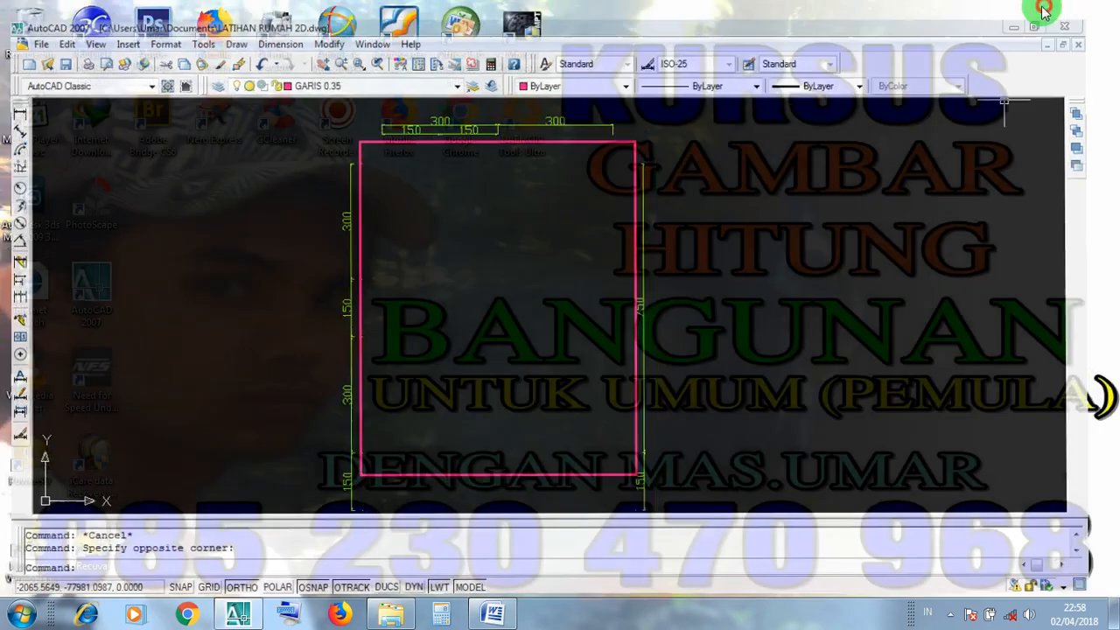
click(493, 612)
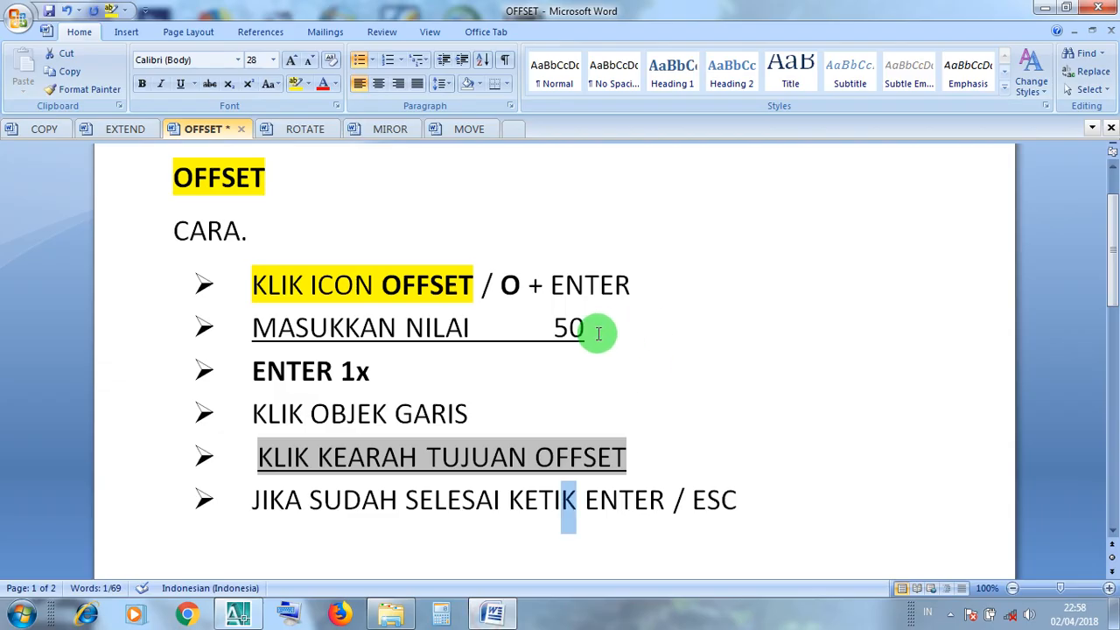
drag(594, 327, 549, 326)
text(1)
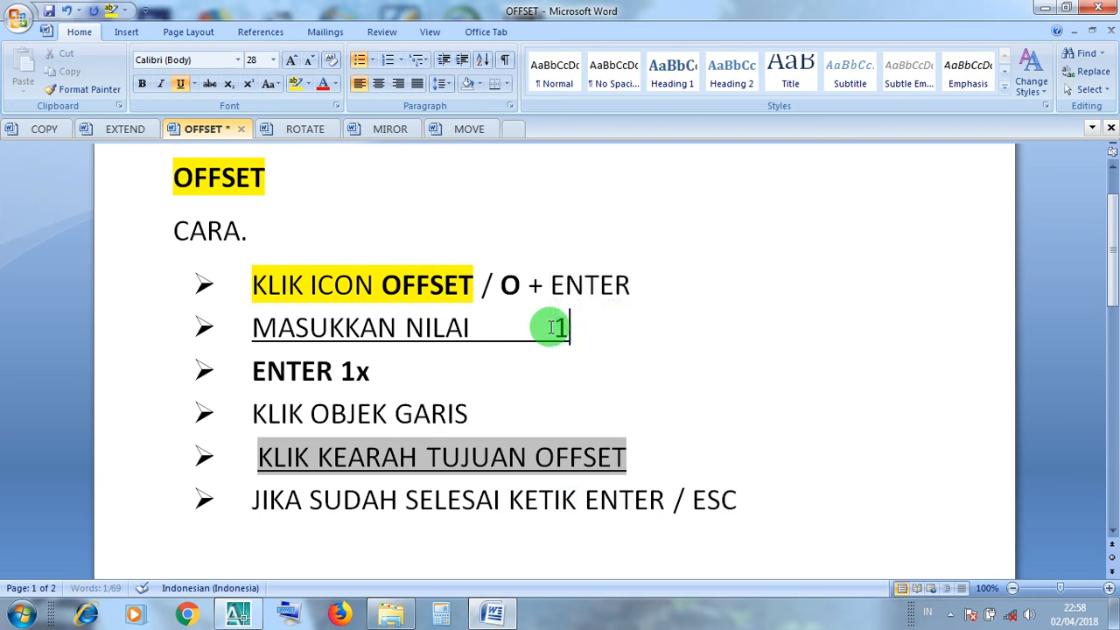
text(0)
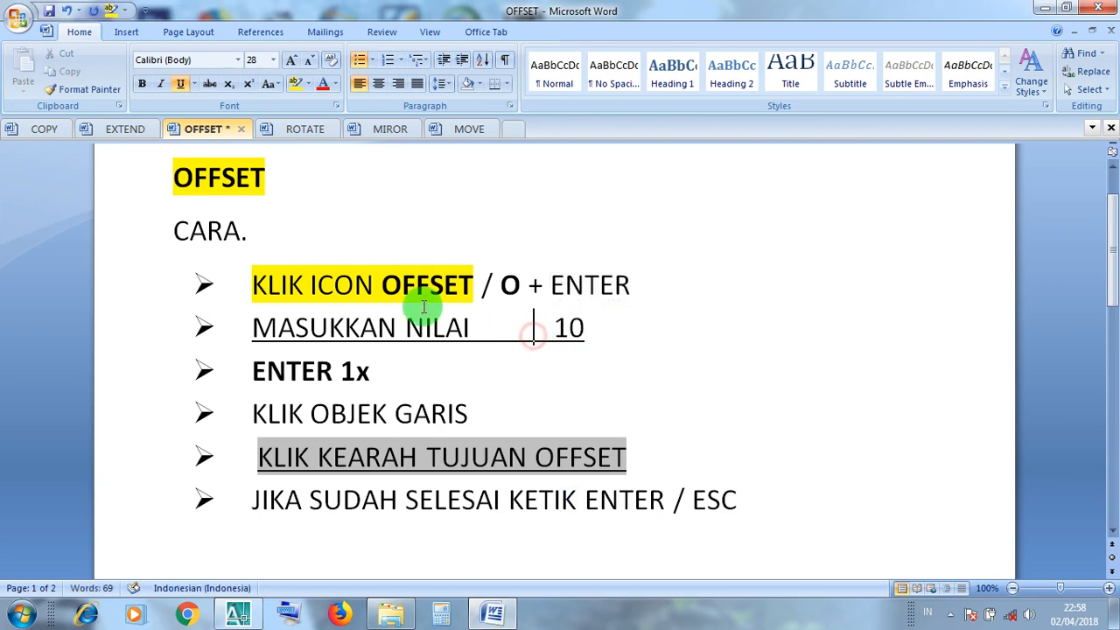
Review the OFFSET instructions from starting the command to ending it, and switch back to AutoCAD.
click(382, 286)
click(441, 291)
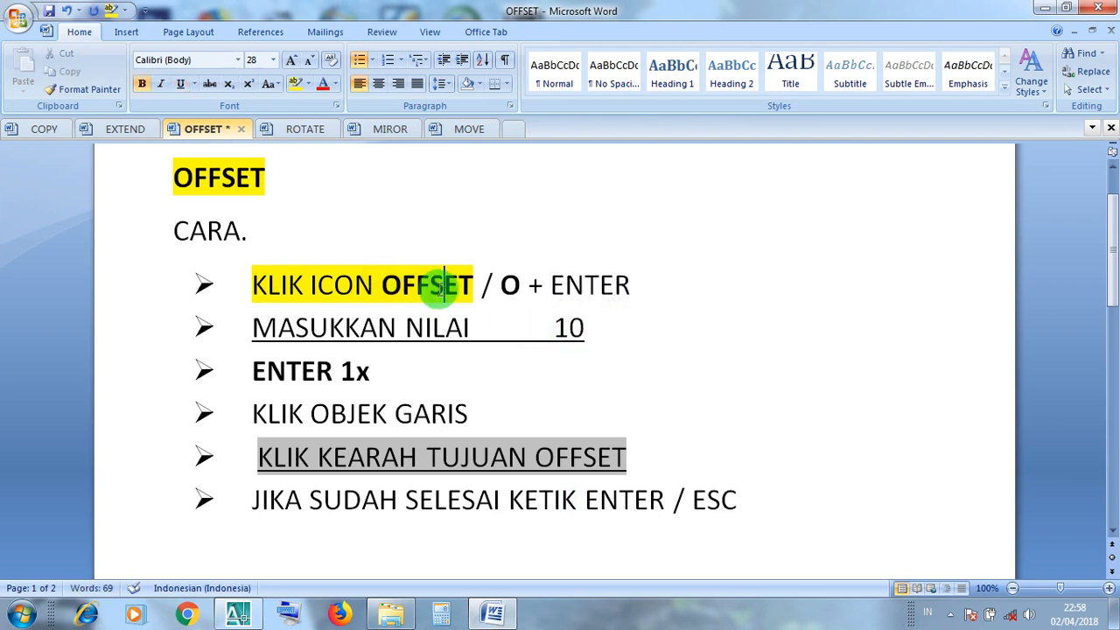
drag(337, 341, 565, 324)
click(482, 345)
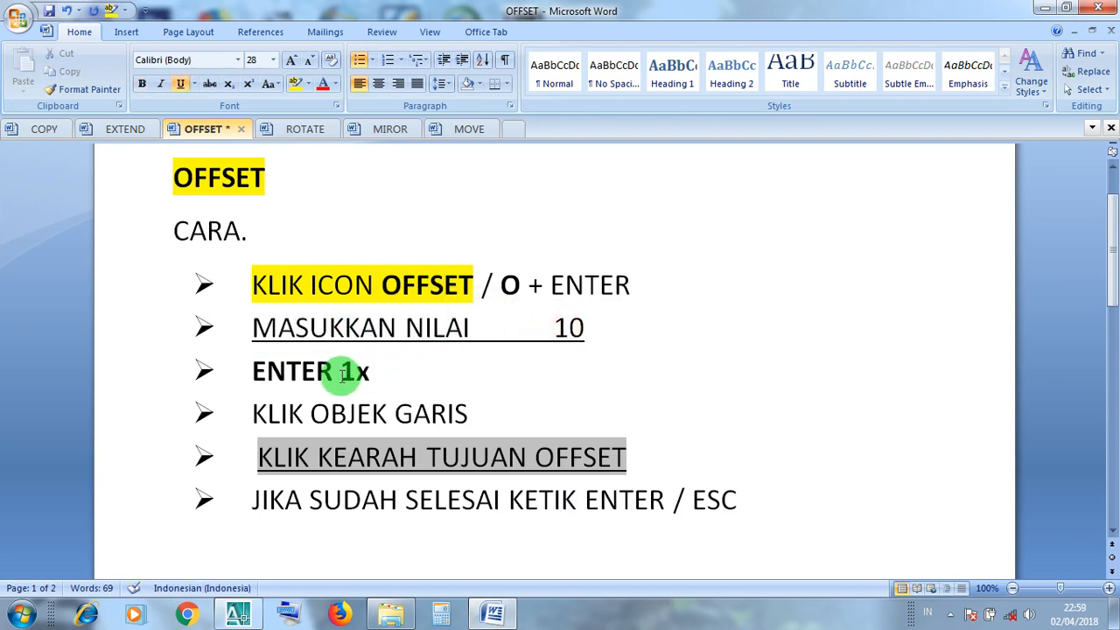
click(366, 412)
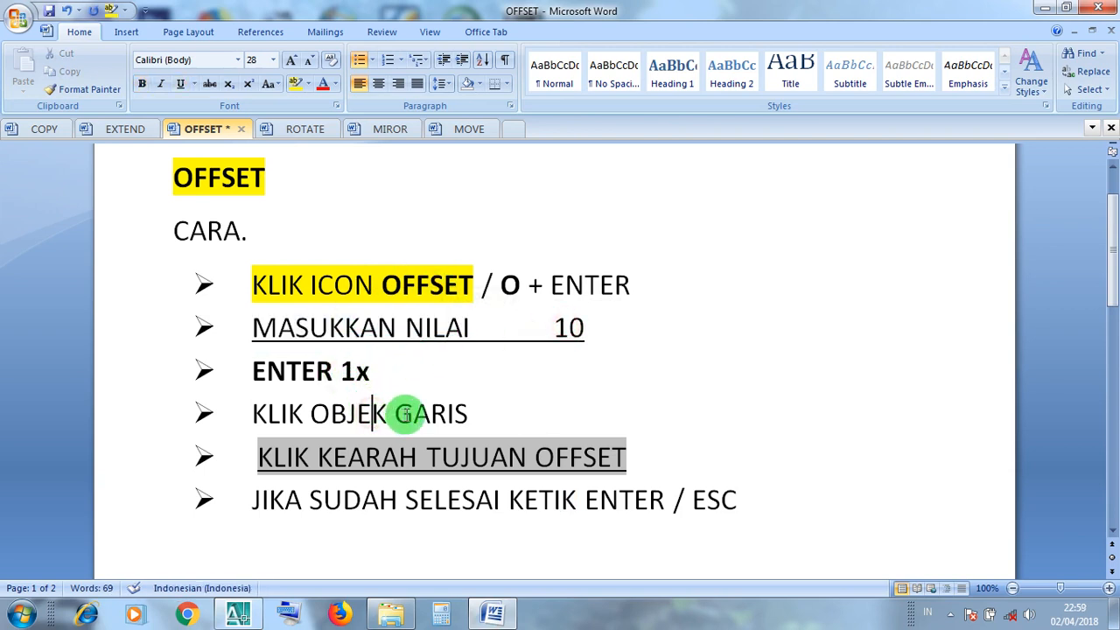
click(443, 456)
click(444, 502)
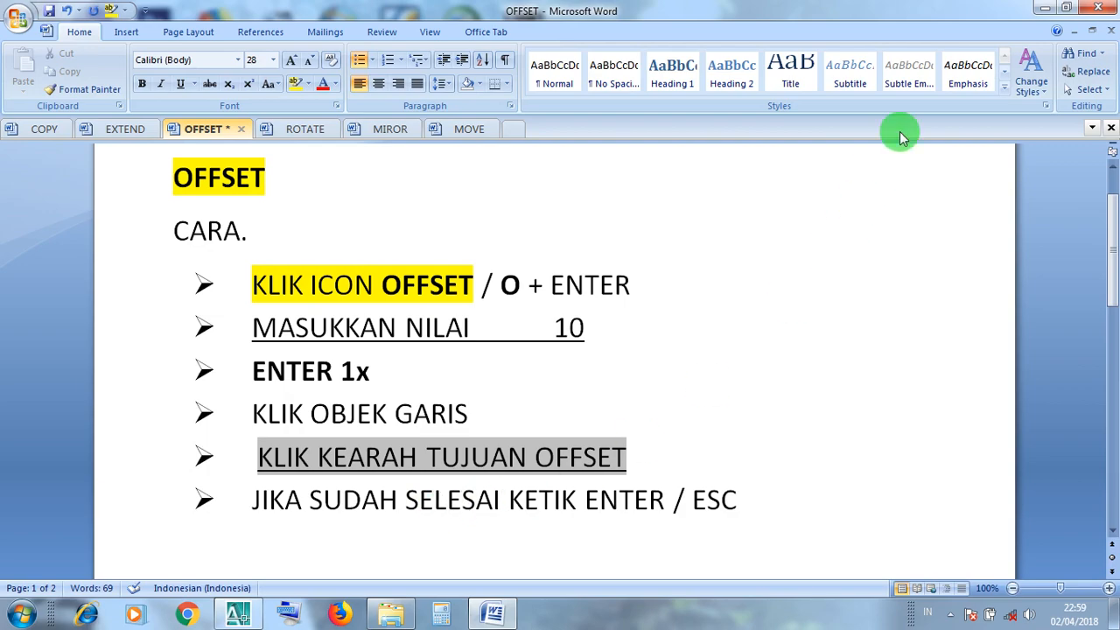
click(1044, 8)
click(236, 615)
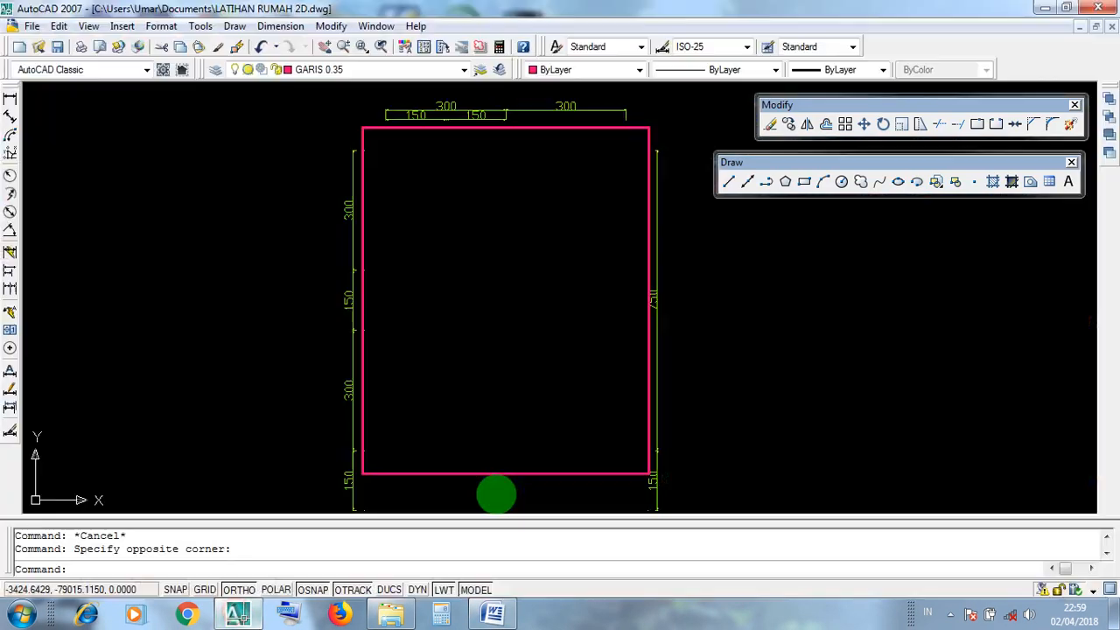
click(550, 485)
click(523, 406)
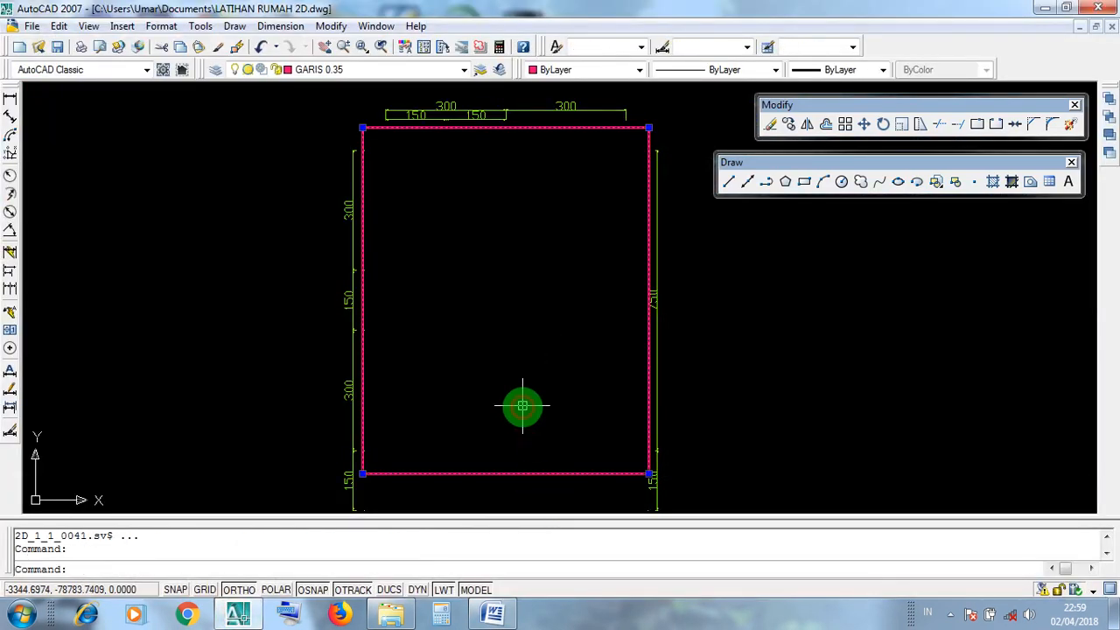
key(Escape)
click(554, 481)
click(529, 414)
key(Escape)
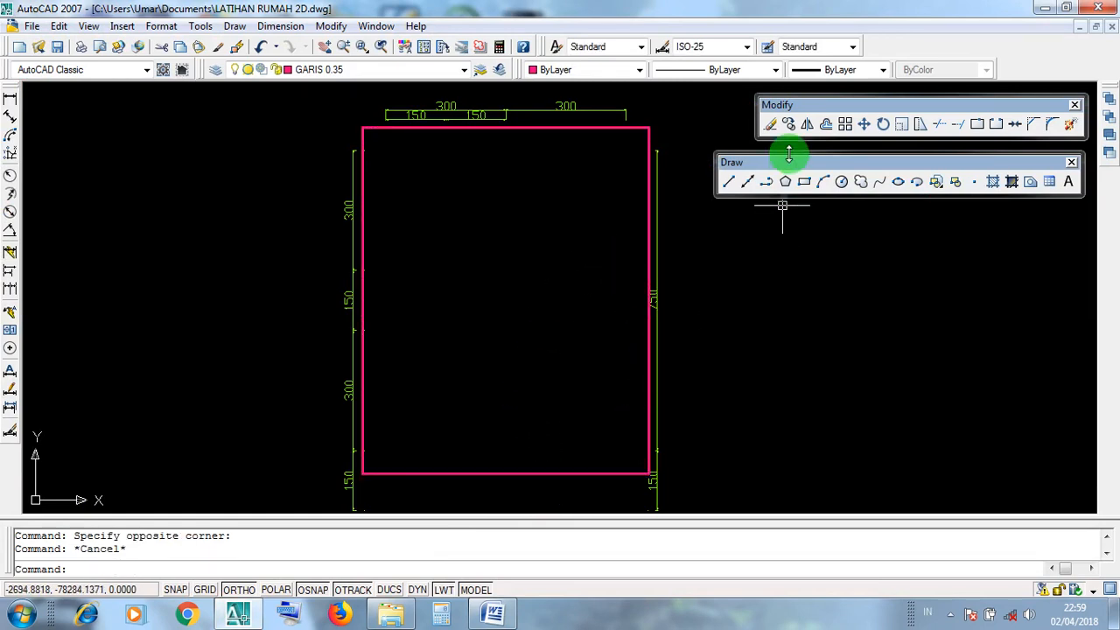
Offset the roof outline rectangle inward by 10.
click(825, 125)
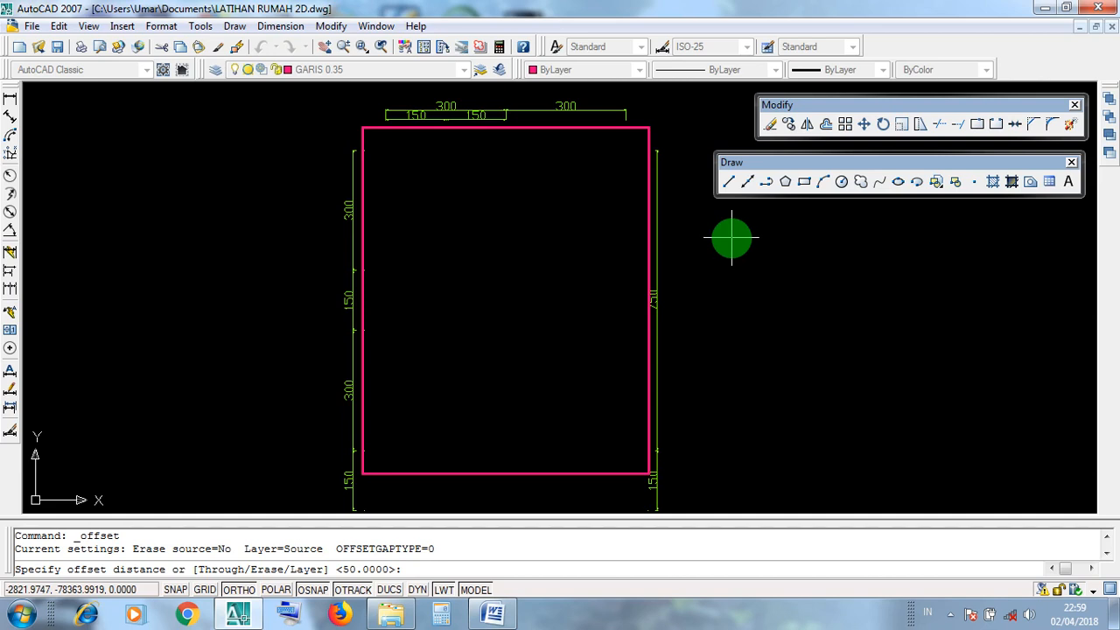
text(1)
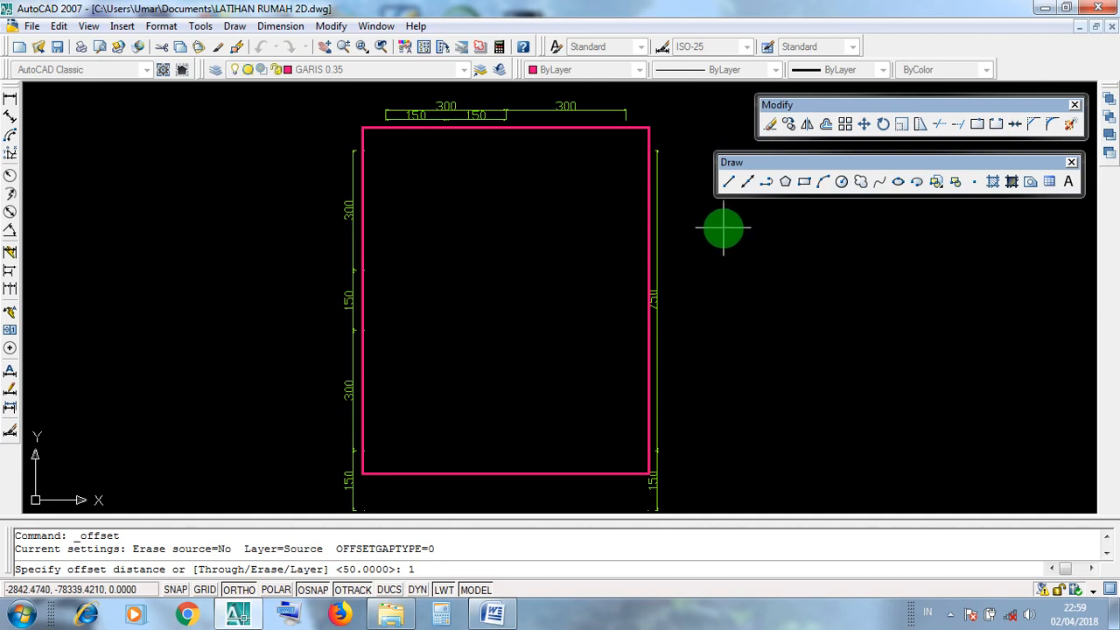
text(0)
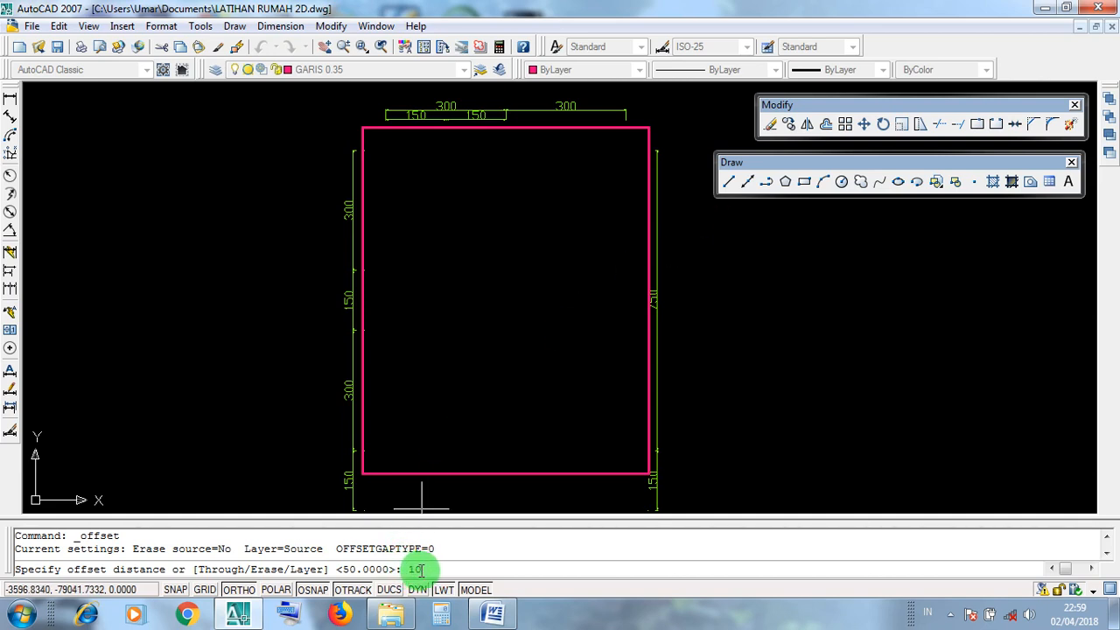
key(Return)
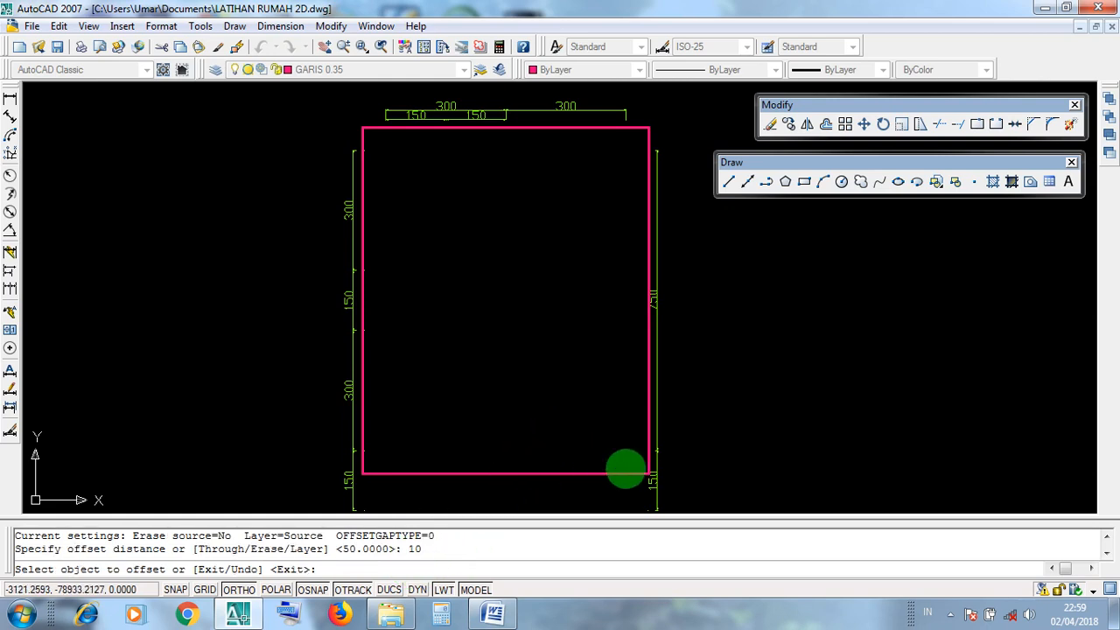
click(617, 473)
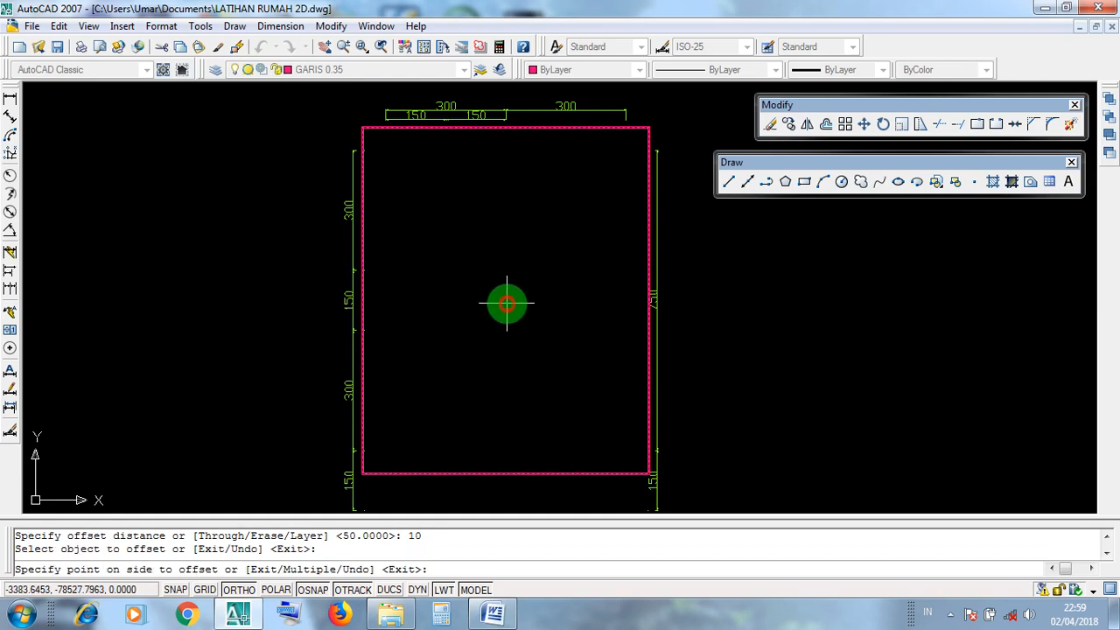
click(506, 304)
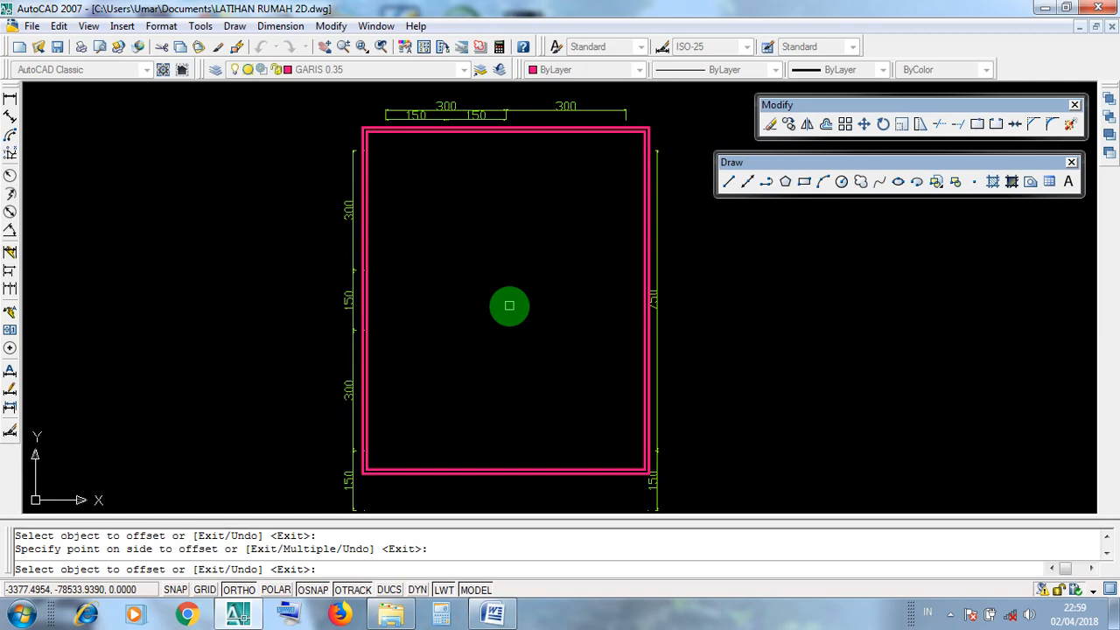
key(Return)
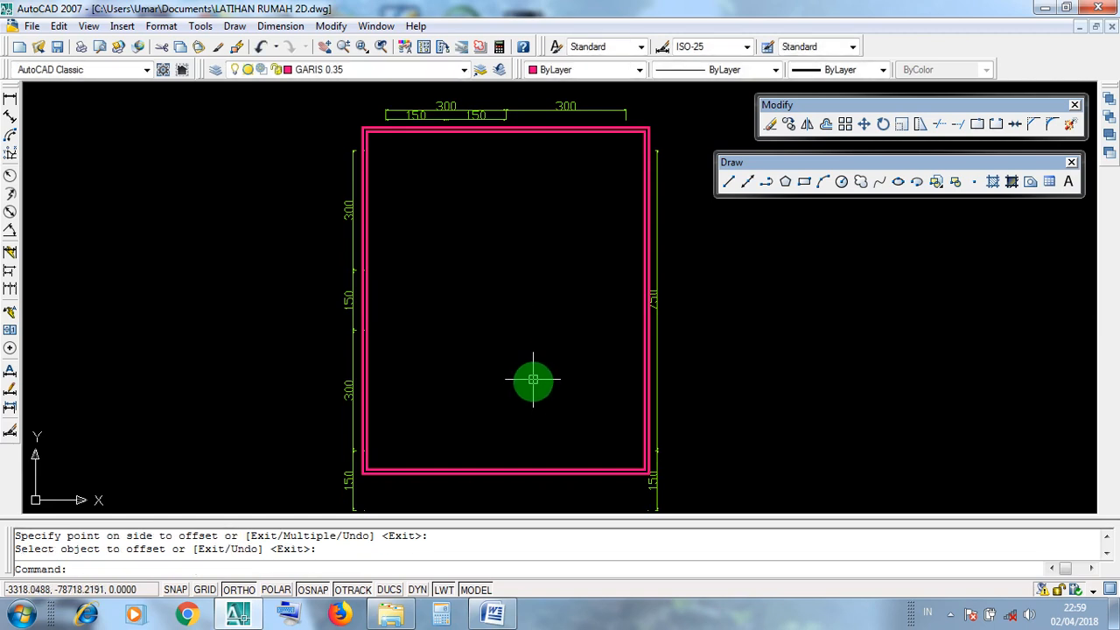
Inspect the inner offset rectangle along the lower edge of the roof outline.
scroll(512, 455, up, 3)
scroll(511, 456, up, 2)
middle_drag(524, 452, 669, 411)
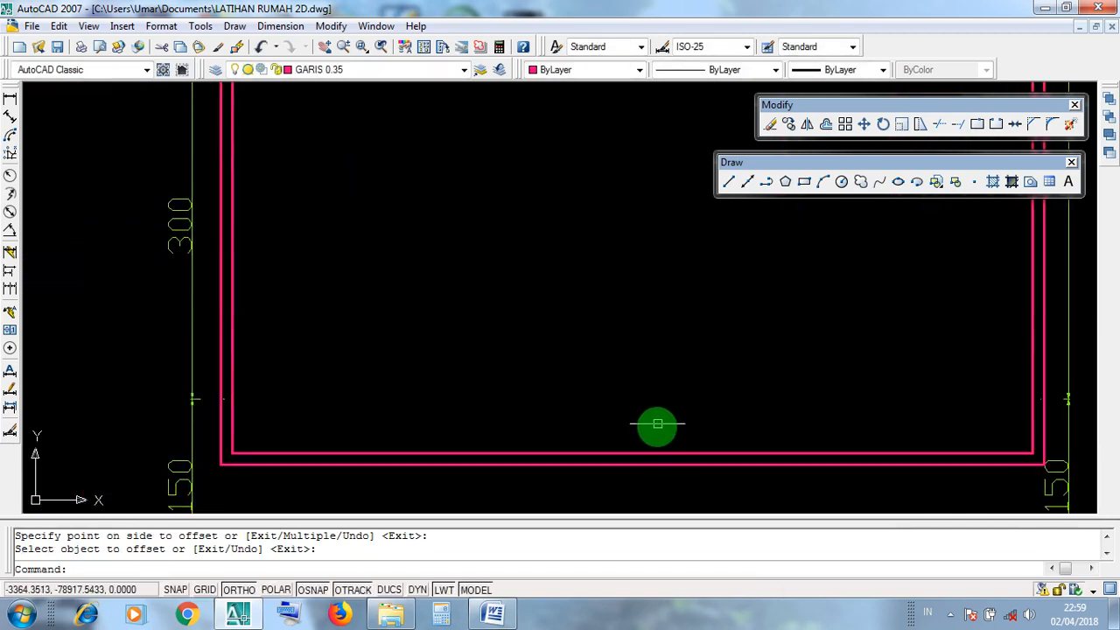
click(649, 454)
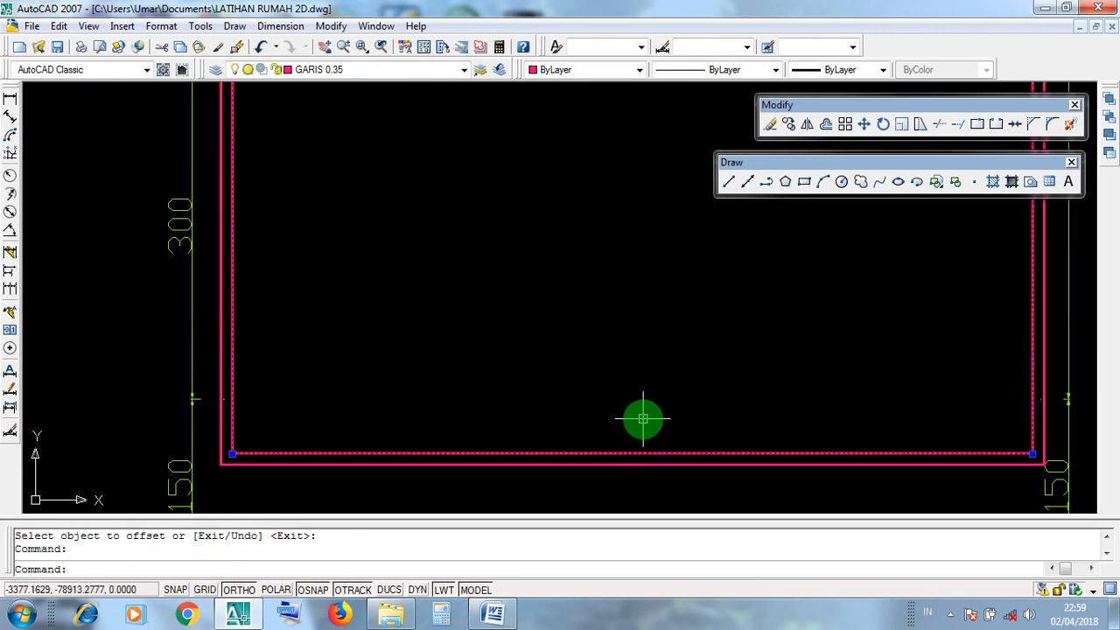
key(Escape)
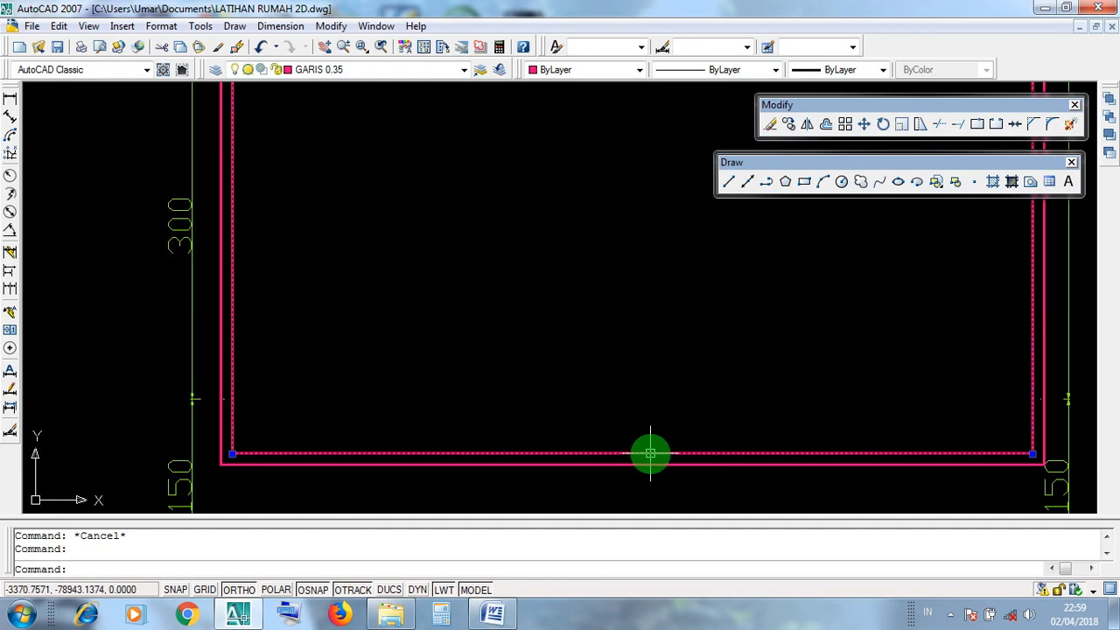
key(Escape)
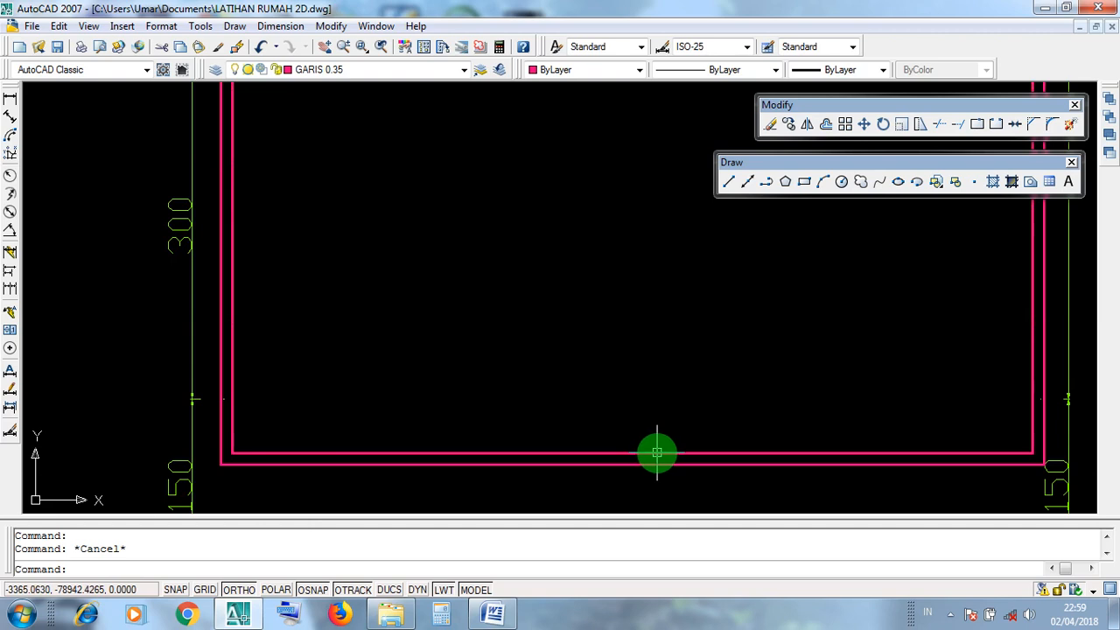
click(657, 452)
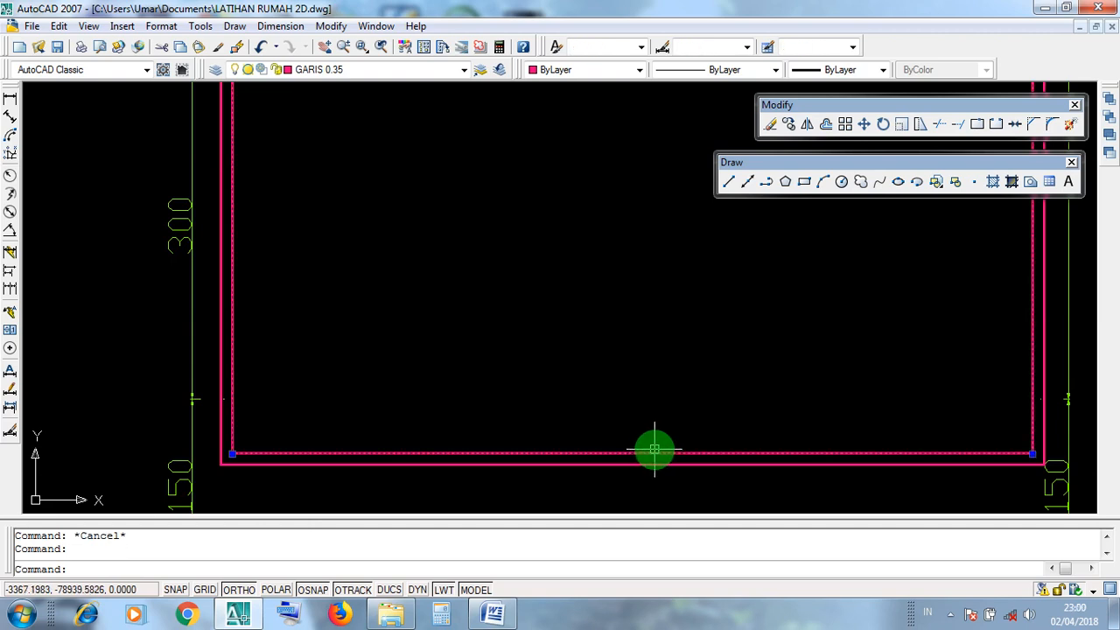
key(Escape)
Examine the gap between the outer and inner roof rectangles at their lower-right corner.
scroll(634, 377, down, 2)
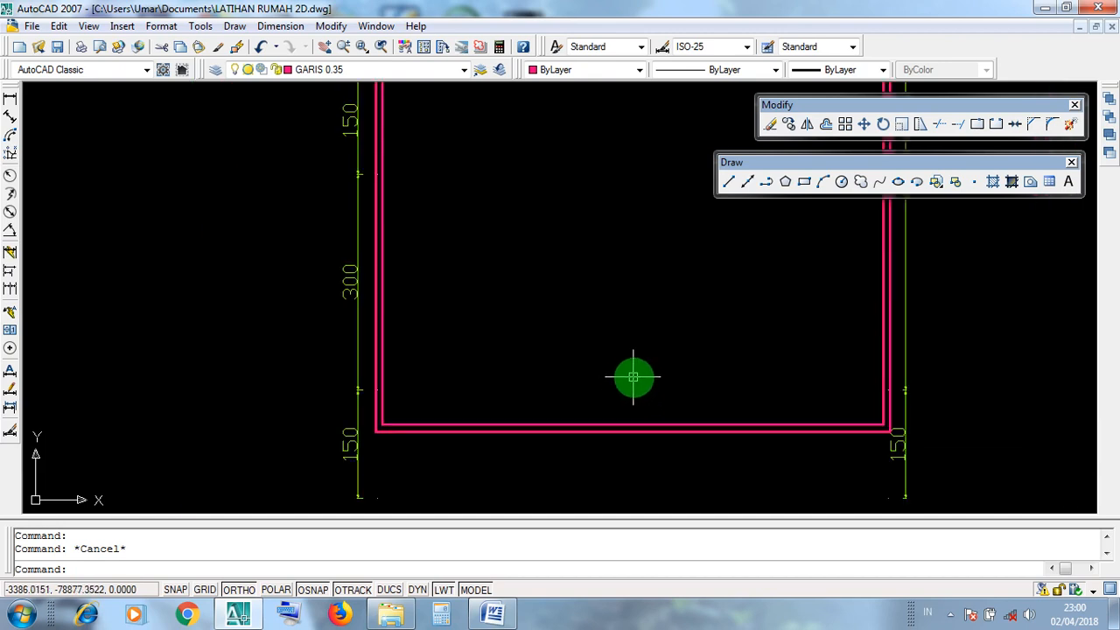
scroll(633, 377, down, 3)
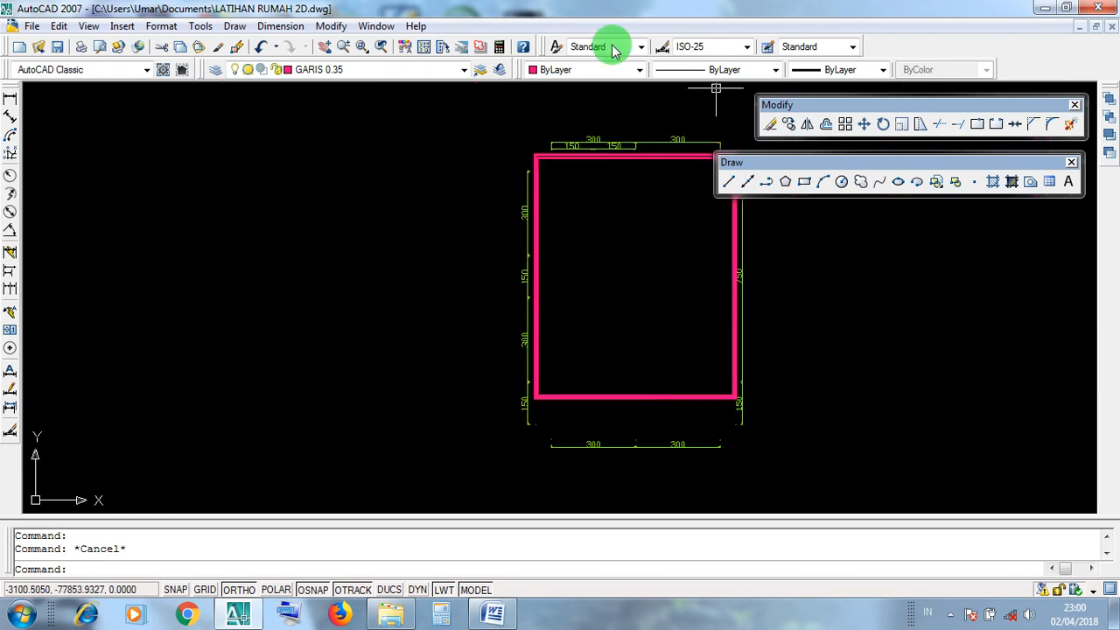
scroll(691, 361, up, 5)
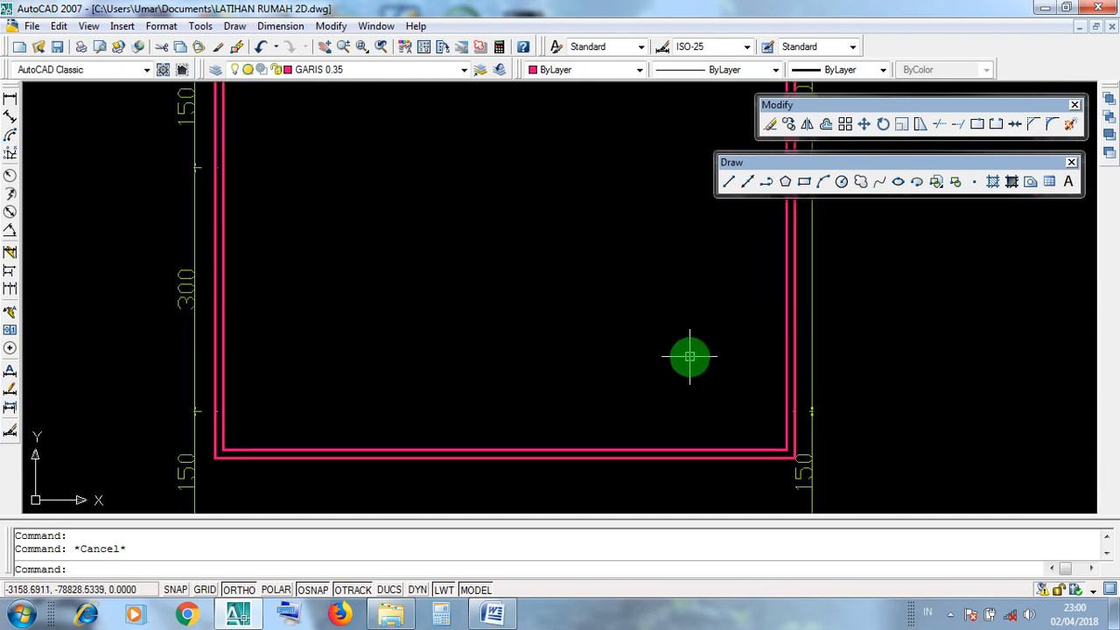
middle_drag(605, 400, 629, 442)
scroll(813, 488, up, 3)
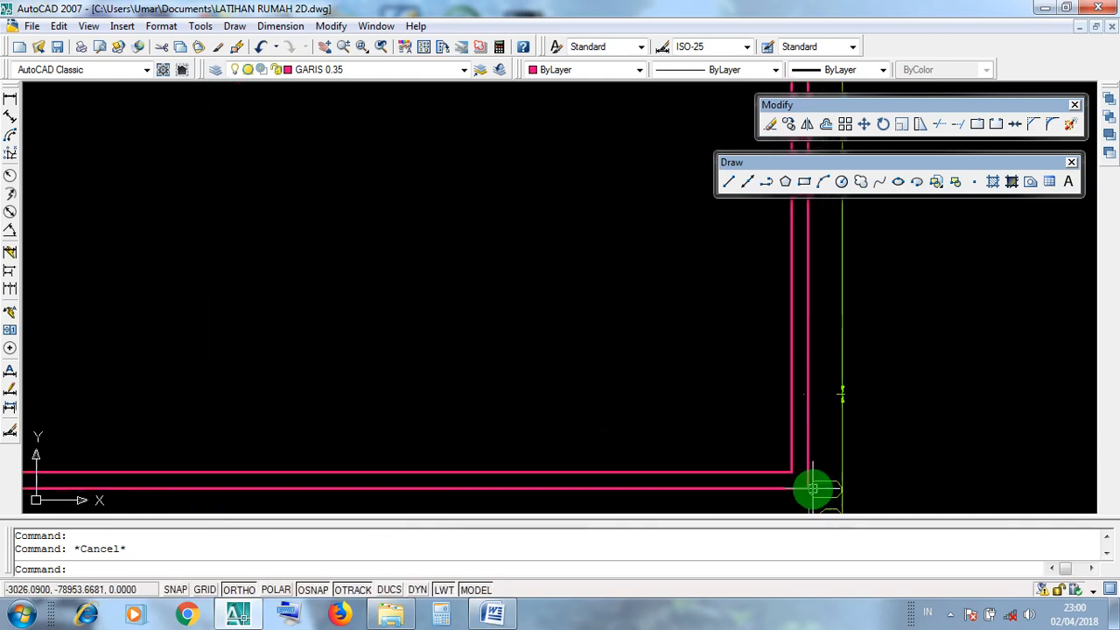
scroll(812, 488, up, 2)
scroll(739, 484, down, 4)
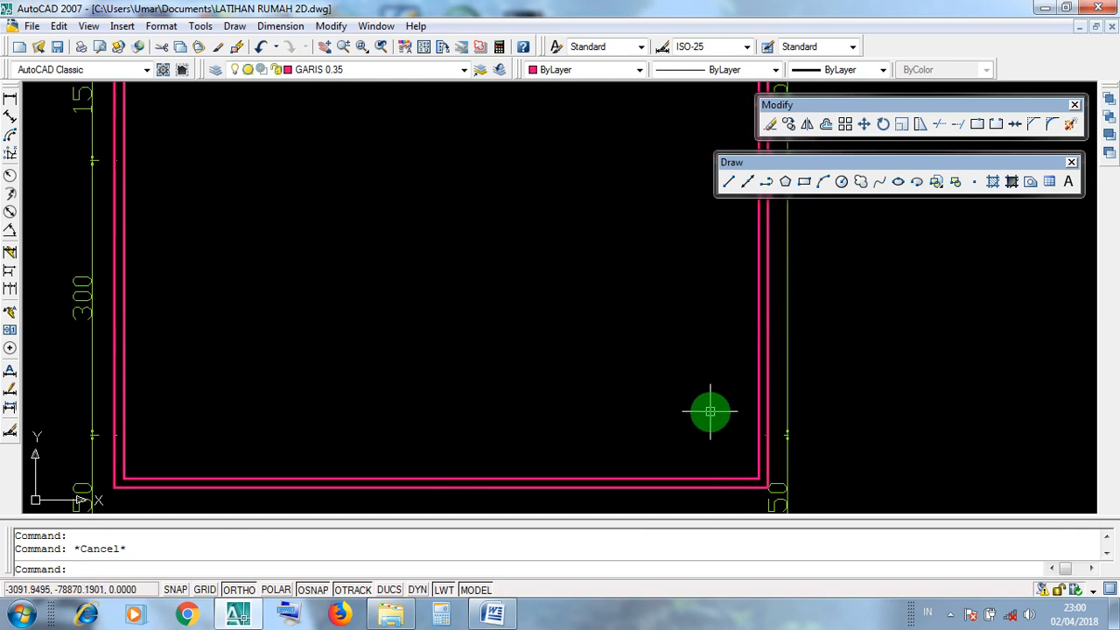
scroll(731, 416, down, 2)
middle_drag(693, 368, 706, 408)
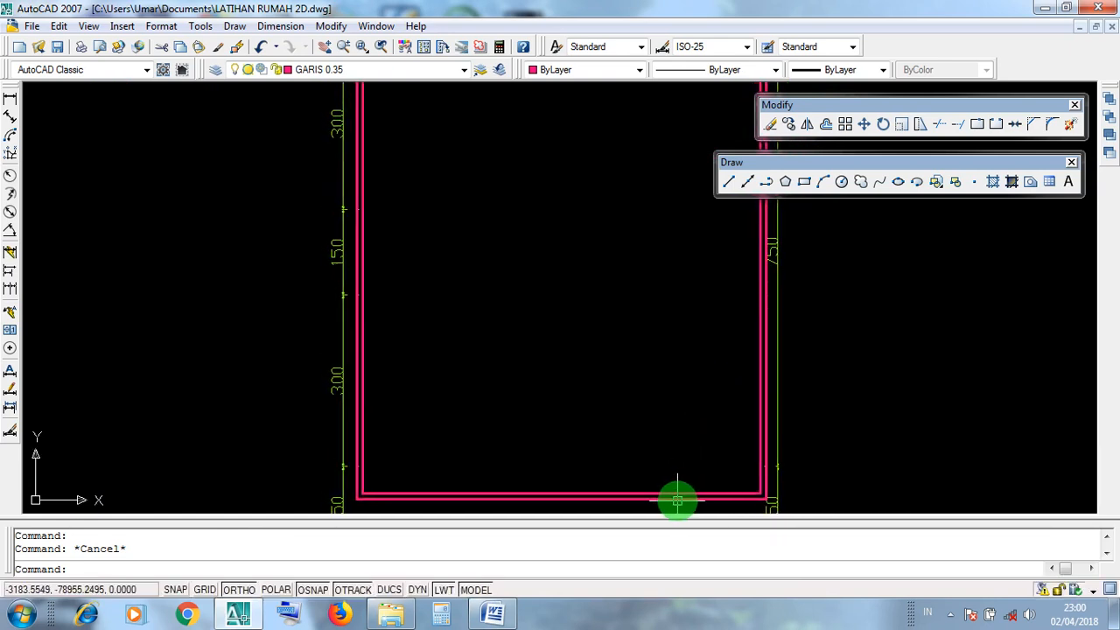
scroll(759, 490, up, 5)
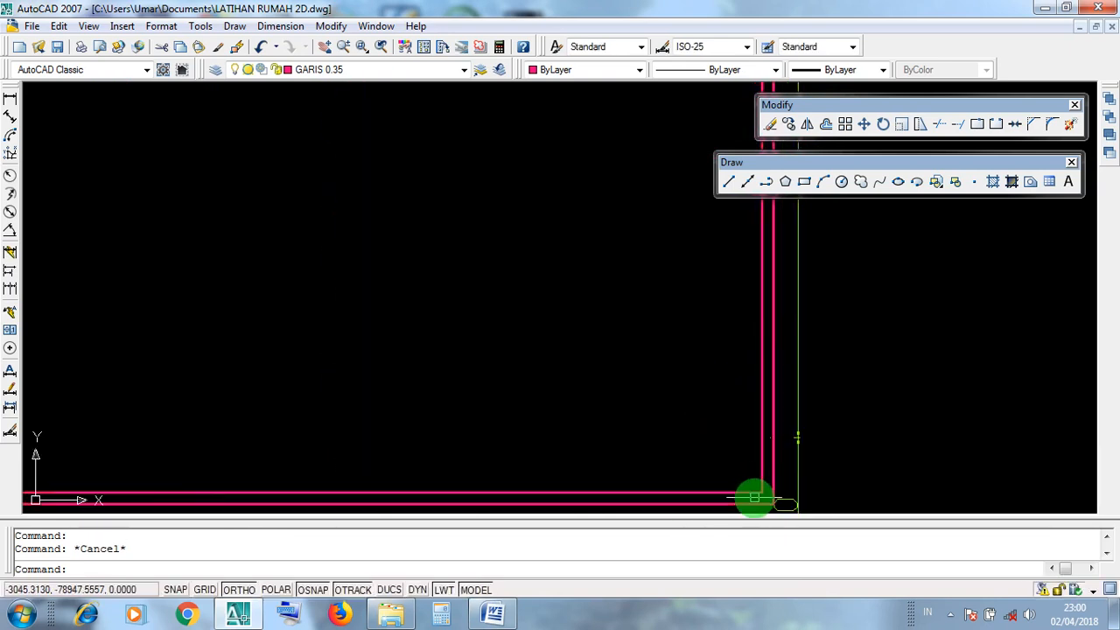
middle_drag(758, 480, 726, 429)
click(723, 412)
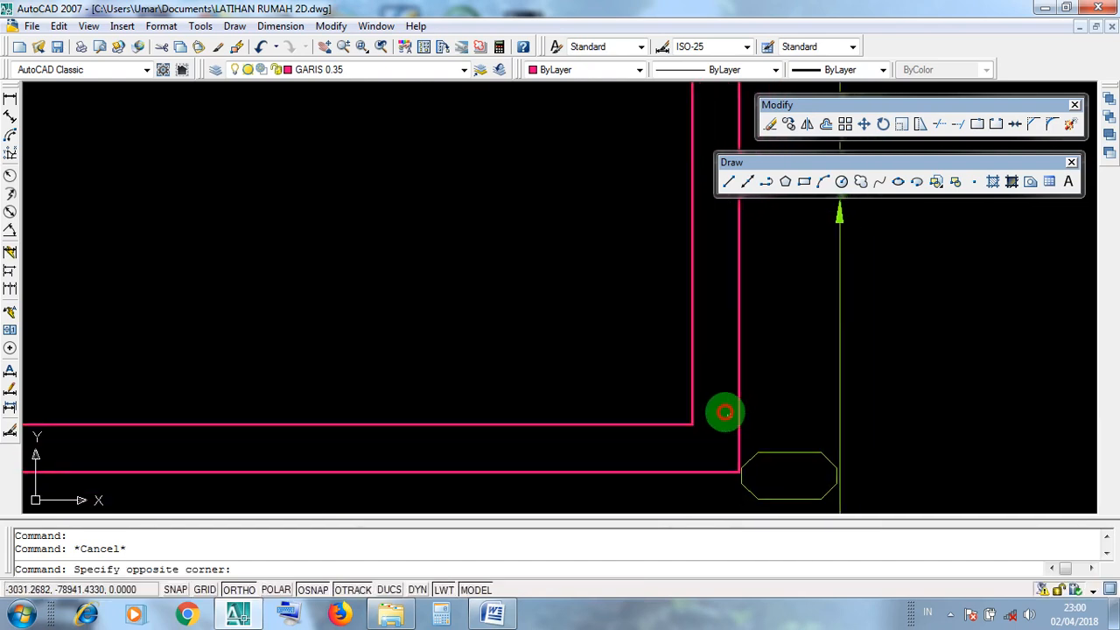
click(703, 382)
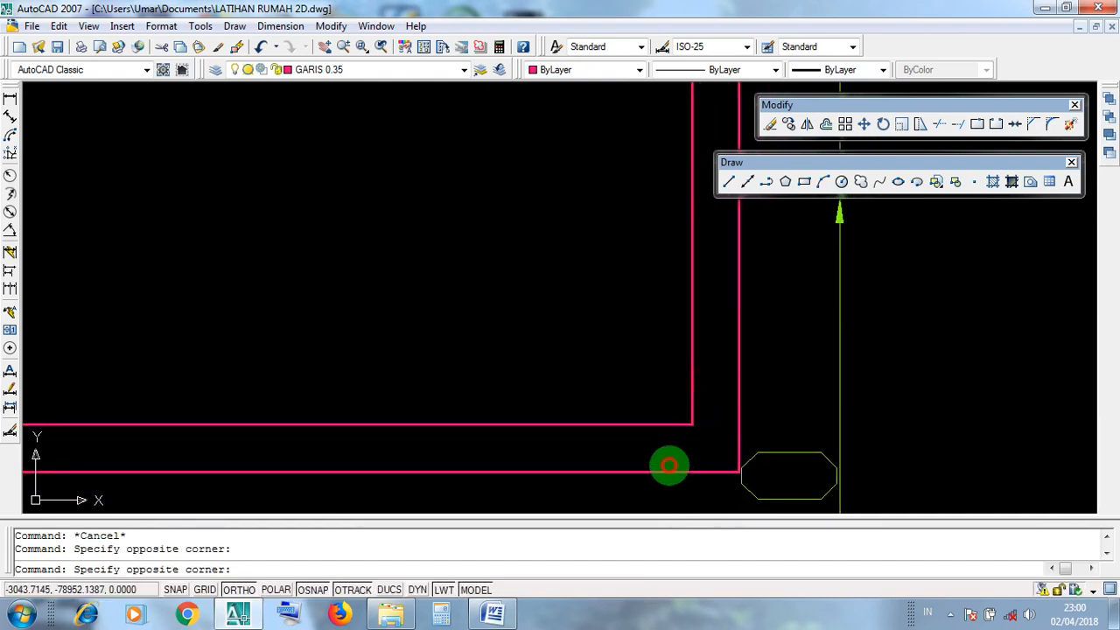
Compare the spacing between the outer and inner roof rectangles along their right and lower edges.
click(613, 442)
click(729, 404)
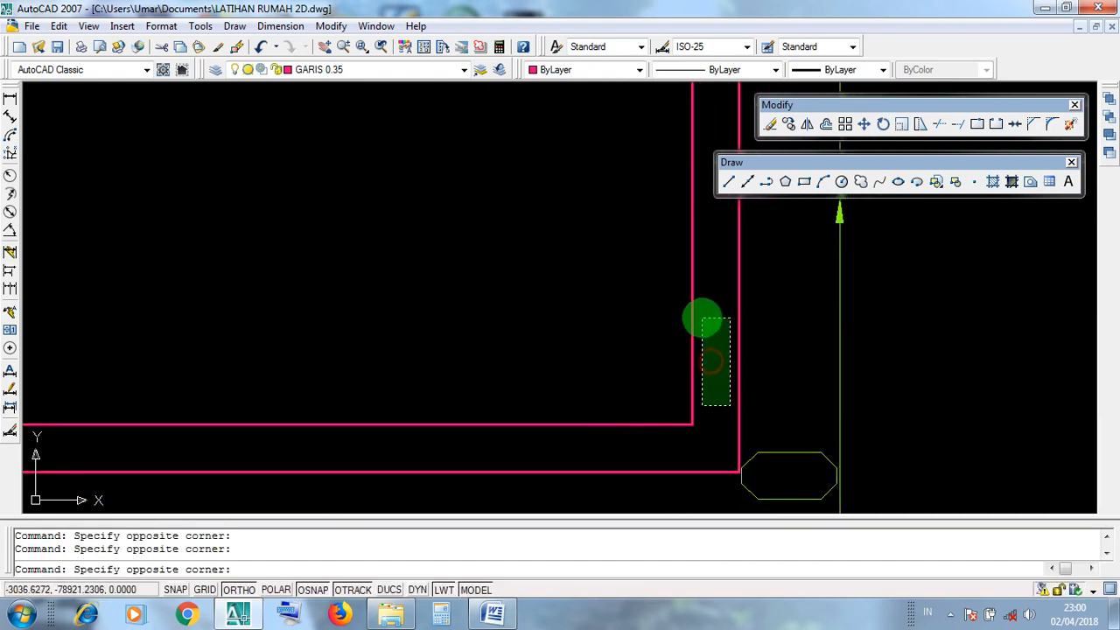
click(700, 308)
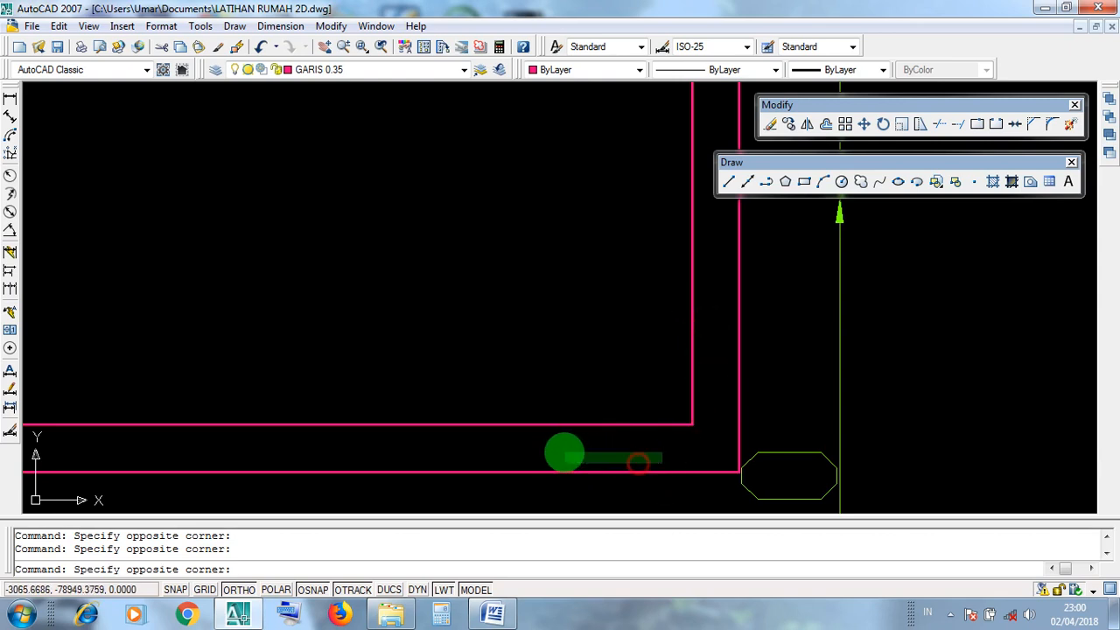
key(Escape)
scroll(732, 472, up, 3)
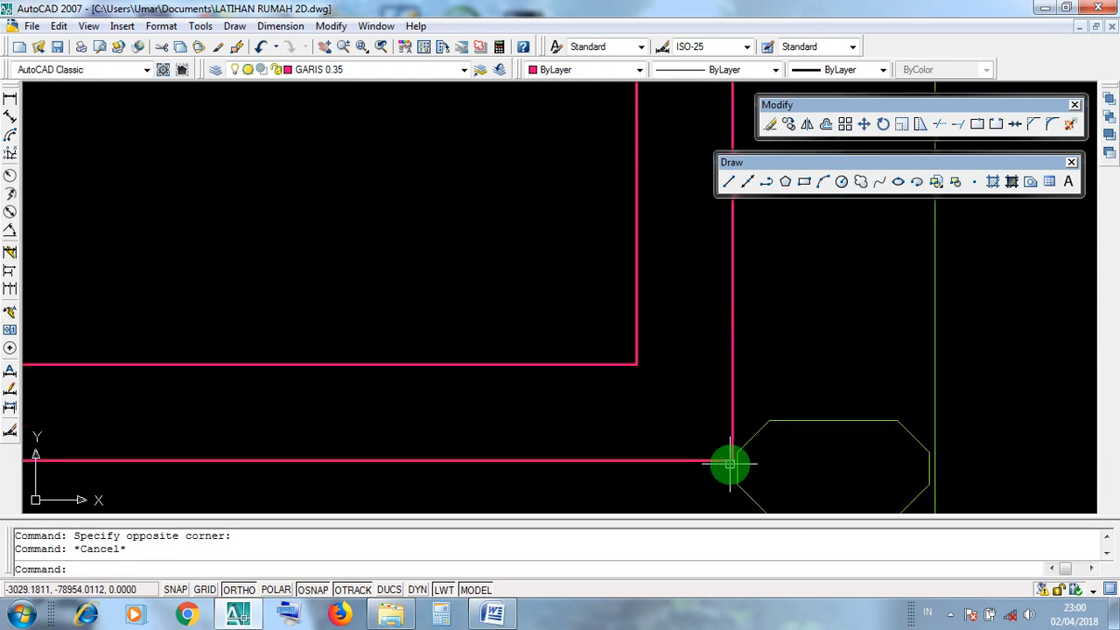
click(710, 307)
click(663, 225)
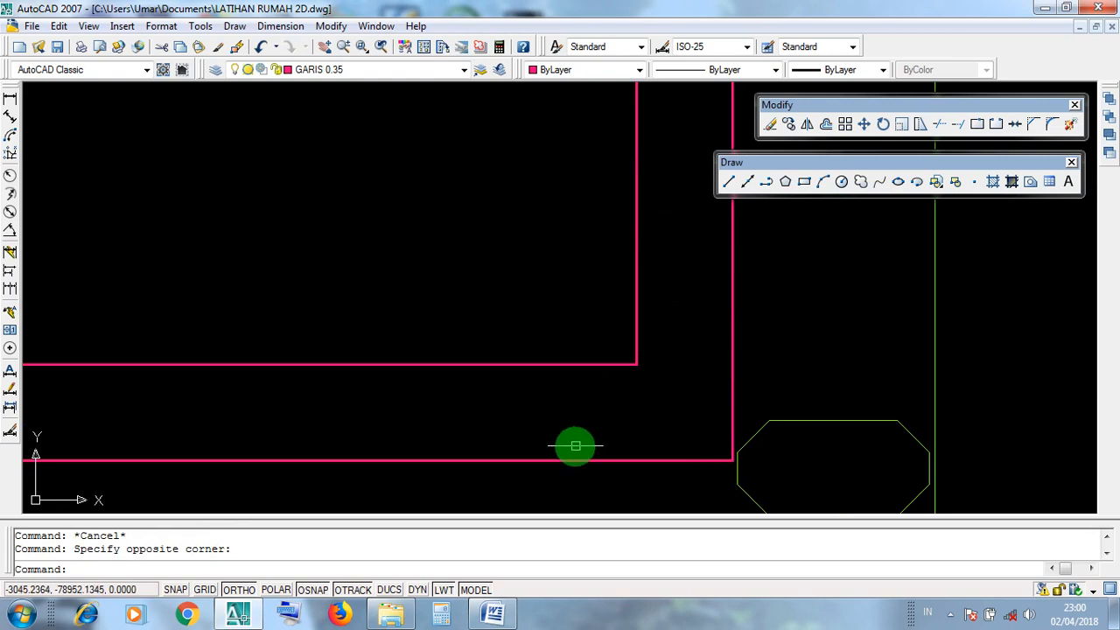
click(505, 419)
click(489, 406)
key(Escape)
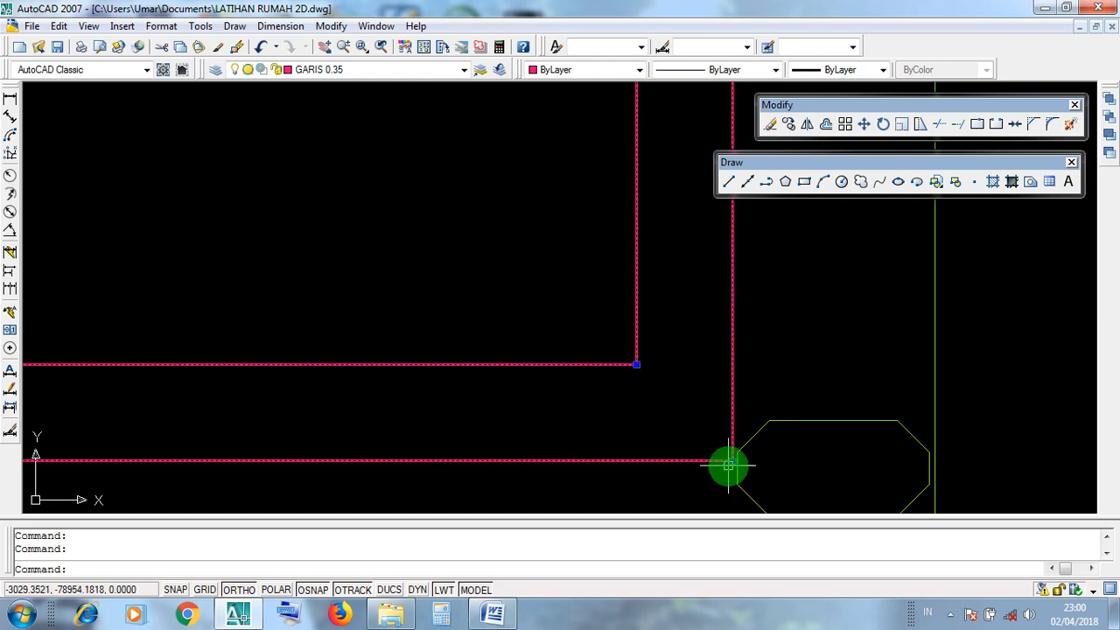
key(Escape)
click(717, 316)
click(663, 230)
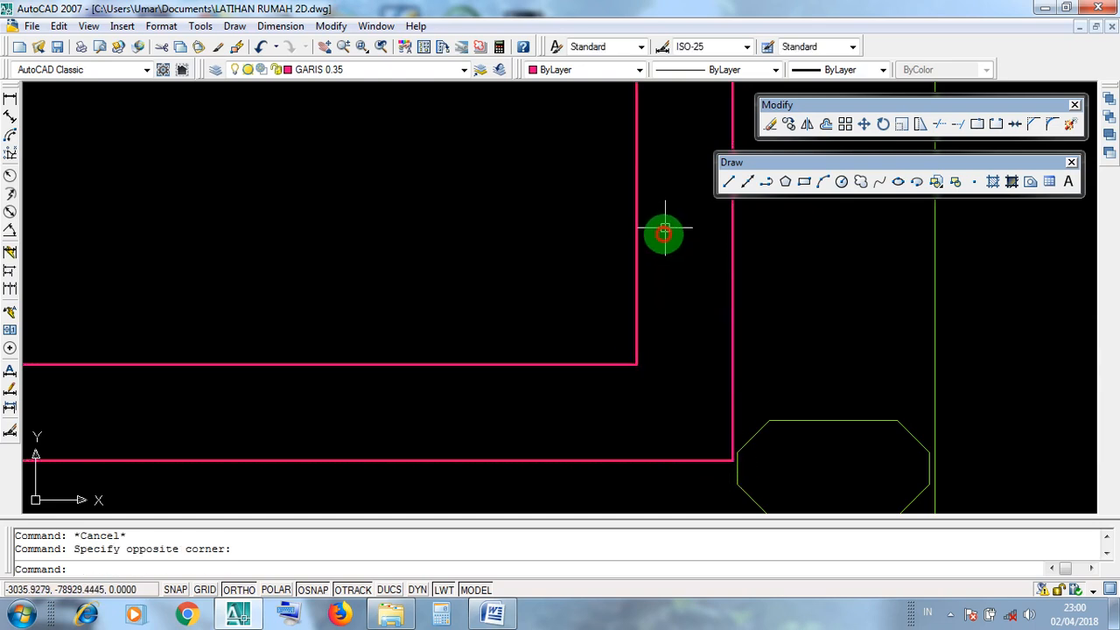
click(571, 440)
click(450, 393)
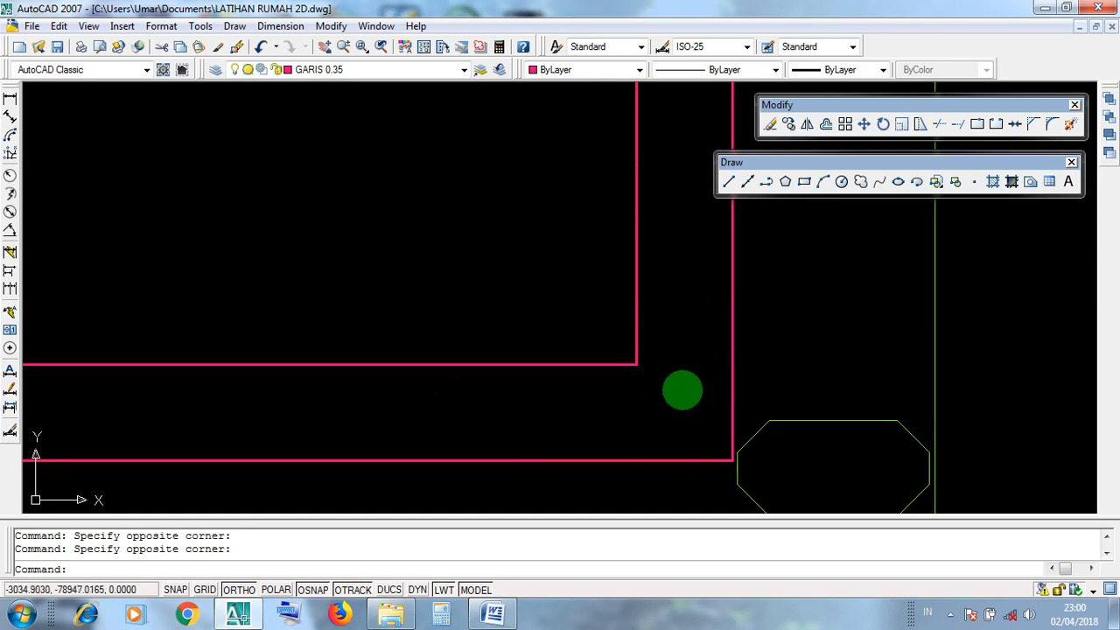
key(Escape)
Draw a diagonal construction line through the lower-right corners of the outer and inner roof rectangles.
scroll(708, 355, down, 12)
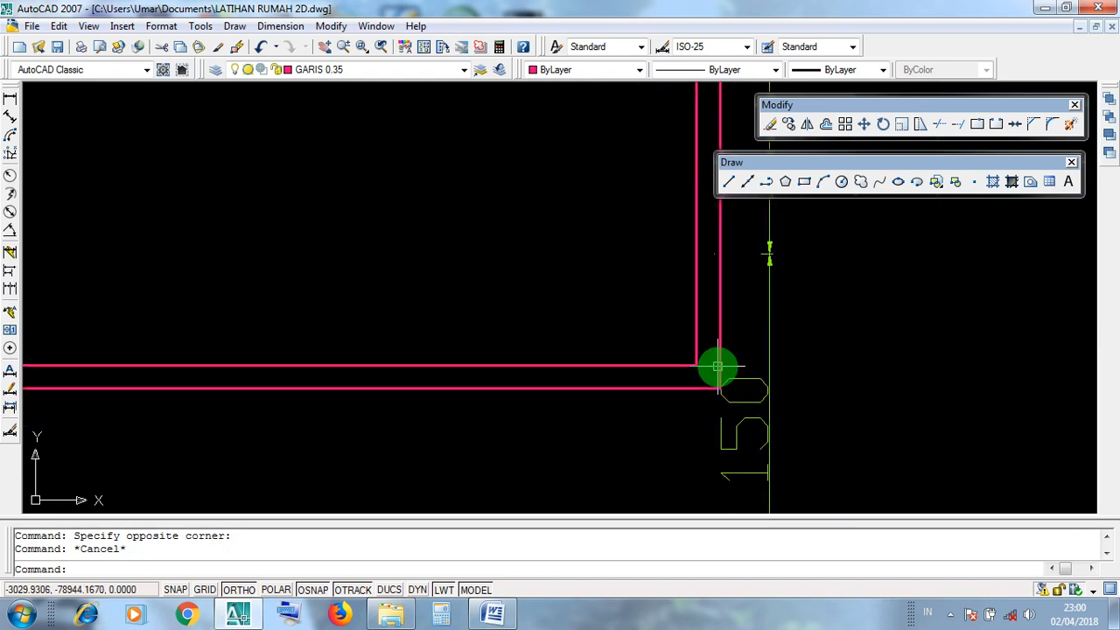
scroll(709, 365, down, 4)
middle_drag(652, 315, 613, 344)
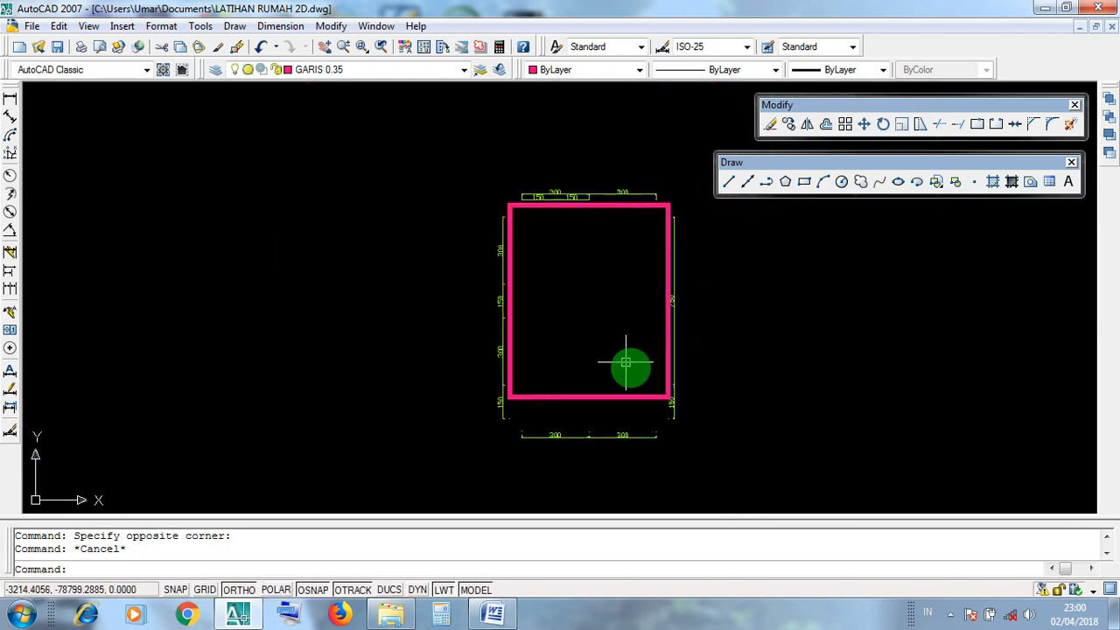
scroll(655, 387, up, 6)
middle_drag(705, 429, 708, 430)
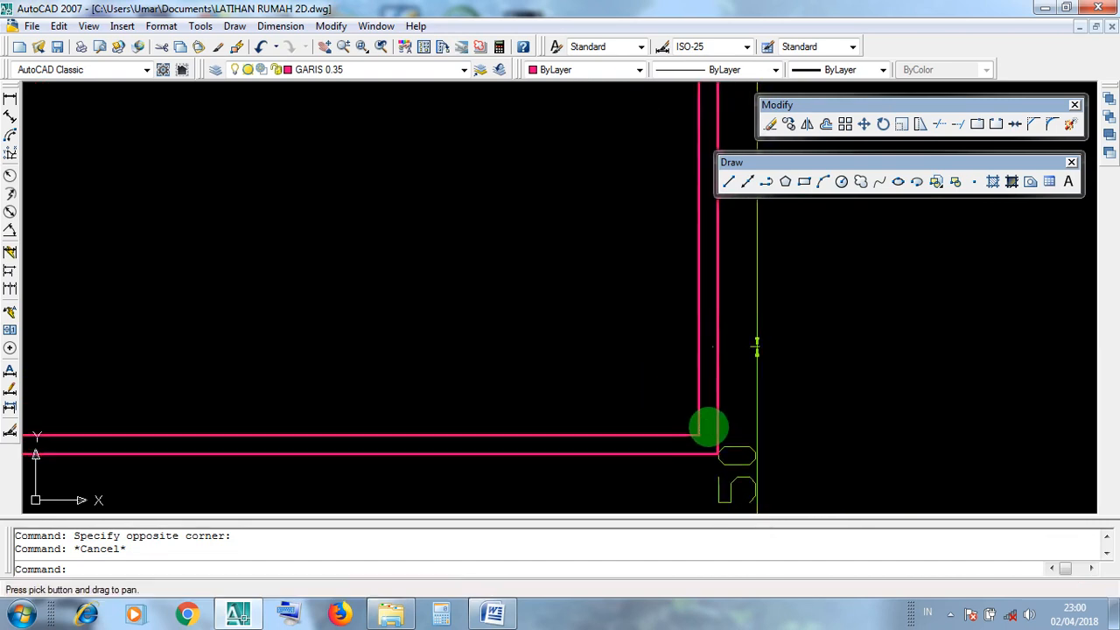
scroll(720, 457, up, 5)
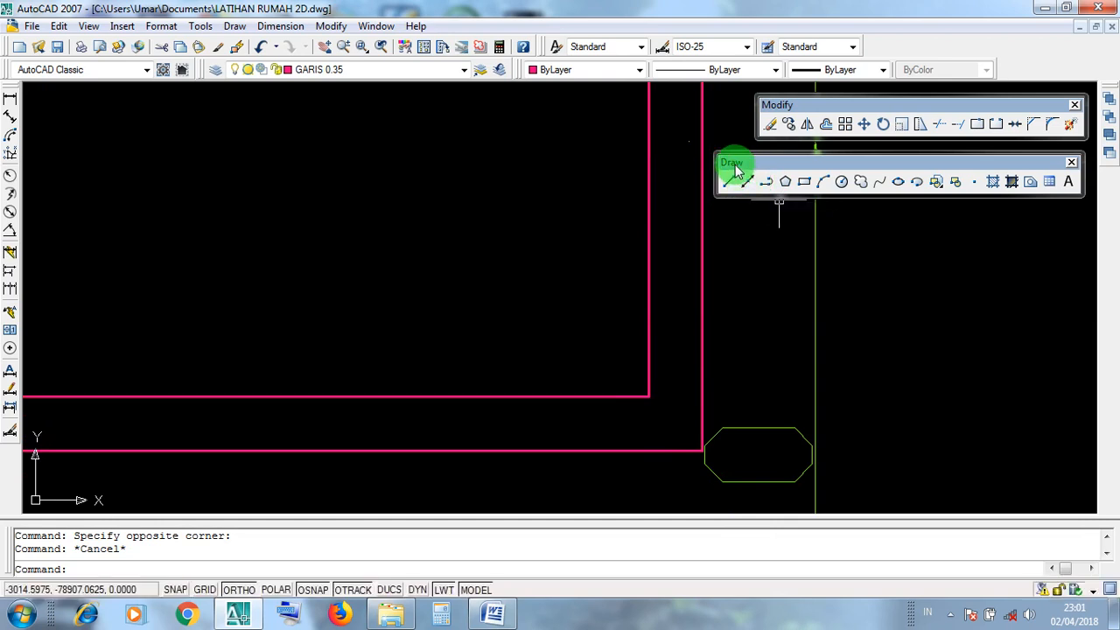
scroll(697, 454, up, 3)
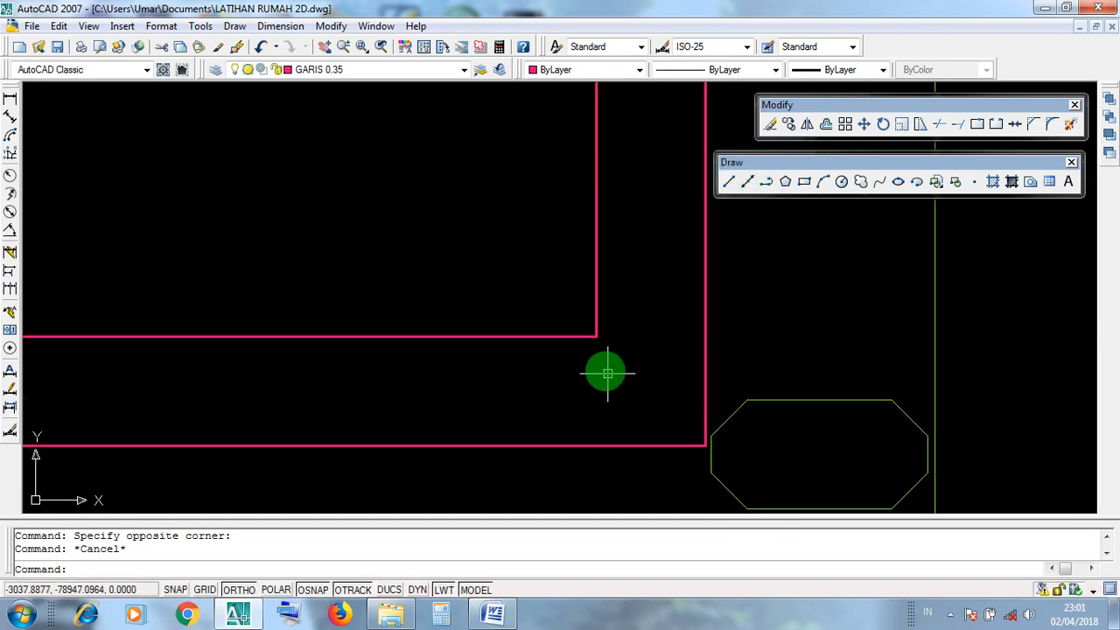
click(748, 183)
scroll(659, 444, up, 1)
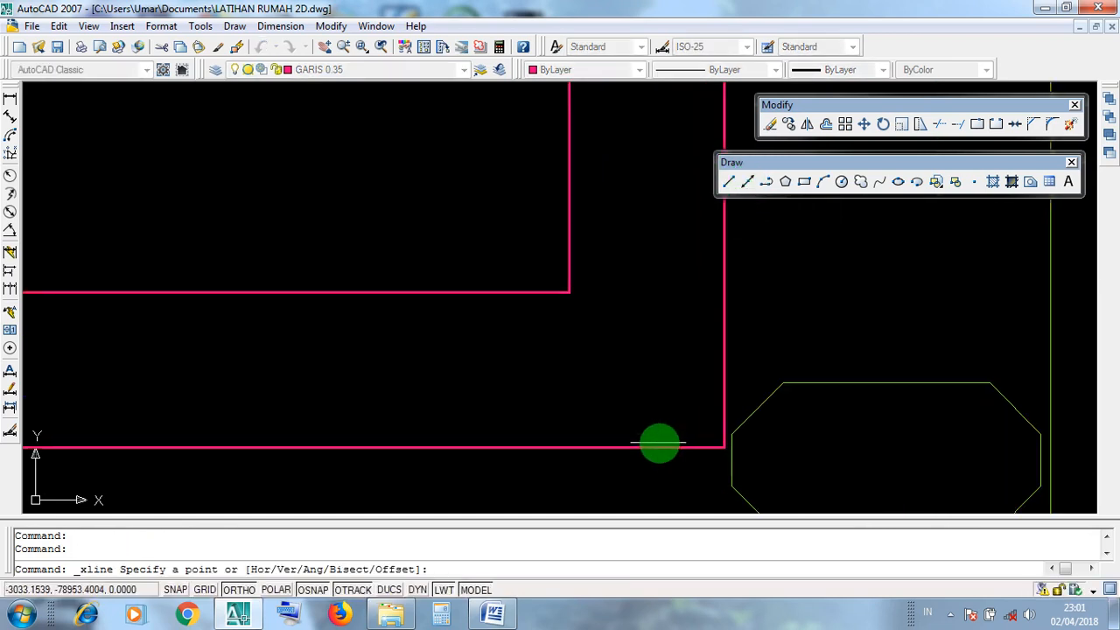
click(723, 447)
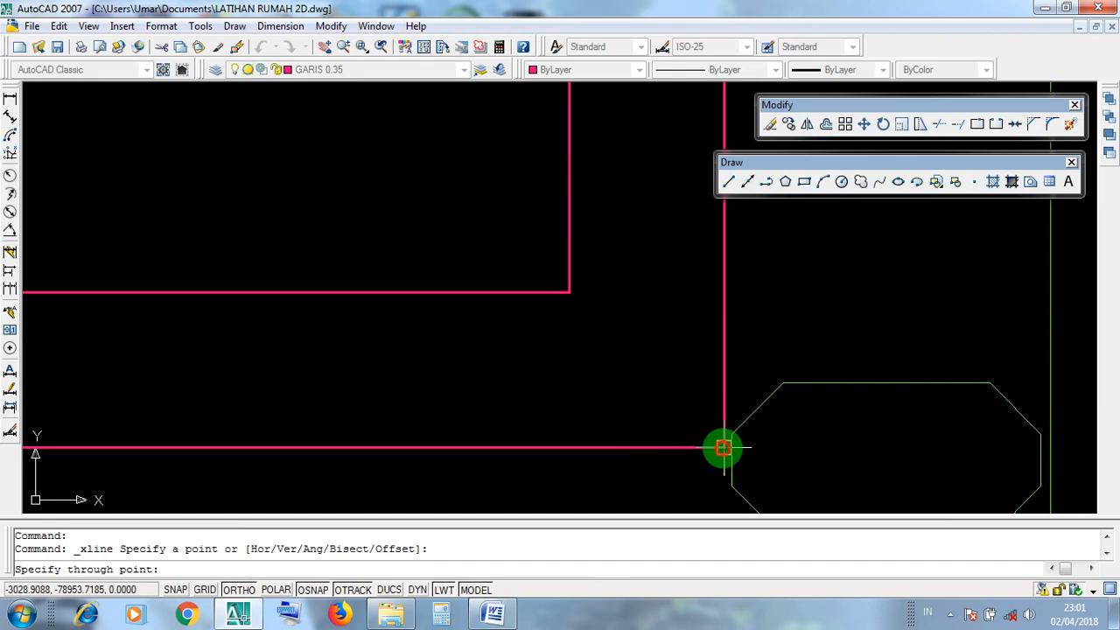
click(576, 288)
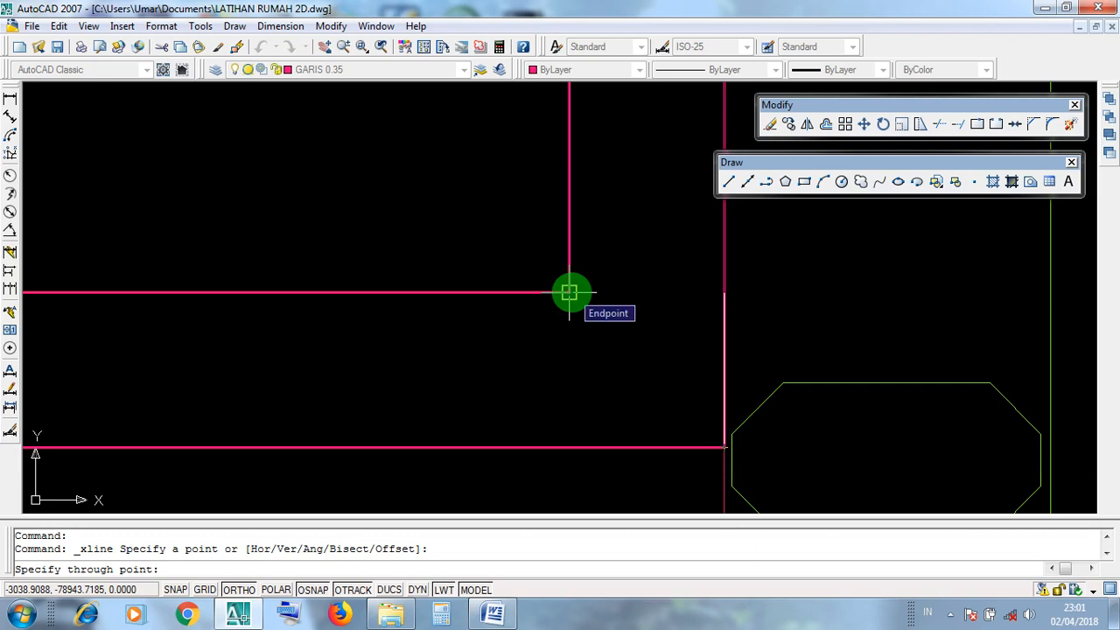
click(570, 291)
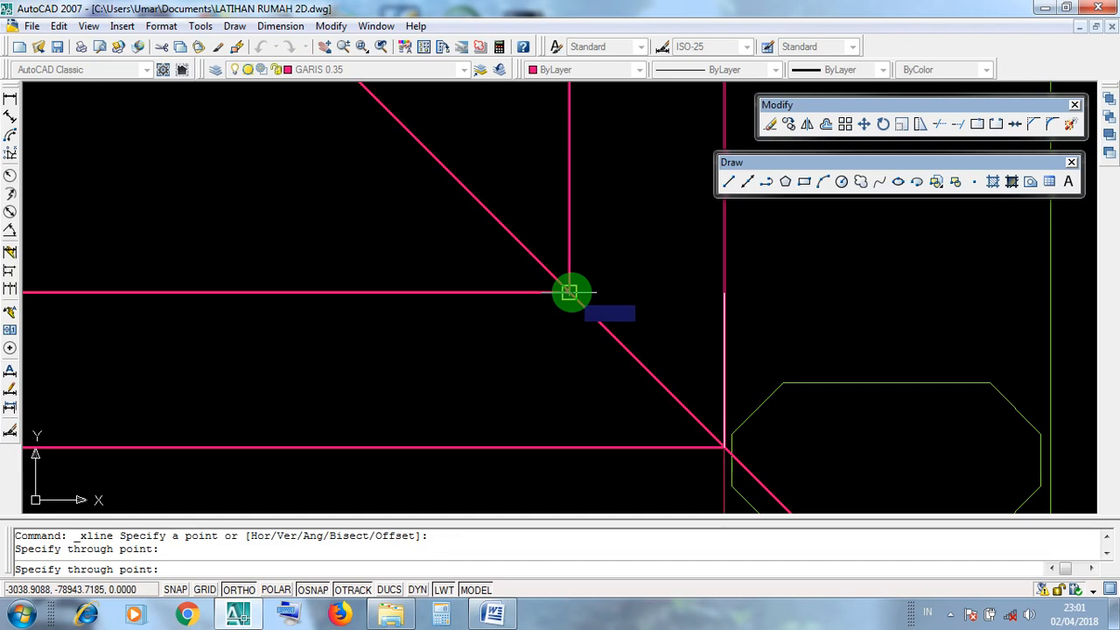
key(Return)
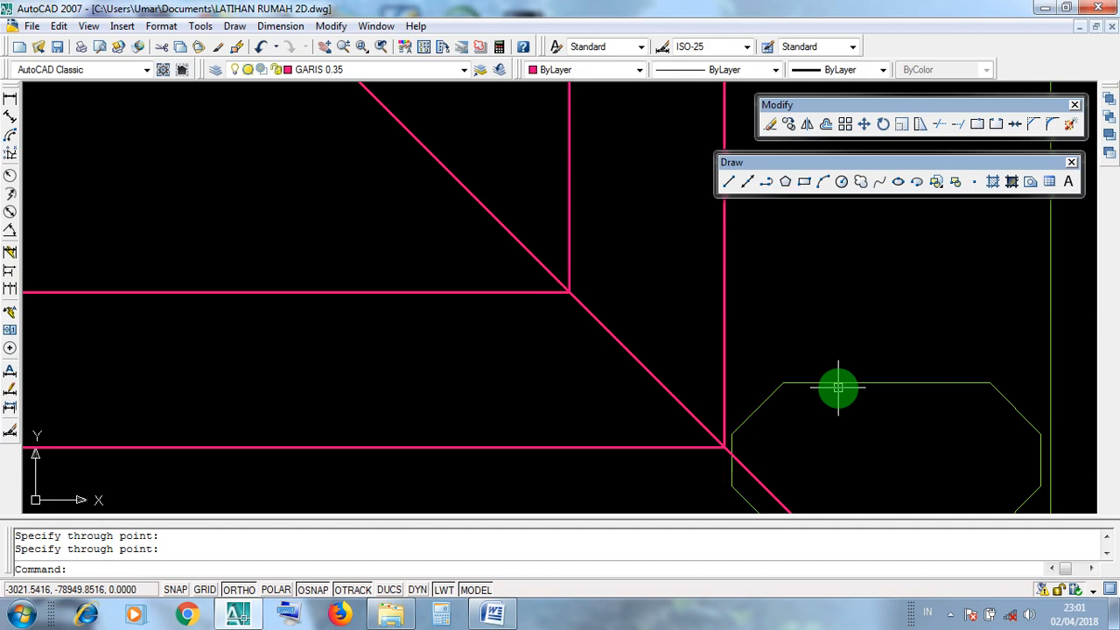
Inspect the diagonal construction line across the whole roof plan and at the lower-right corner it passes through.
scroll(692, 379, down, 10)
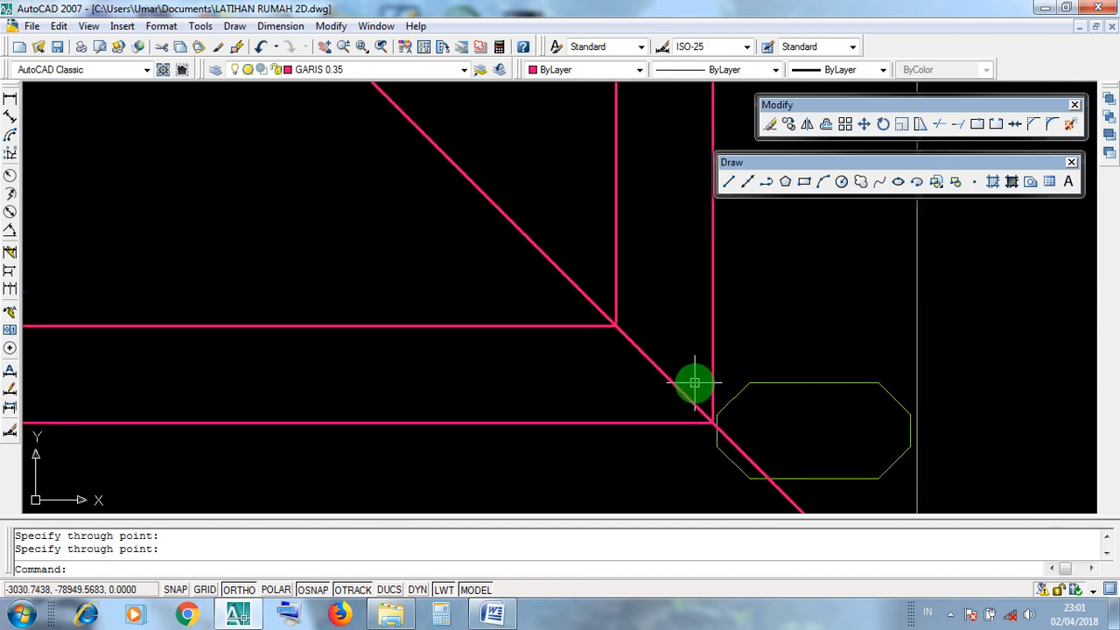
scroll(691, 379, down, 3)
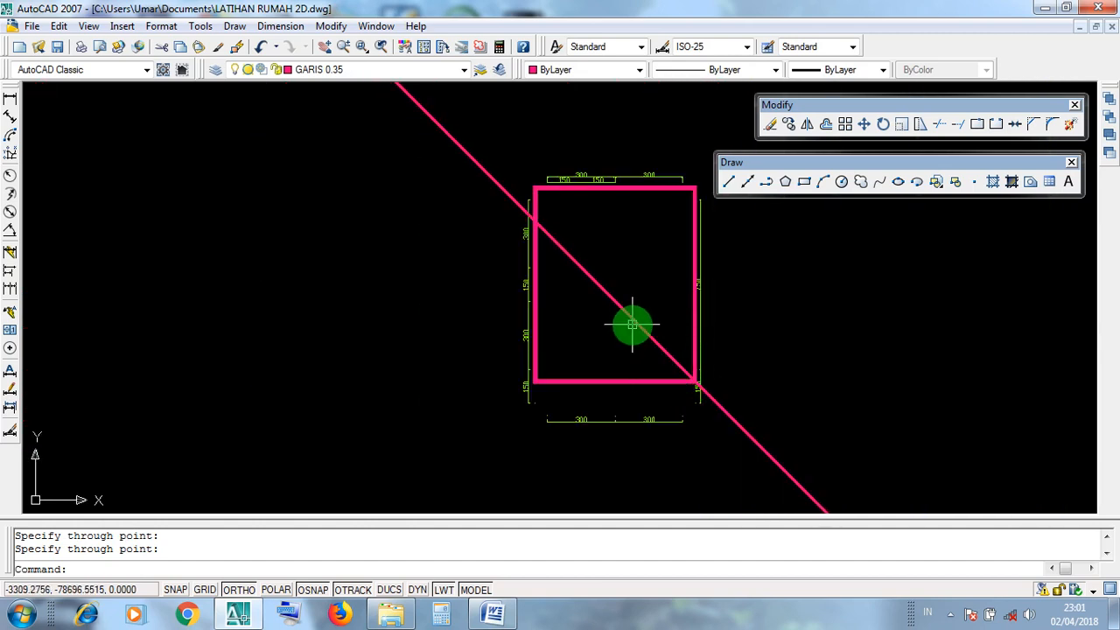
scroll(669, 369, up, 1)
scroll(669, 369, up, 5)
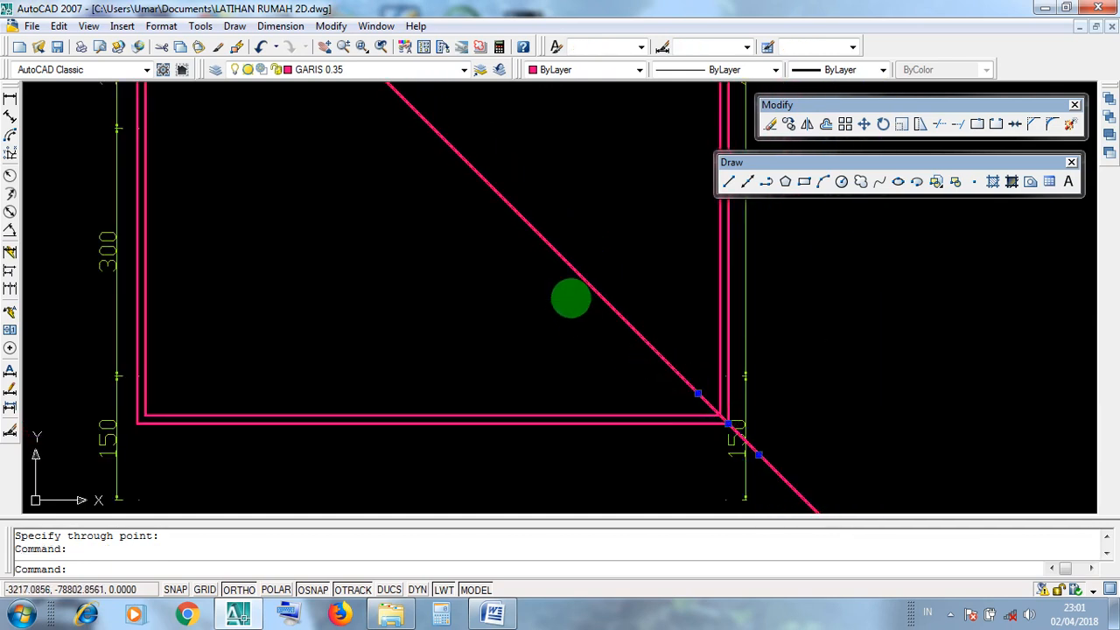
scroll(695, 387, down, 6)
key(Escape)
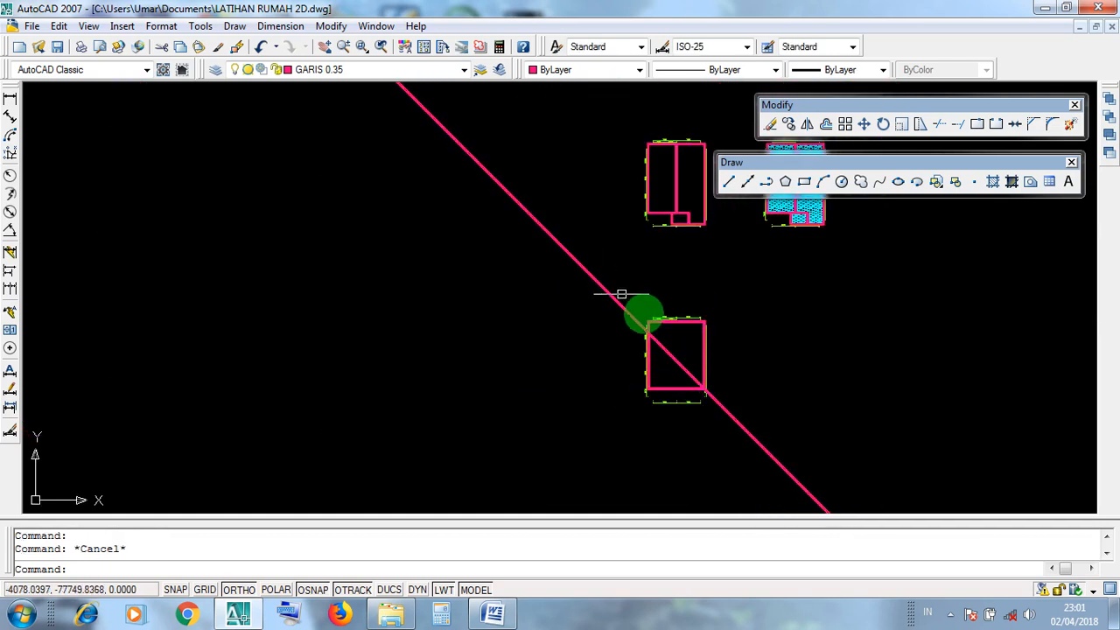
scroll(684, 366, up, 4)
key(Escape)
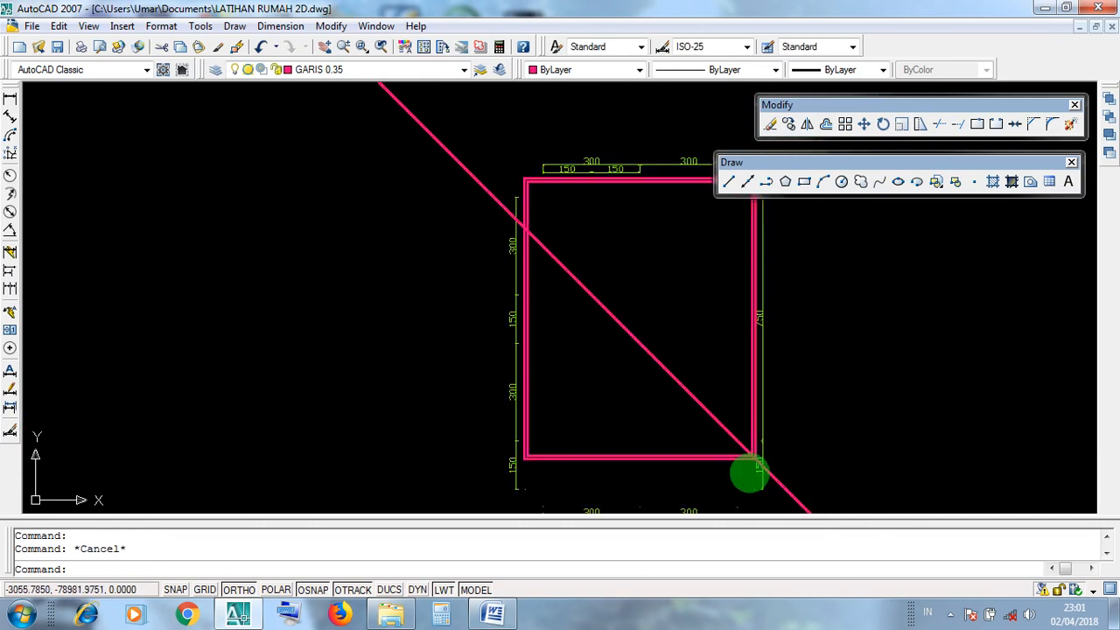
scroll(744, 464, up, 5)
scroll(735, 418, up, 1)
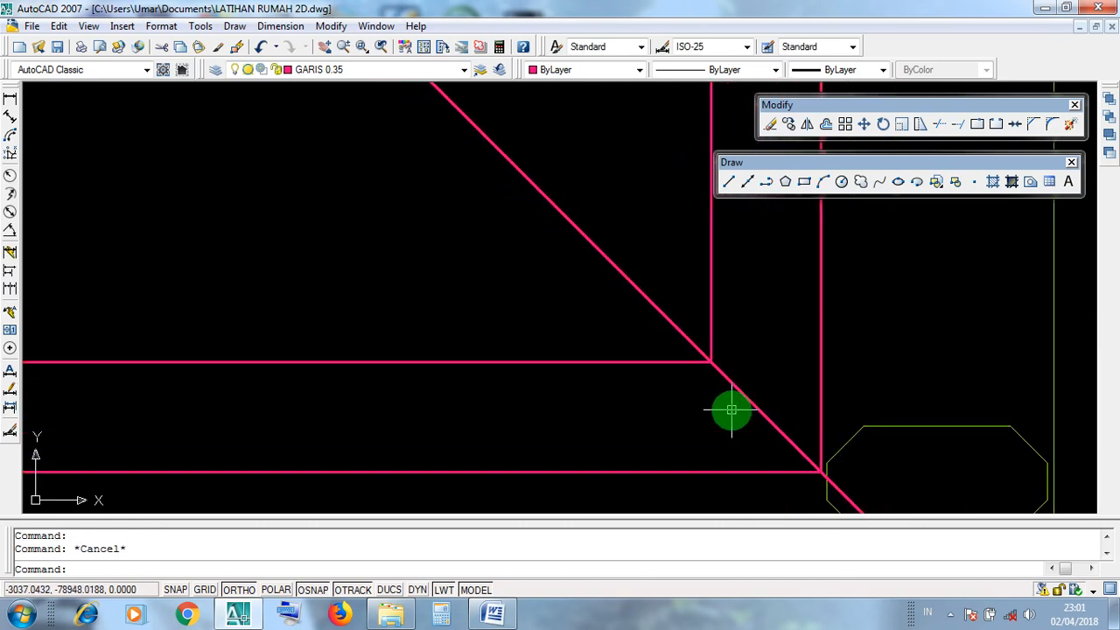
scroll(731, 367, up, 2)
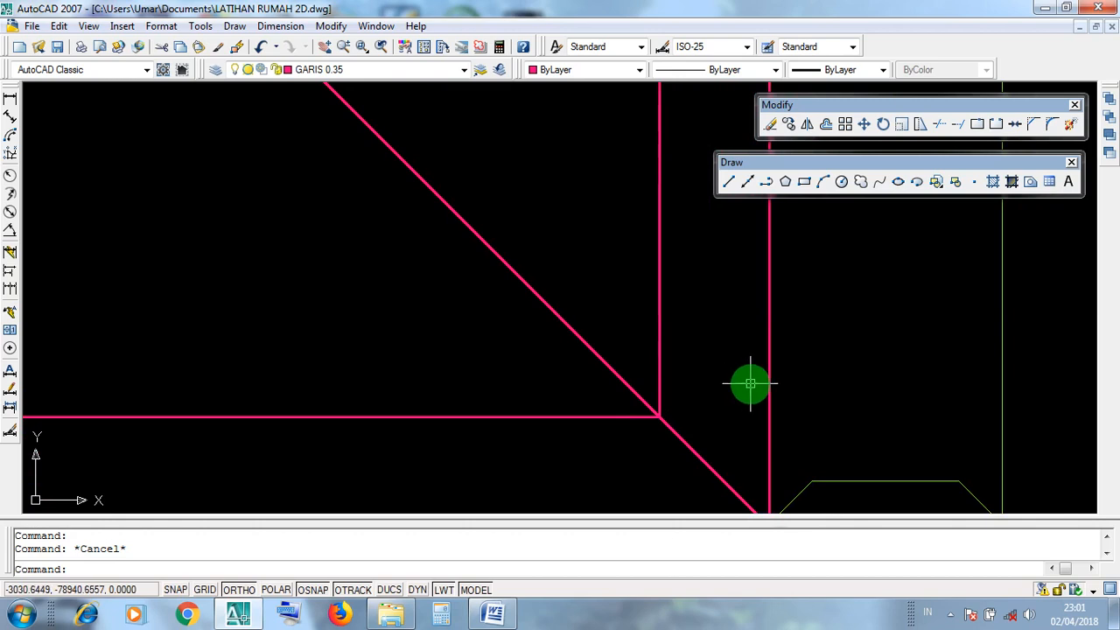
Examine the strips between the two roof rectangles on both sides of the diagonal construction line.
click(750, 382)
scroll(687, 311, down, 4)
click(685, 307)
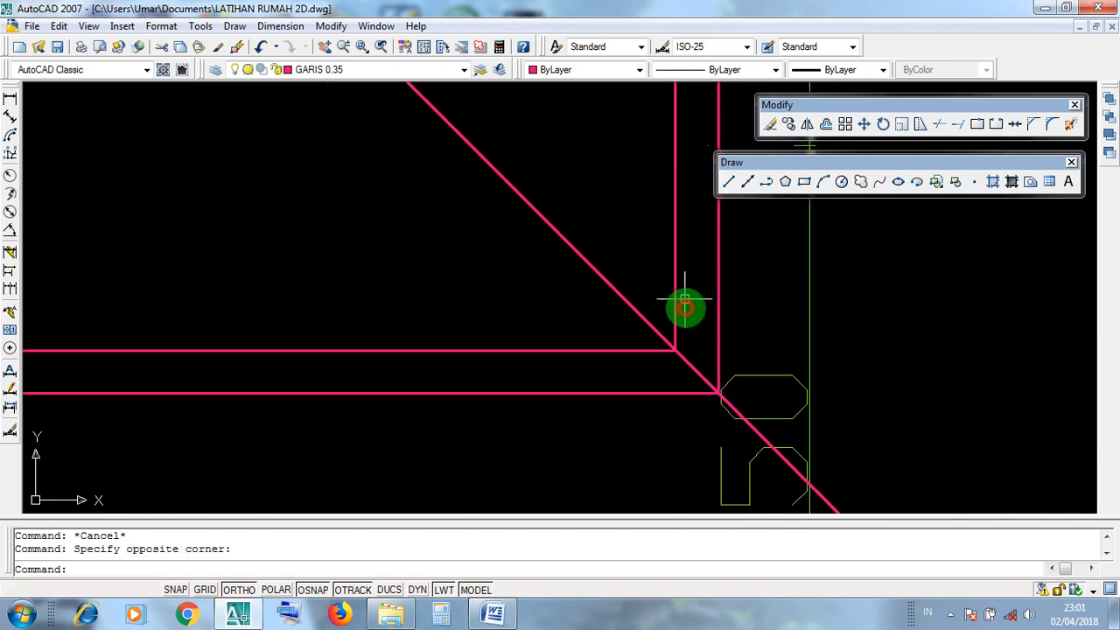
click(644, 379)
click(545, 361)
key(Escape)
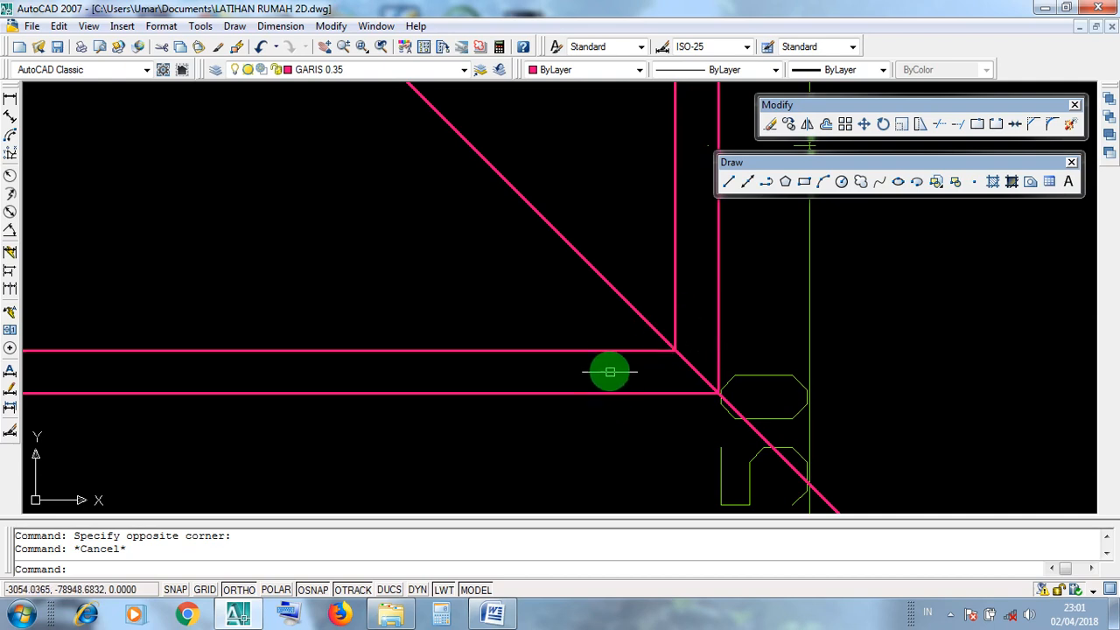
key(Escape)
middle_drag(600, 370, 599, 401)
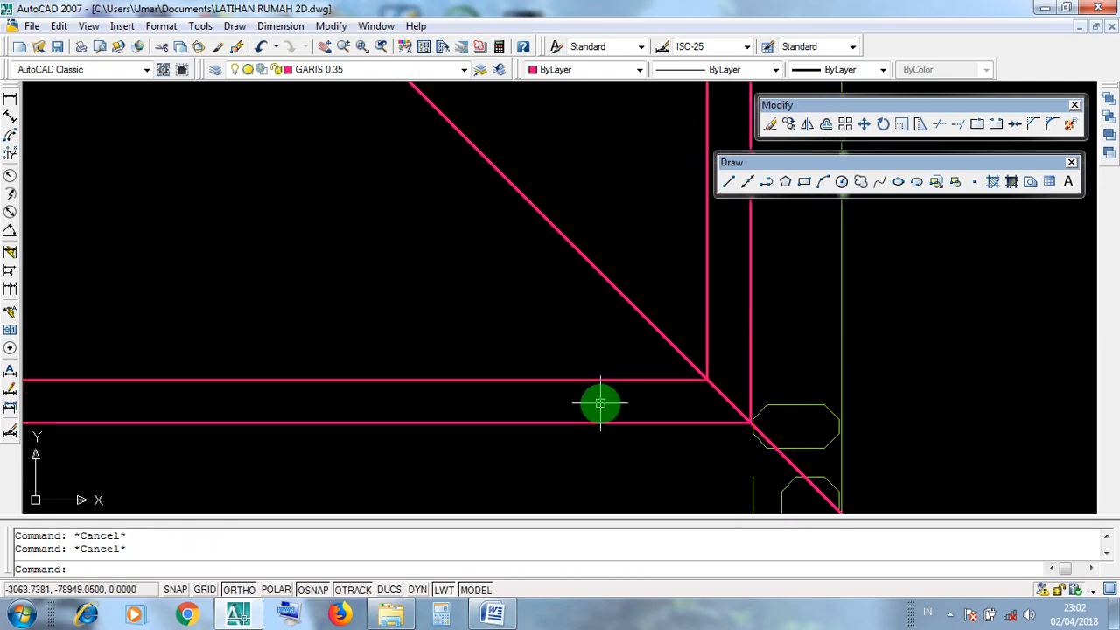
scroll(663, 408, up, 3)
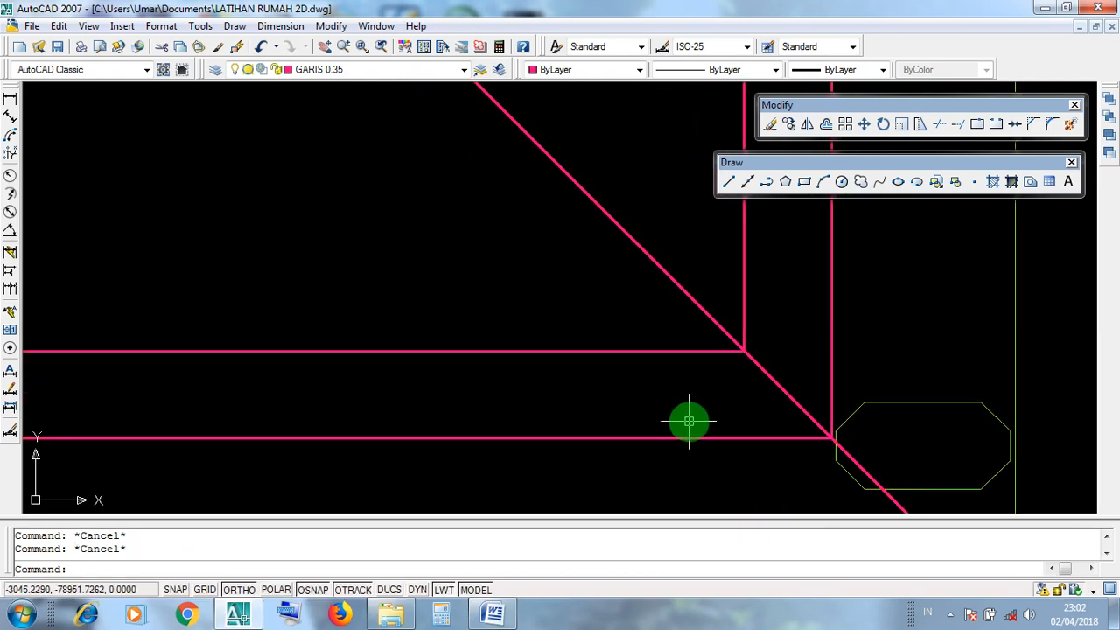
click(688, 422)
click(639, 372)
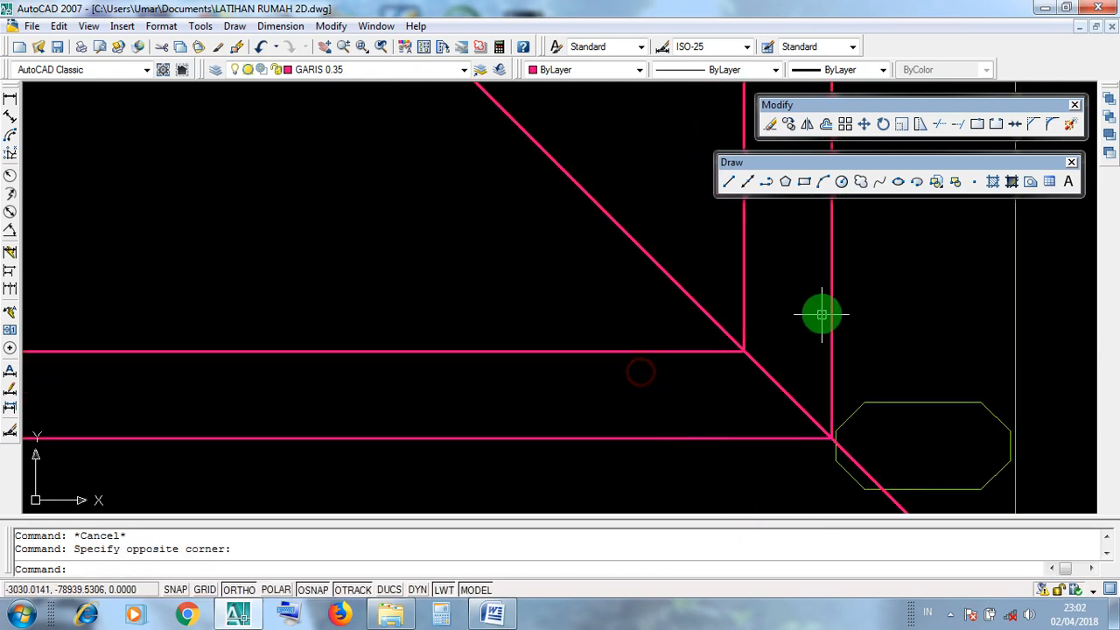
Highlight the outer and inner roof rectangles in turn to check how their edges meet the diagonal at the lower-right corner.
click(668, 437)
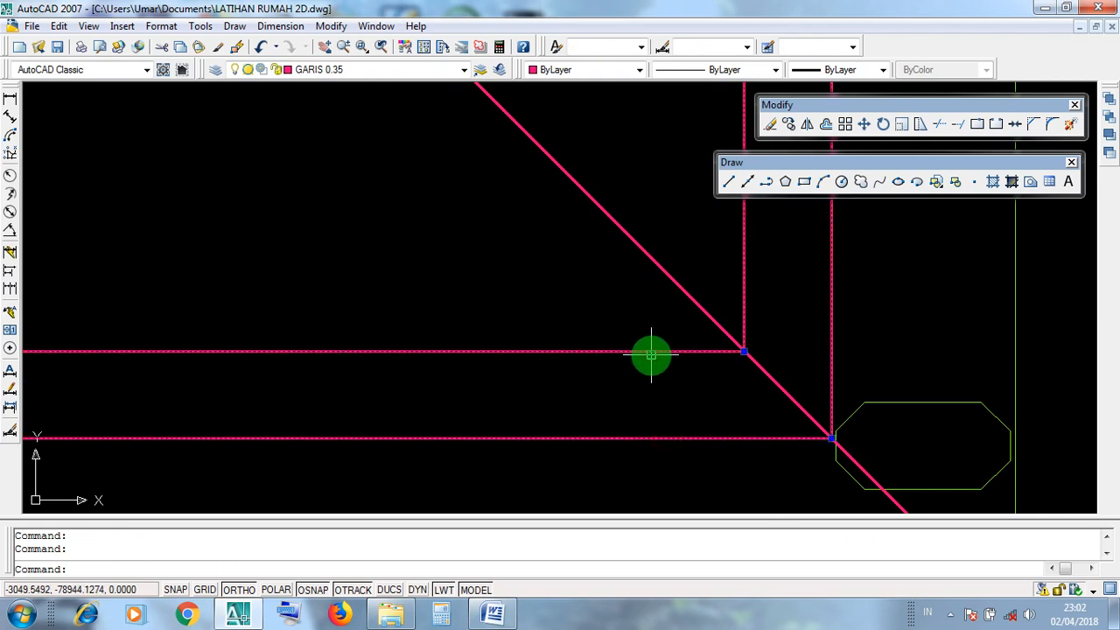
key(Escape)
middle_drag(742, 358, 710, 408)
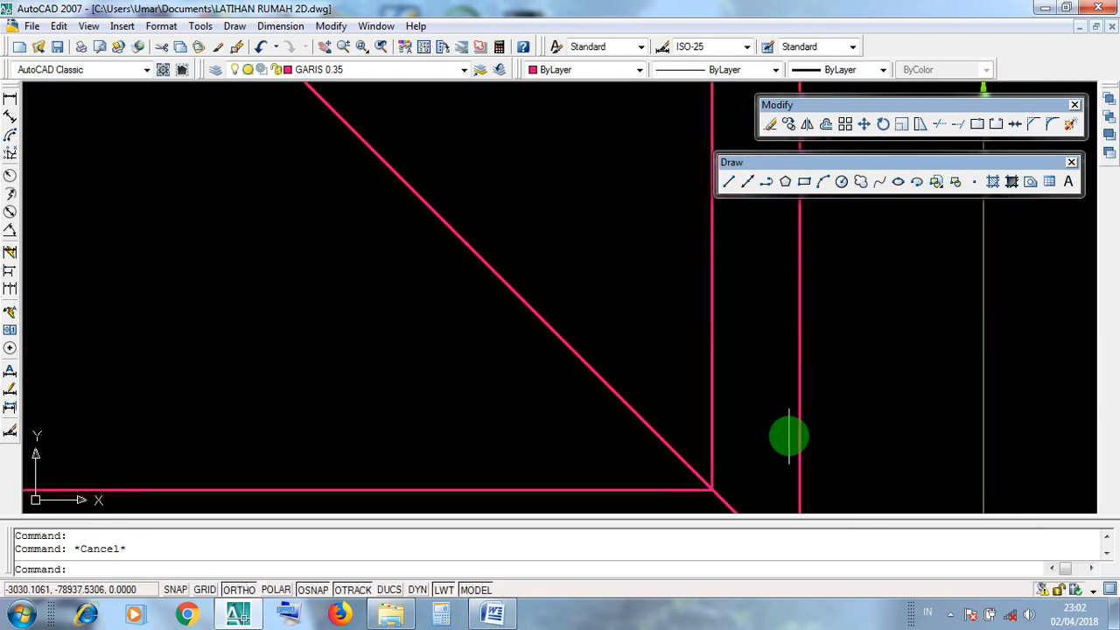
click(802, 429)
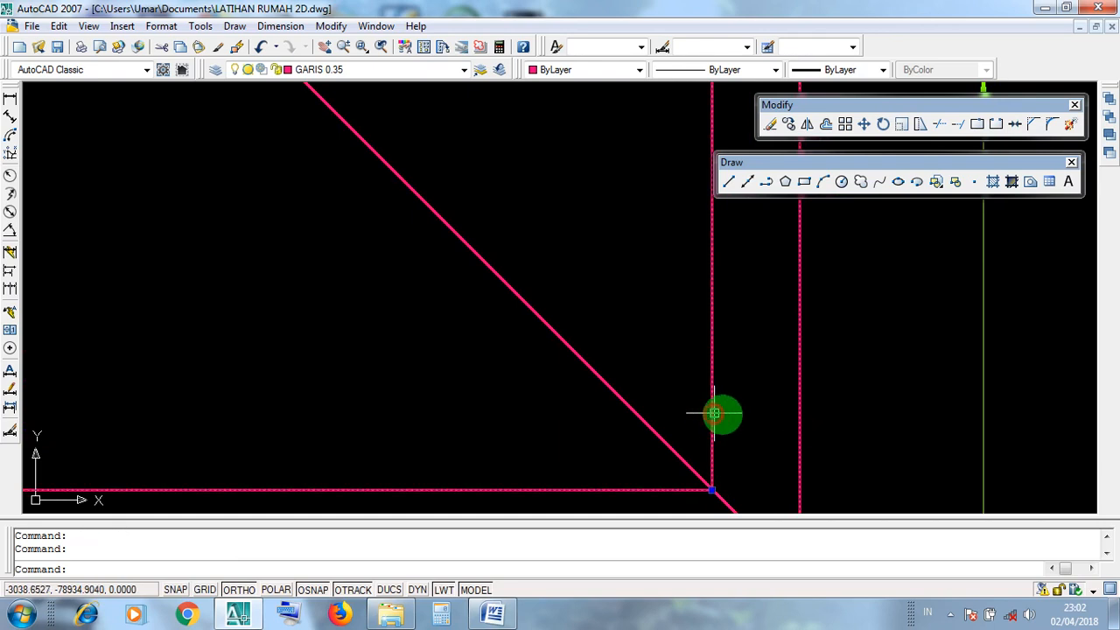
middle_drag(840, 445, 752, 320)
key(Escape)
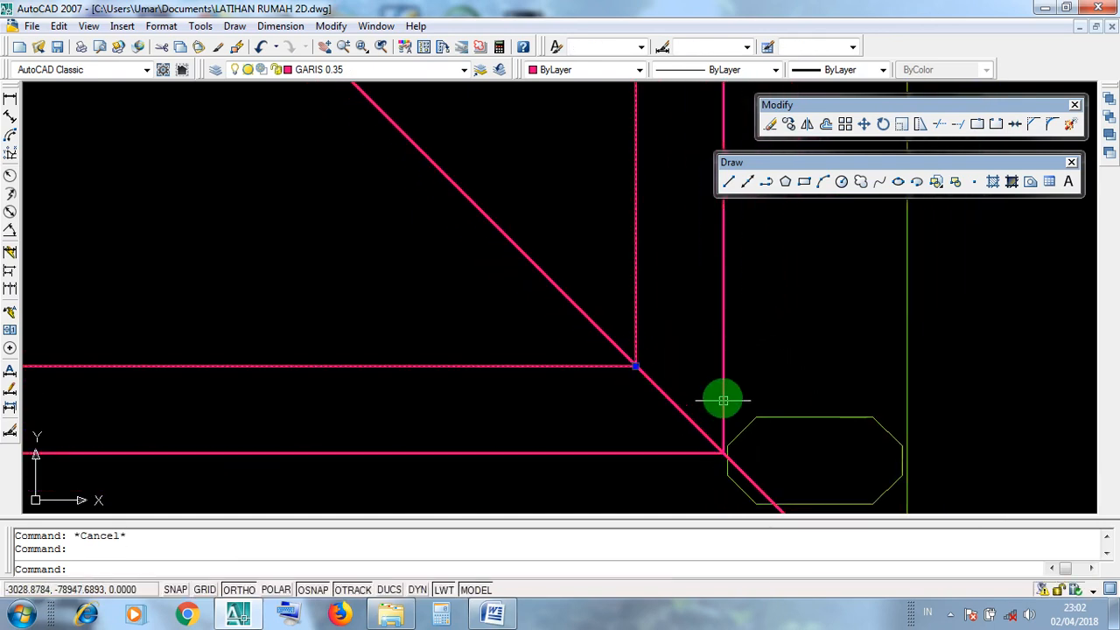
key(Escape)
click(692, 321)
click(672, 286)
click(548, 427)
click(497, 394)
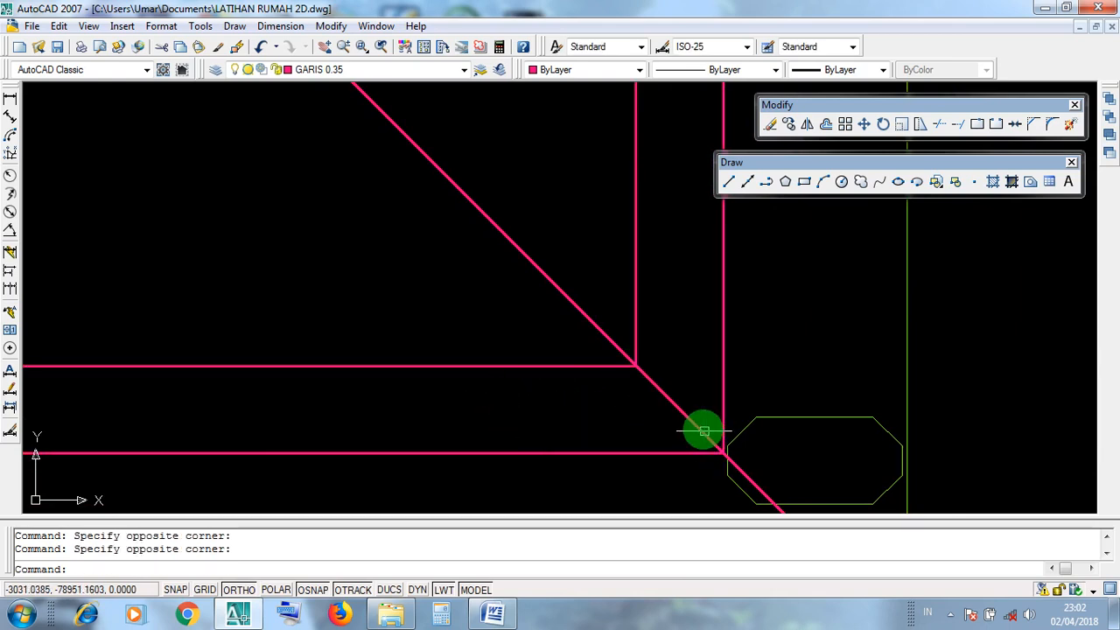
scroll(731, 406, up, 4)
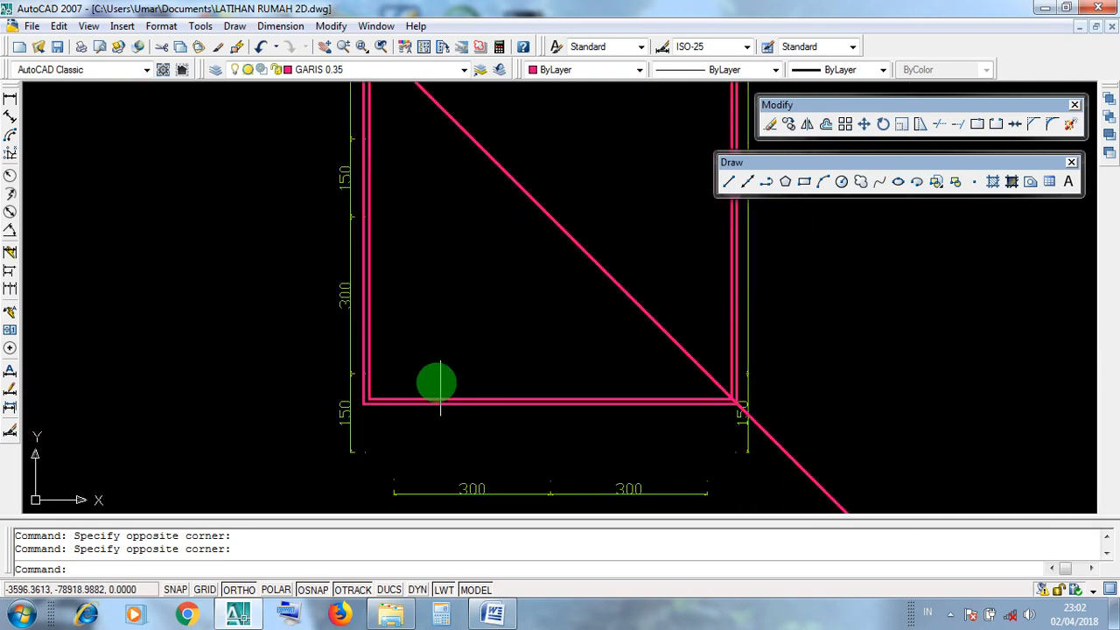
Draw a diagonal construction line through the lower-left corners of the outer and inner roof rectangles.
scroll(365, 394, up, 8)
scroll(353, 415, up, 2)
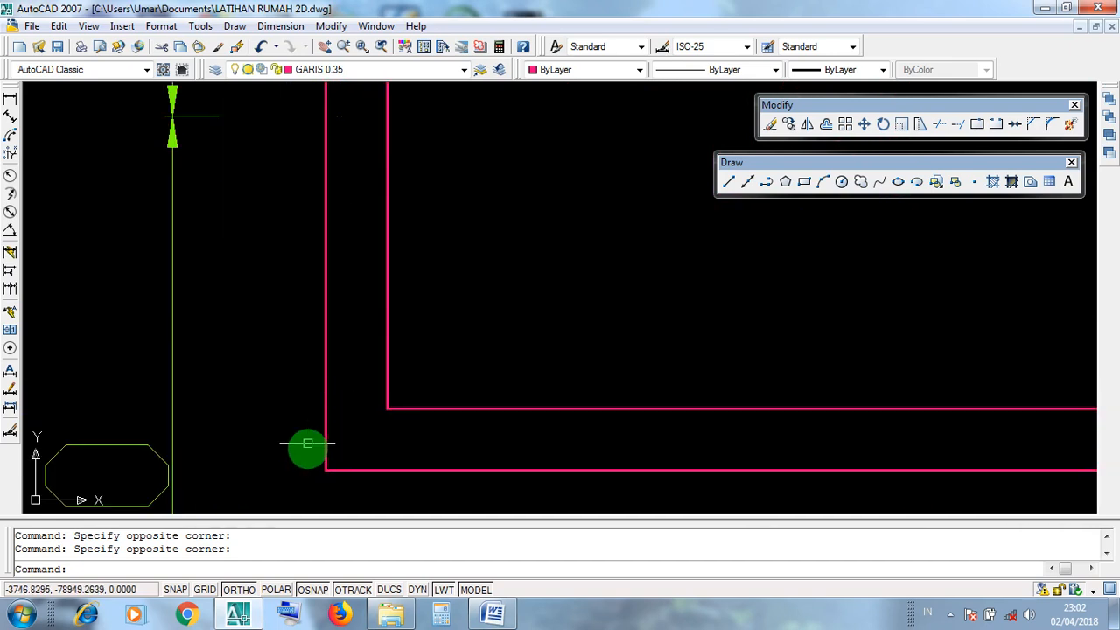
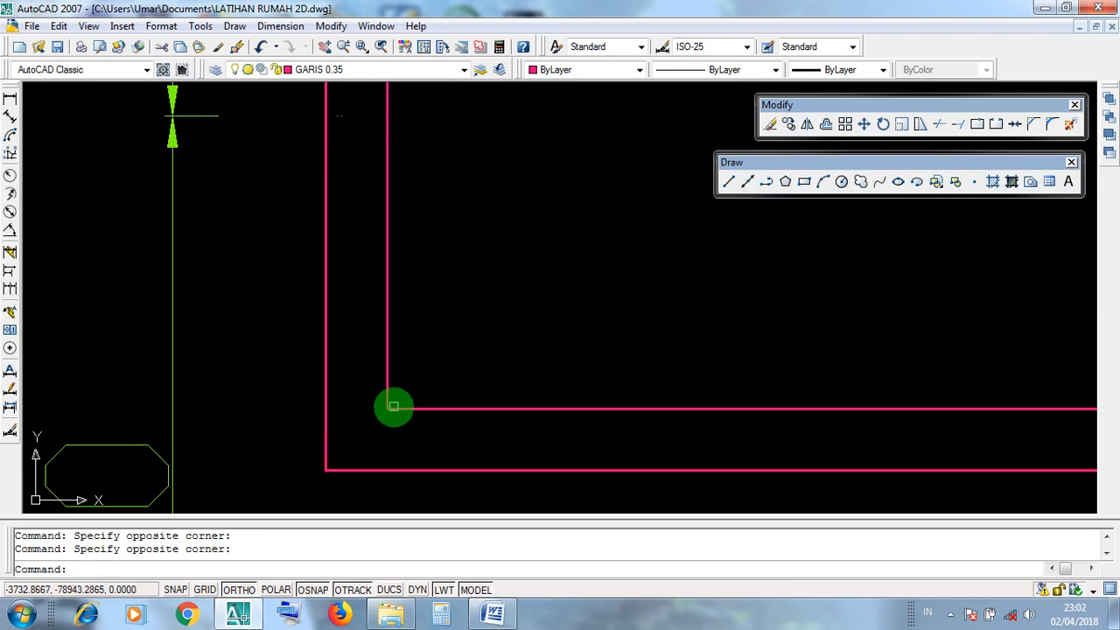
click(729, 184)
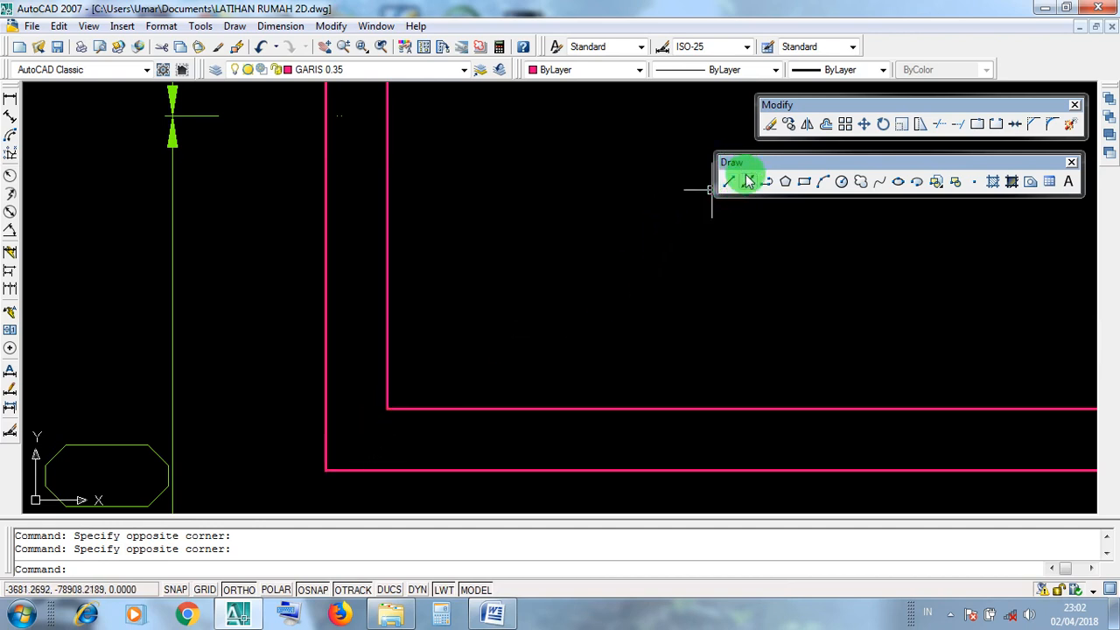
click(748, 182)
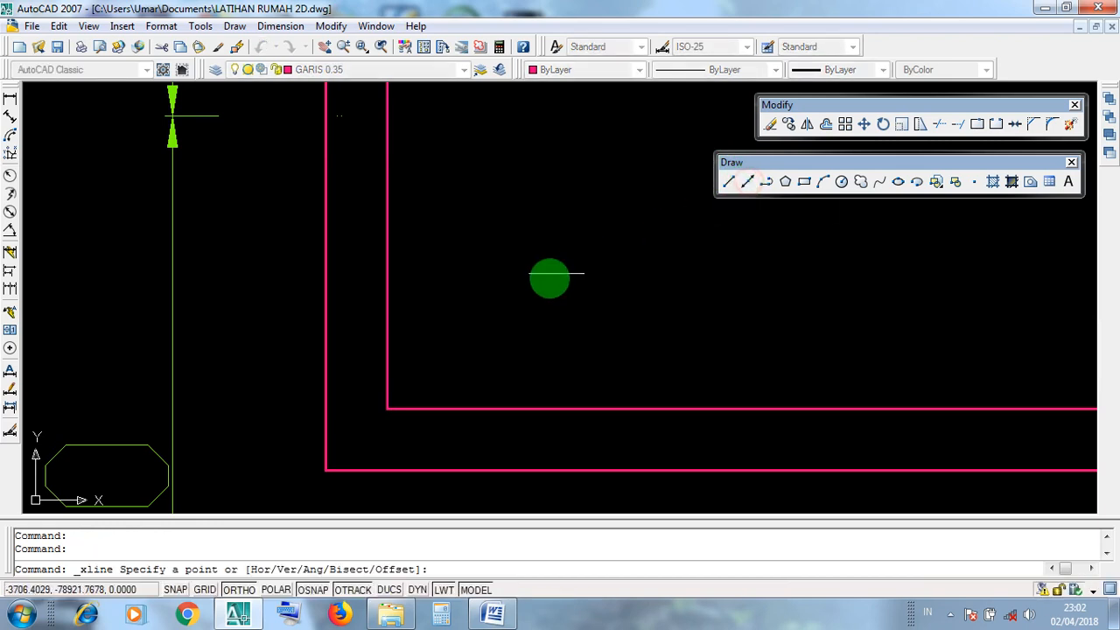
click(326, 472)
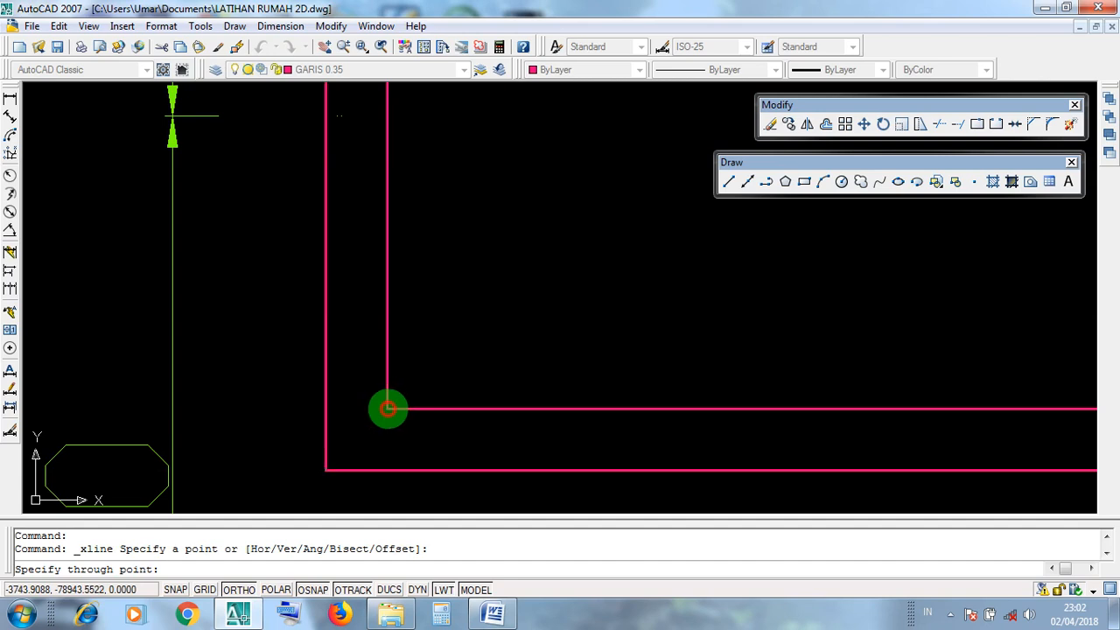
click(388, 408)
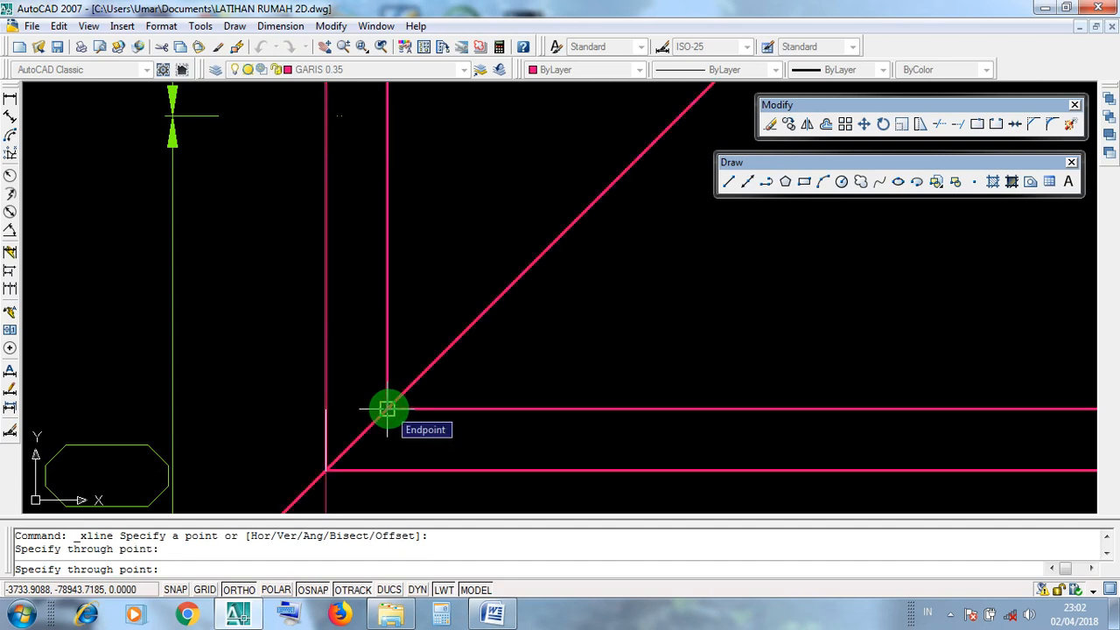
key(Return)
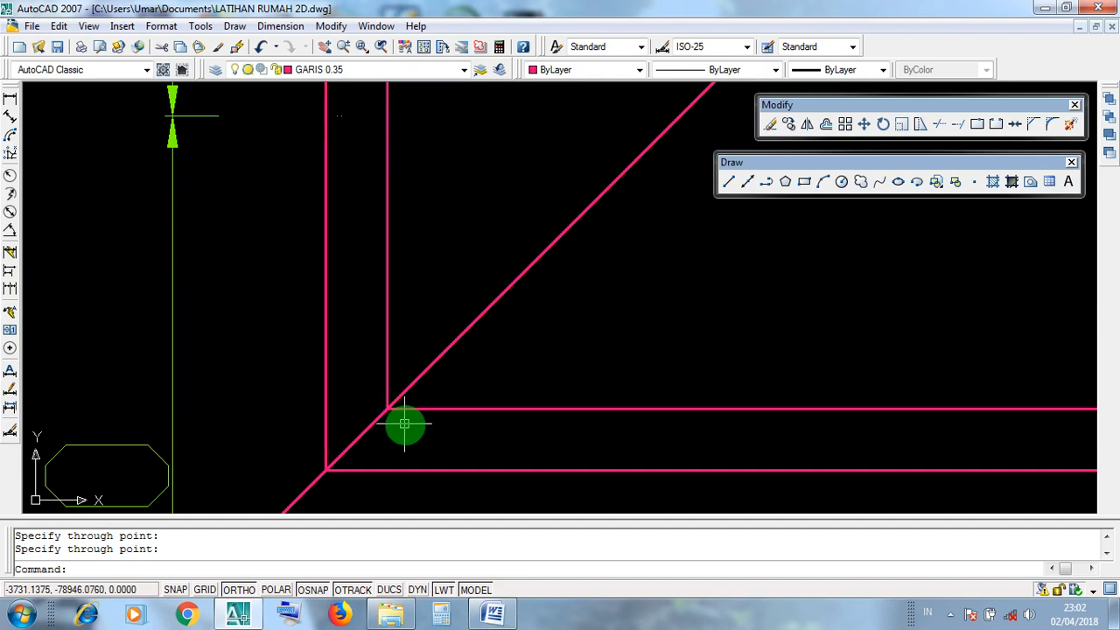
Inspect the two diagonal construction lines where they cross inside the roof plan and at its lower corners.
scroll(394, 415, down, 4)
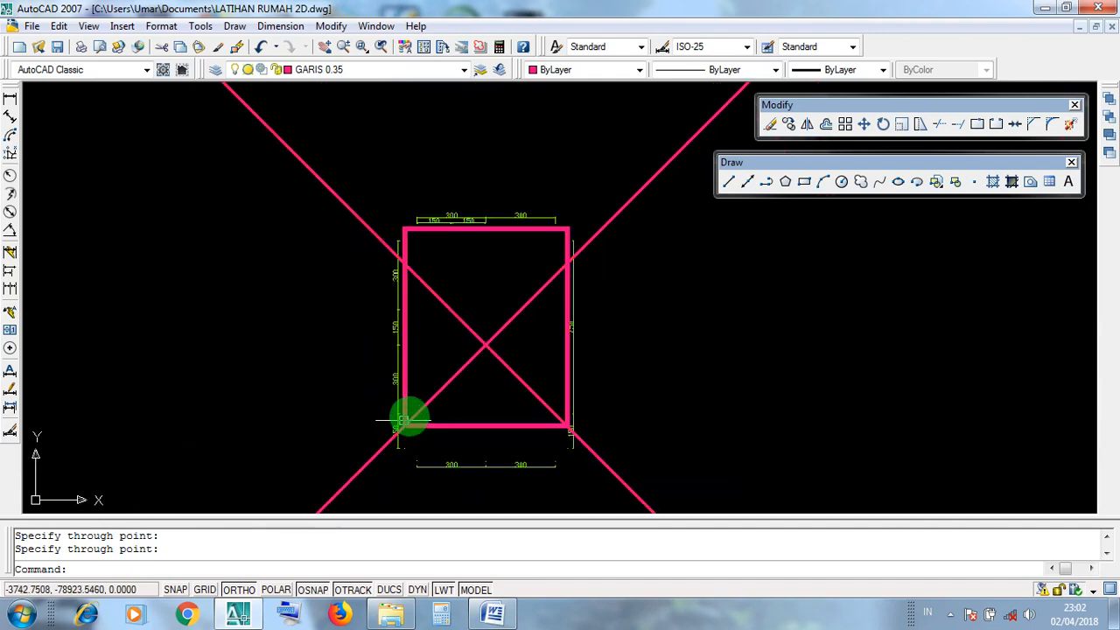
scroll(456, 402, up, 3)
scroll(457, 402, up, 2)
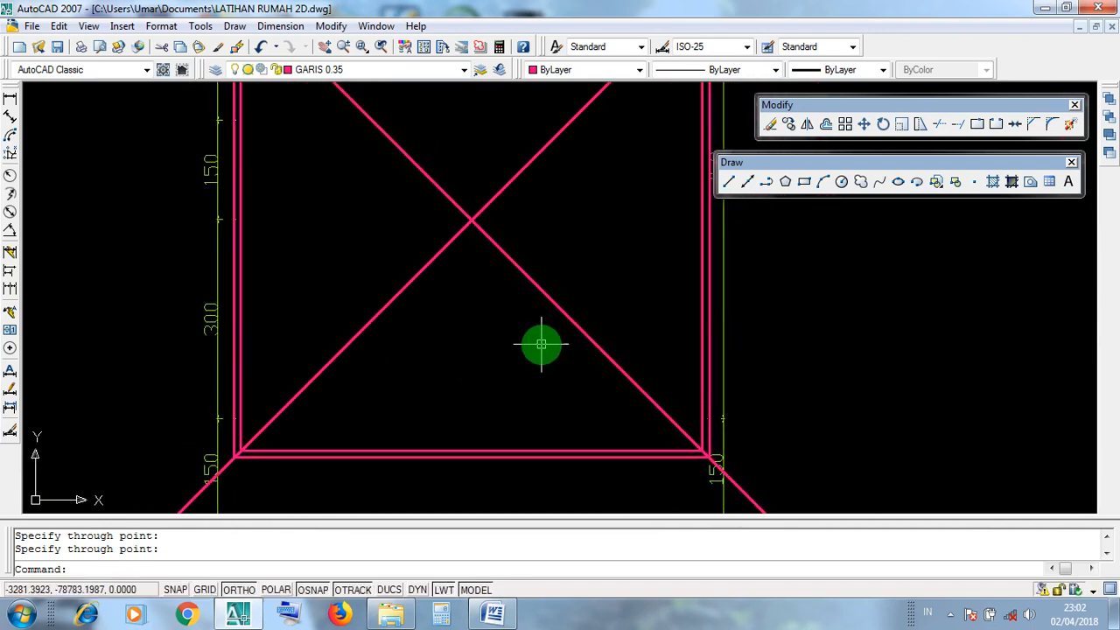
scroll(540, 342, down, 4)
click(533, 353)
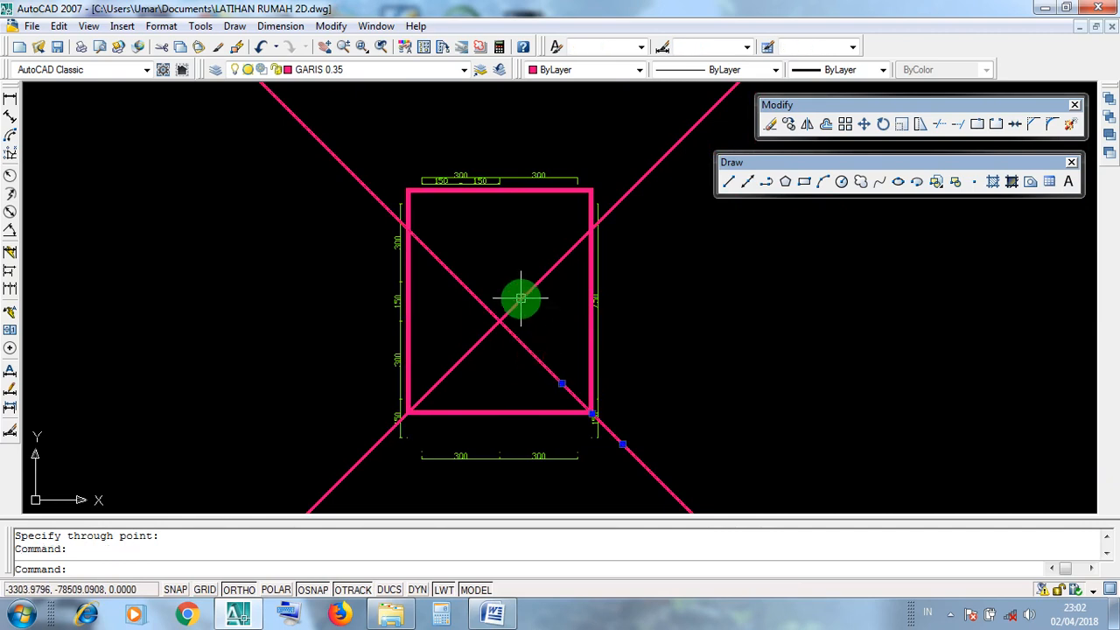
key(Escape)
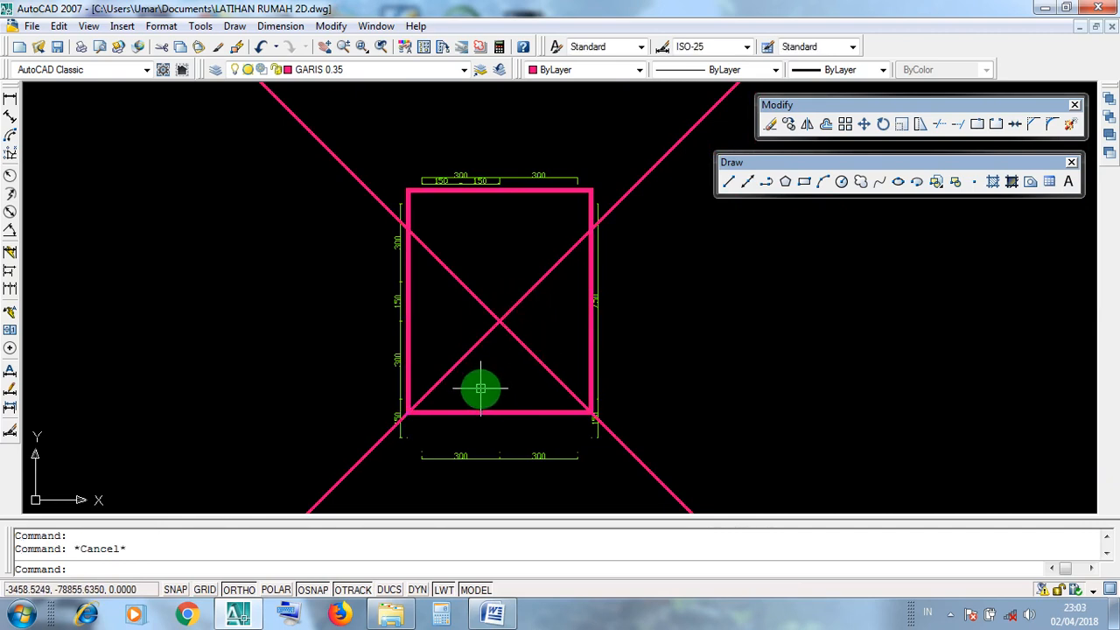
Delete the inner roof rectangle, keeping the outer rectangle and both diagonal construction lines.
scroll(481, 388, up, 2)
scroll(481, 388, up, 4)
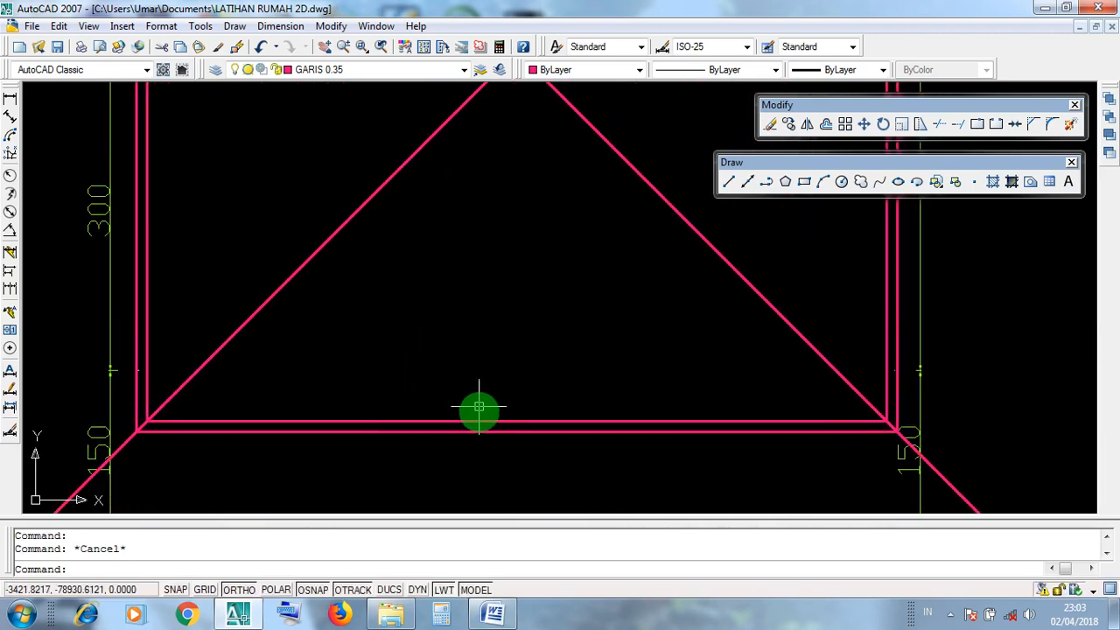
scroll(485, 422, up, 1)
scroll(485, 423, down, 2)
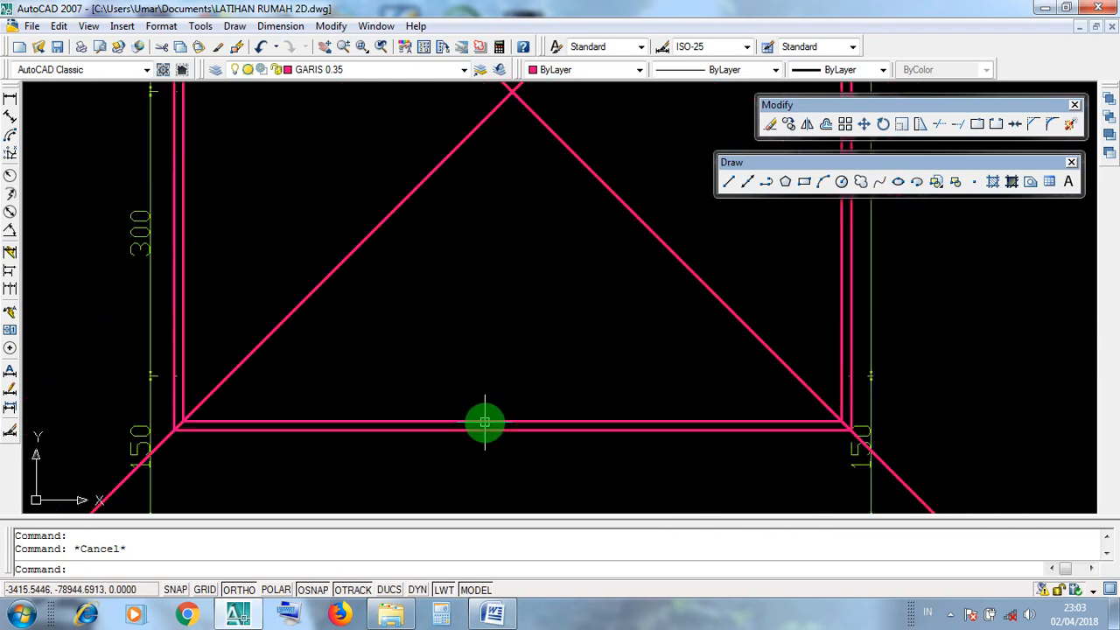
click(481, 422)
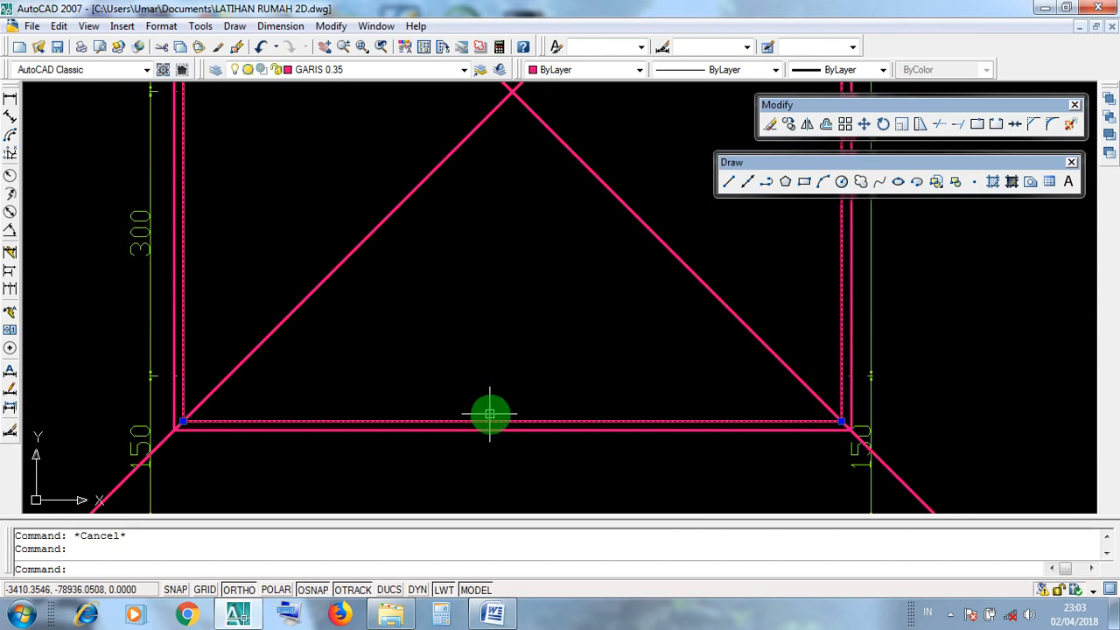
scroll(498, 423, up, 3)
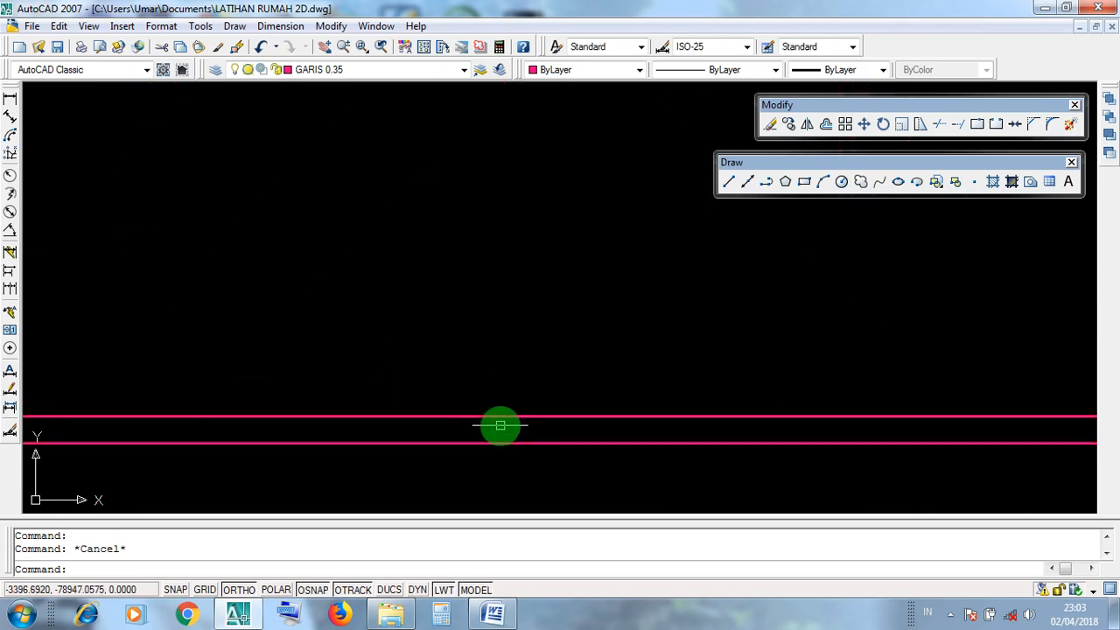
click(498, 423)
scroll(481, 377, down, 4)
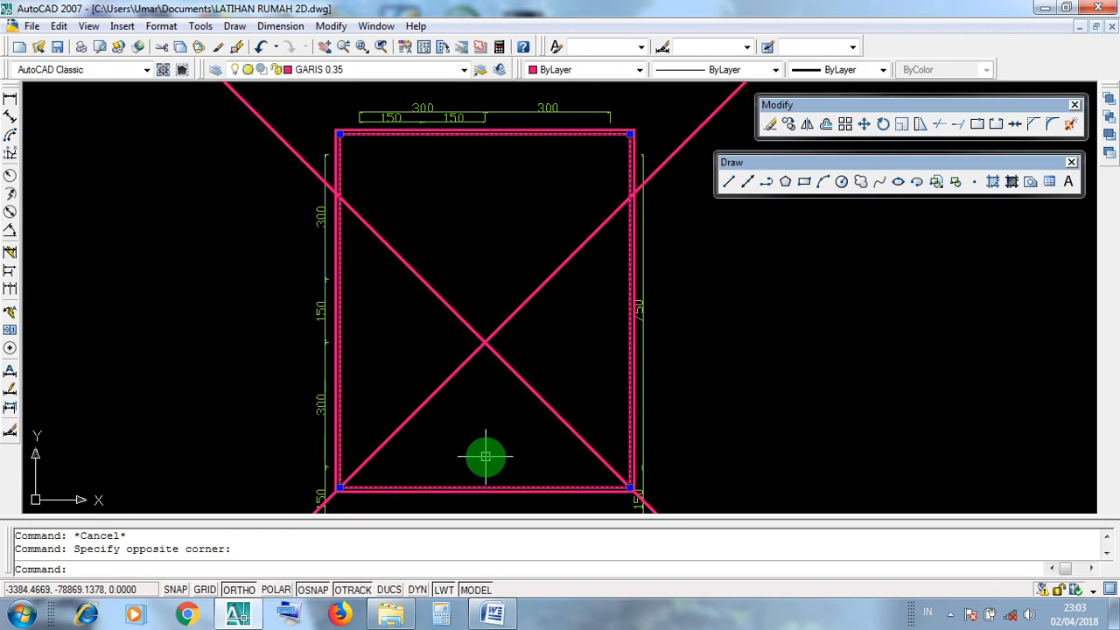
key(Delete)
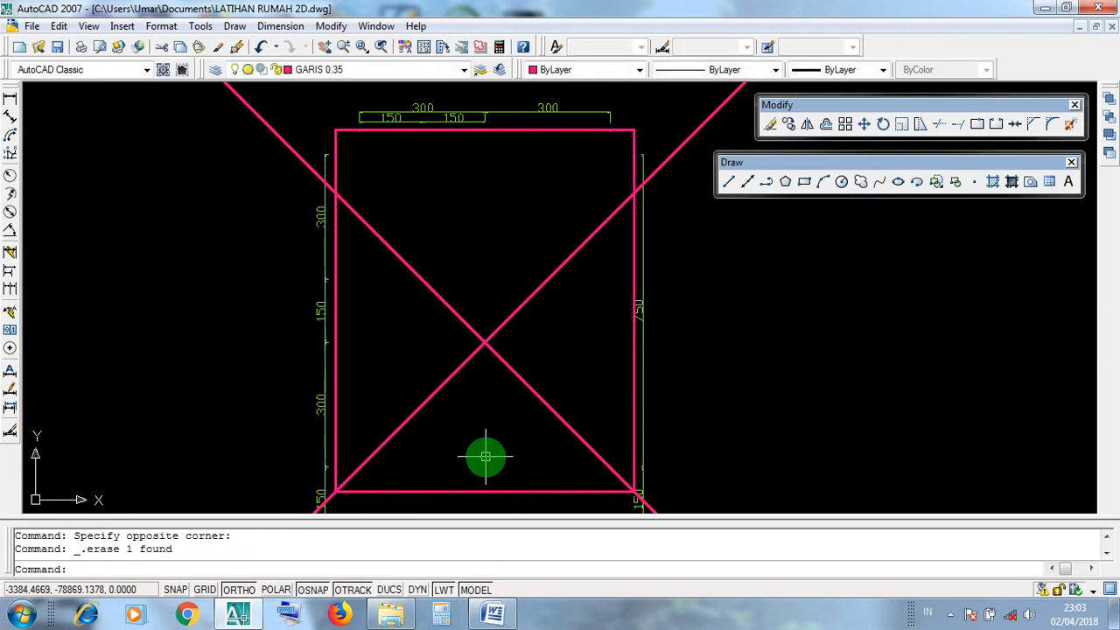
key(Escape)
scroll(445, 492, up, 4)
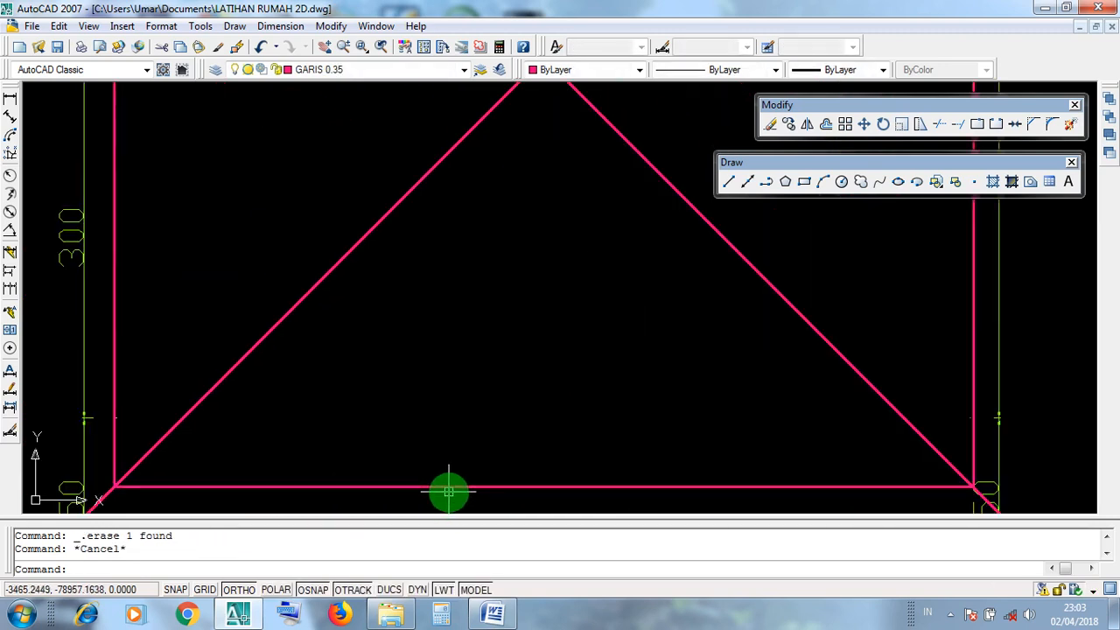
click(410, 444)
key(Escape)
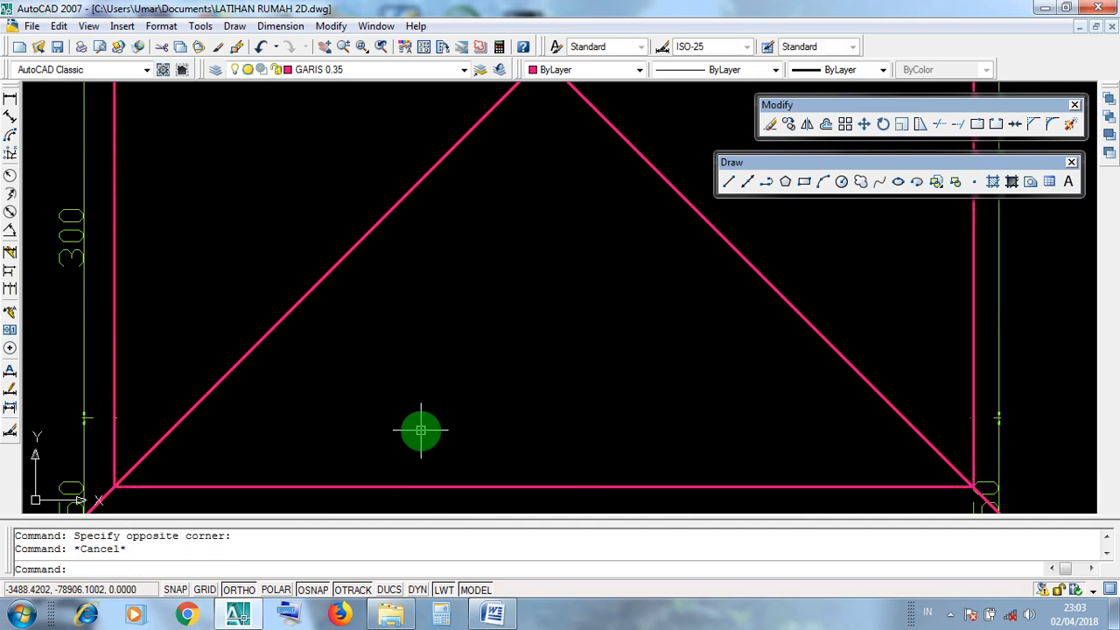
scroll(505, 410, down, 4)
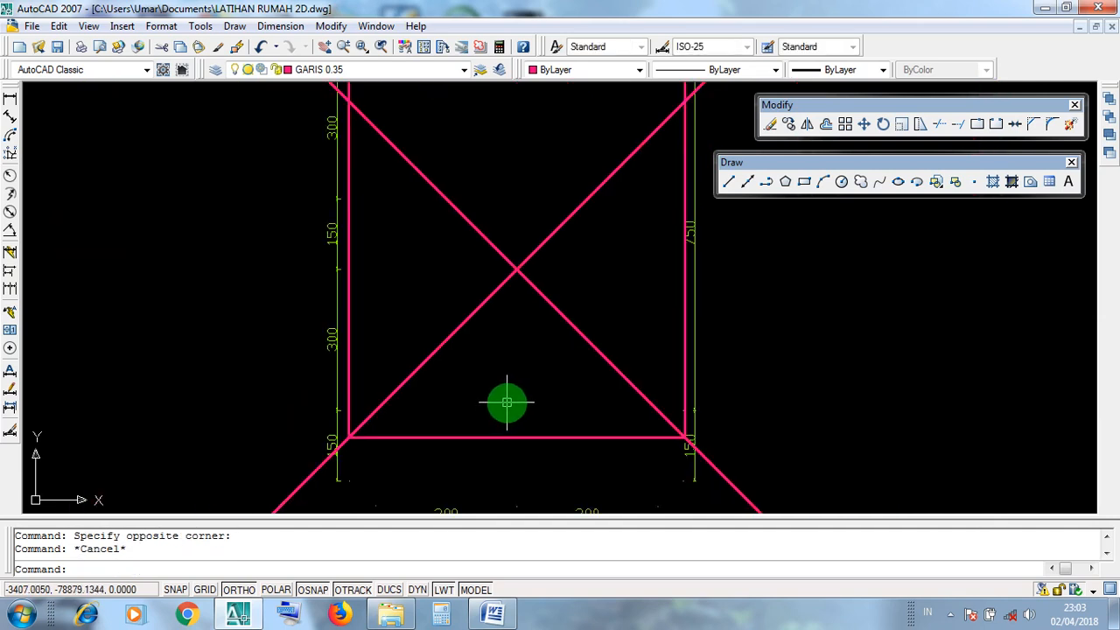
scroll(506, 403, up, 1)
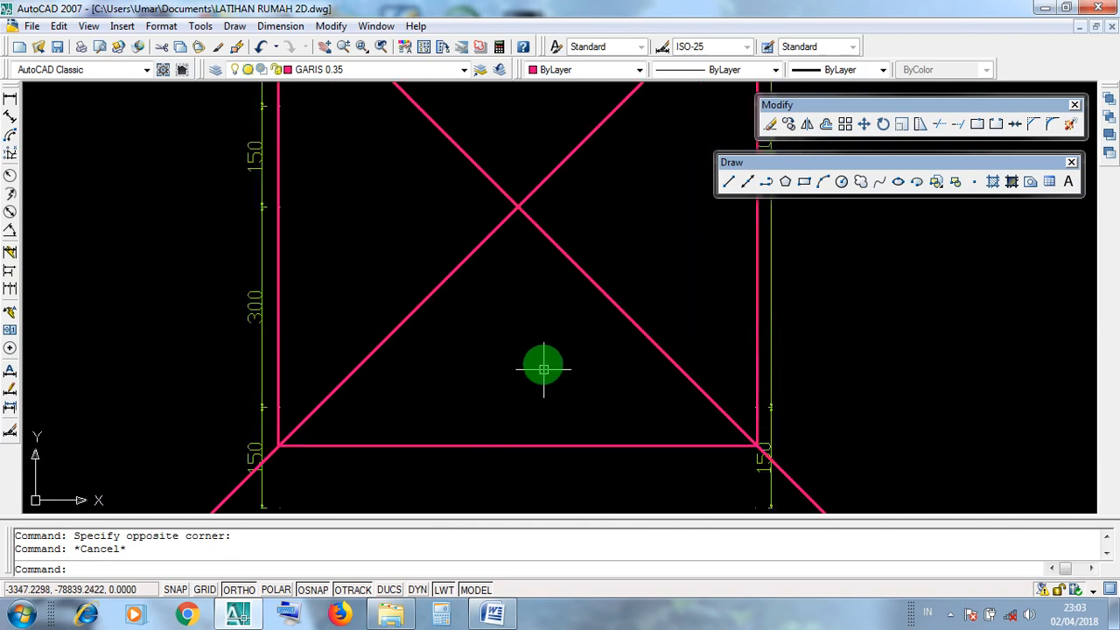
scroll(542, 472, down, 5)
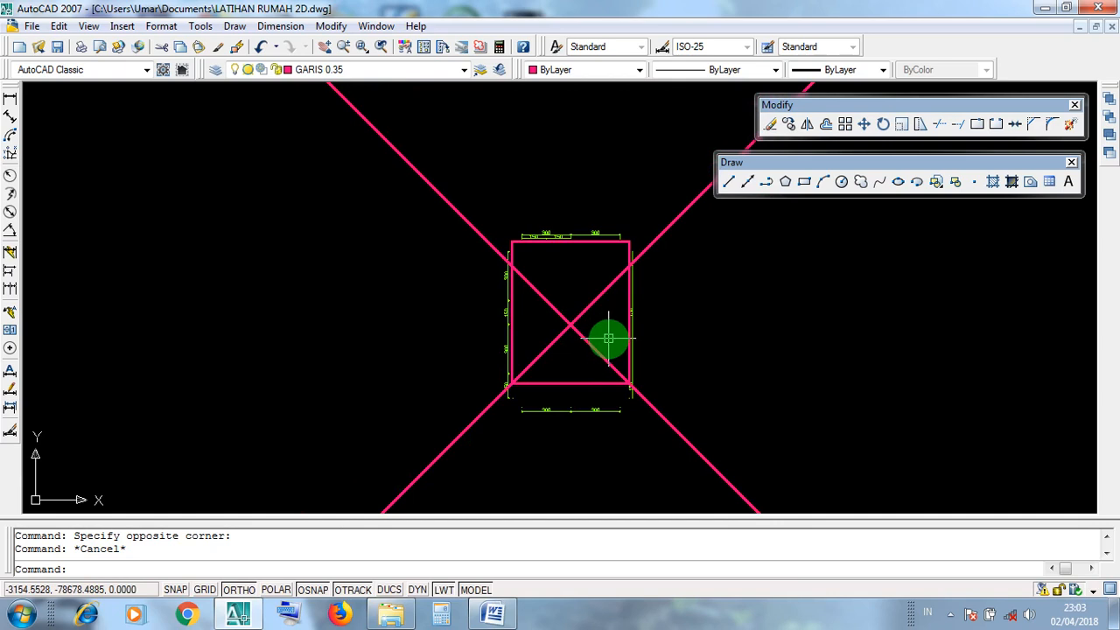
scroll(600, 352, up, 4)
key(Escape)
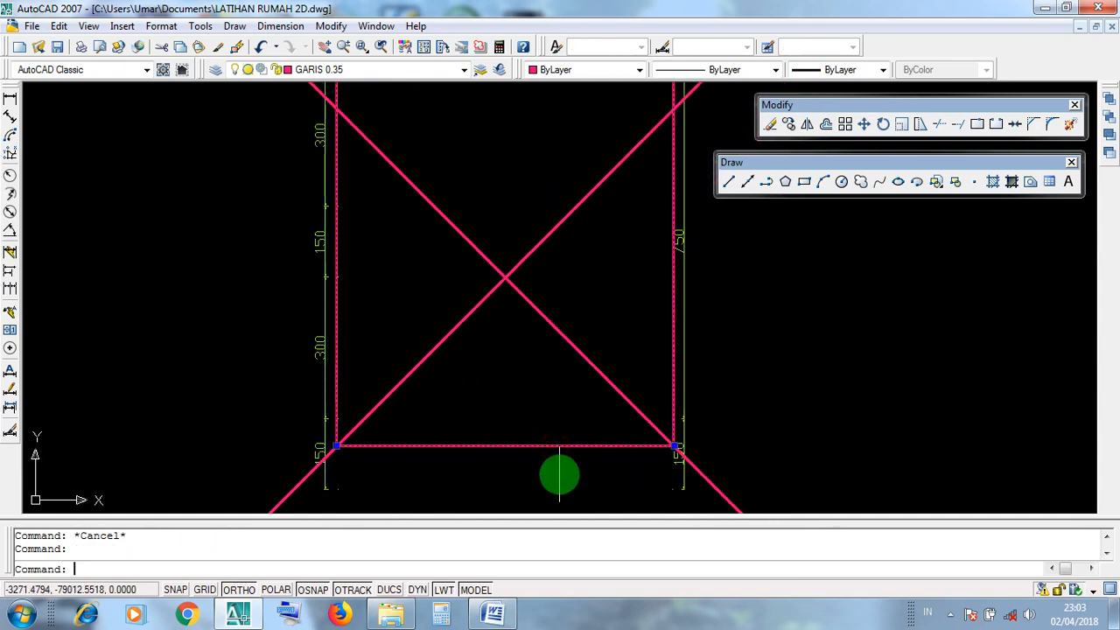
key(Escape)
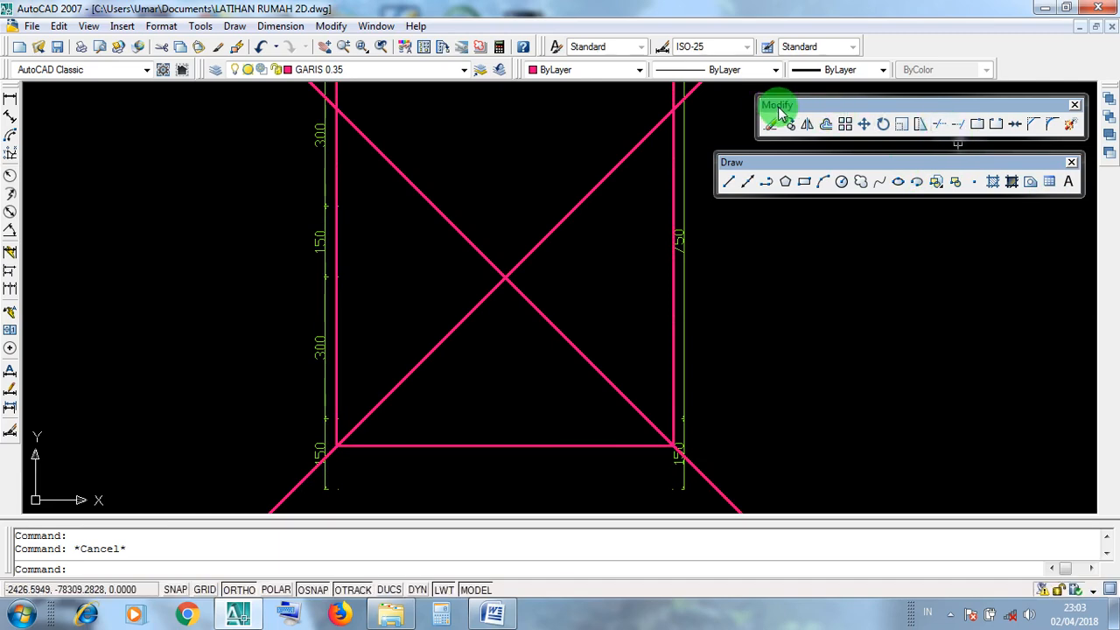
click(1045, 9)
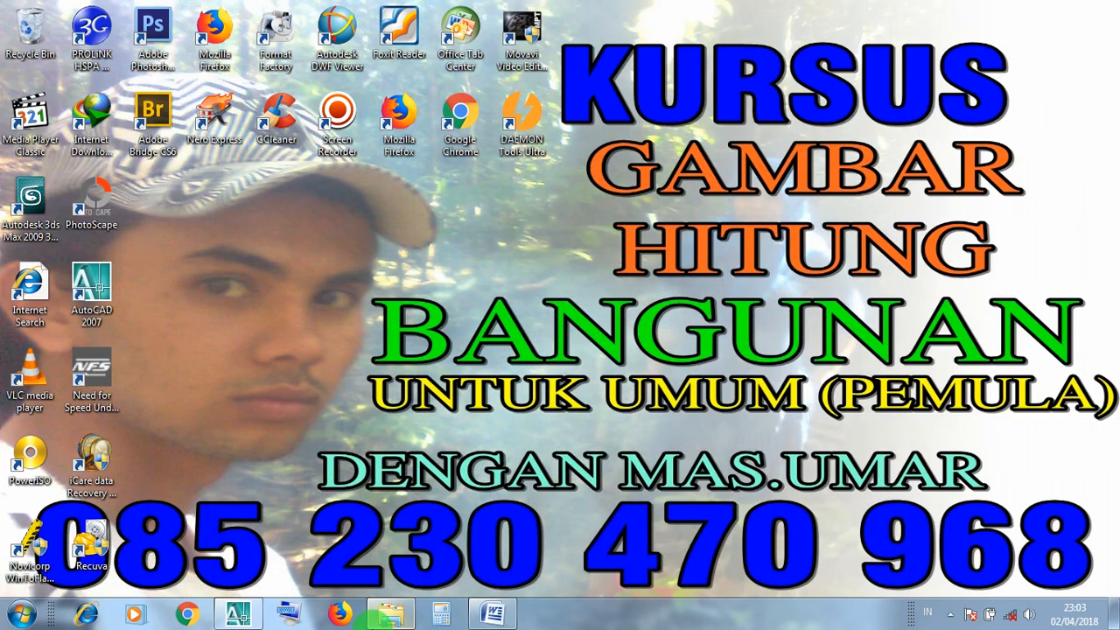
click(491, 612)
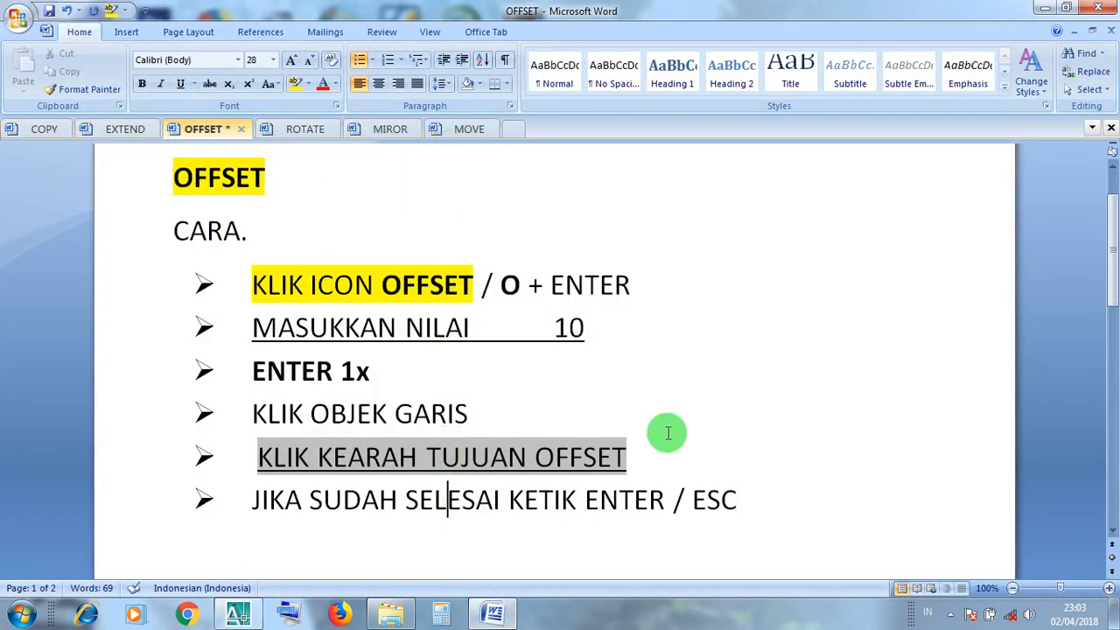
click(1043, 8)
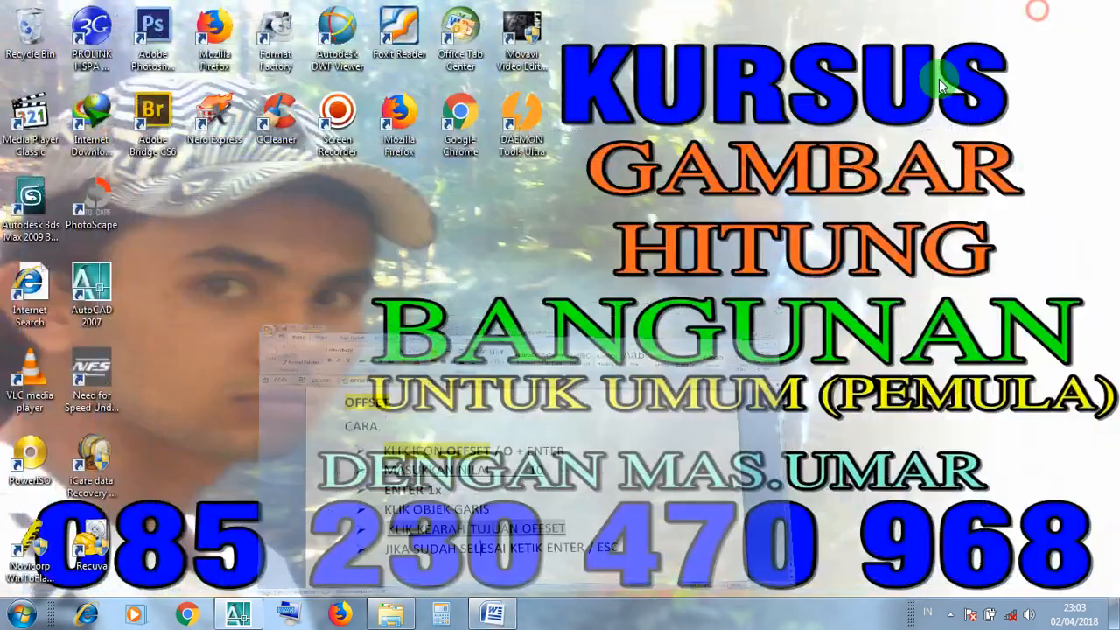
click(237, 613)
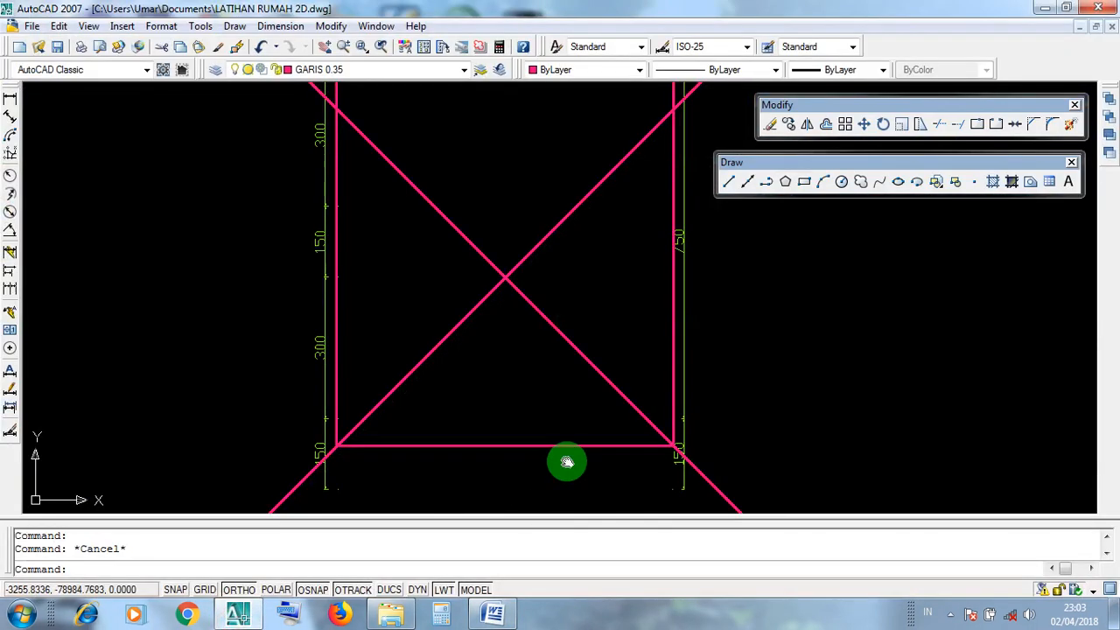
Examine the magenta rectangle and the two crossing diagonal lines that extend beyond its corners.
middle_drag(566, 461, 560, 358)
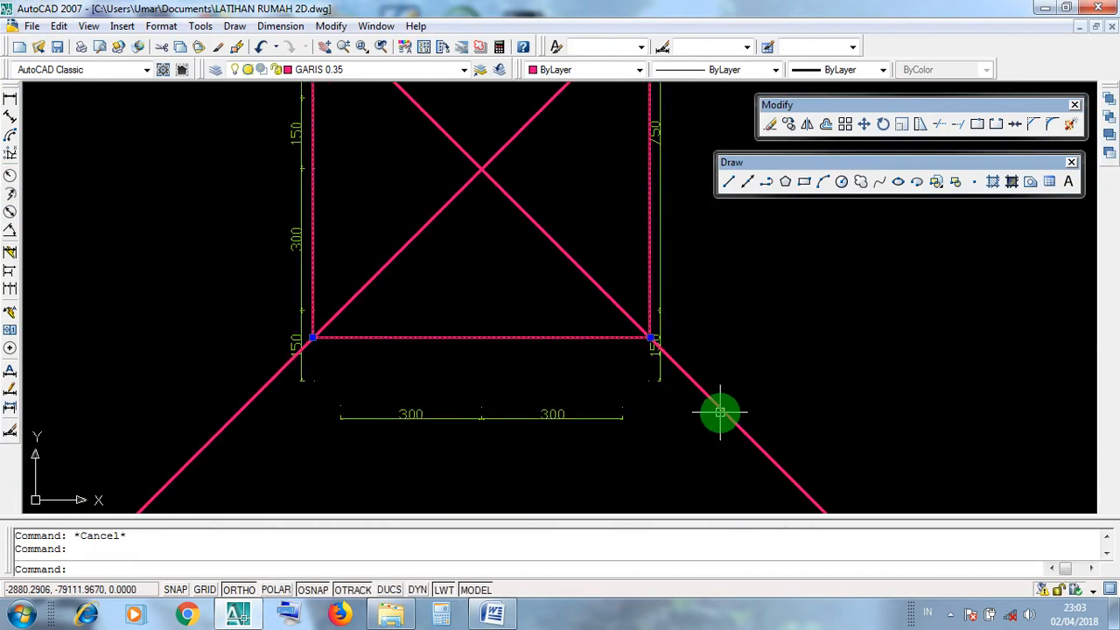
scroll(707, 397, down, 8)
middle_drag(743, 438, 665, 332)
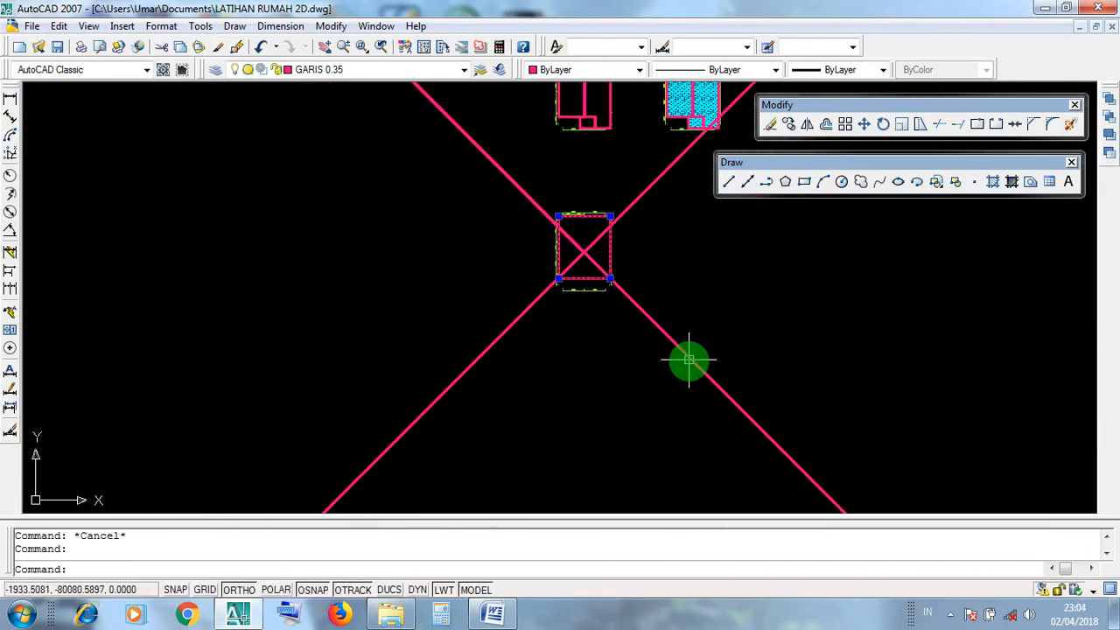
click(689, 359)
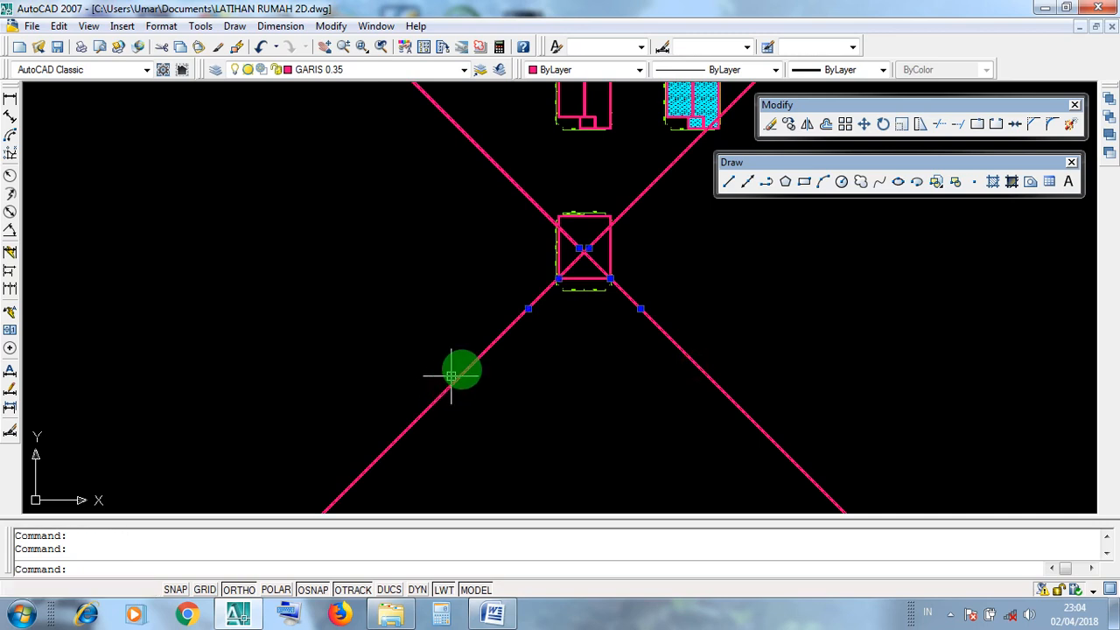
key(Escape)
scroll(590, 260, up, 8)
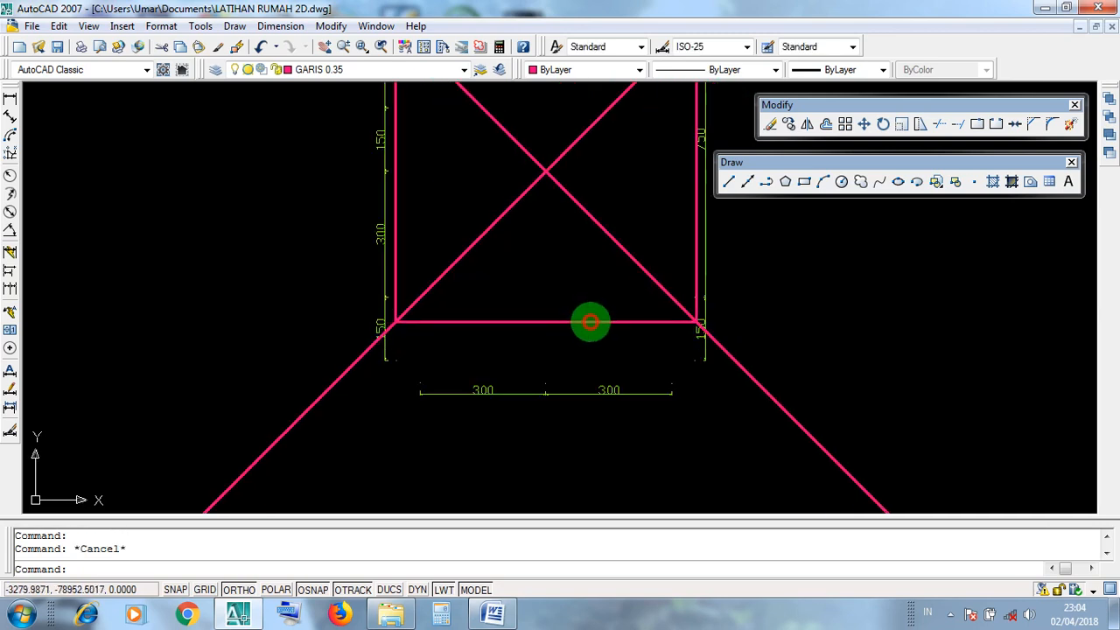
middle_drag(555, 288, 555, 417)
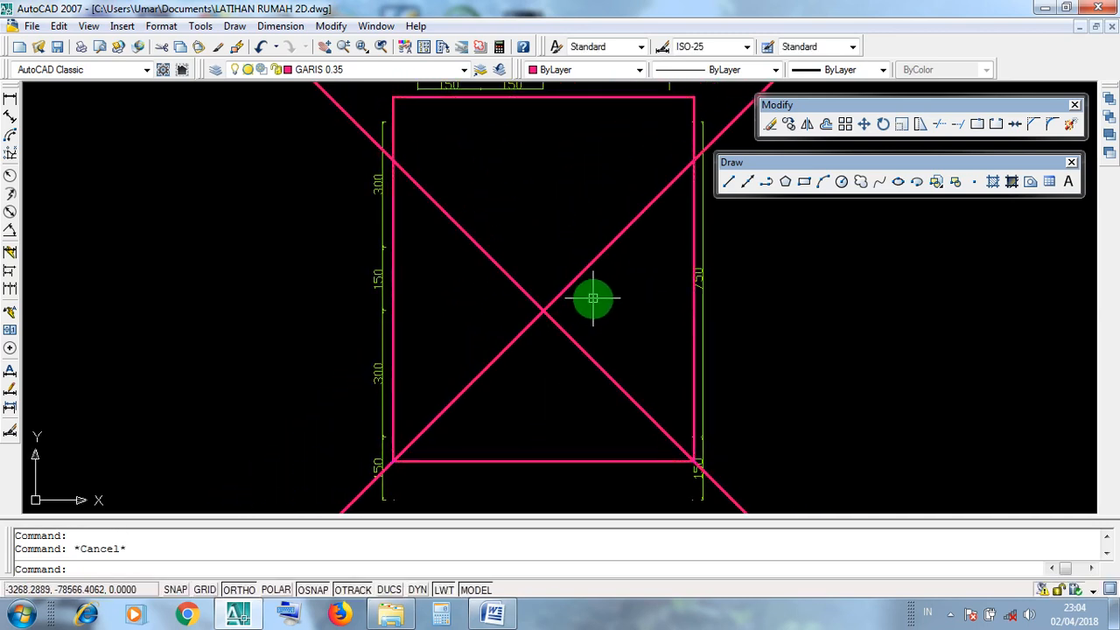
click(593, 298)
click(617, 303)
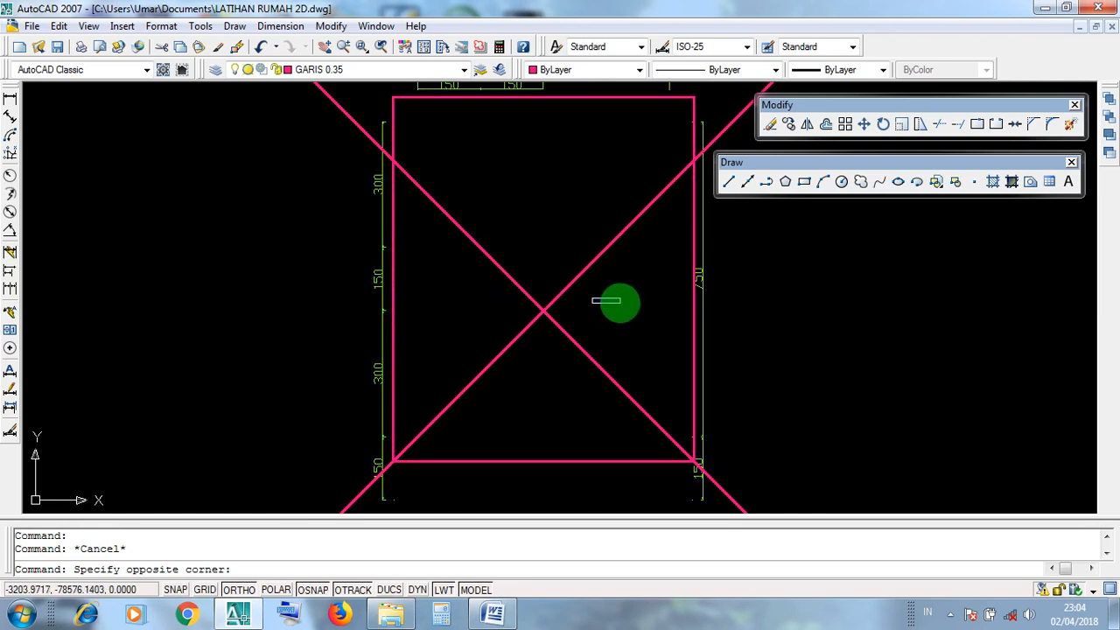
middle_drag(617, 318, 601, 324)
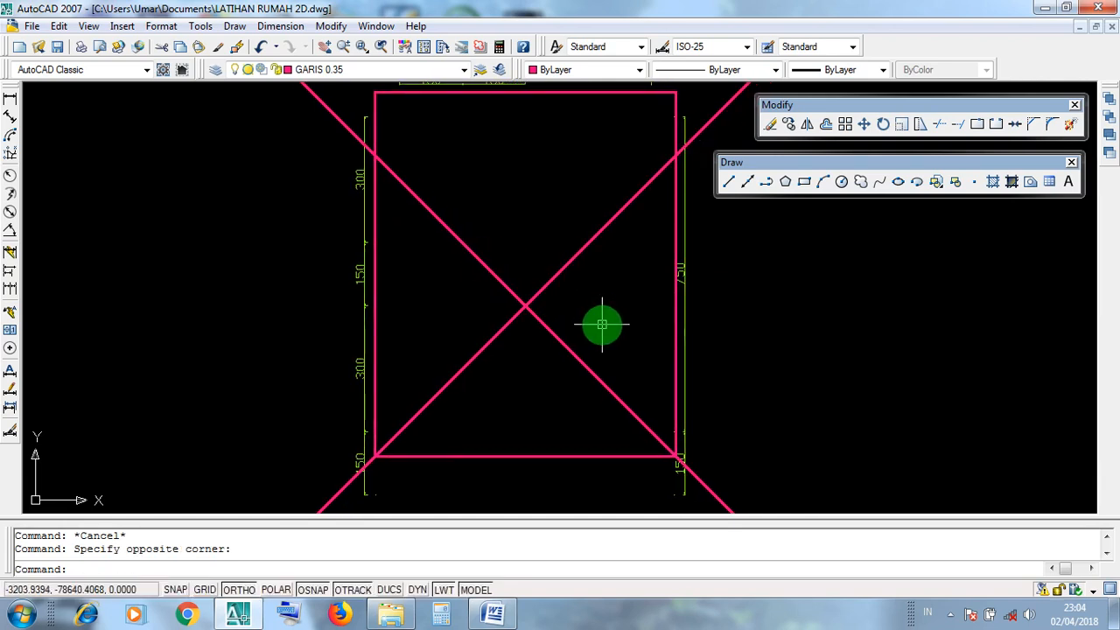
click(1043, 8)
click(949, 614)
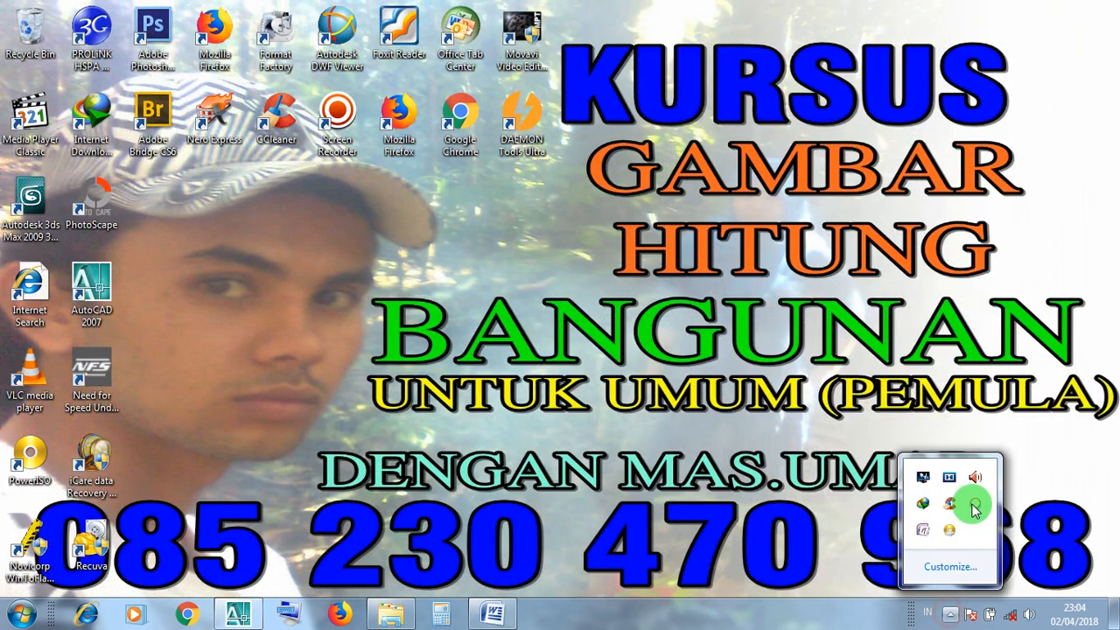
right_click(976, 506)
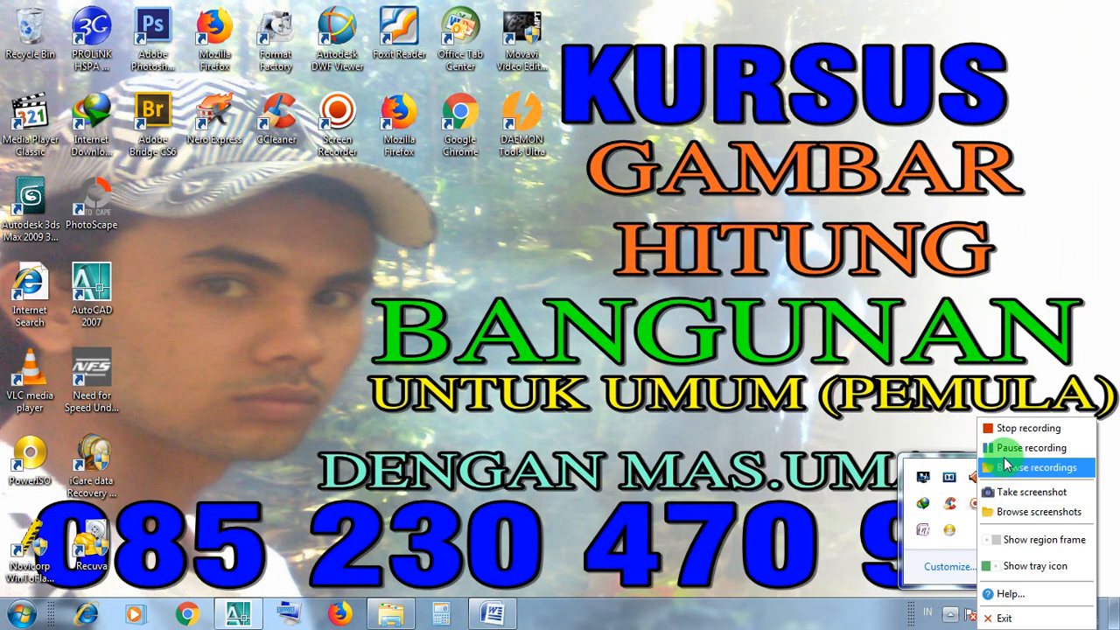
click(1011, 450)
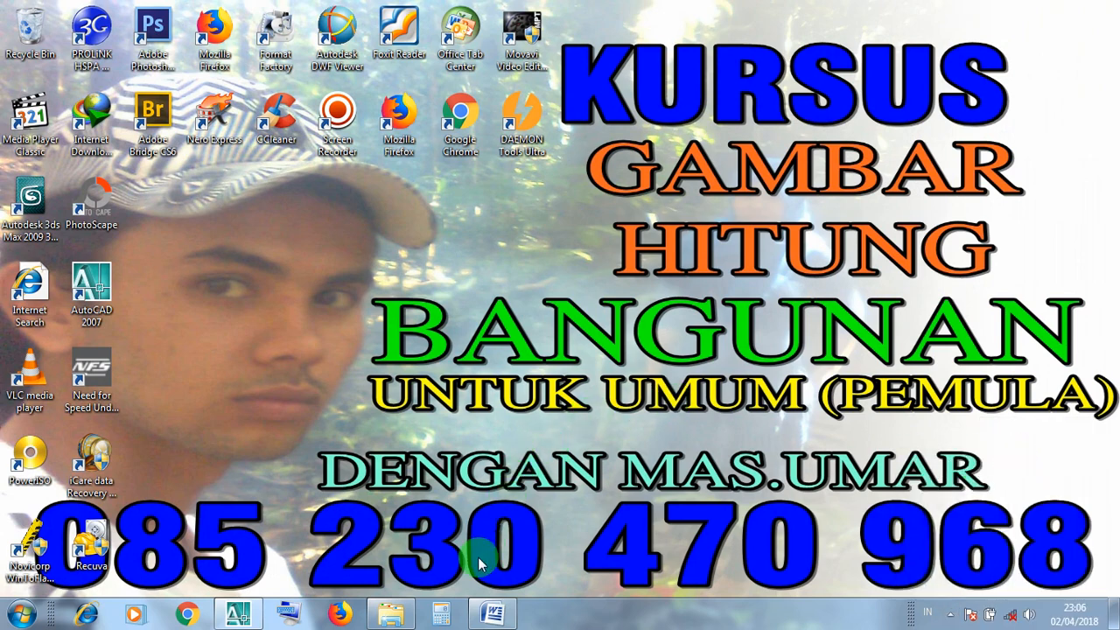
Switch to Word and review the TRIM notes for method 2 with reference lines and method 3 without them.
click(495, 616)
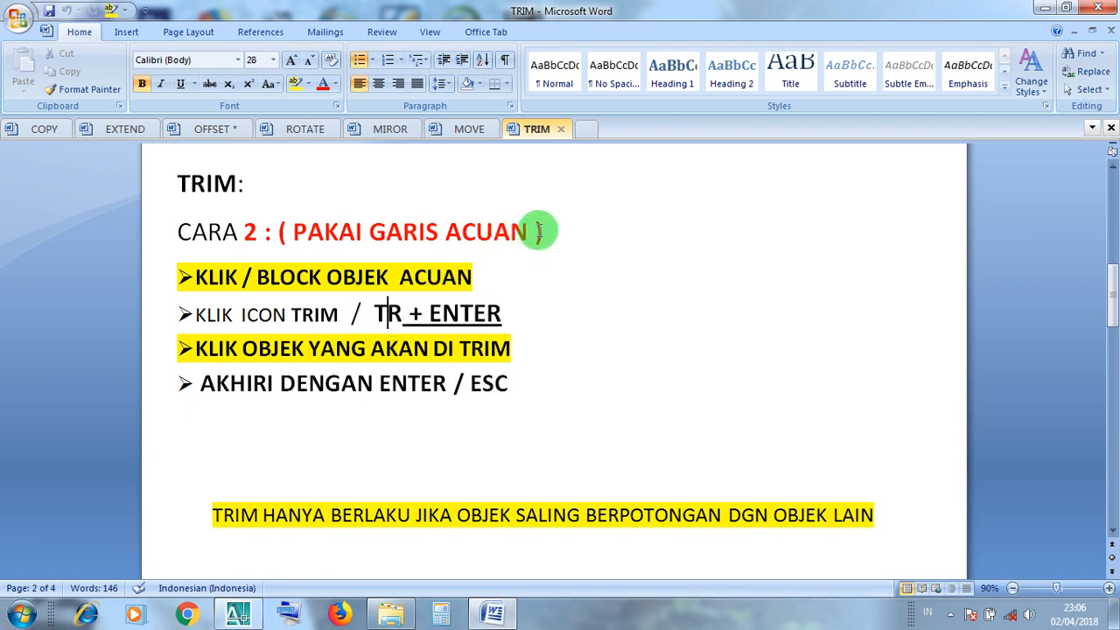
drag(556, 232, 160, 230)
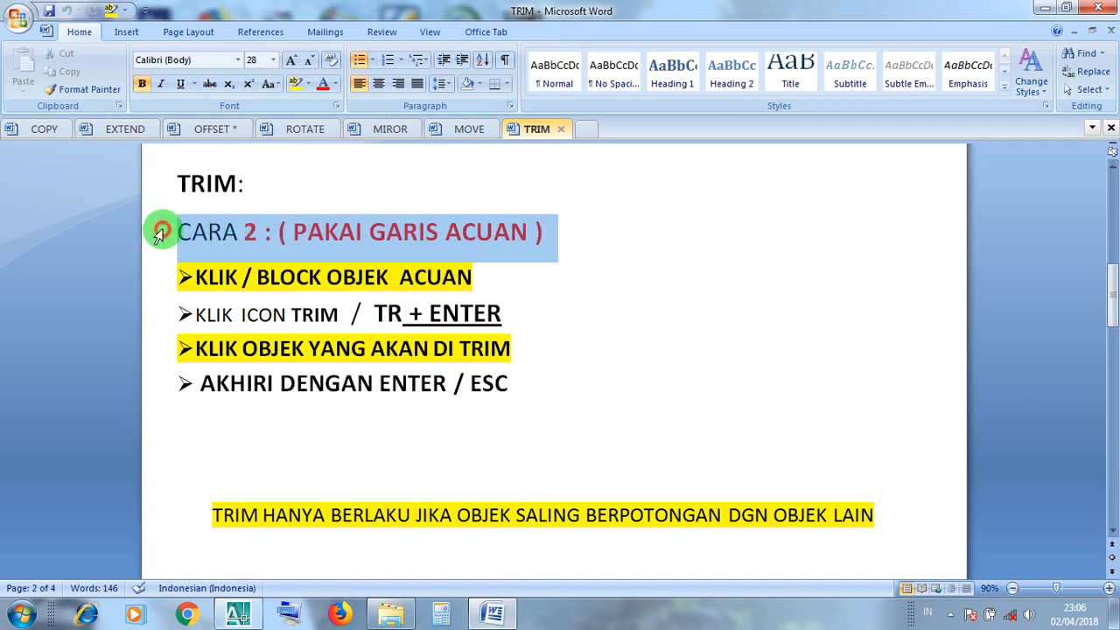
click(249, 277)
scroll(252, 276, down, 10)
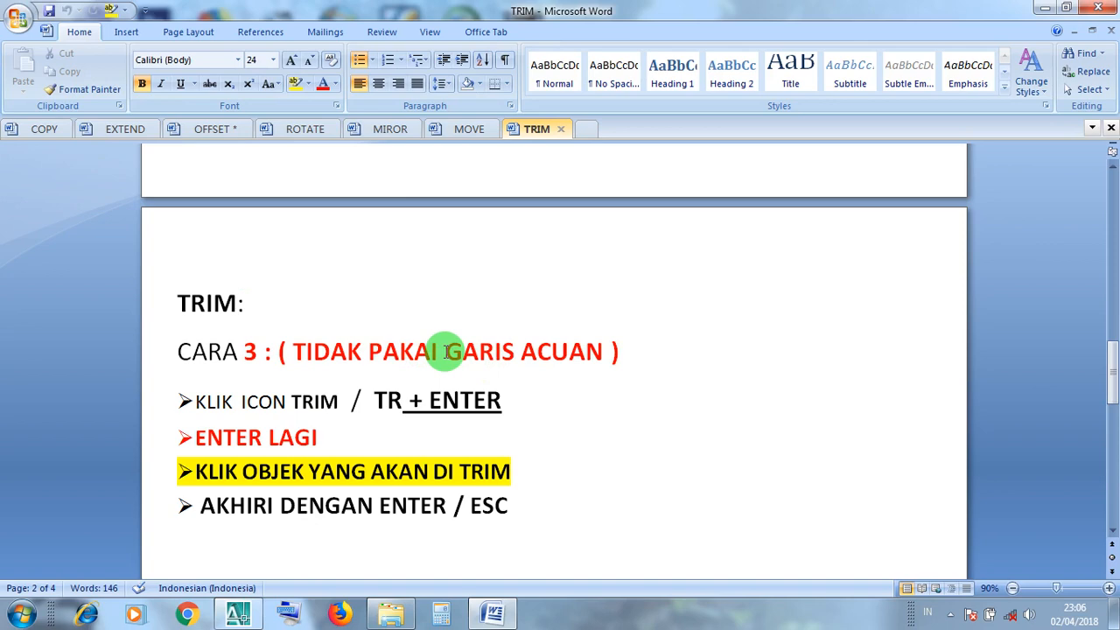
scroll(443, 352, down, 3)
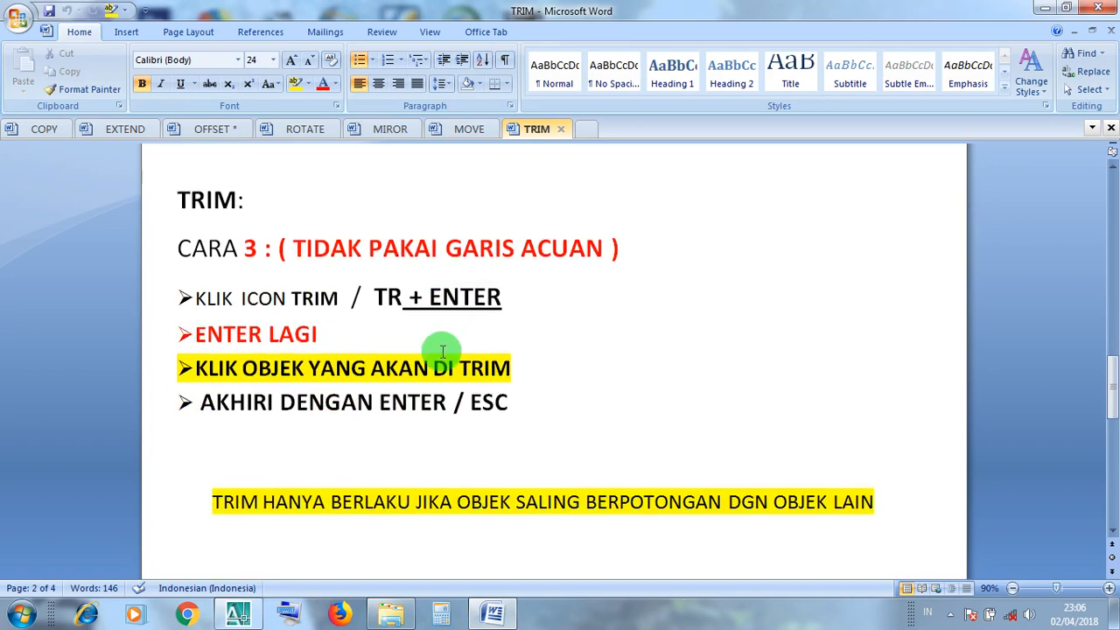
scroll(443, 351, up, 9)
scroll(442, 352, up, 2)
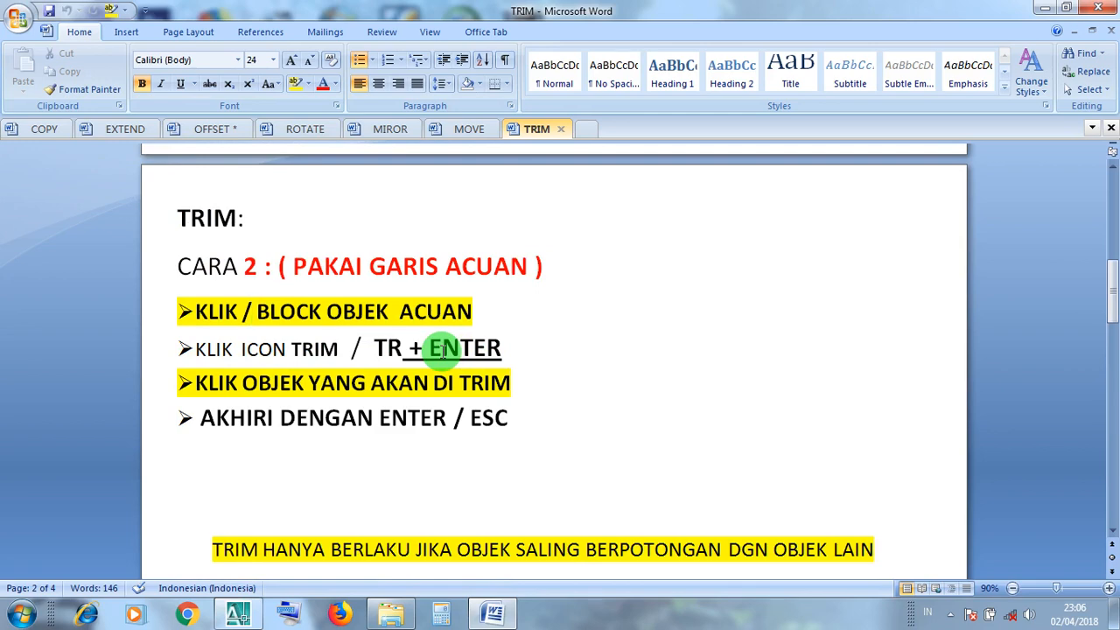
Compare the method 2 instruction on selecting a reference object in the Word notes with the rectangle in the AutoCAD drawing.
click(237, 613)
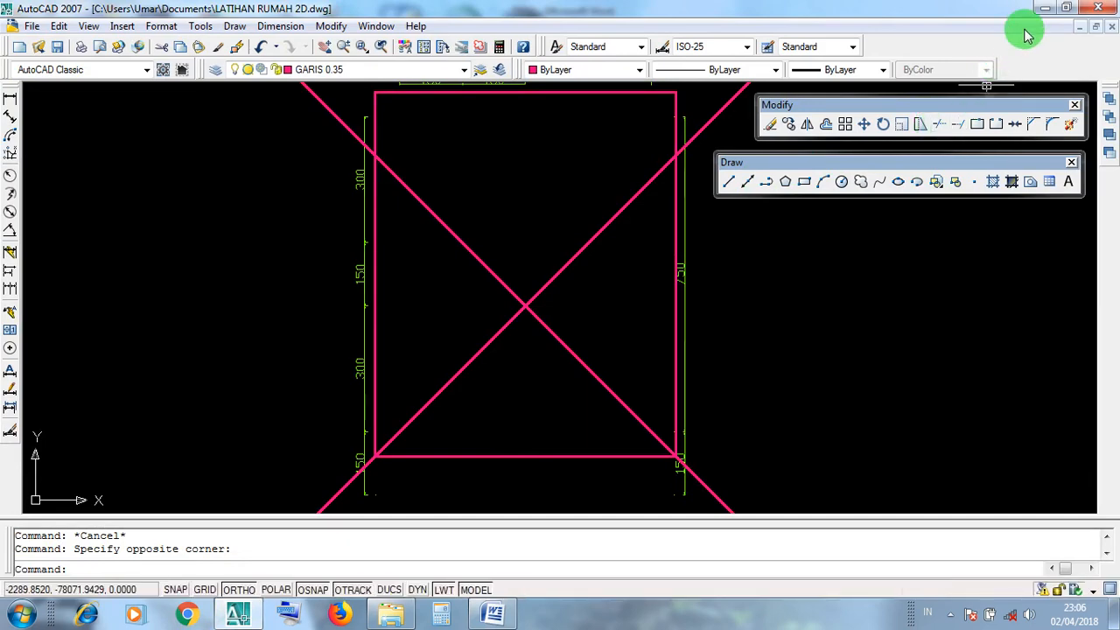
click(1044, 9)
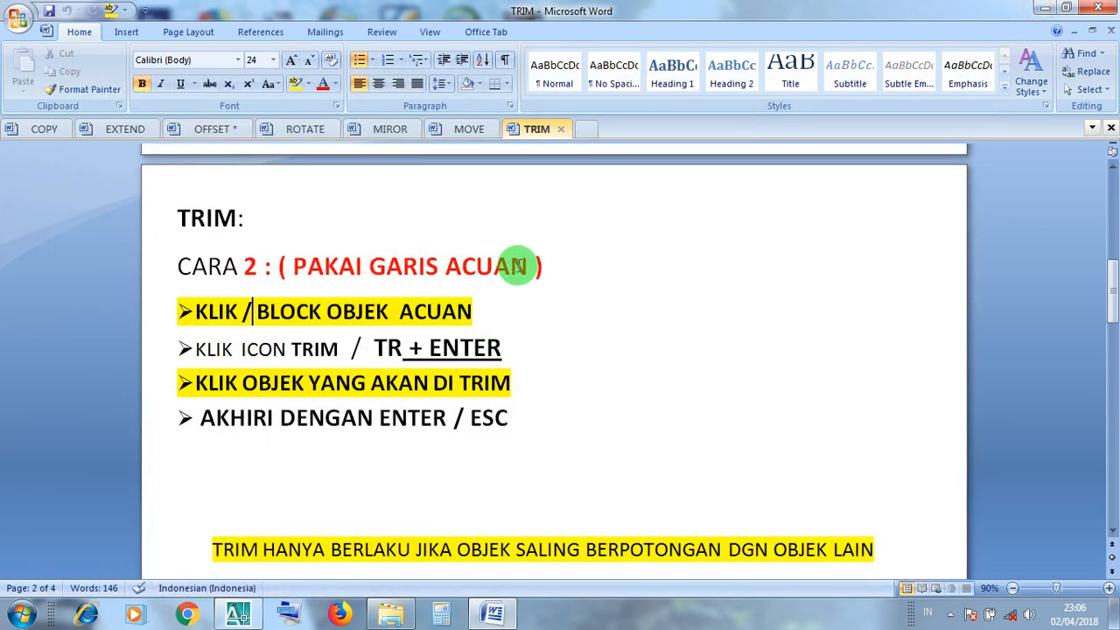
drag(525, 264, 251, 266)
click(252, 266)
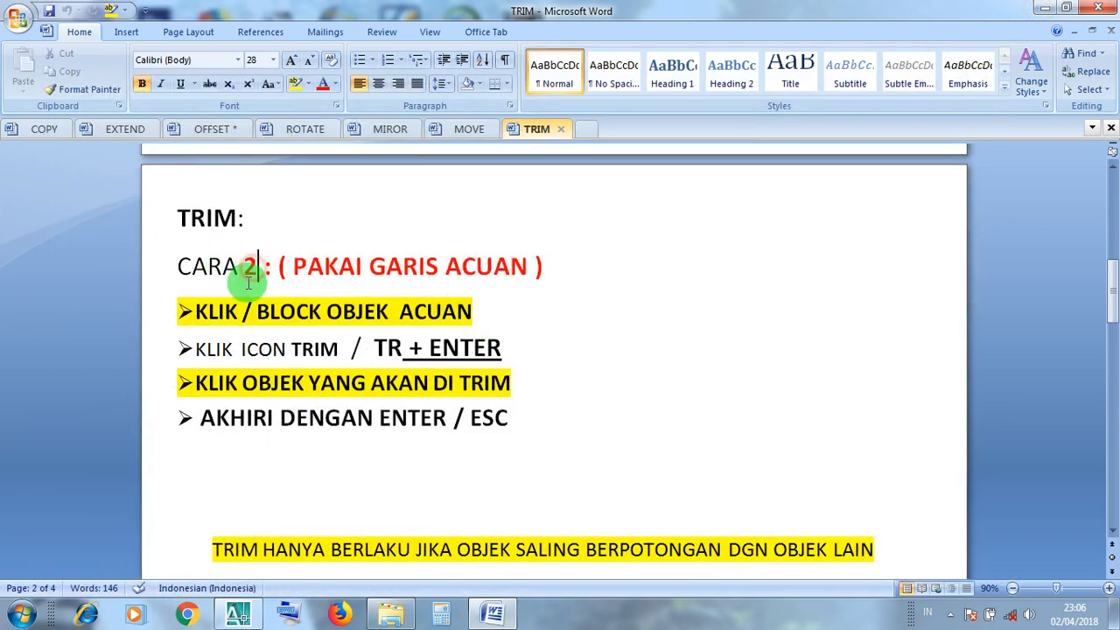
click(308, 312)
drag(455, 312, 210, 307)
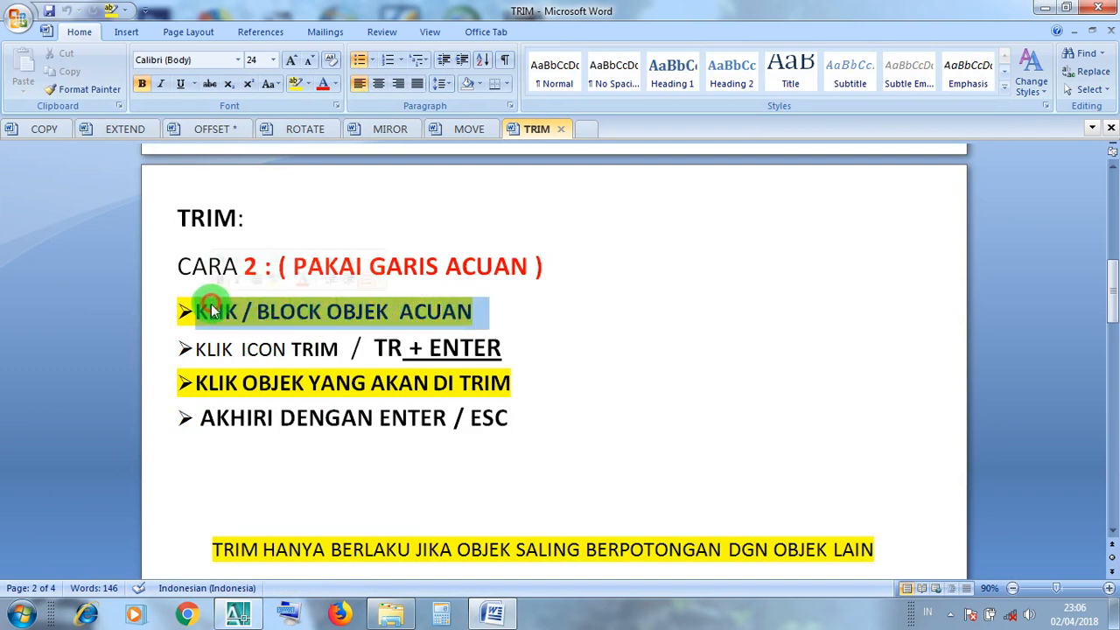
click(240, 616)
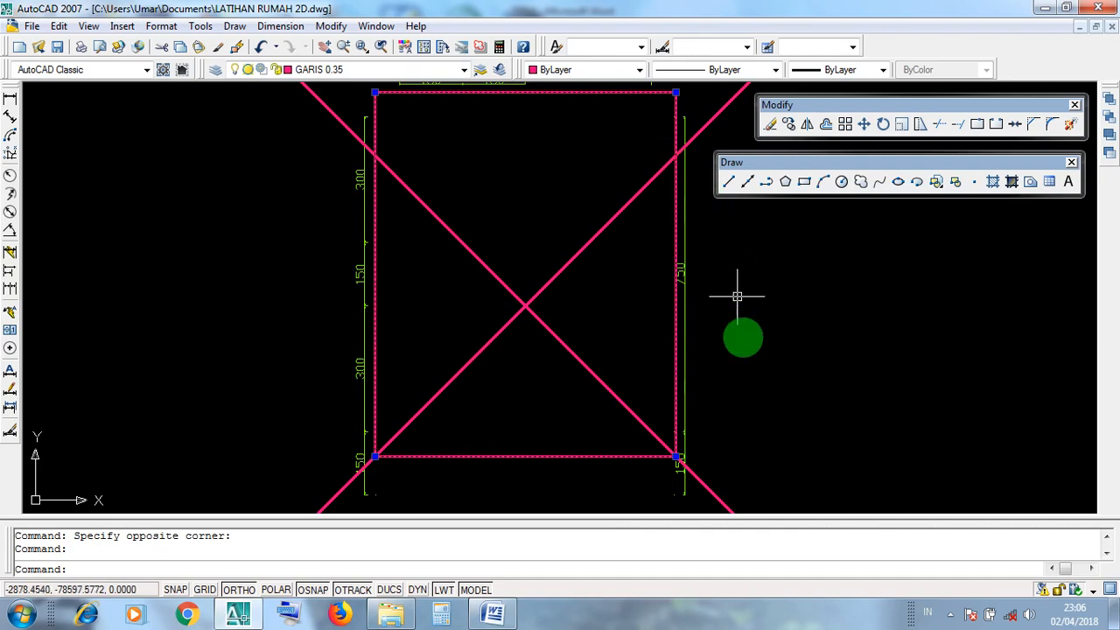
click(1047, 11)
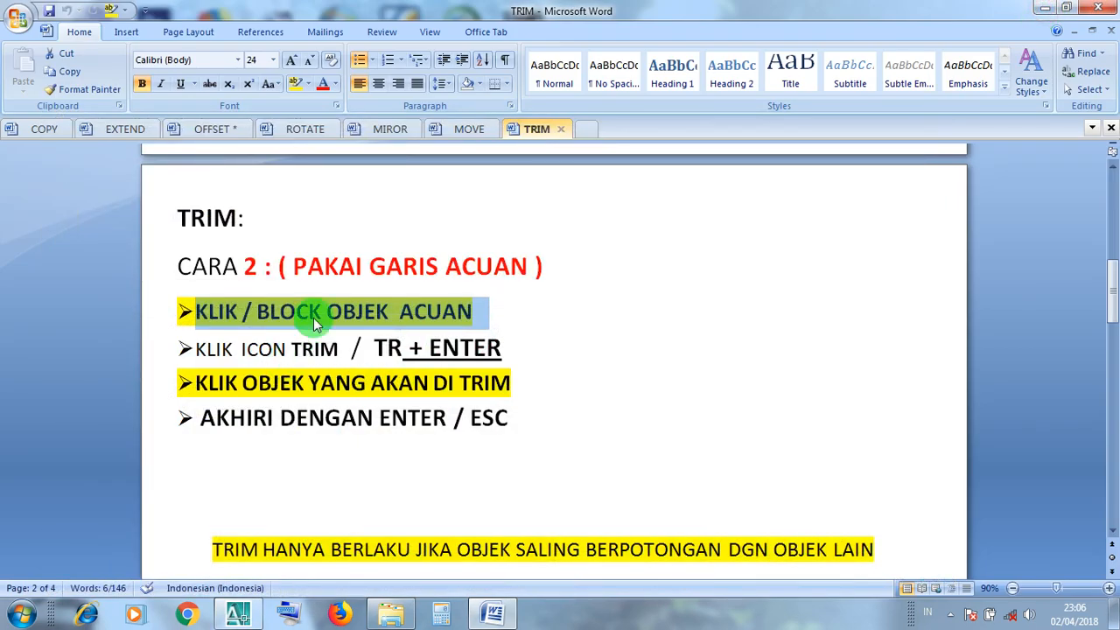
Read the remaining method 2 instructions in the TRIM notes, from starting TRIM to ending the command.
click(310, 315)
drag(339, 350, 184, 349)
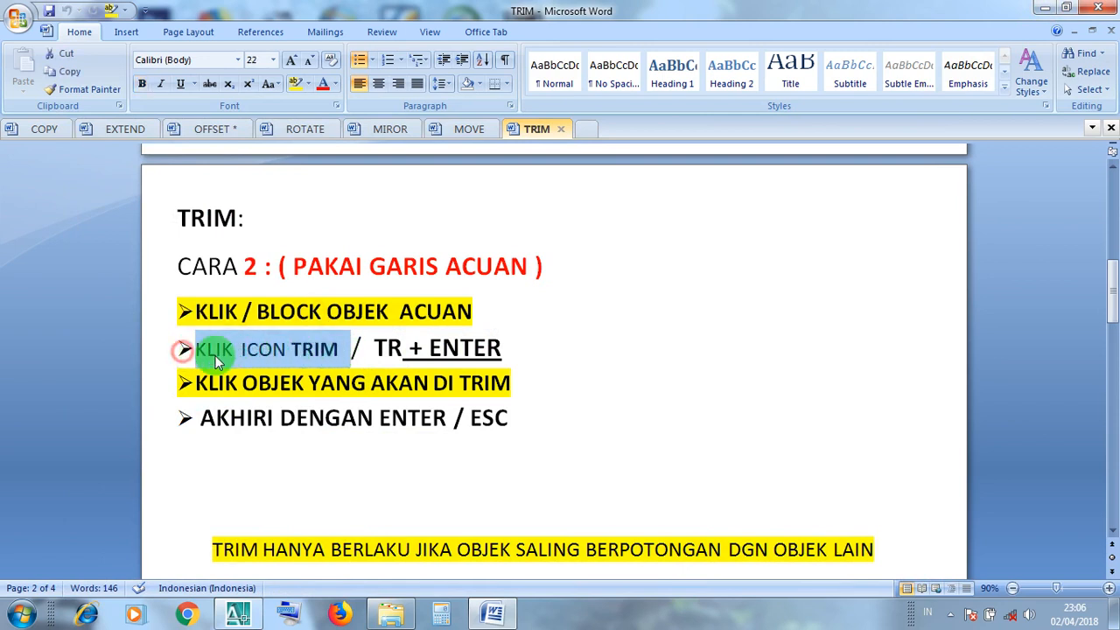
click(234, 353)
drag(403, 352, 381, 353)
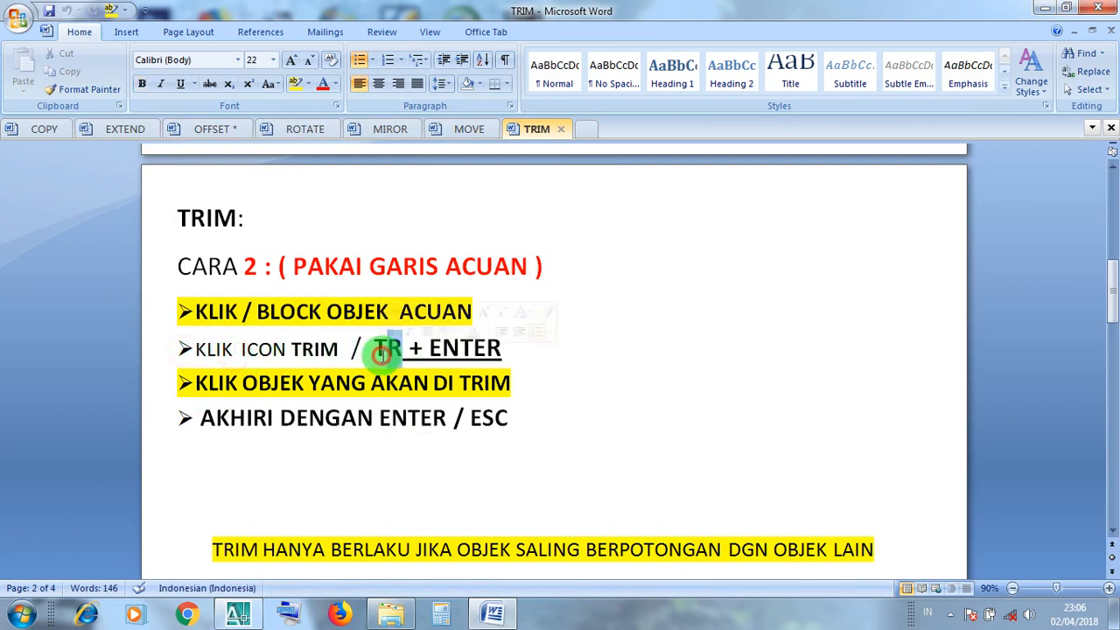
click(441, 351)
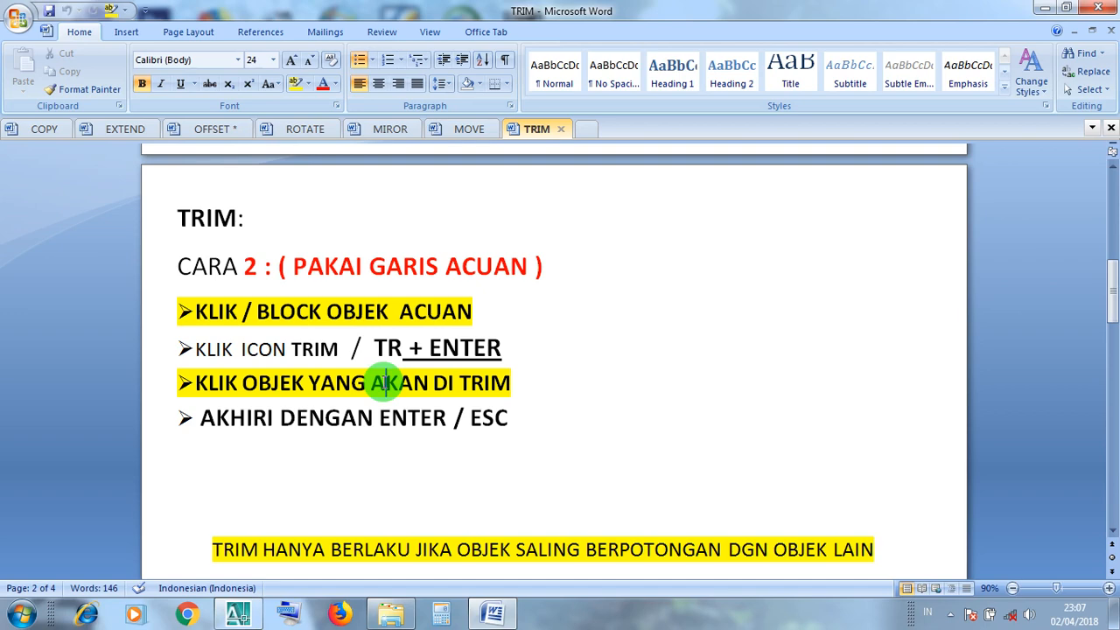
click(356, 418)
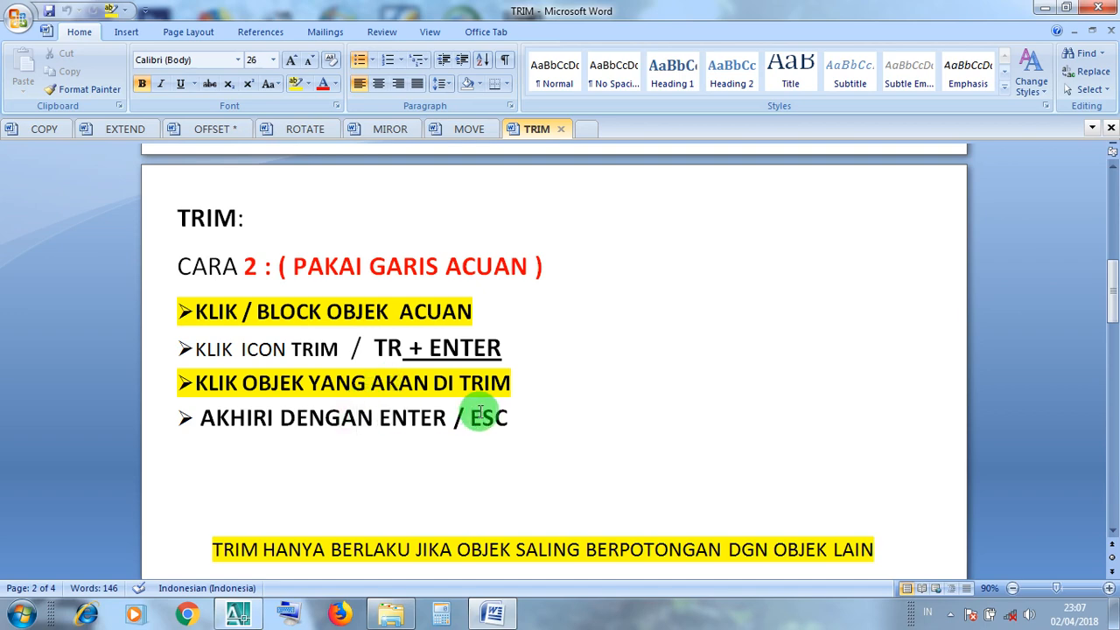
Switch to AutoCAD and trim both diagonal lines extending below the rectangle's lower corners, using the rectangle as the cutting edge.
click(1038, 12)
click(238, 614)
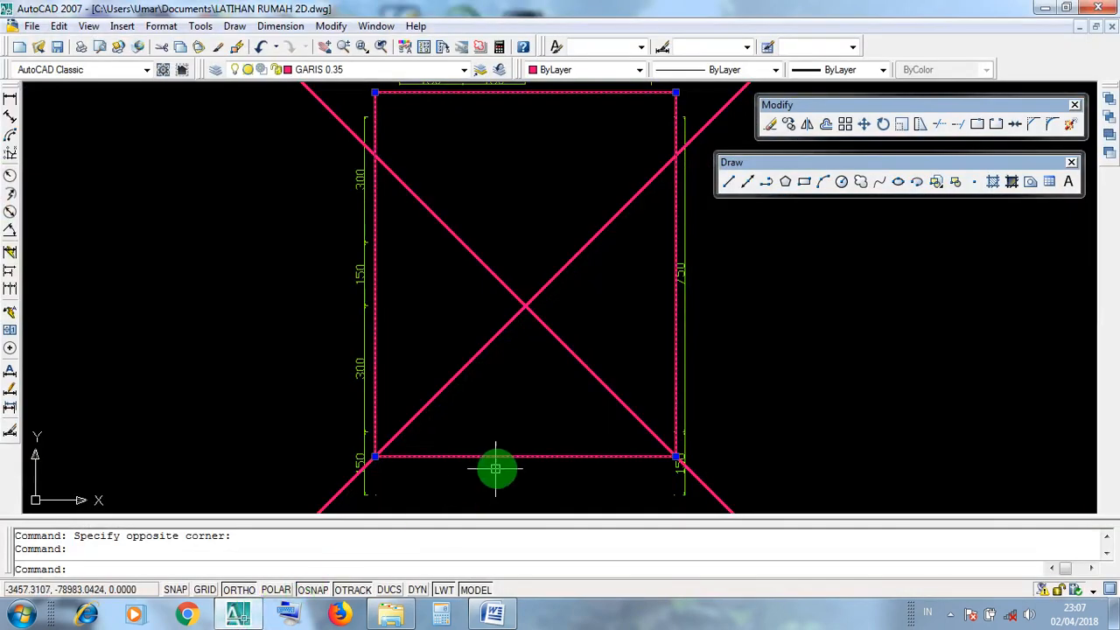
key(Escape)
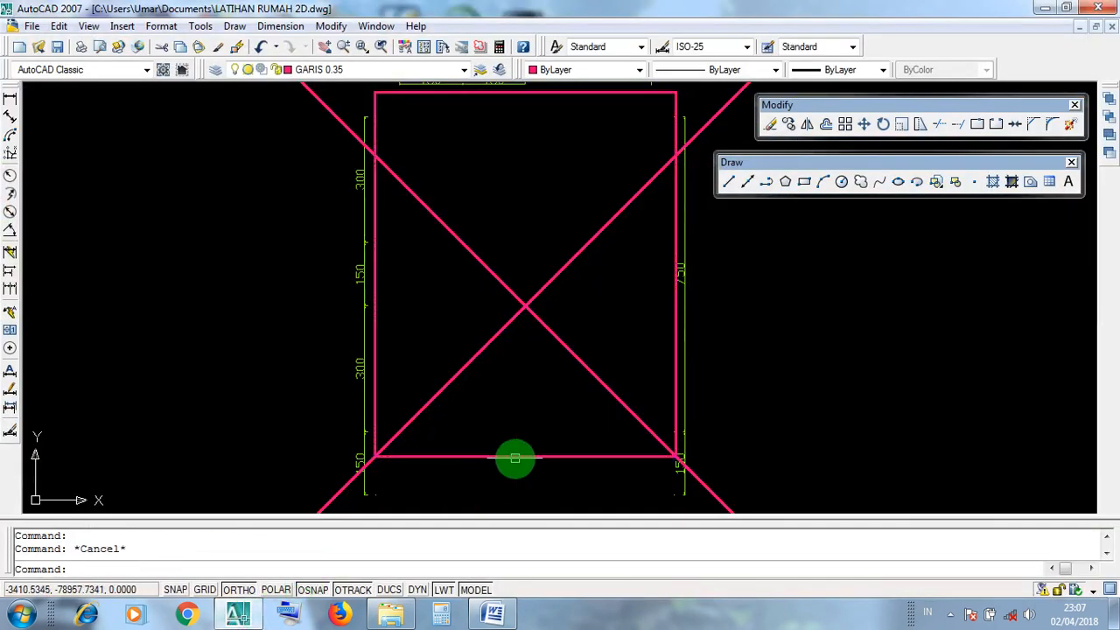
click(519, 426)
click(520, 457)
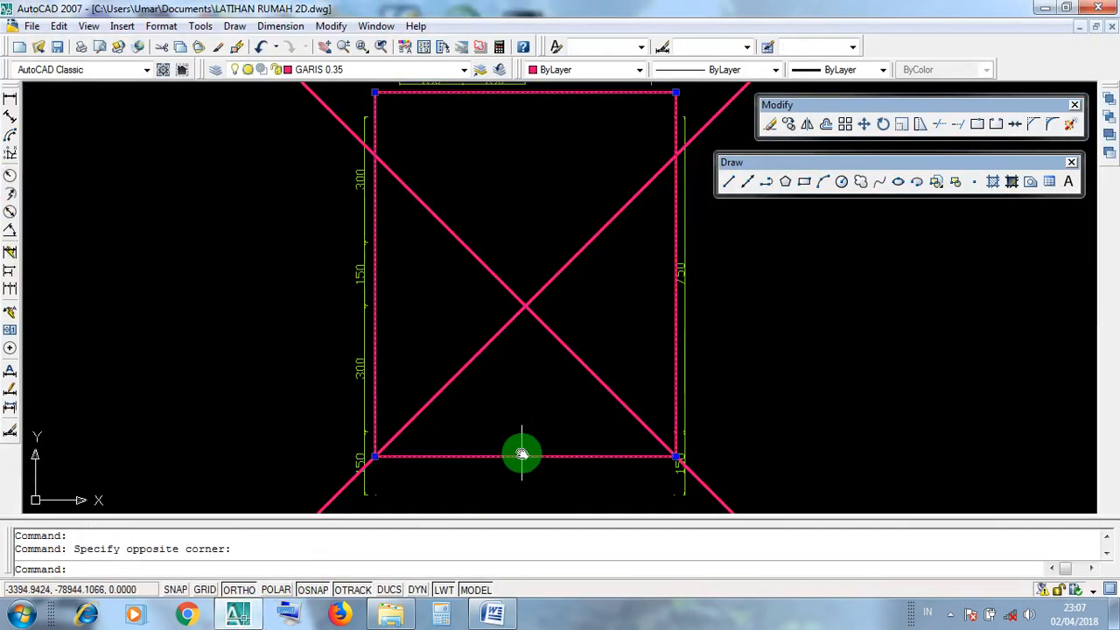
middle_drag(522, 454, 512, 473)
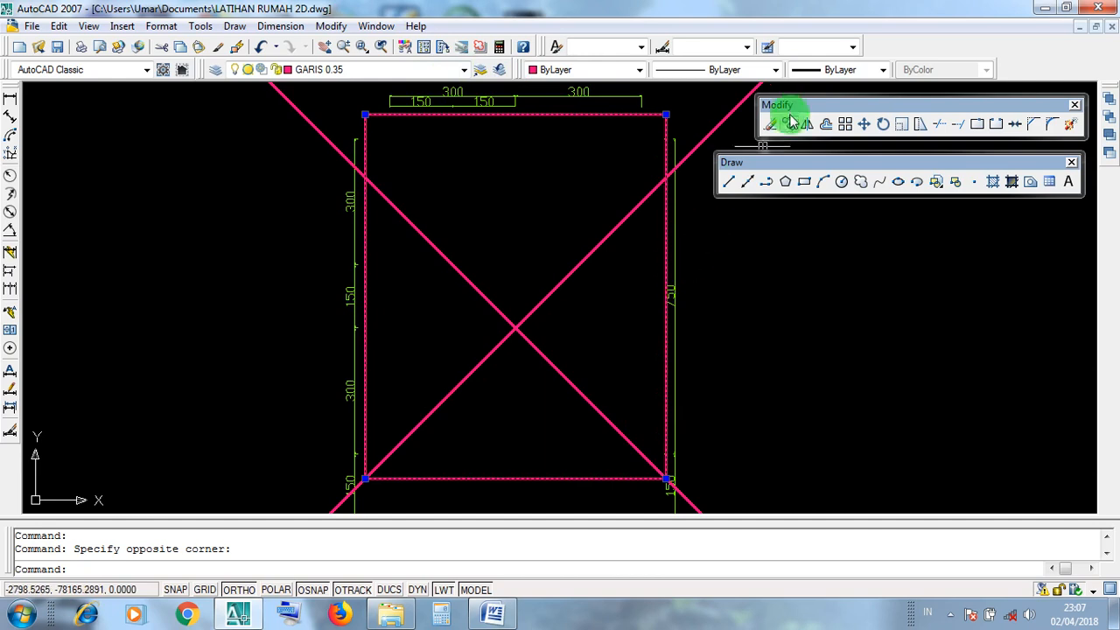
click(945, 126)
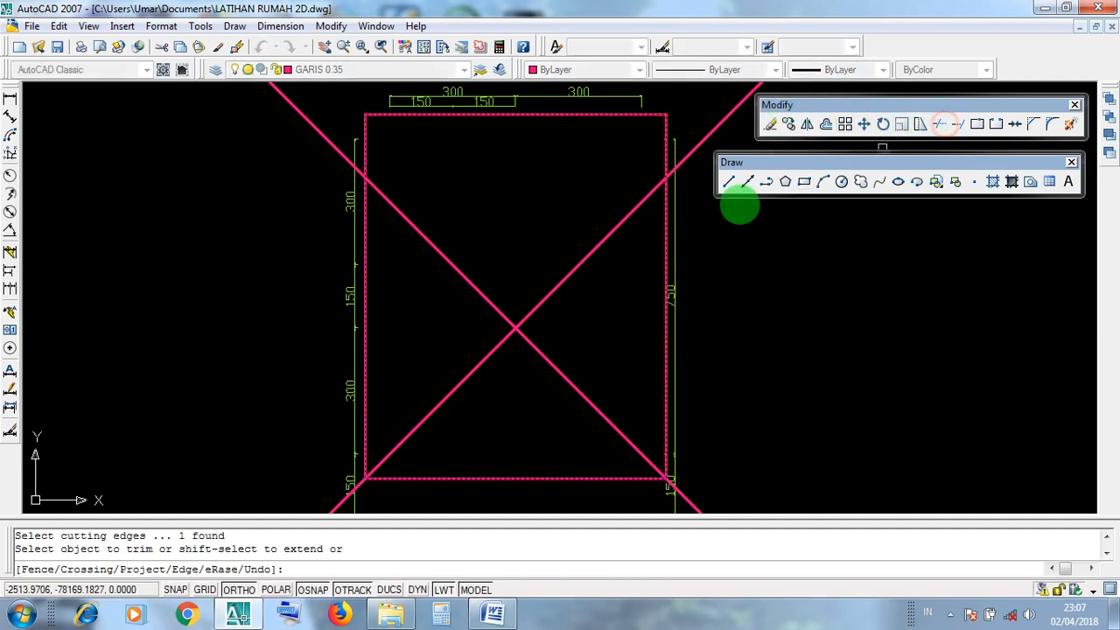
scroll(680, 216, down, 3)
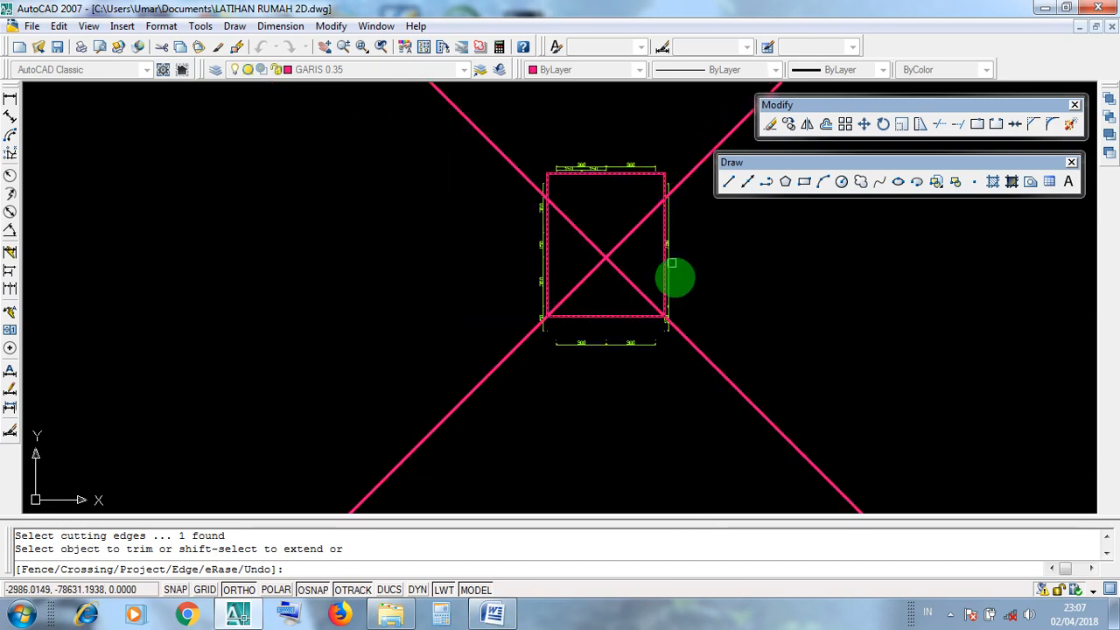
click(743, 397)
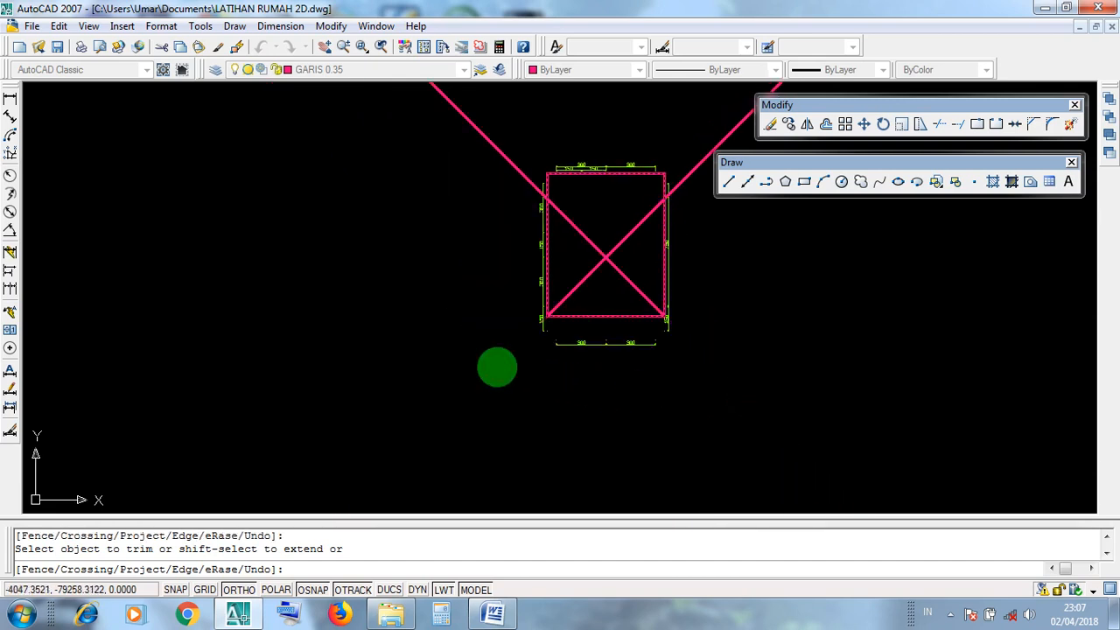
key(Return)
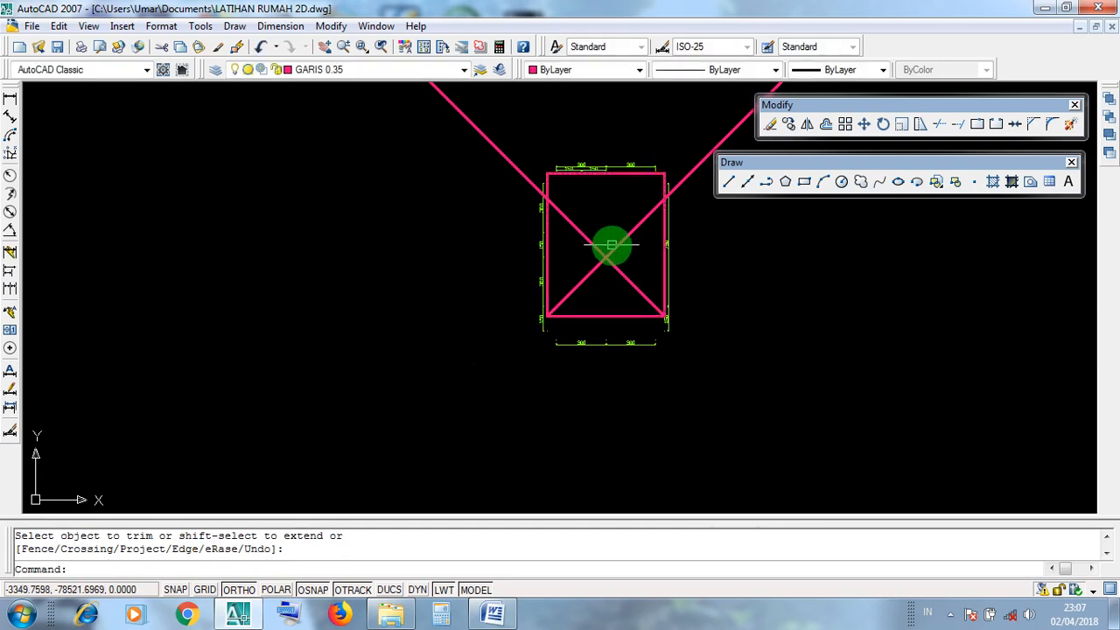
scroll(605, 242, up, 3)
middle_drag(632, 277, 595, 338)
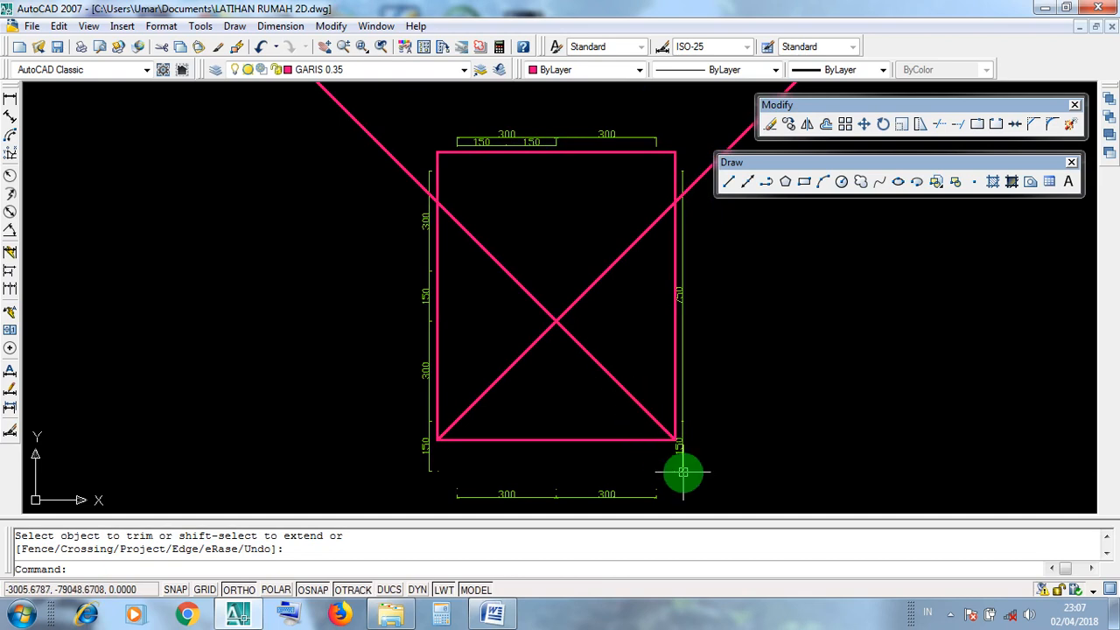
scroll(670, 446, up, 3)
scroll(610, 426, down, 3)
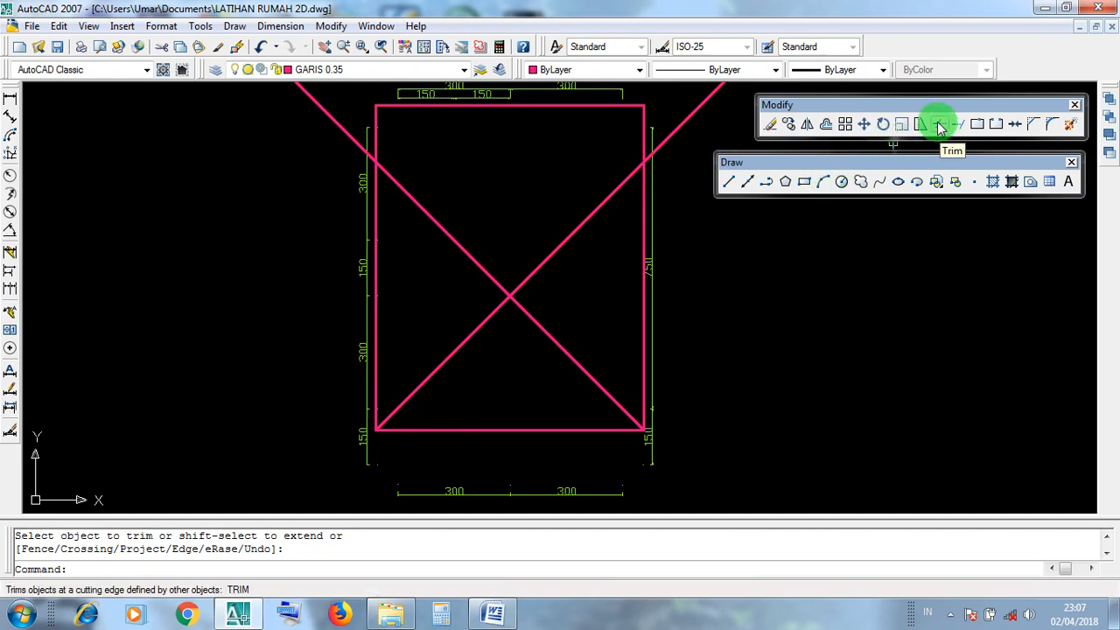
Switch to Word and find the TRIM method 3 section, which works without a reference line.
click(1044, 8)
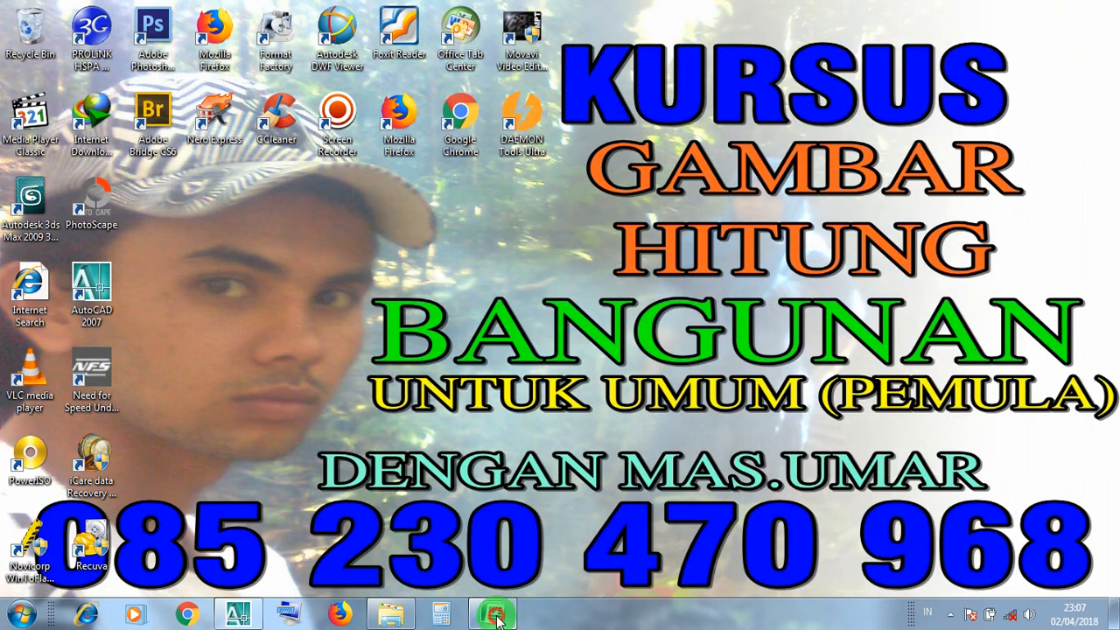
click(496, 617)
scroll(426, 476, down, 10)
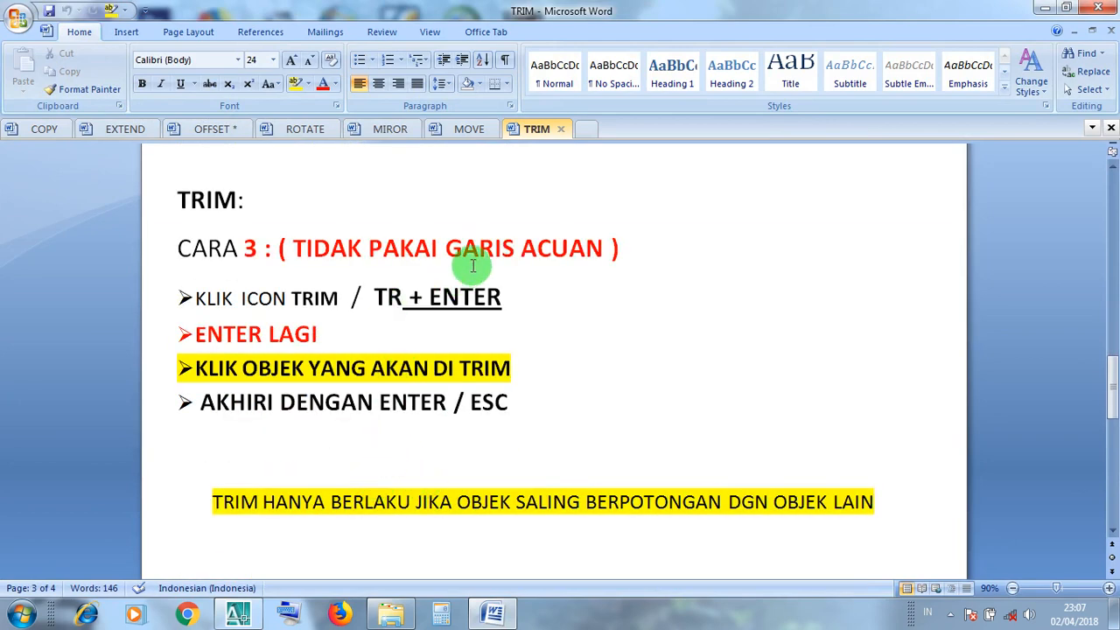
drag(611, 250, 298, 245)
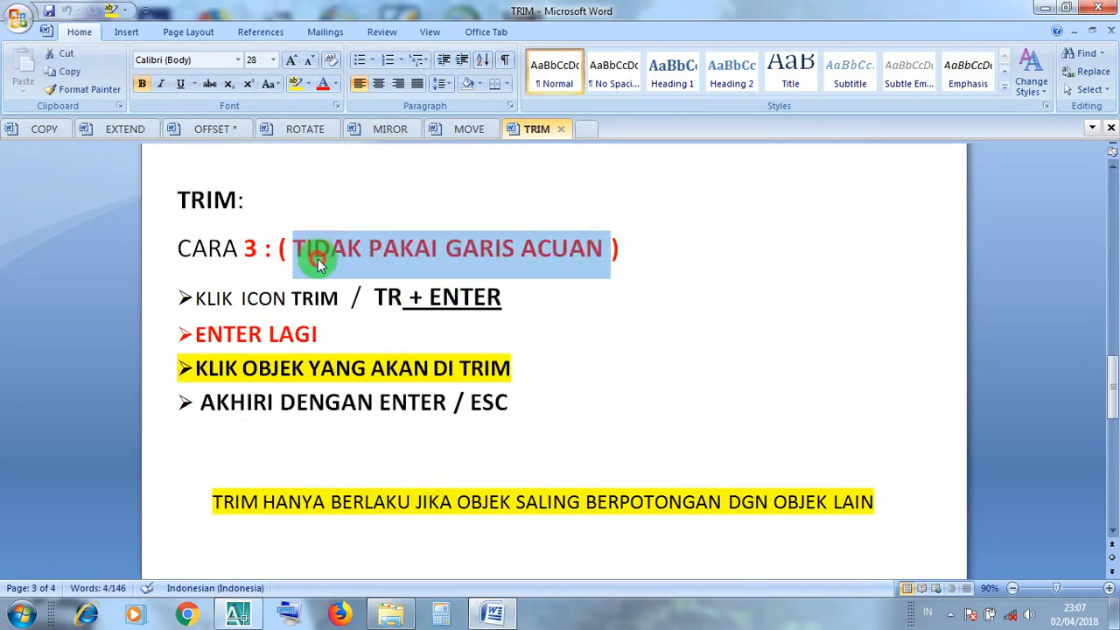
click(301, 252)
Read the method 3 instructions in the TRIM notes, from starting the command to ending it.
drag(350, 297, 203, 298)
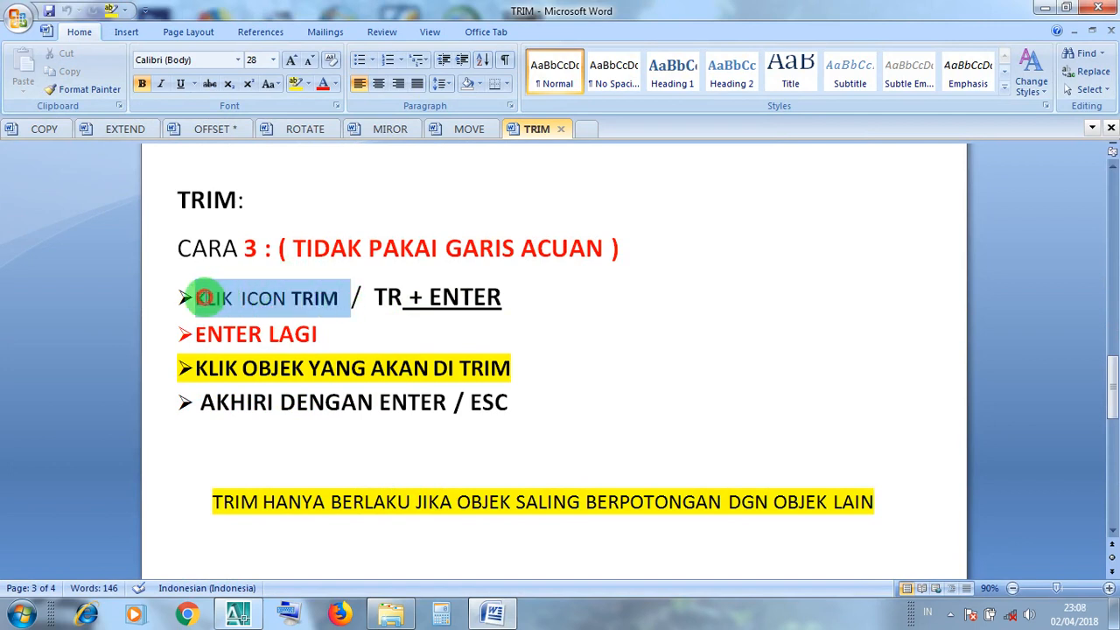
click(263, 300)
drag(343, 299, 208, 302)
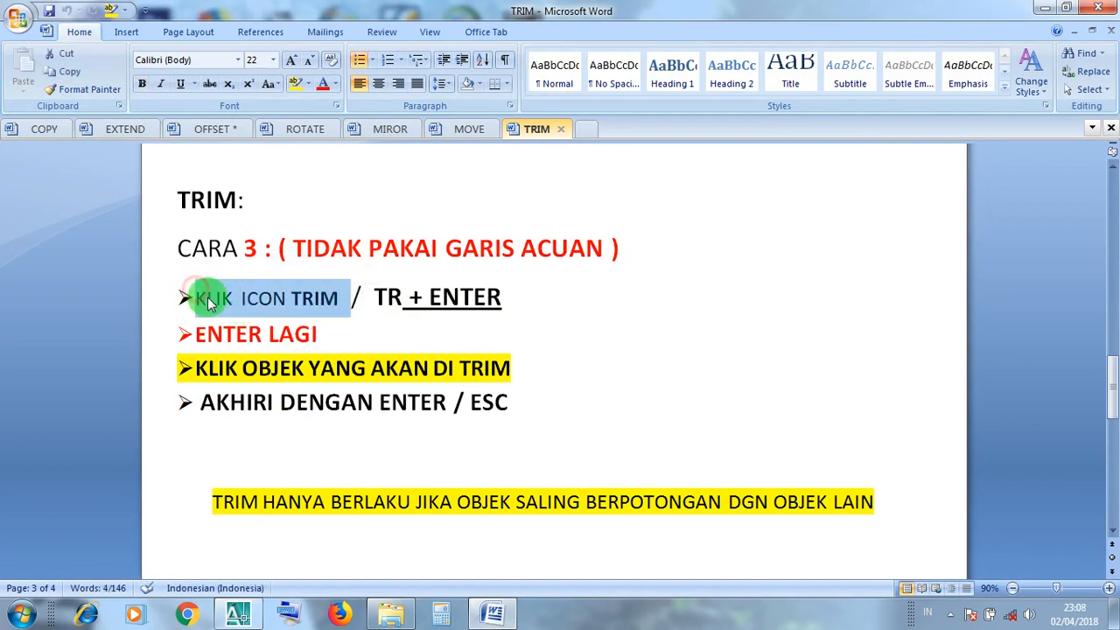
click(210, 301)
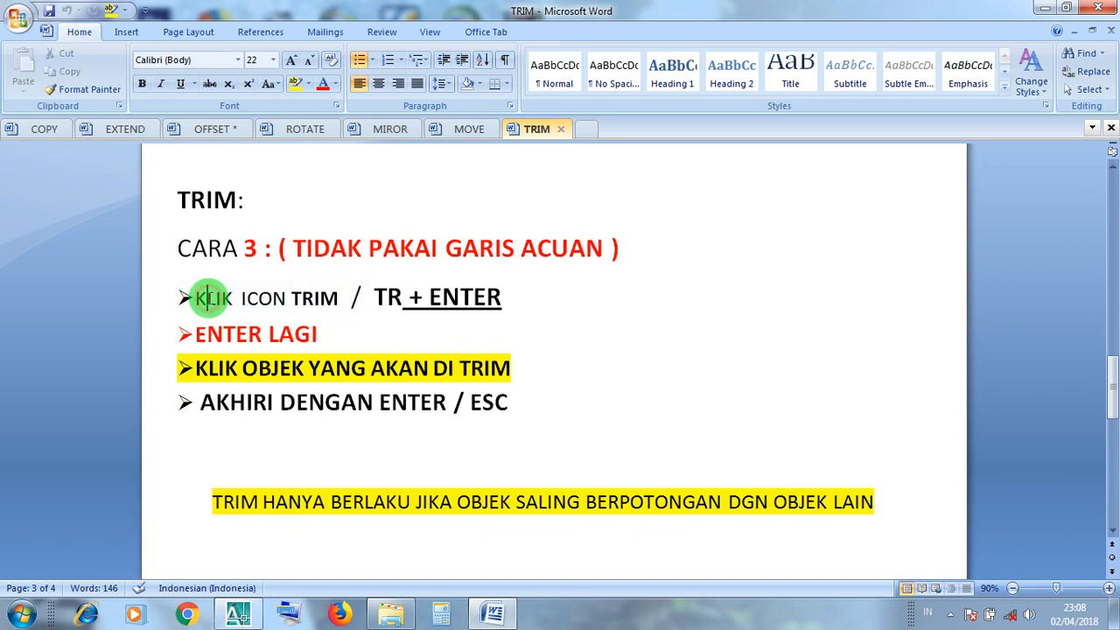
click(248, 333)
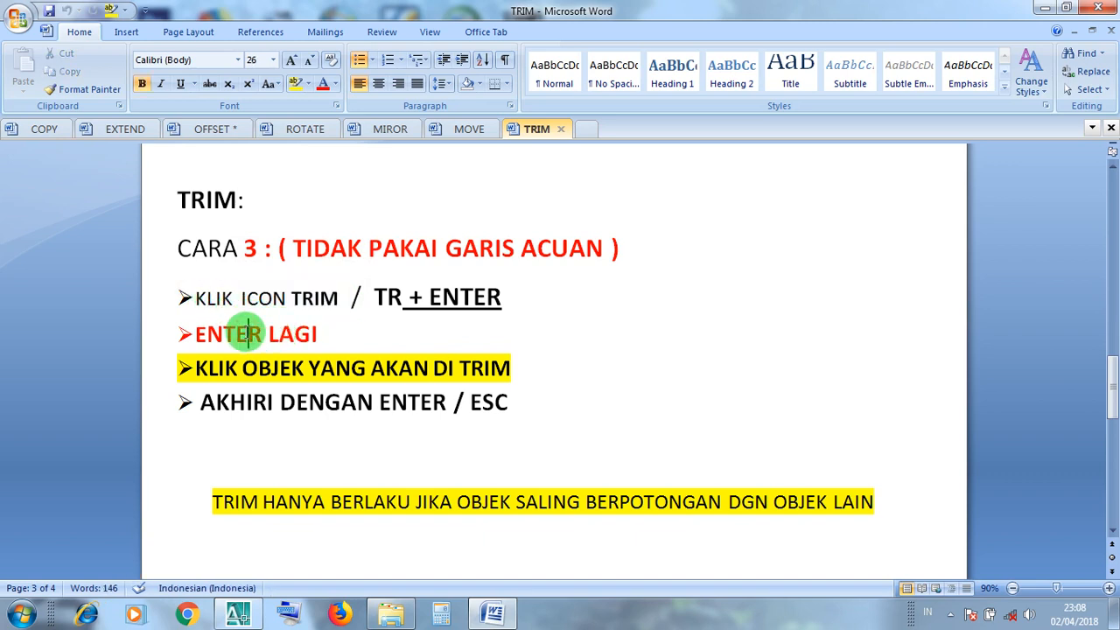
click(286, 298)
click(255, 333)
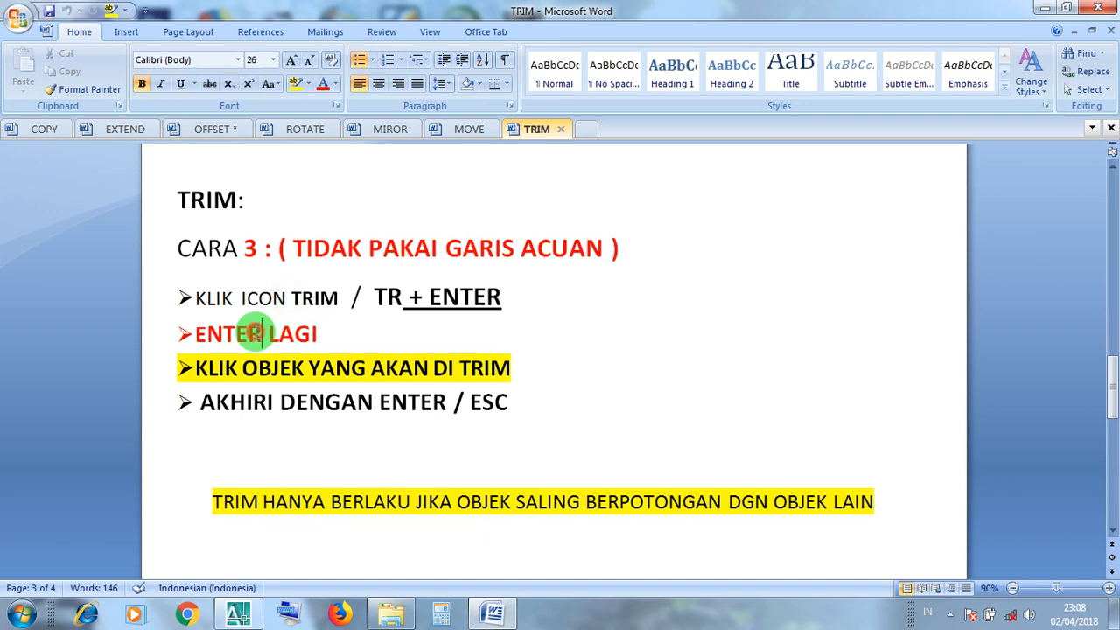
click(253, 359)
click(351, 358)
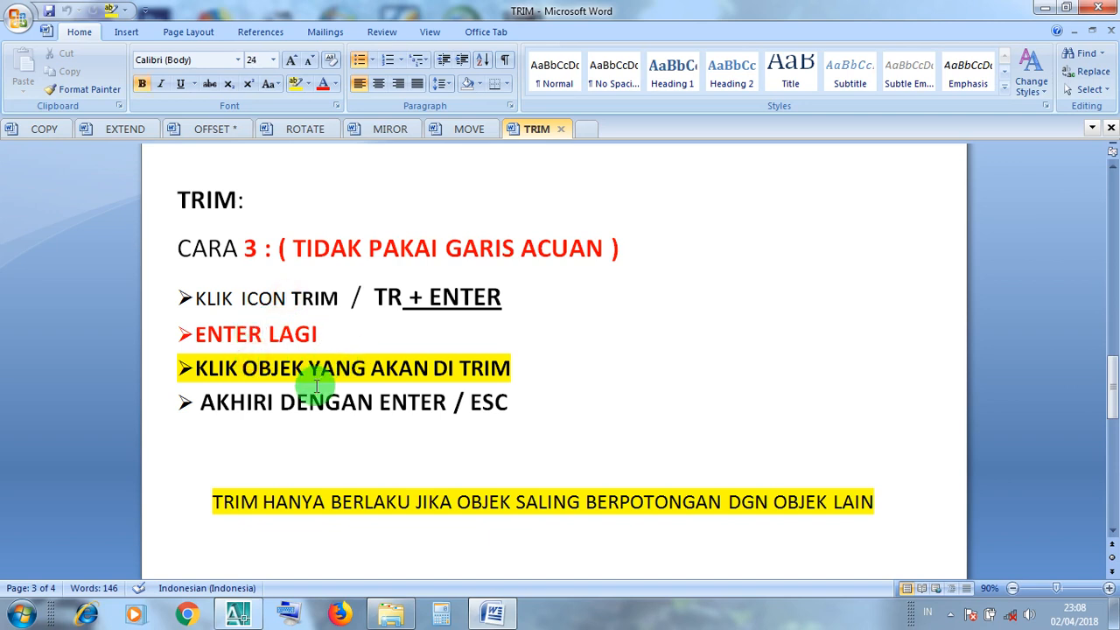
click(344, 402)
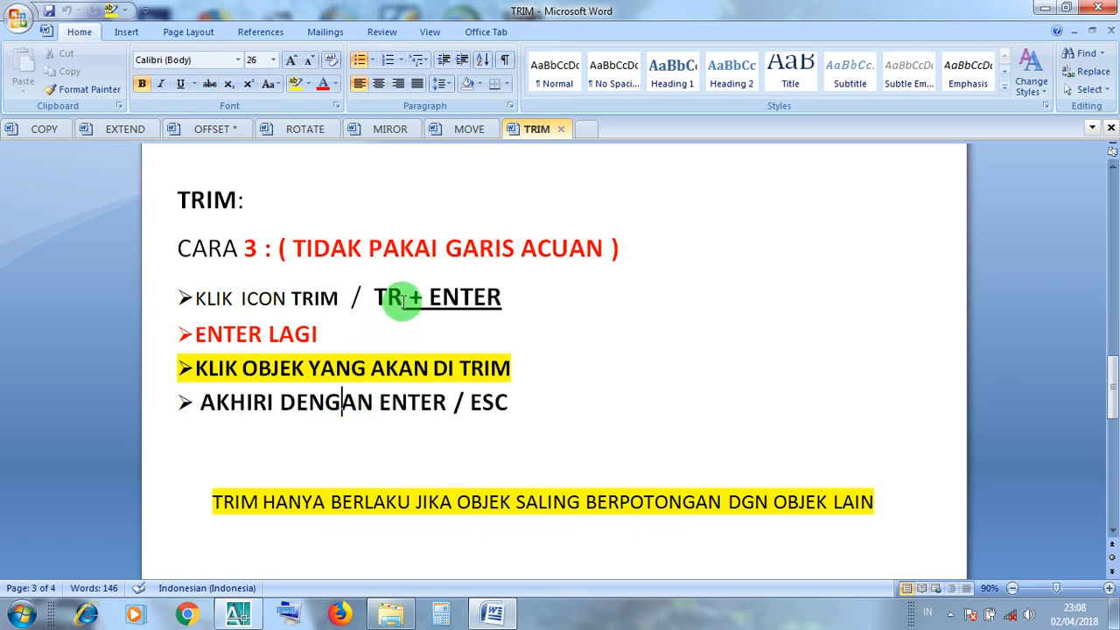
Compare the two ways of starting TRIM in method 3, the icon or TR + ENTER, and the extra ENTER that follows.
drag(399, 301, 373, 298)
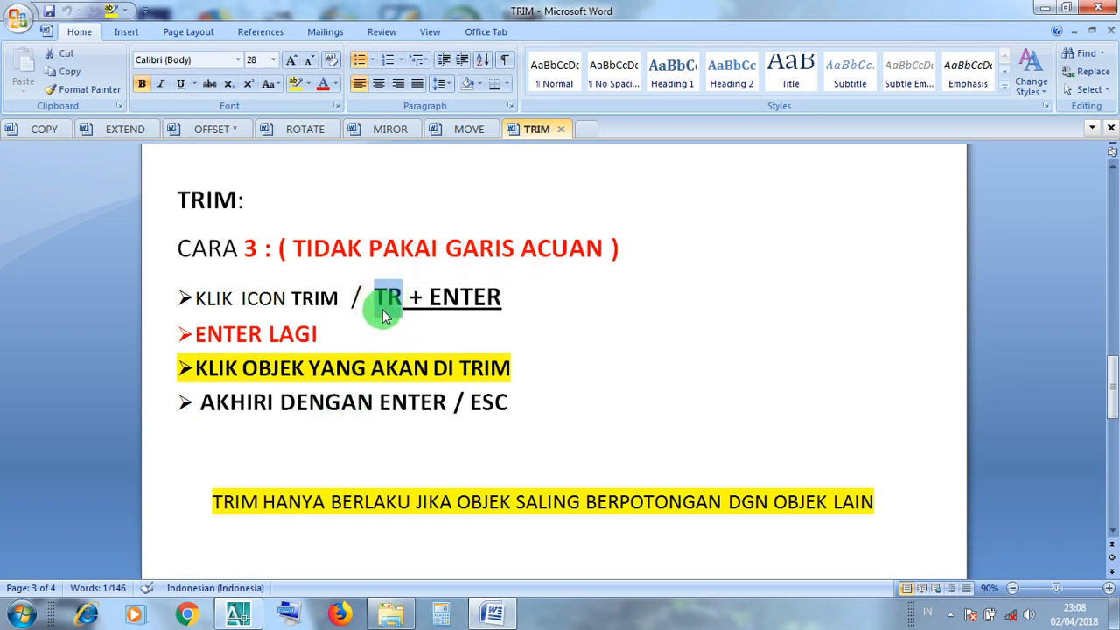
click(383, 310)
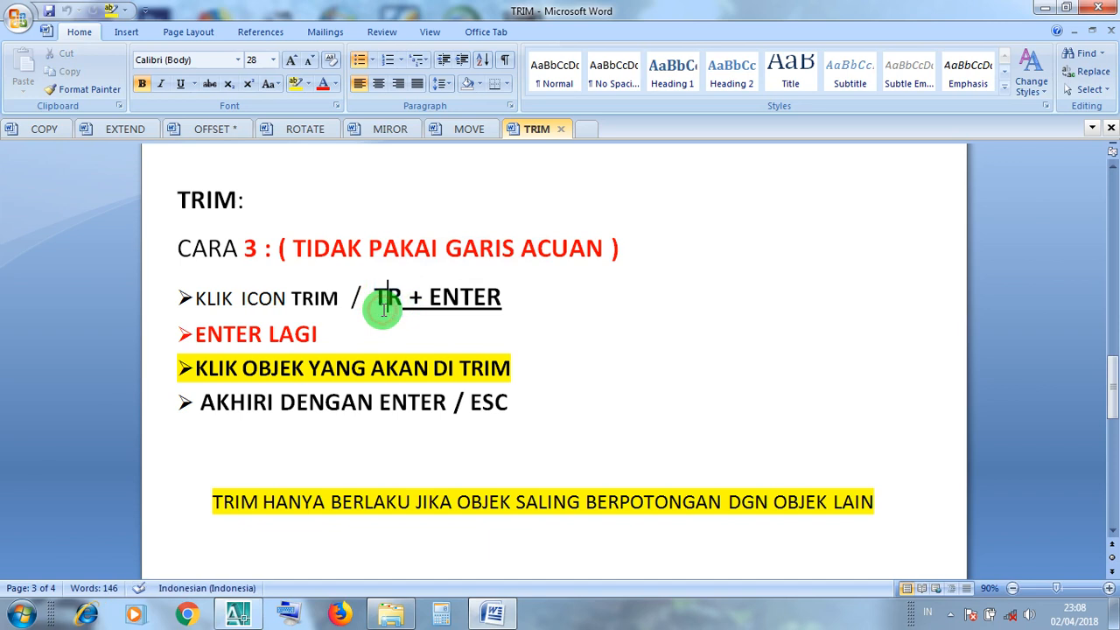
click(473, 301)
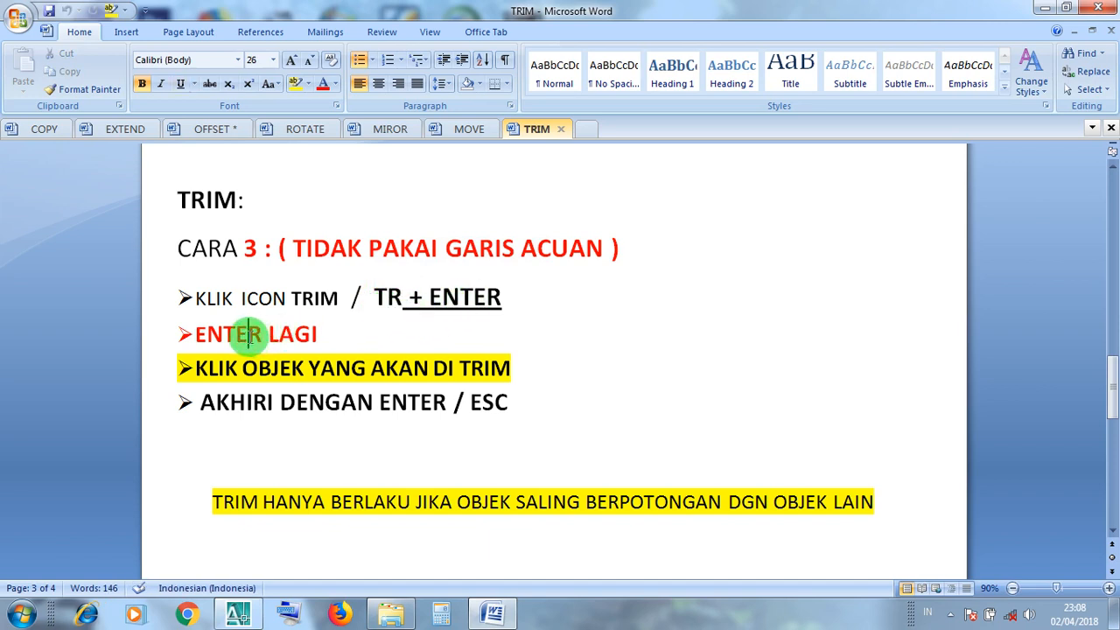
drag(394, 300, 377, 300)
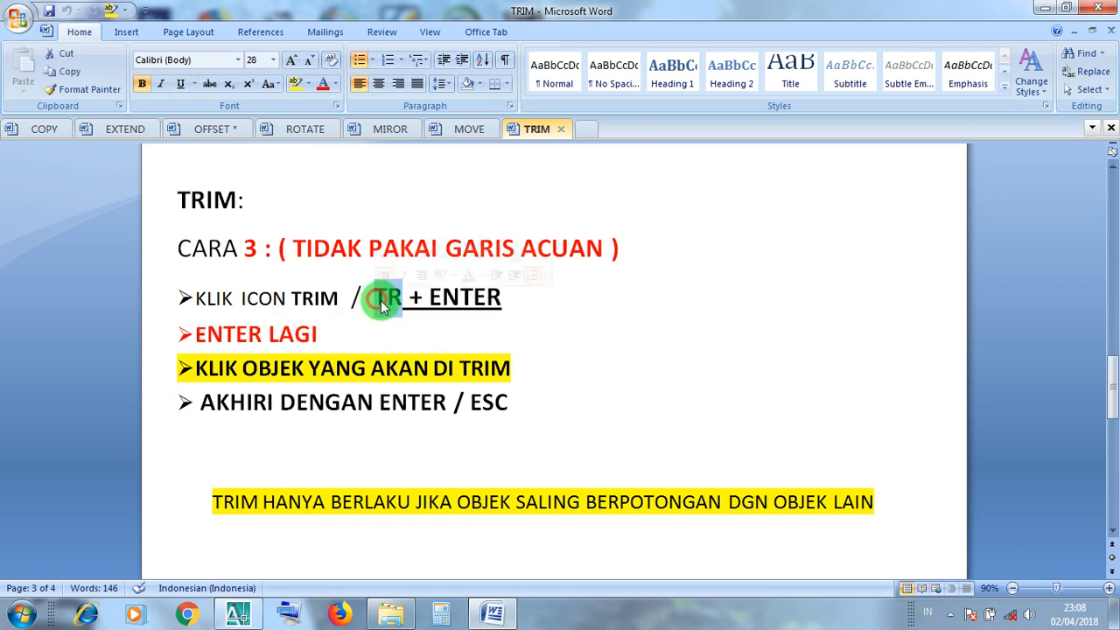
click(472, 302)
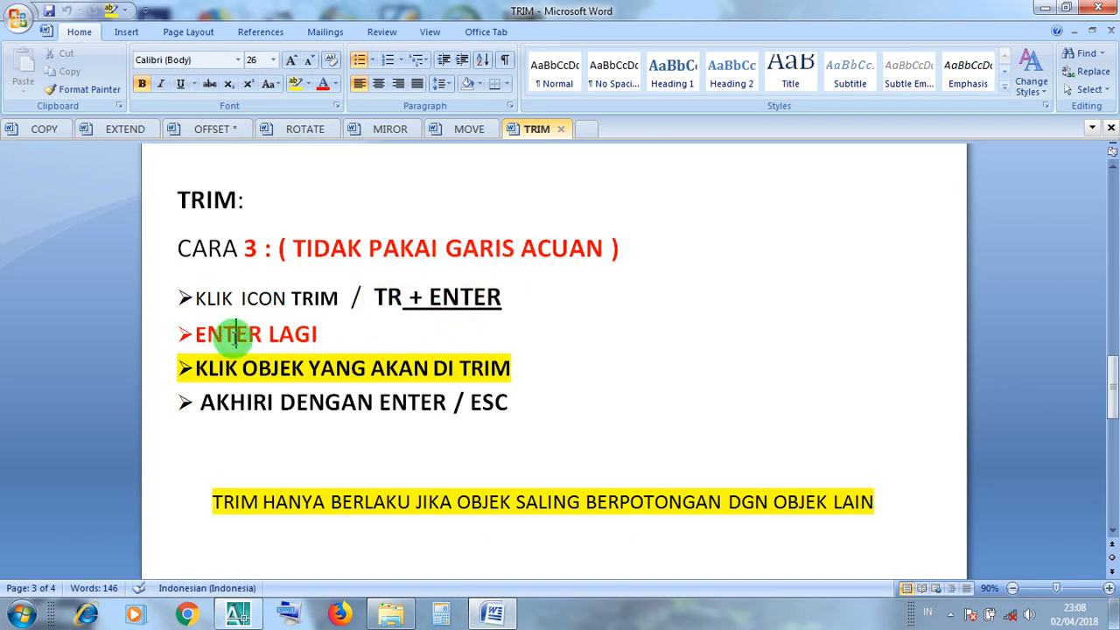
click(450, 367)
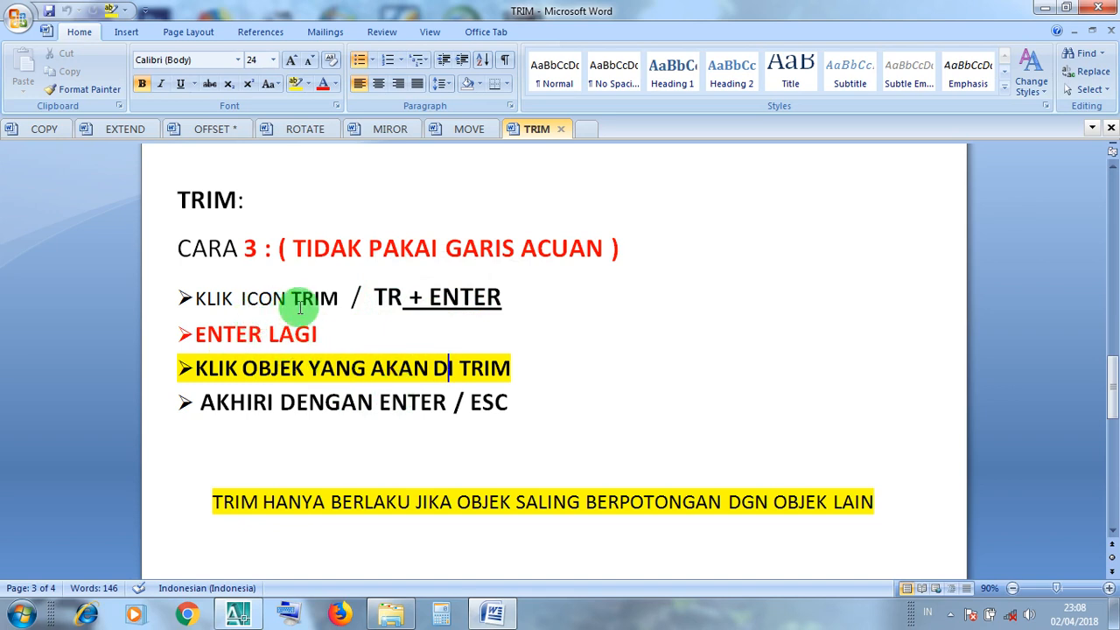
drag(348, 299, 226, 286)
click(203, 319)
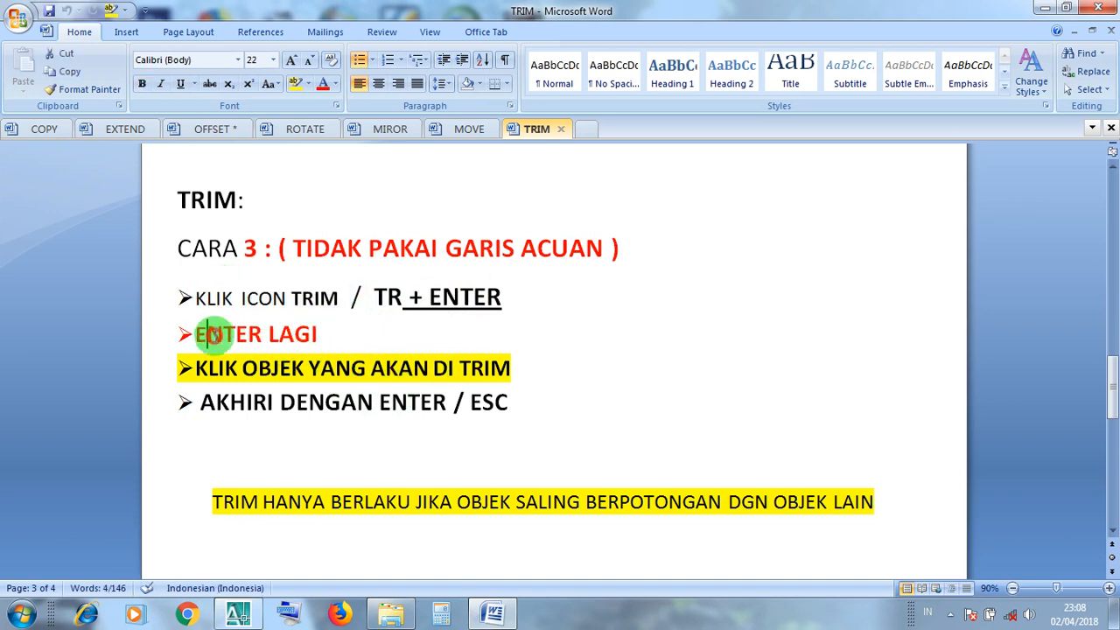
drag(402, 302, 379, 301)
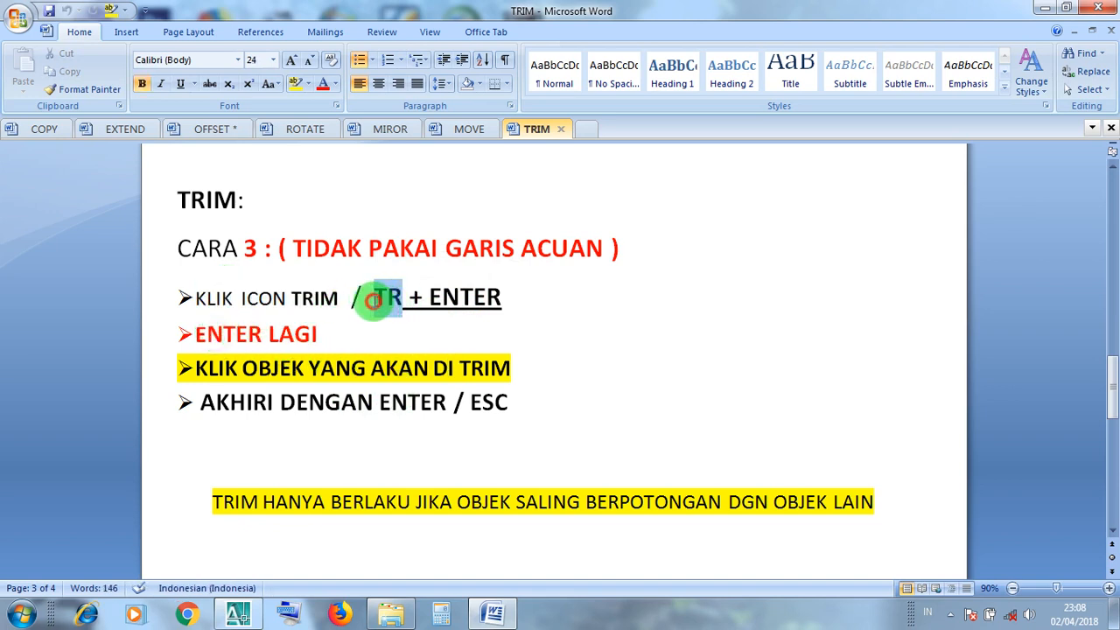
click(479, 304)
click(254, 334)
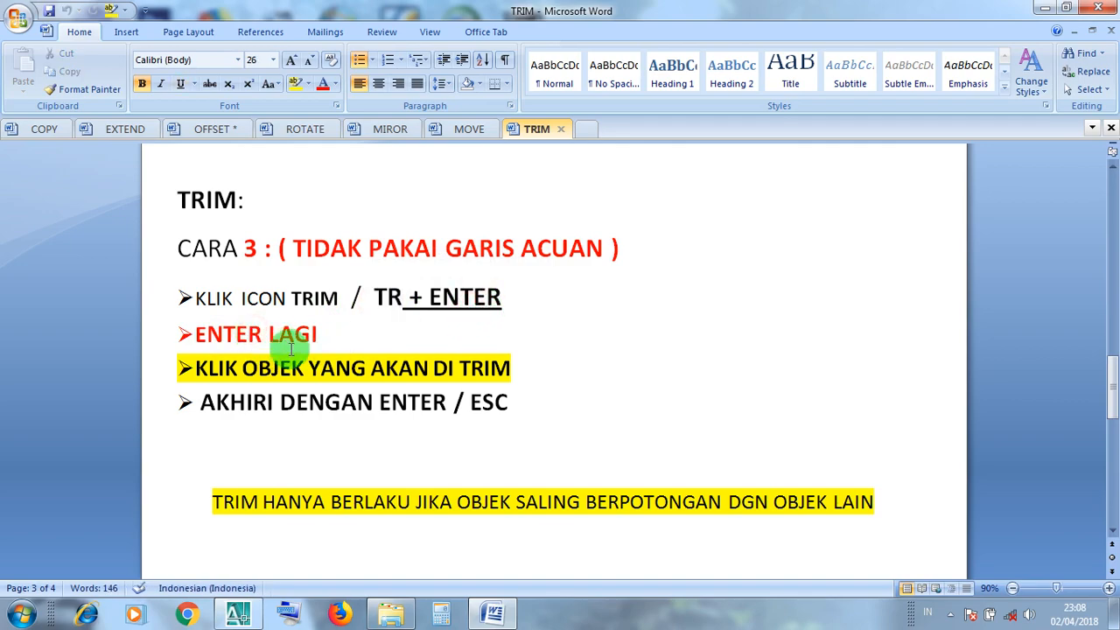
Switch to AutoCAD and trim the two diagonal segments inside the rectangle above their crossing point, using all objects as cutting edges.
click(1045, 8)
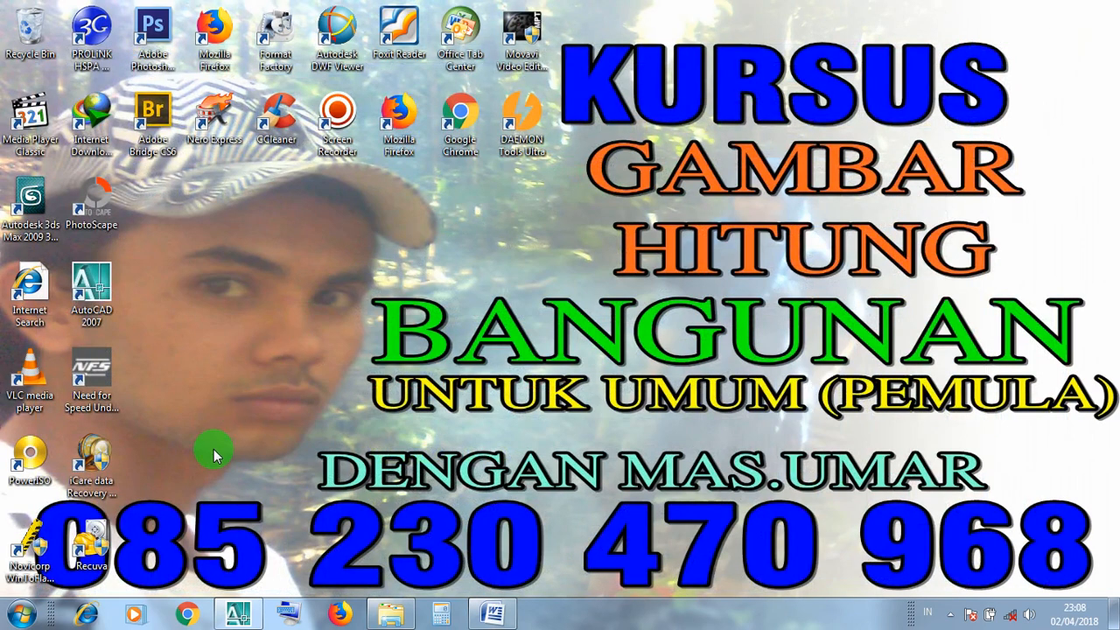
click(237, 613)
middle_drag(562, 388, 556, 374)
click(901, 125)
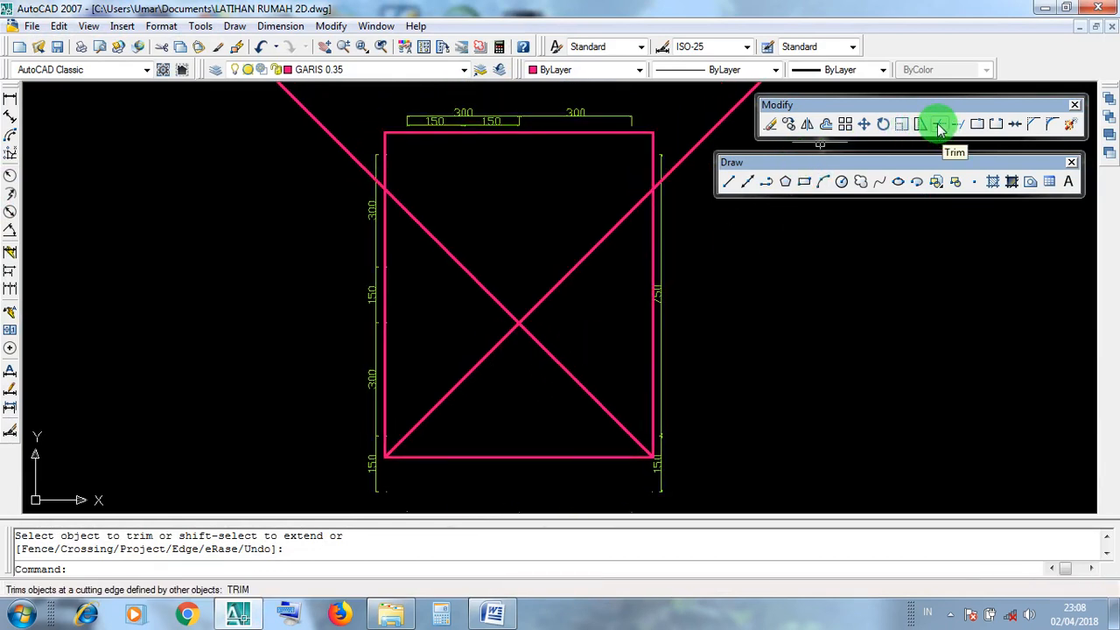
click(939, 128)
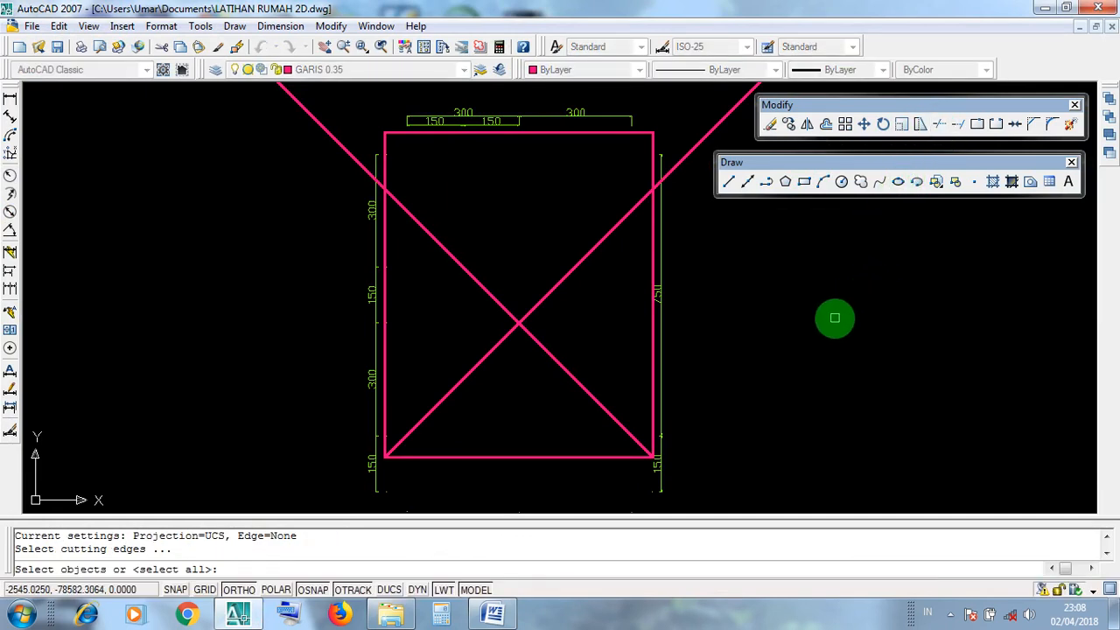
key(Return)
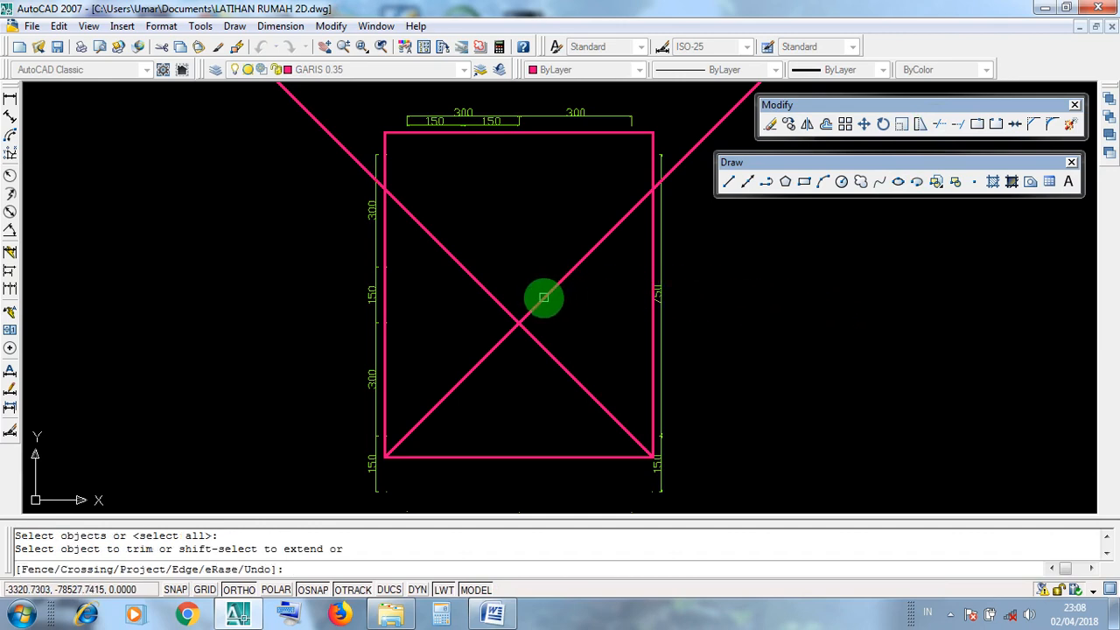
click(543, 299)
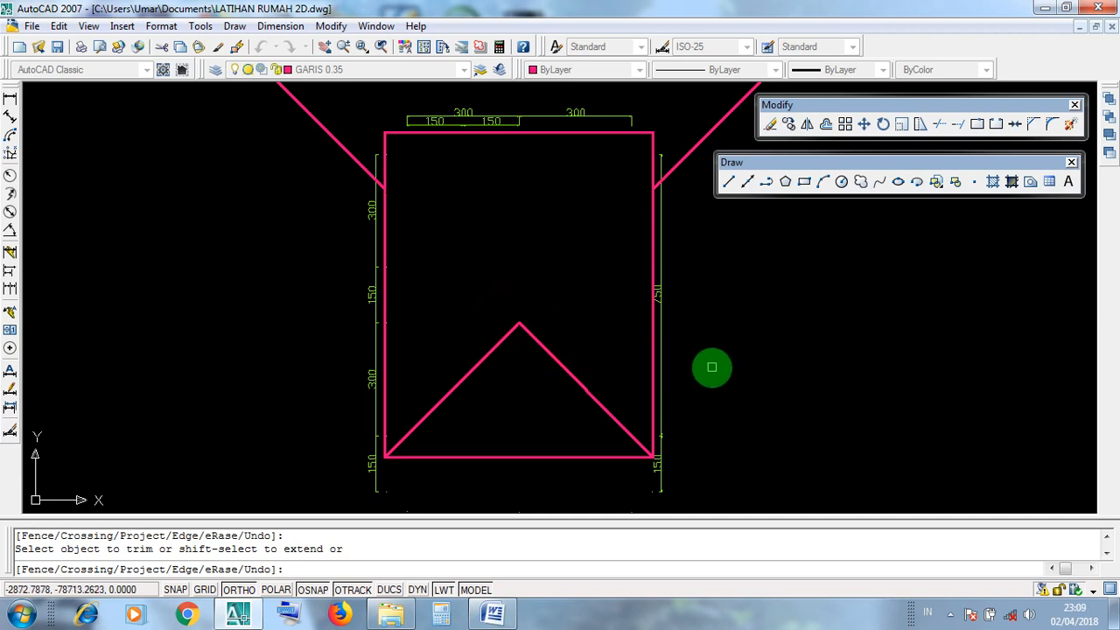
key(Return)
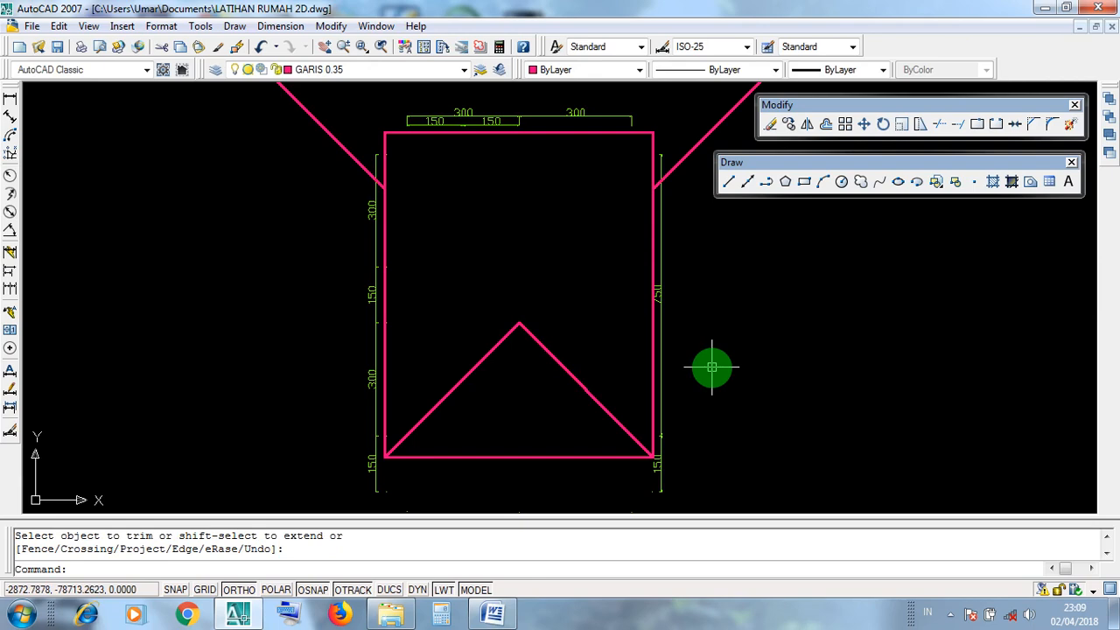
Erase the two diagonal lines that extend outward from the rectangle's sides.
scroll(670, 438, down, 5)
middle_drag(679, 429, 669, 444)
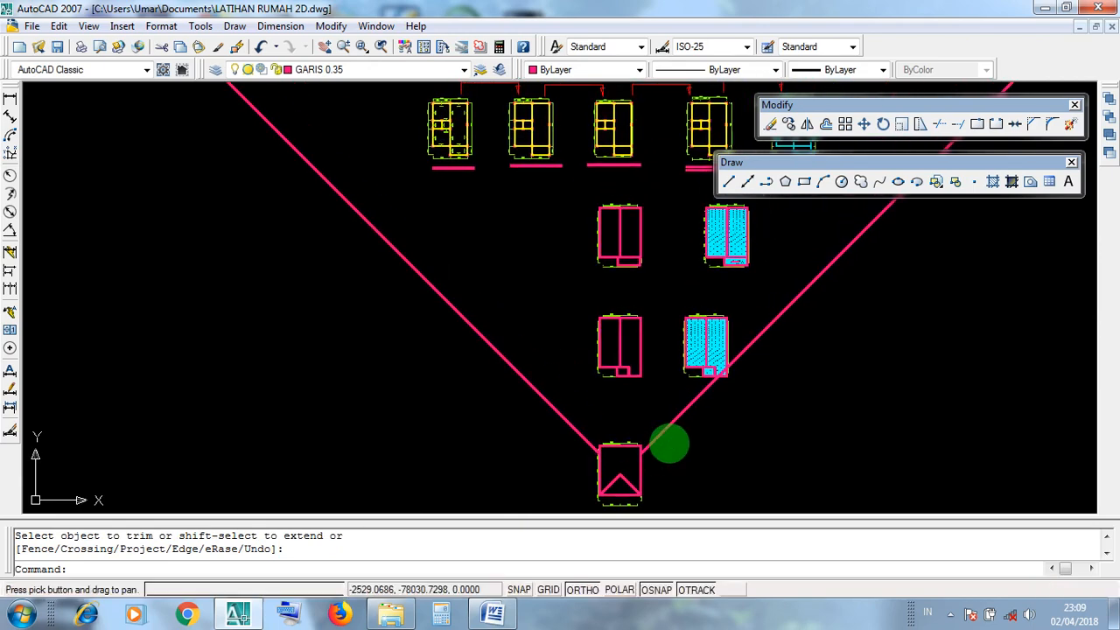
scroll(657, 463, up, 7)
scroll(688, 424, down, 2)
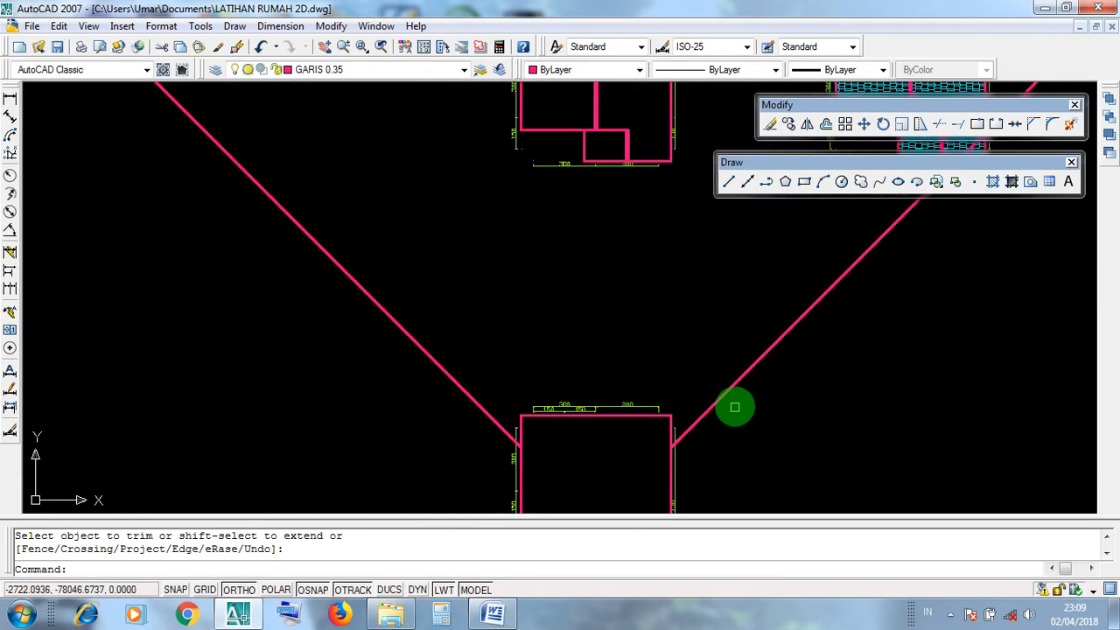
middle_drag(750, 445, 708, 429)
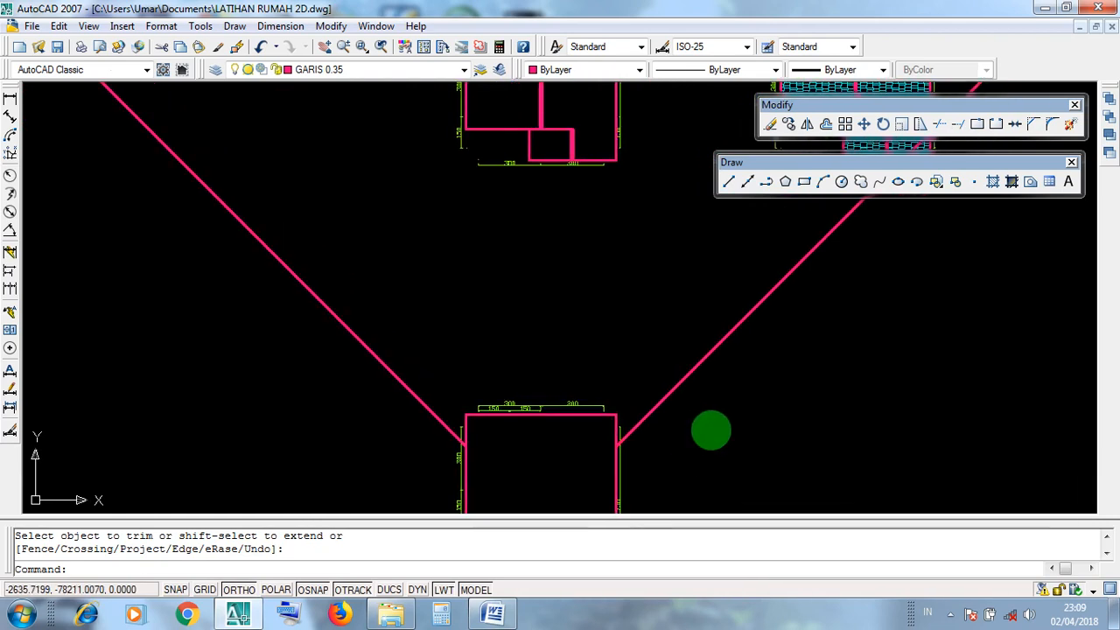
click(743, 400)
click(671, 306)
click(405, 345)
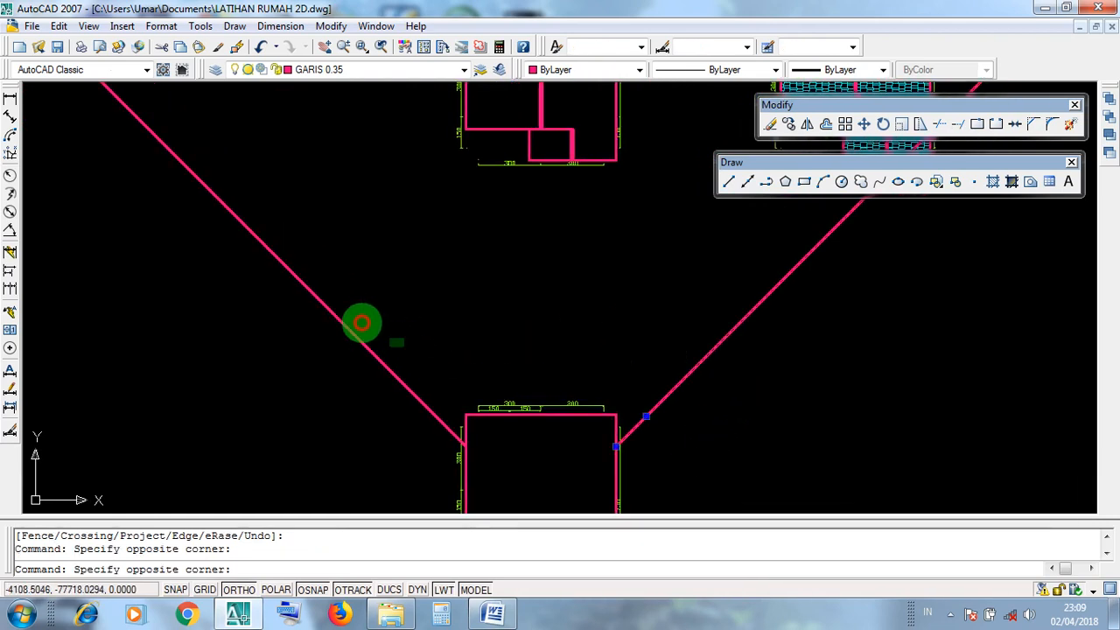
click(273, 274)
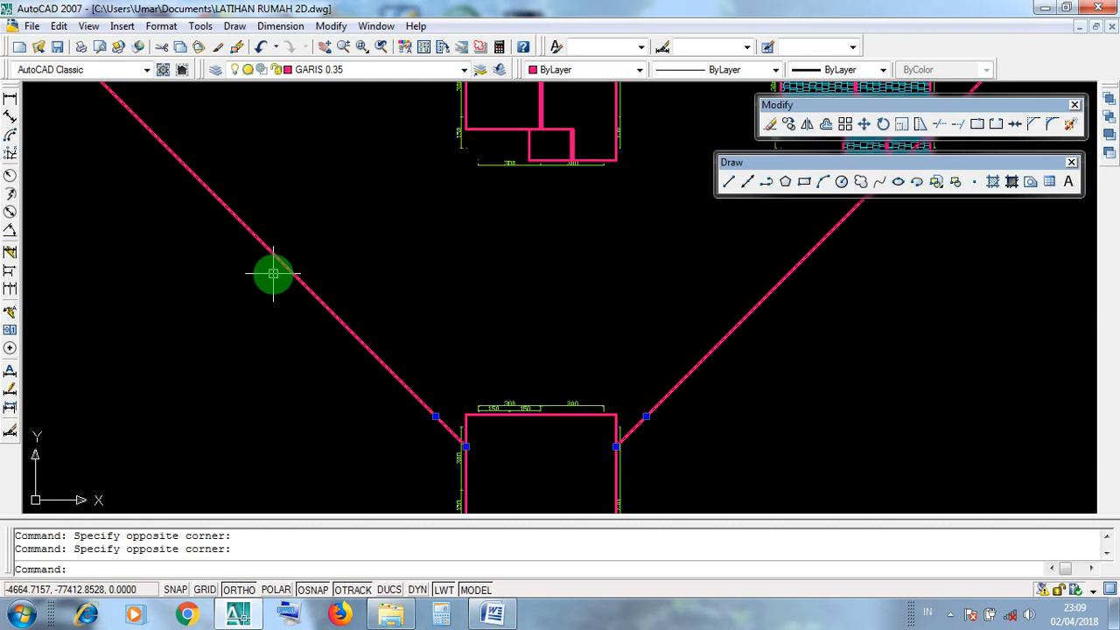
key(Delete)
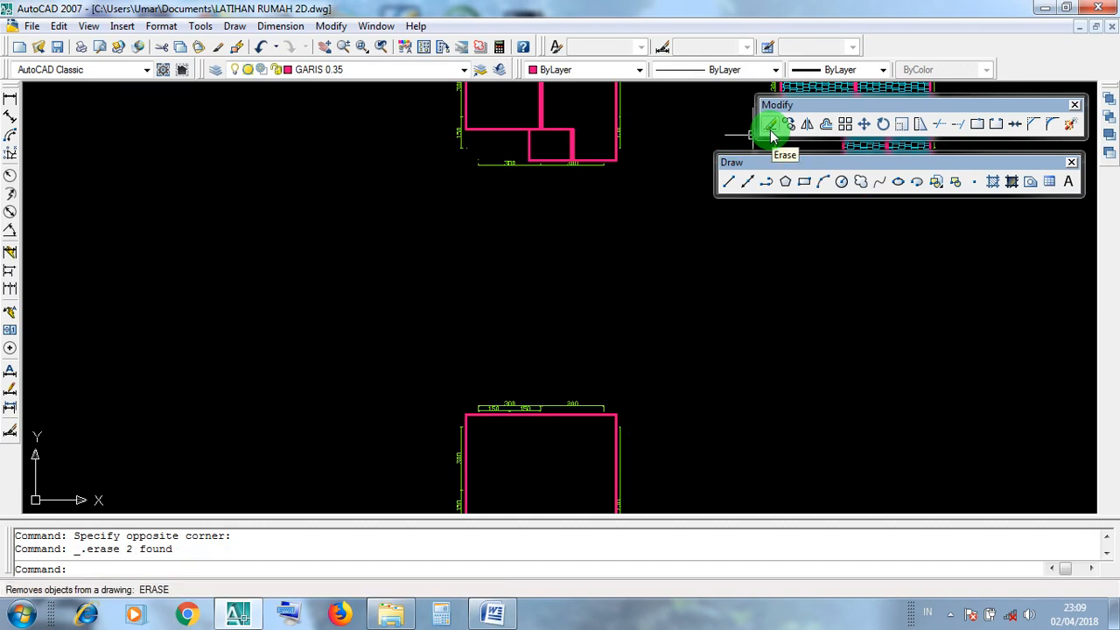
scroll(545, 340, down, 3)
scroll(540, 365, up, 6)
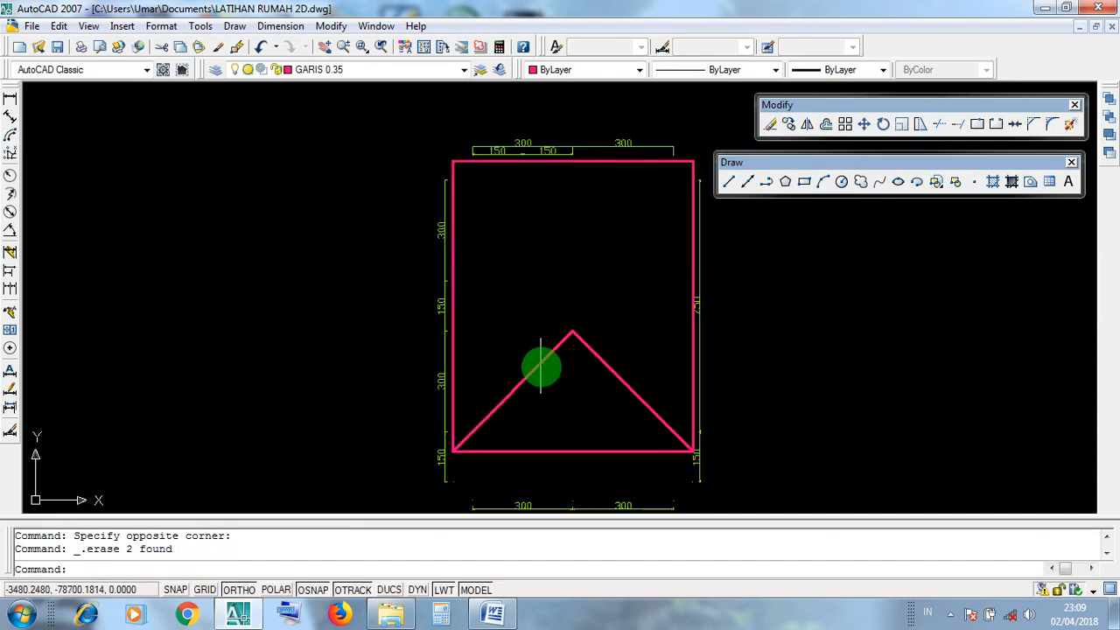
middle_drag(609, 360, 581, 376)
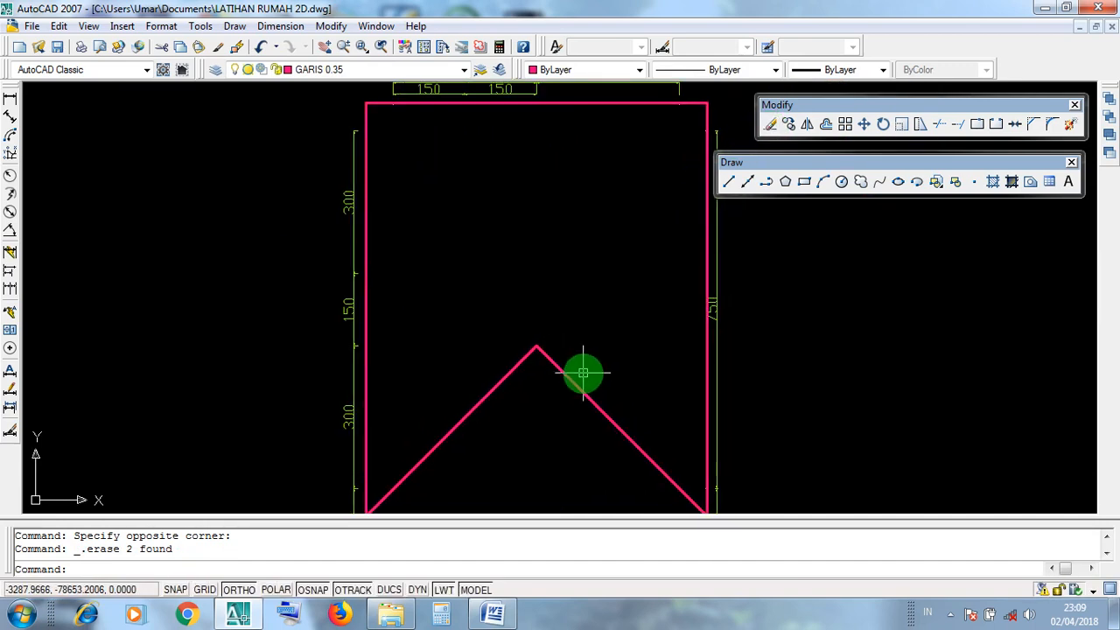
scroll(595, 376, down, 2)
click(592, 393)
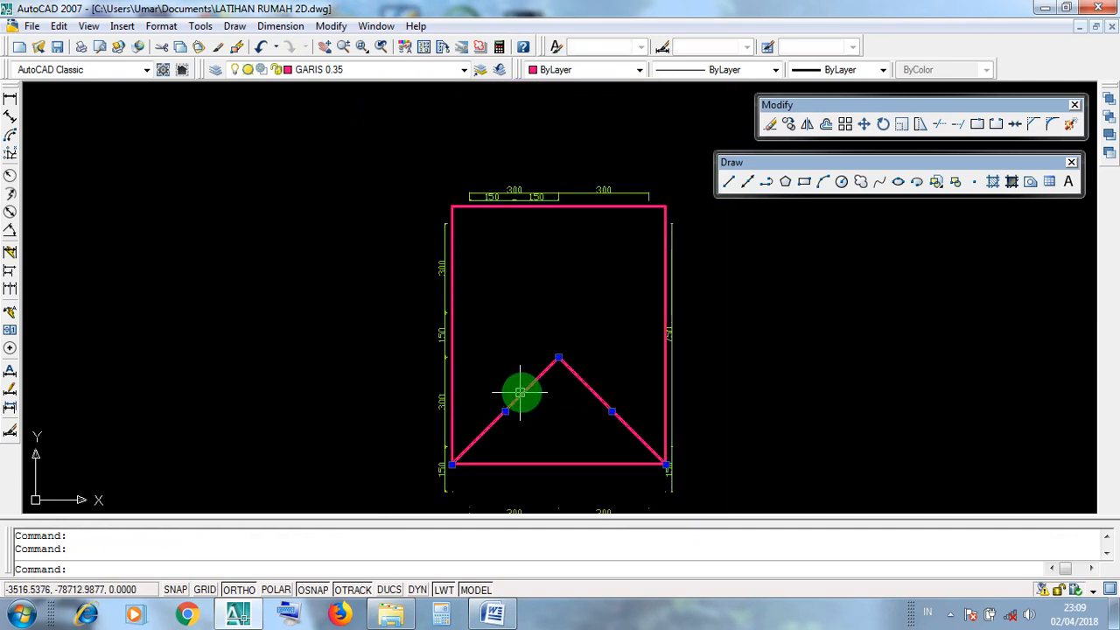
scroll(525, 387, up, 2)
key(Escape)
mouse_move(569, 408)
middle_down()
mouse_move(548, 386)
mouse_move(605, 393)
middle_up()
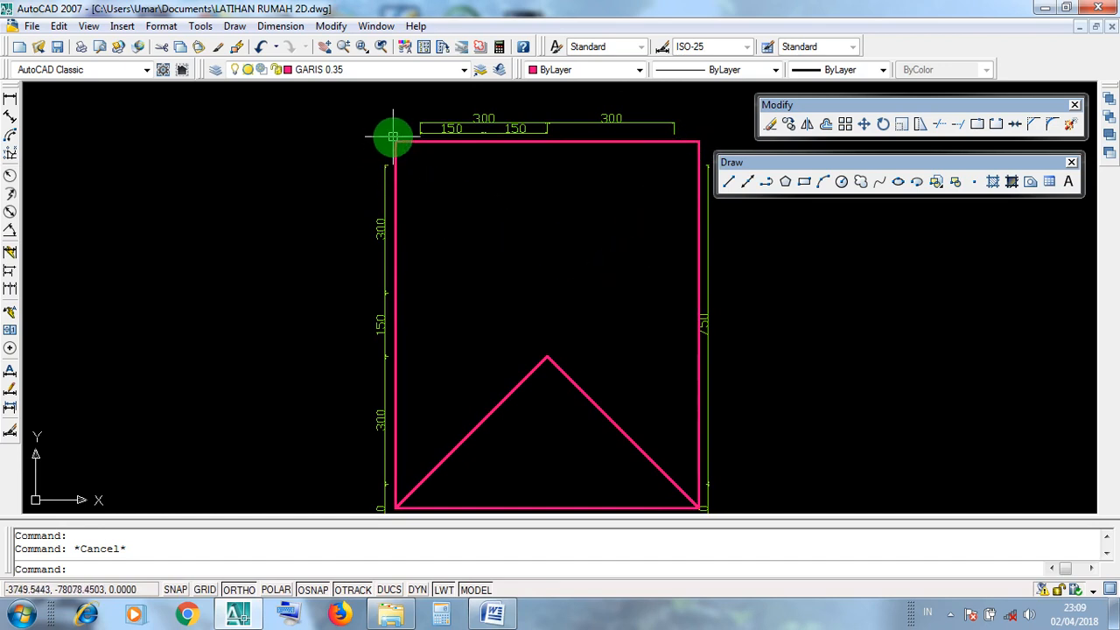
click(600, 384)
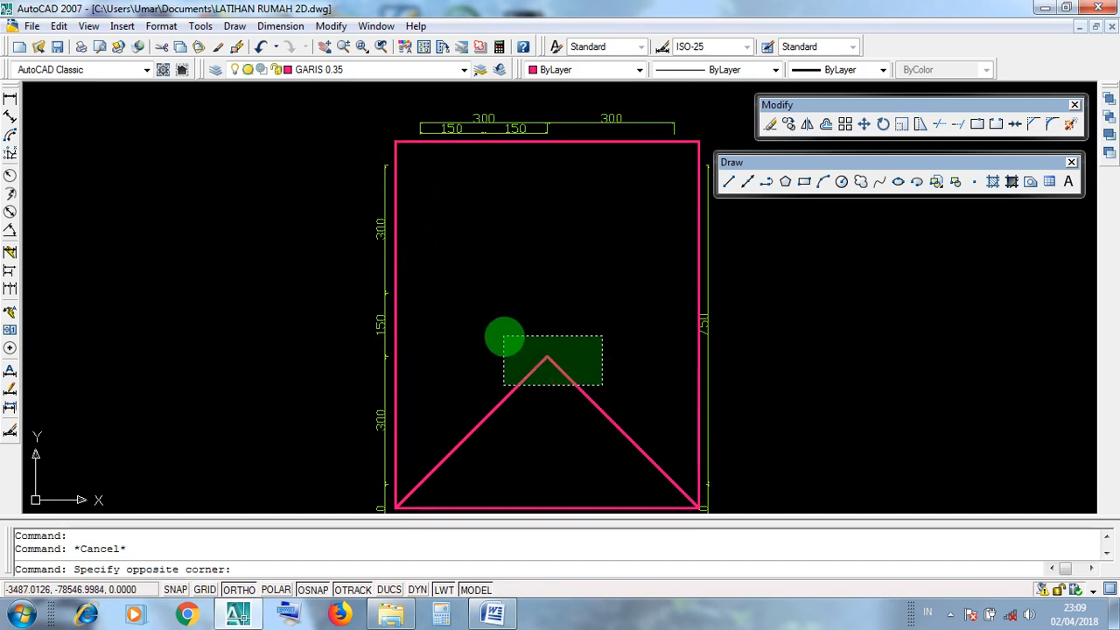
click(586, 358)
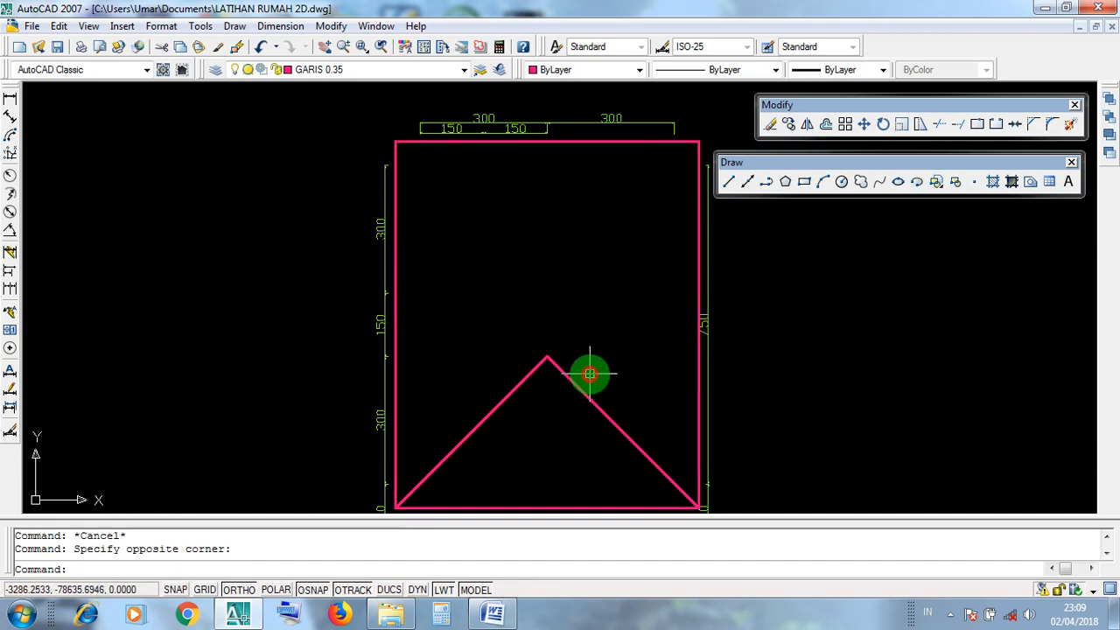
click(589, 374)
click(601, 352)
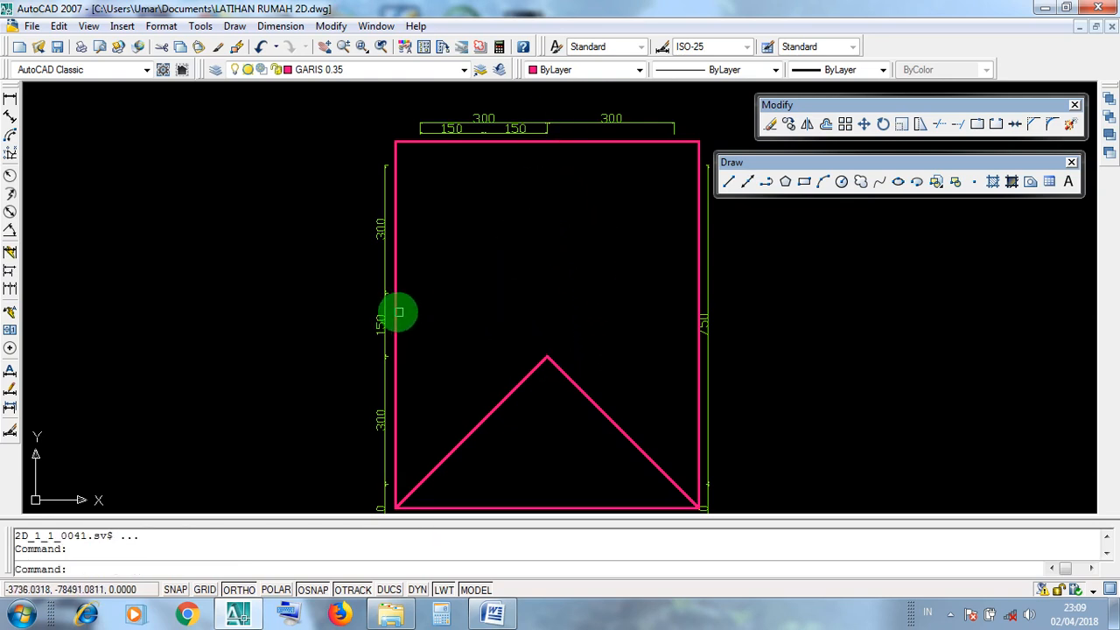
click(395, 311)
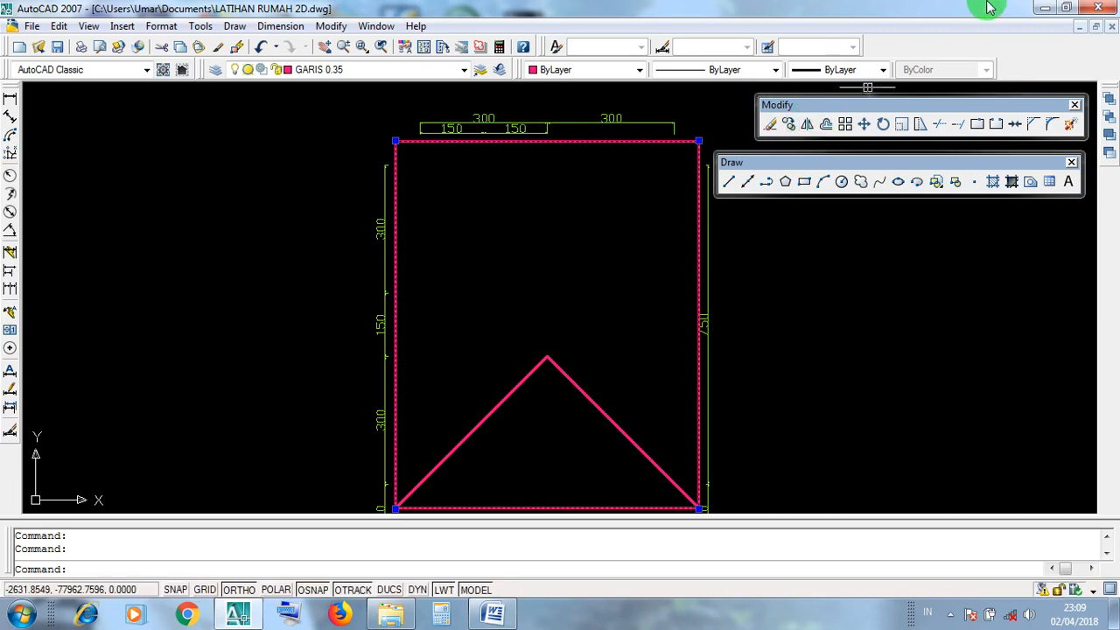
Switch to Word and open the MIROR notes at the method 2 instructions.
click(1044, 7)
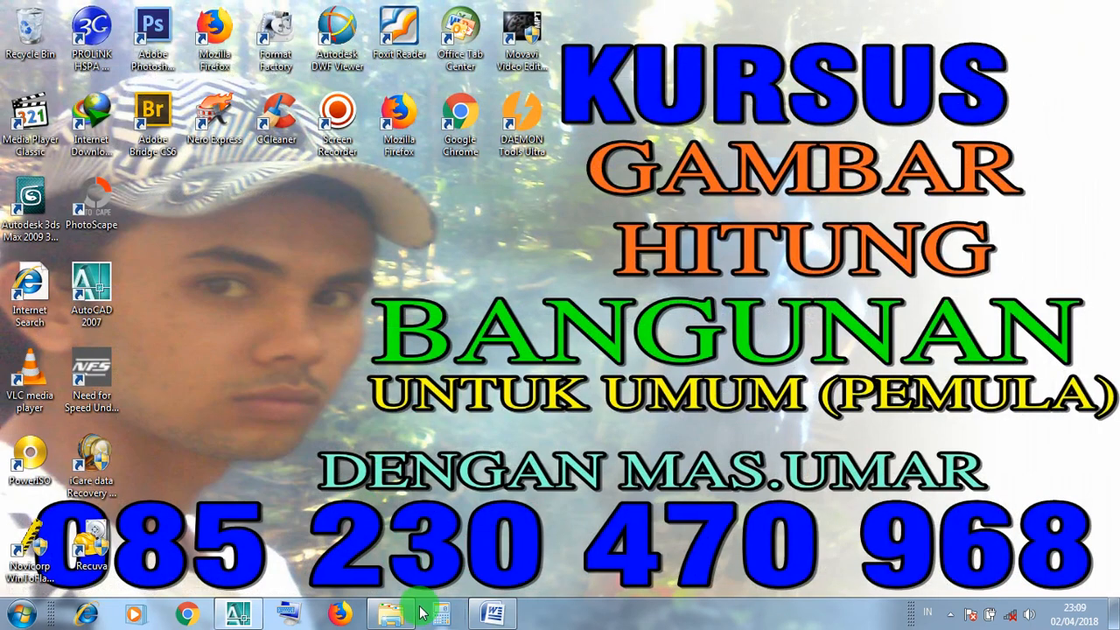
click(492, 614)
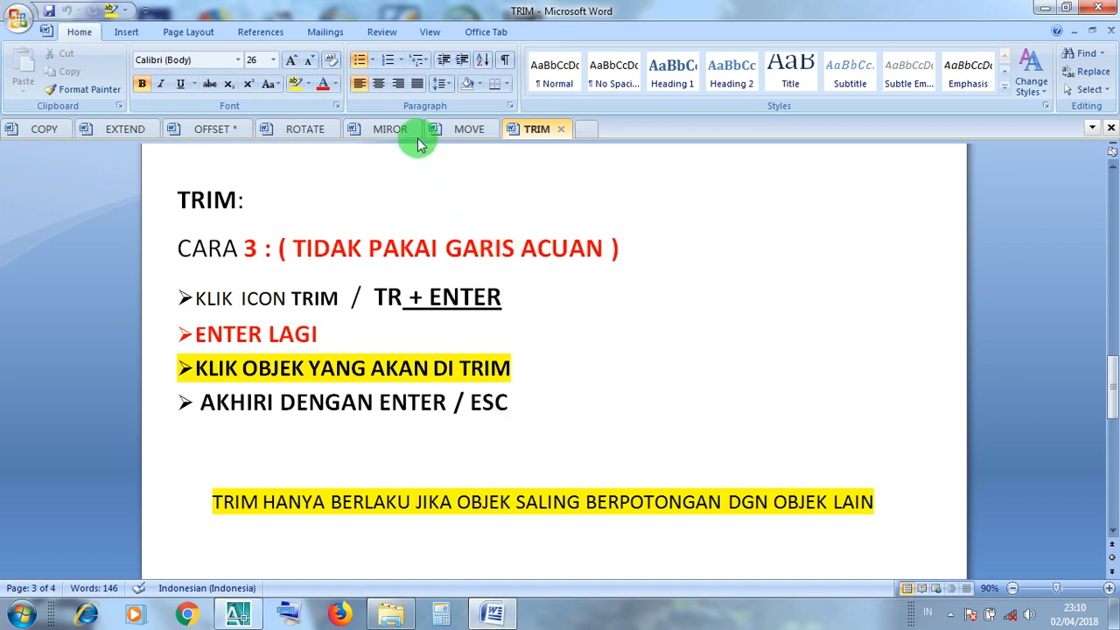
click(383, 129)
click(428, 341)
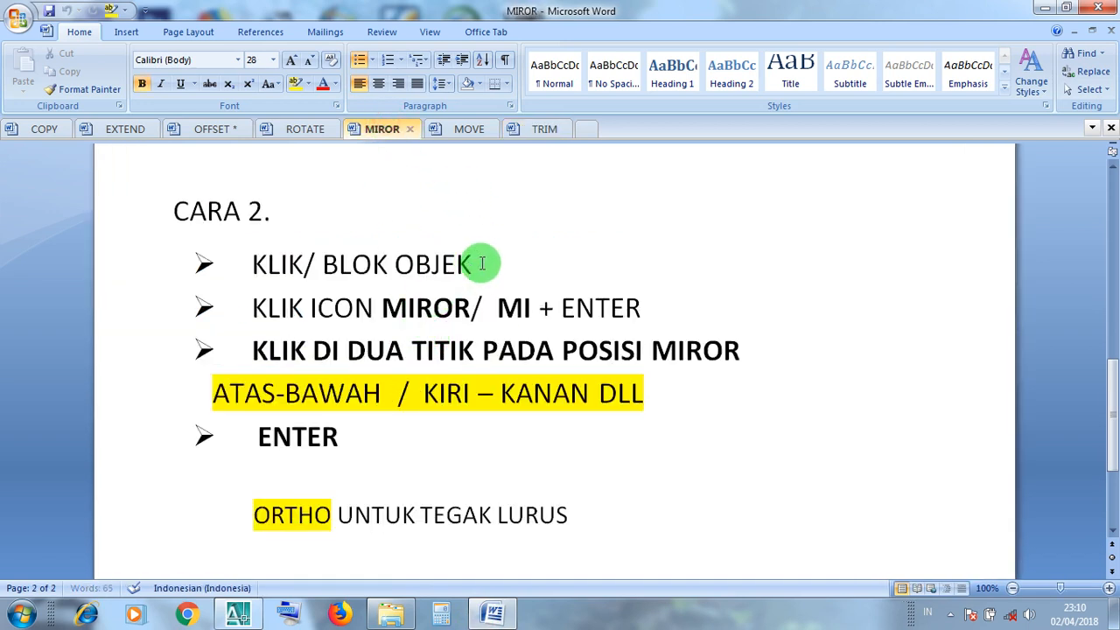
Read the method 2 instructions in the MIROR notes, from selecting the object to the final ENTER and the ORTHO note.
drag(481, 263, 262, 260)
click(299, 263)
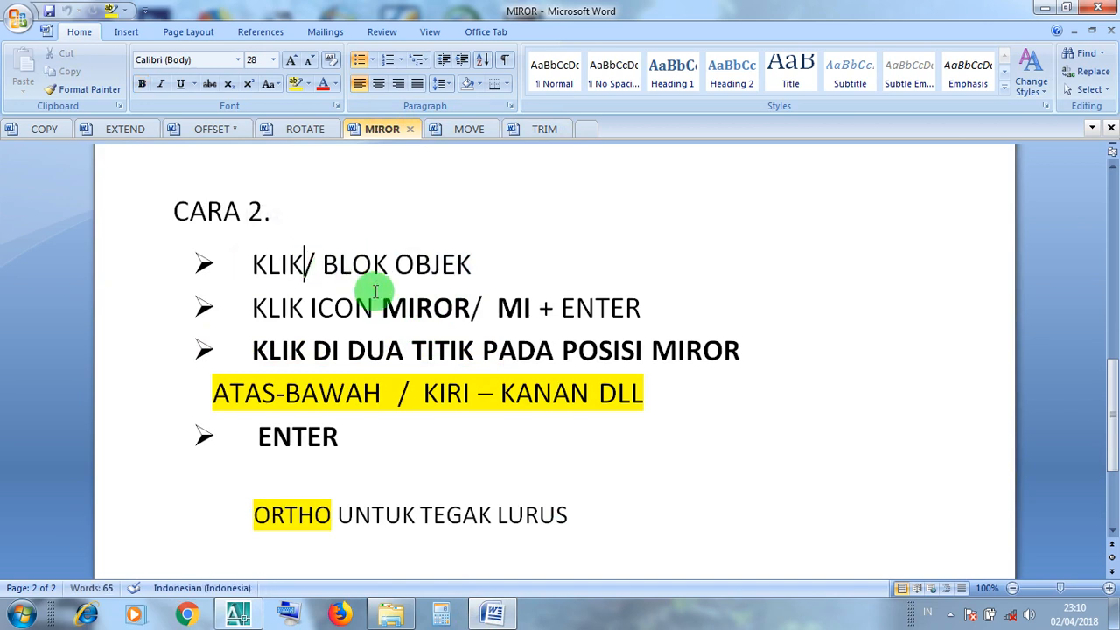
click(402, 308)
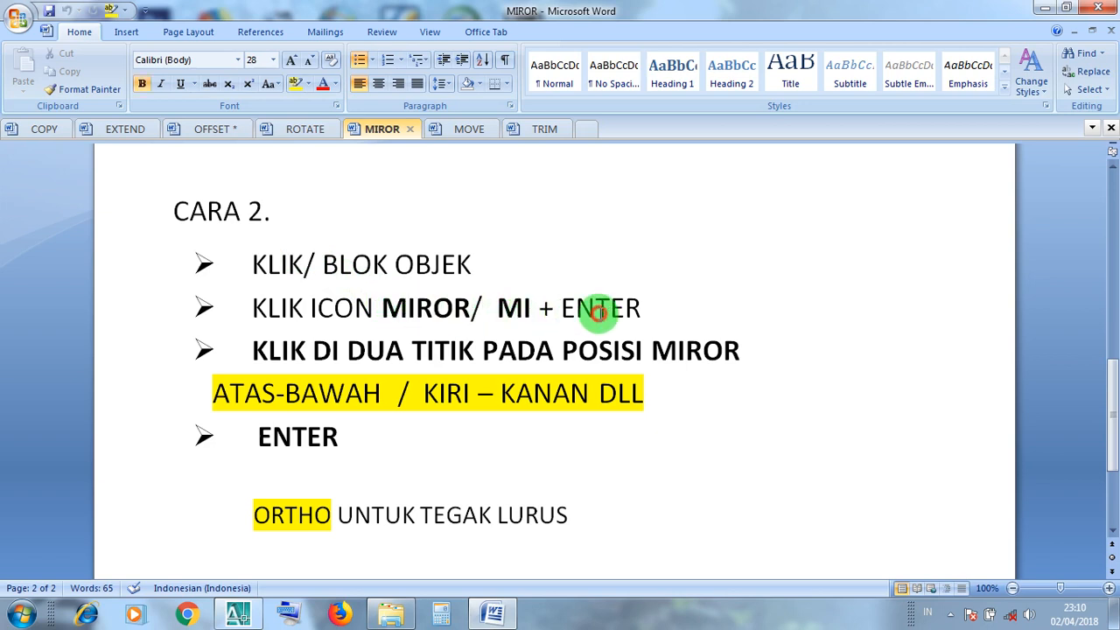
click(595, 308)
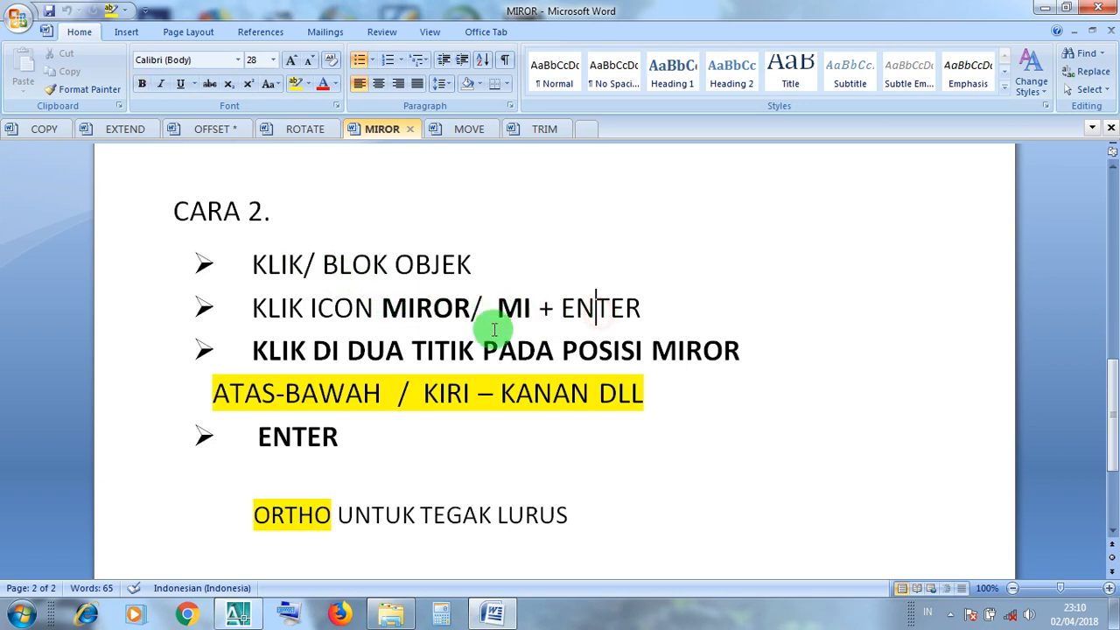
click(603, 351)
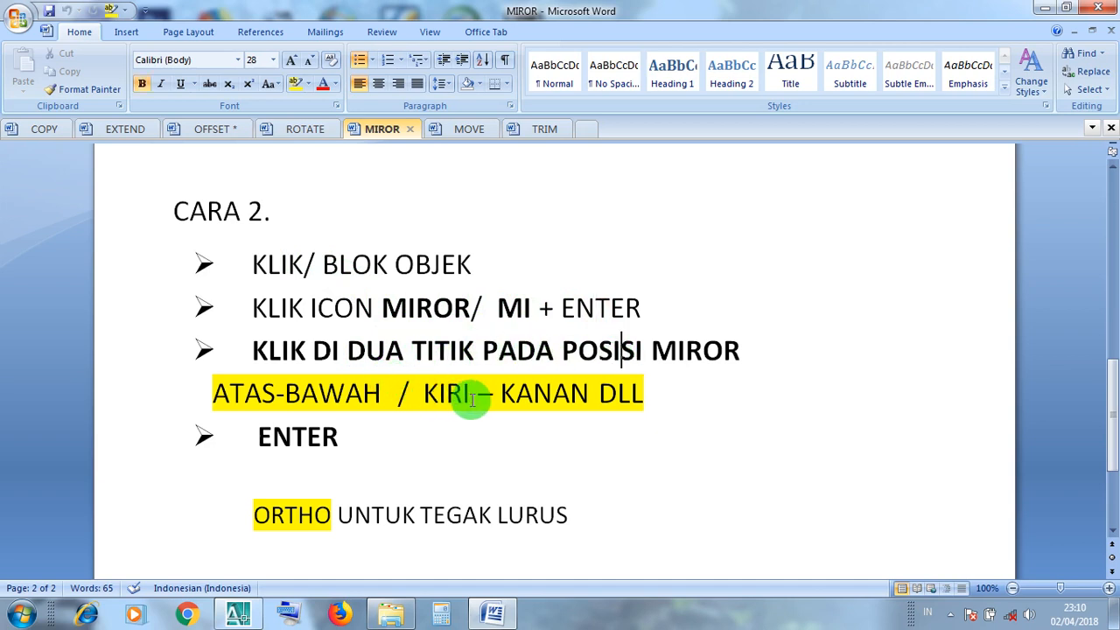
click(501, 393)
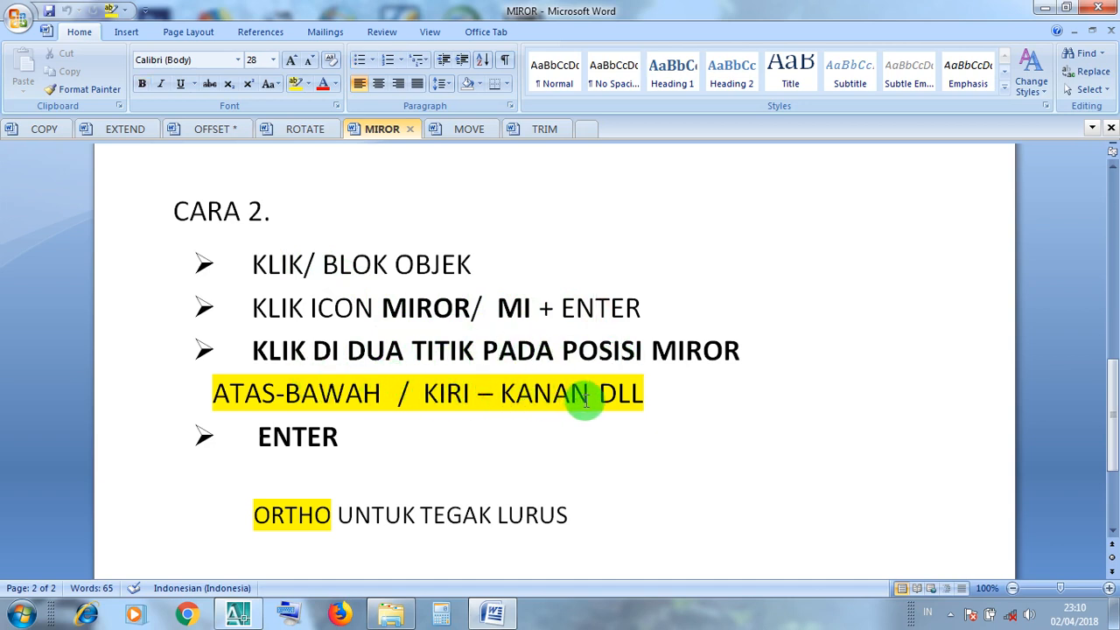
drag(580, 395, 423, 394)
click(447, 395)
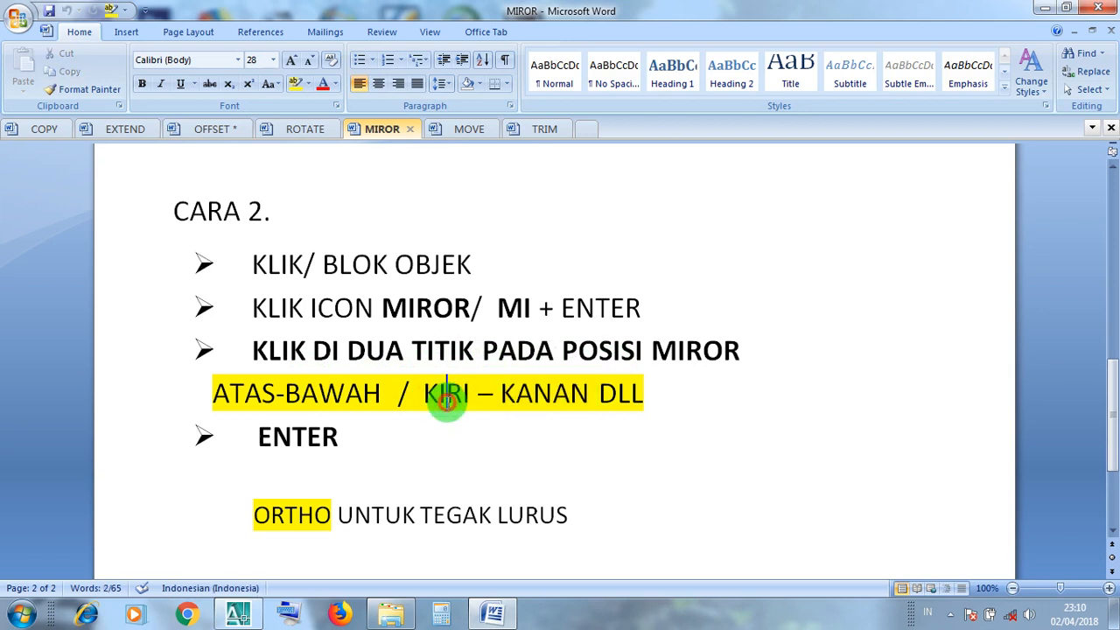
click(304, 435)
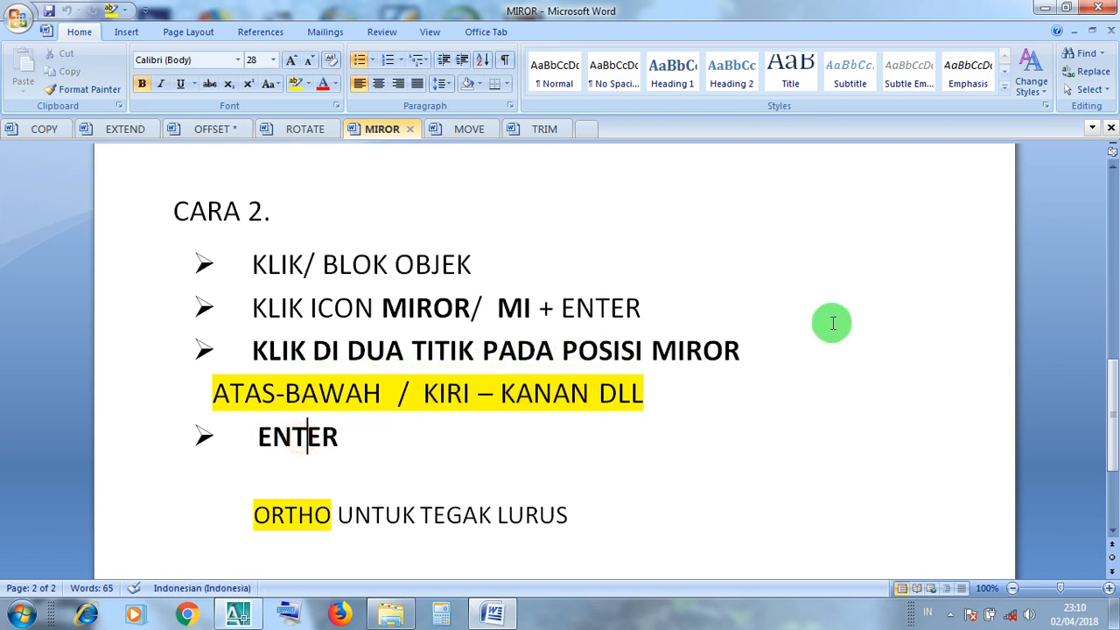
click(420, 523)
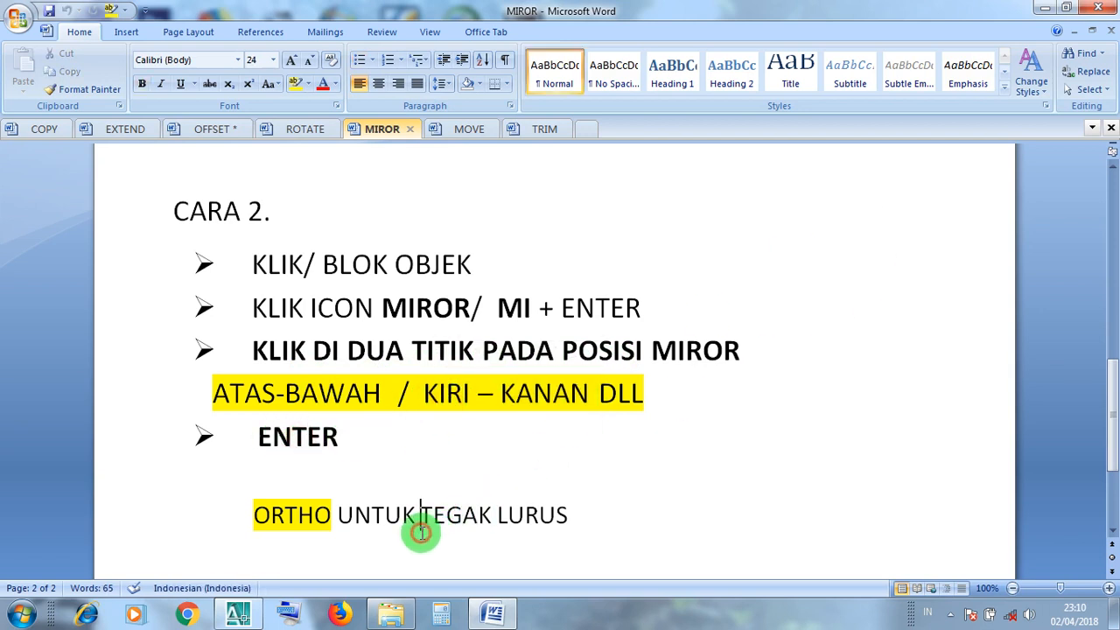
Switch to AutoCAD, clear the rectangle selection, and toggle Ortho mode off and back on, checking its state in the command history.
click(1044, 8)
click(240, 614)
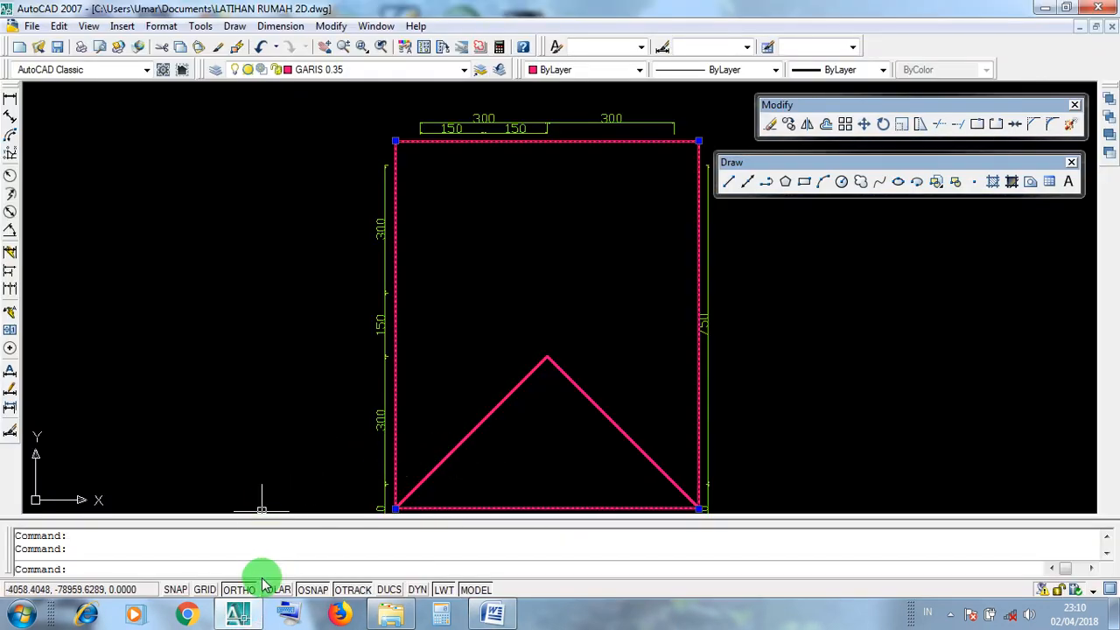
click(238, 589)
click(238, 590)
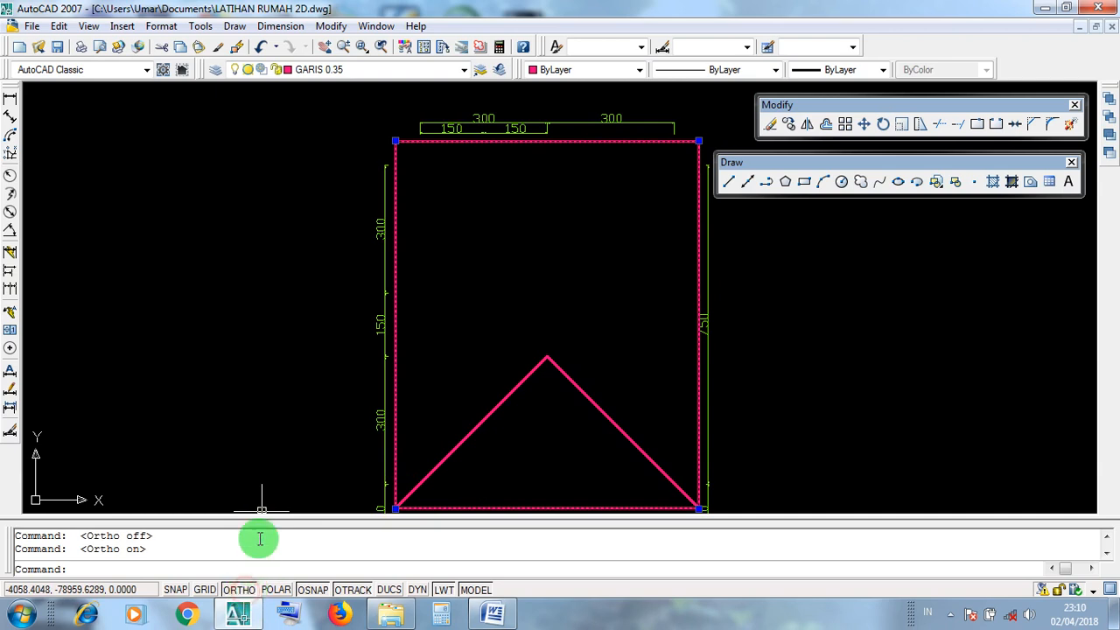
key(Escape)
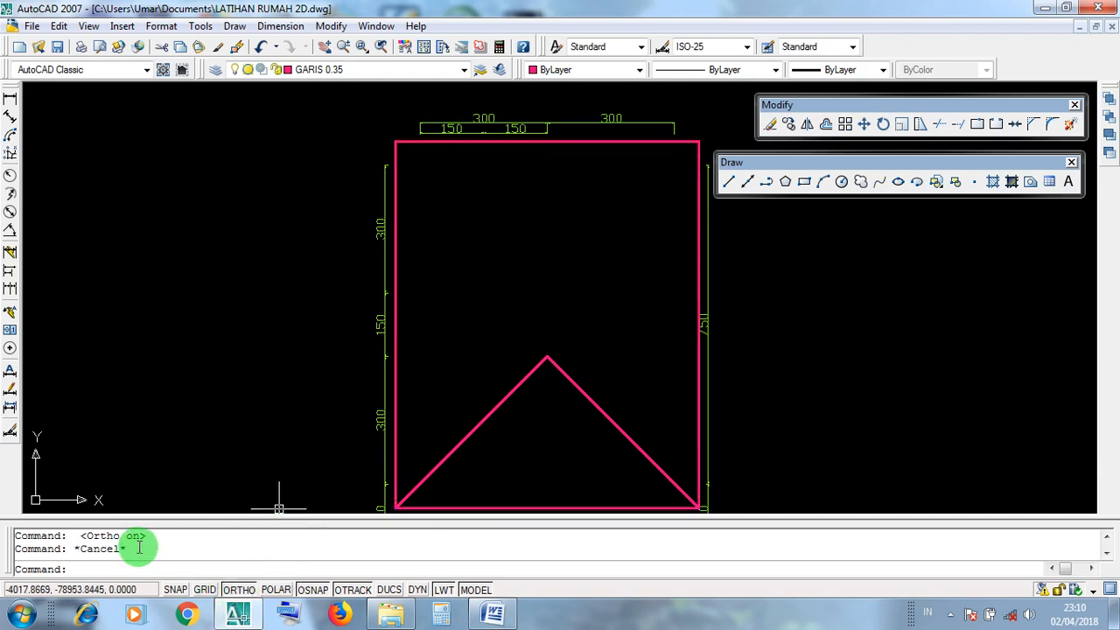
click(233, 590)
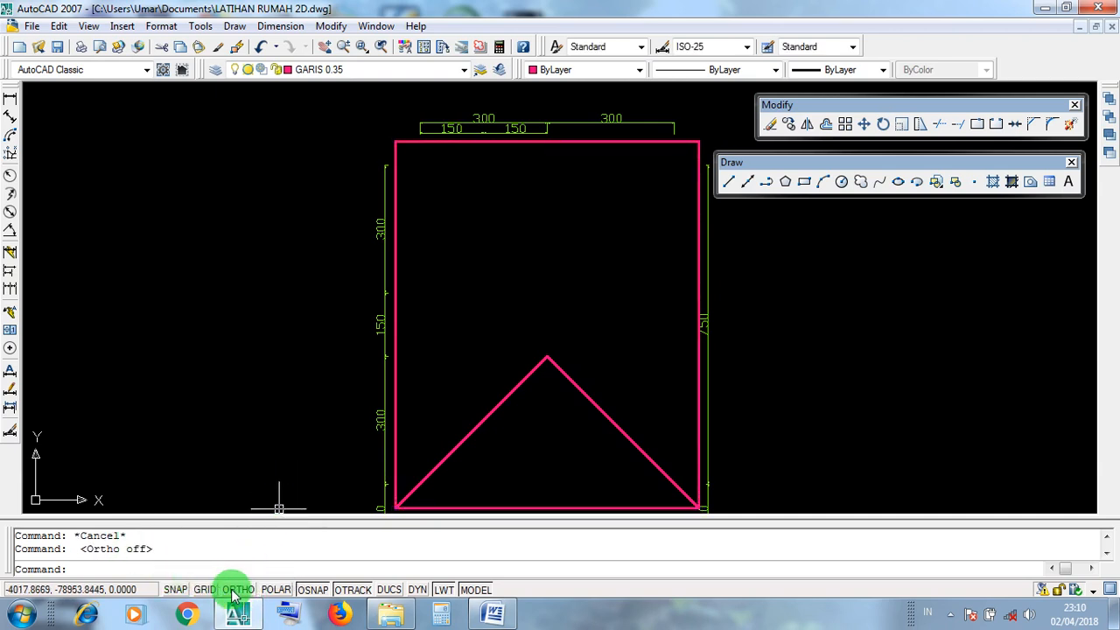
drag(153, 551, 73, 549)
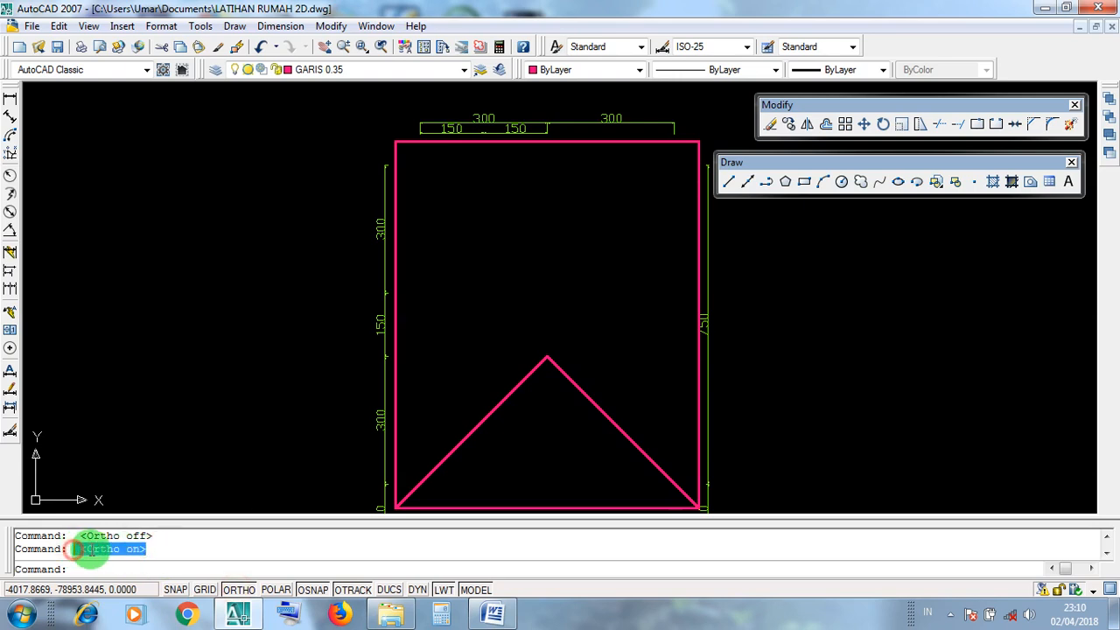
click(99, 548)
click(764, 428)
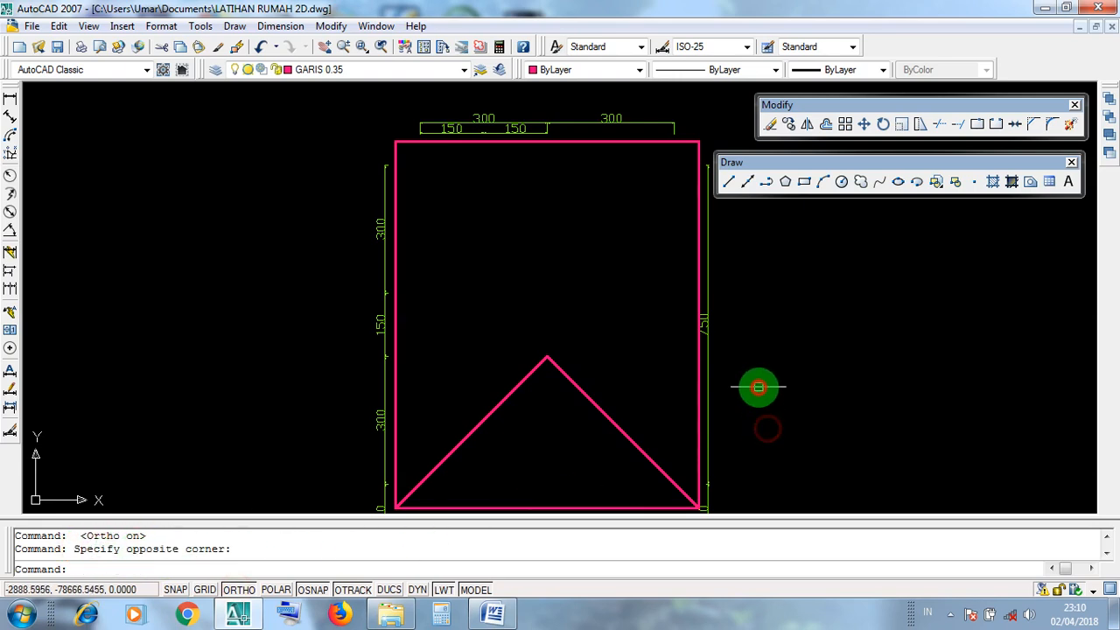
Select the two diagonal lines forming the peak in the rectangle's lower half and start the Mirror command on them.
middle_drag(671, 393, 617, 371)
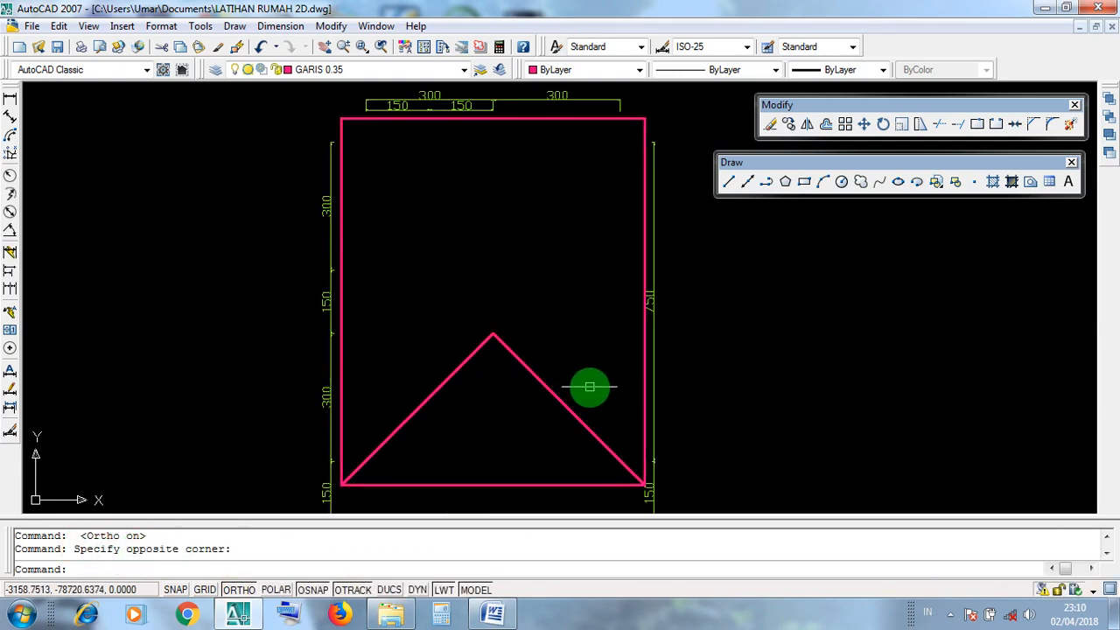
click(600, 395)
click(408, 318)
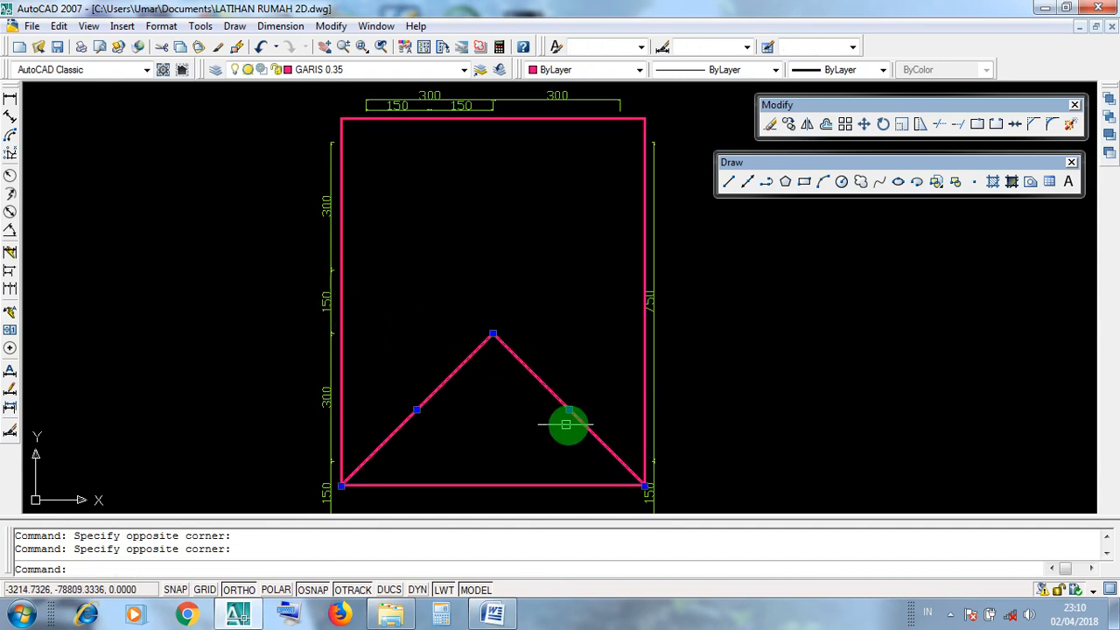
click(580, 389)
click(450, 303)
click(584, 400)
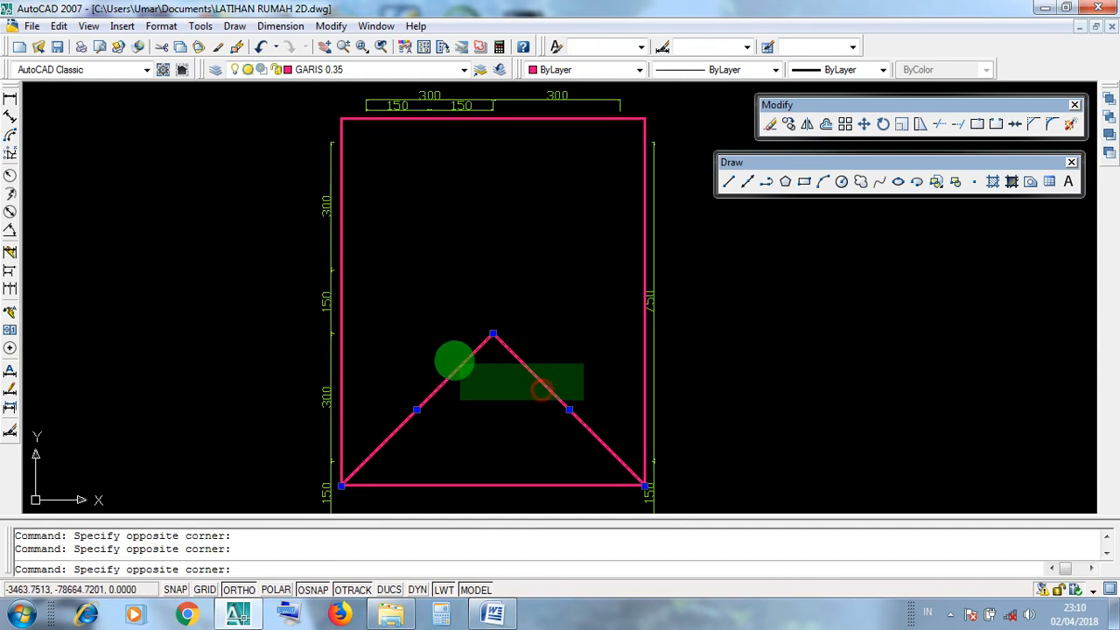
click(418, 329)
click(584, 400)
click(403, 305)
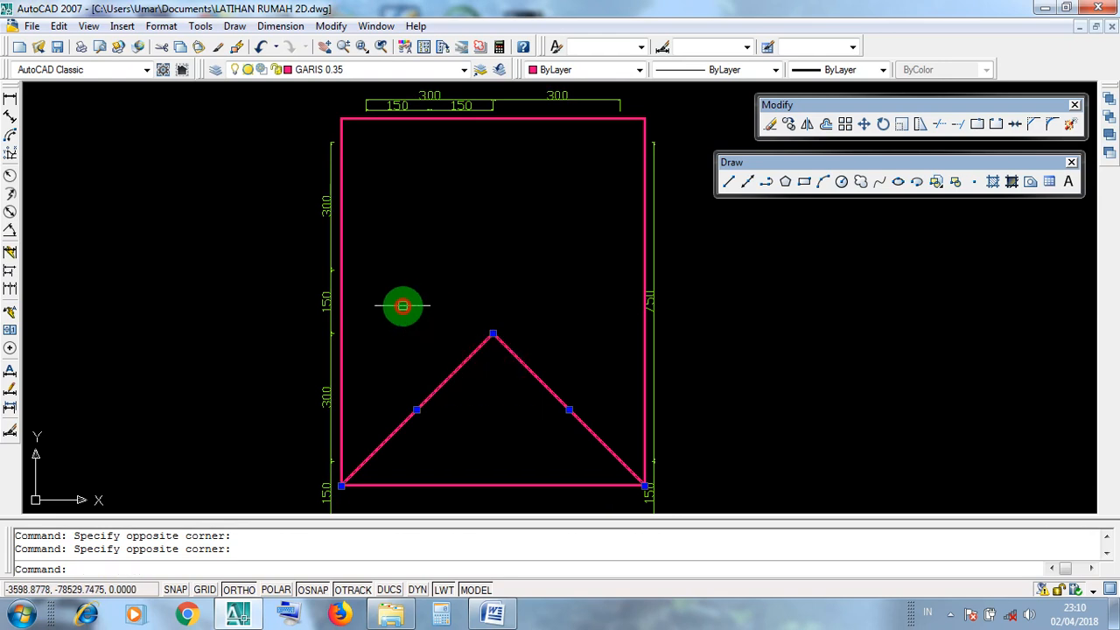
click(549, 369)
click(451, 306)
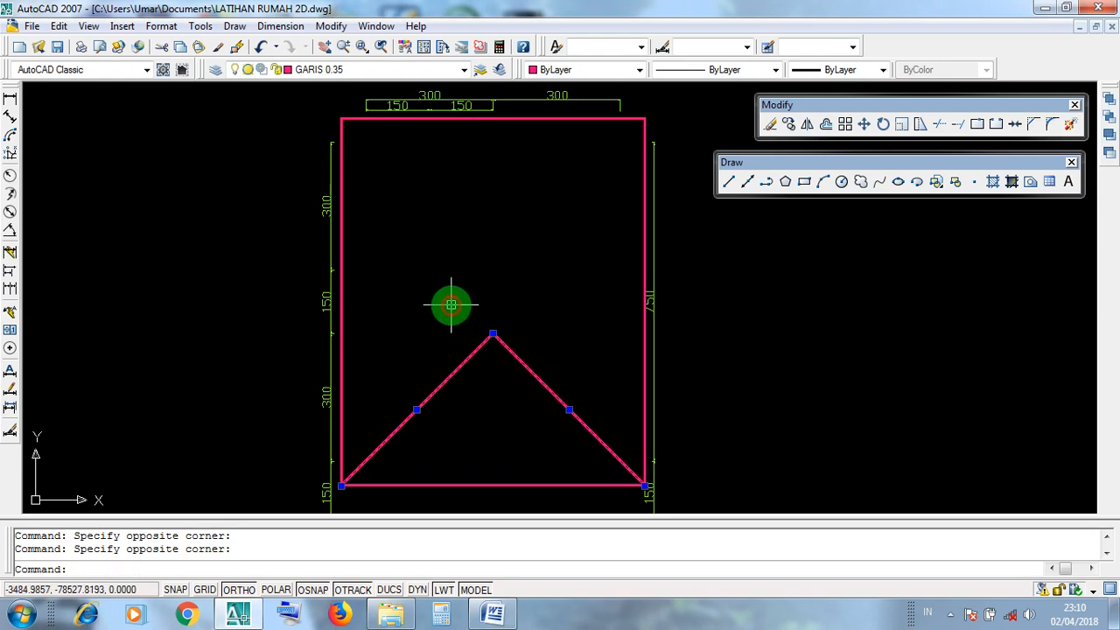
click(807, 125)
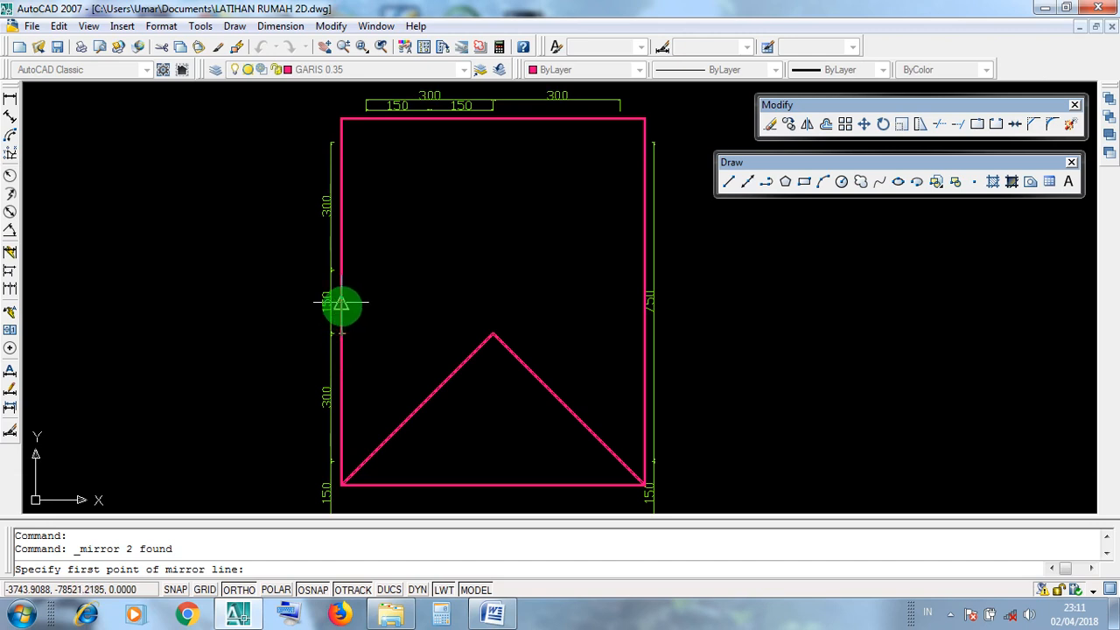
Mirror the two diagonals across a horizontal mirror line starting at the midpoint of the rectangle's left side, keeping the source lines.
scroll(342, 303, up, 5)
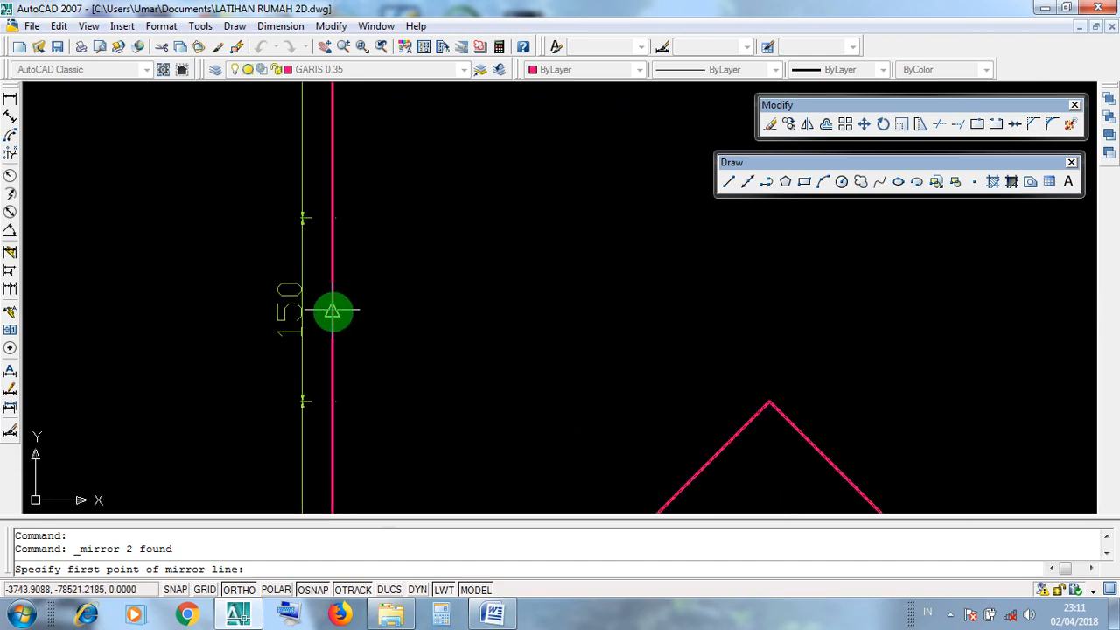
scroll(332, 310, down, 4)
scroll(332, 310, down, 2)
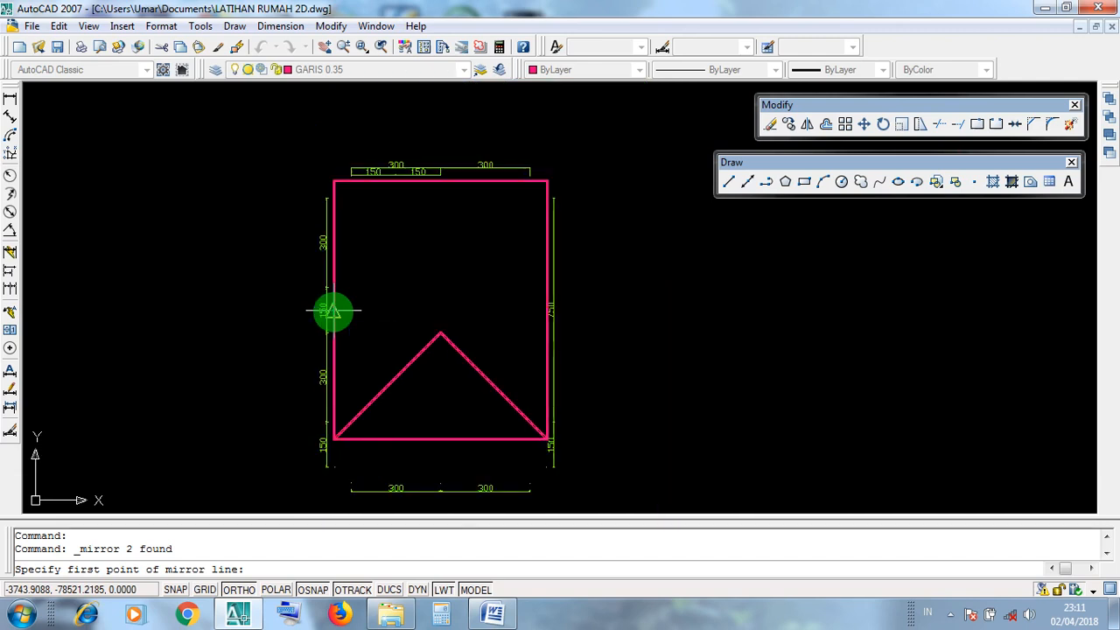
scroll(536, 311, up, 2)
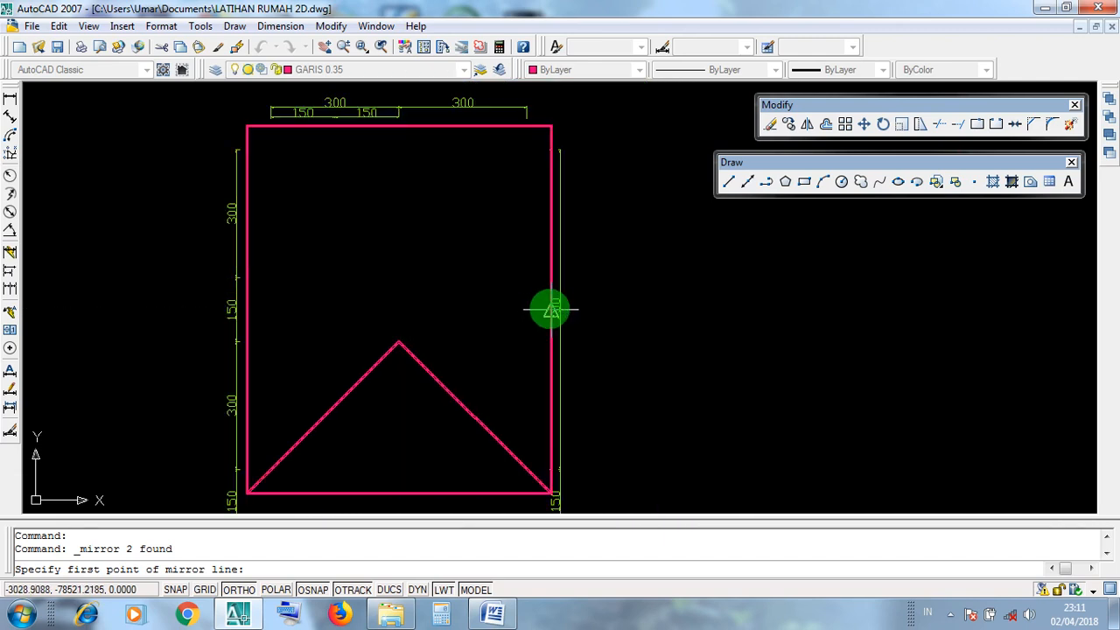
scroll(551, 310, up, 5)
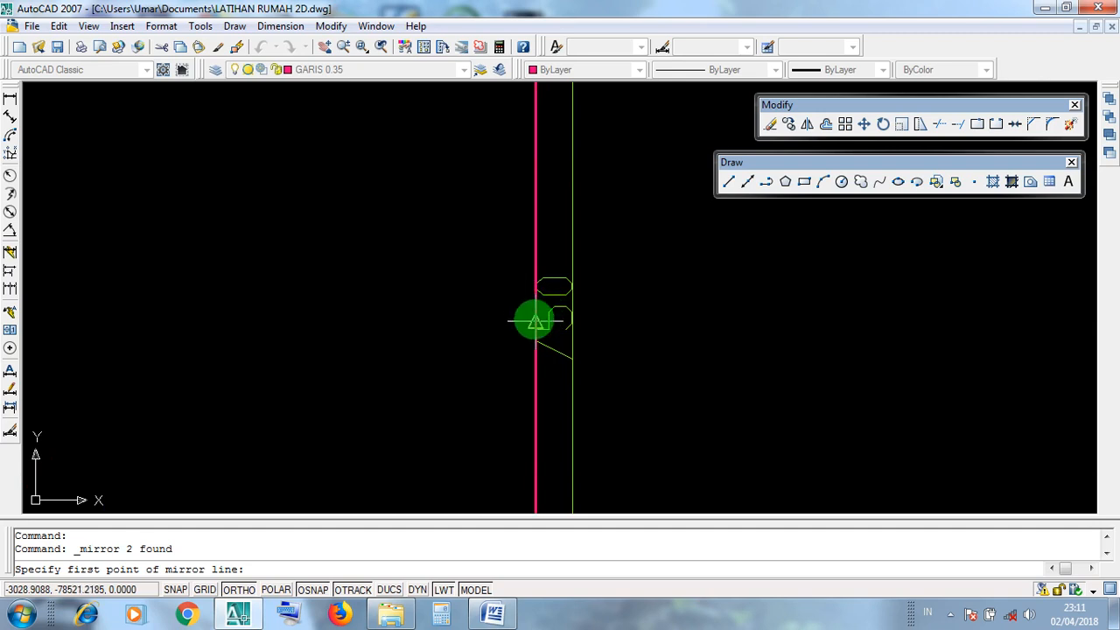
scroll(535, 322, up, 1)
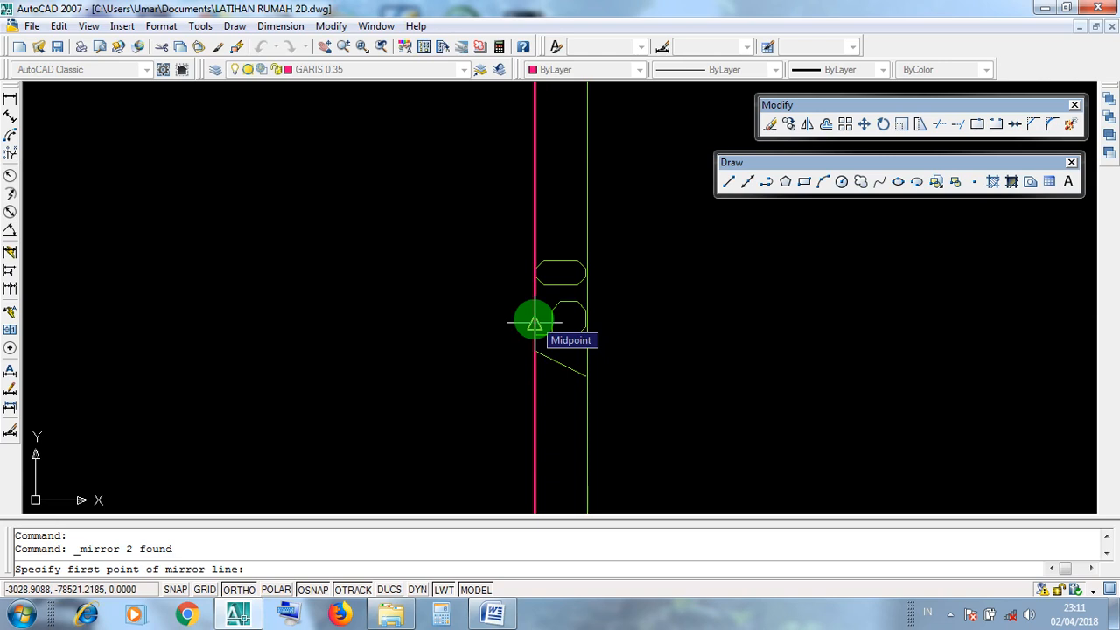
scroll(534, 322, down, 6)
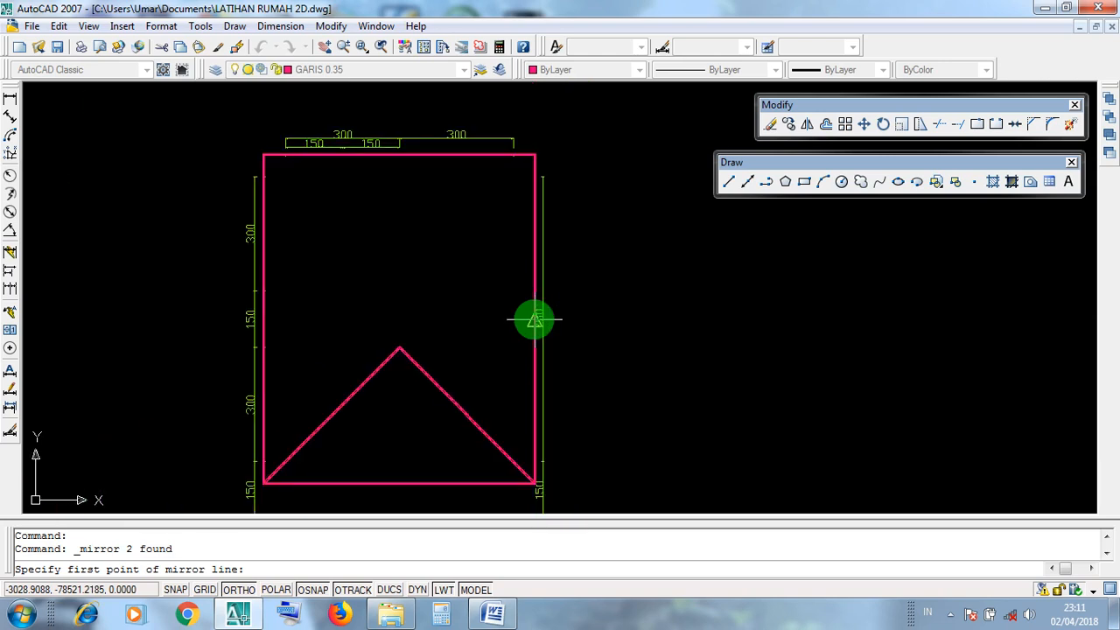
click(263, 320)
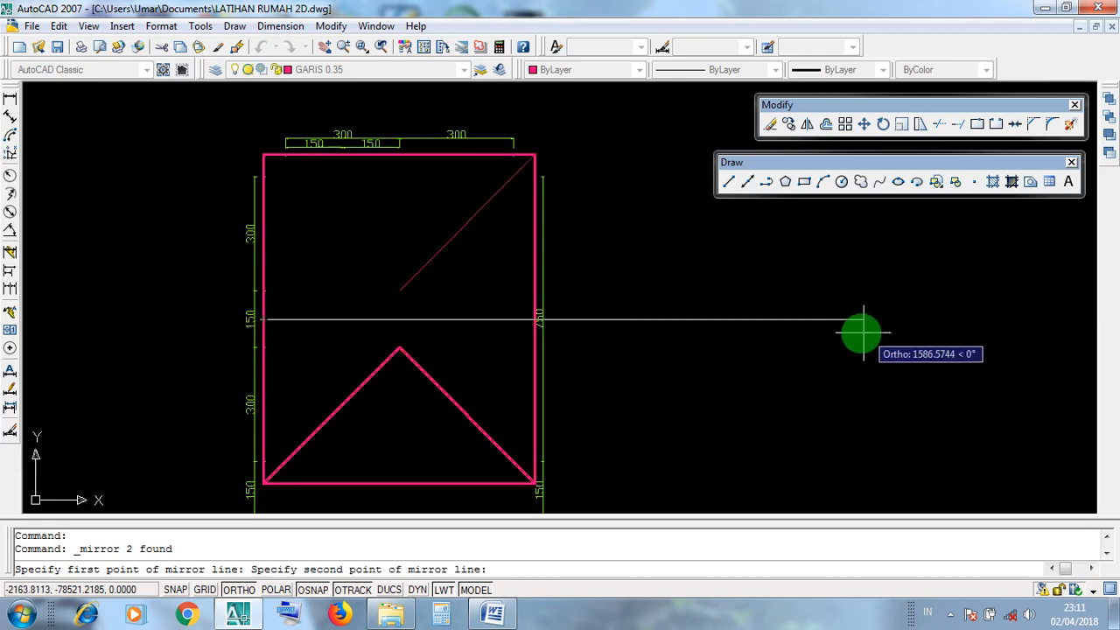
scroll(819, 332, down, 1)
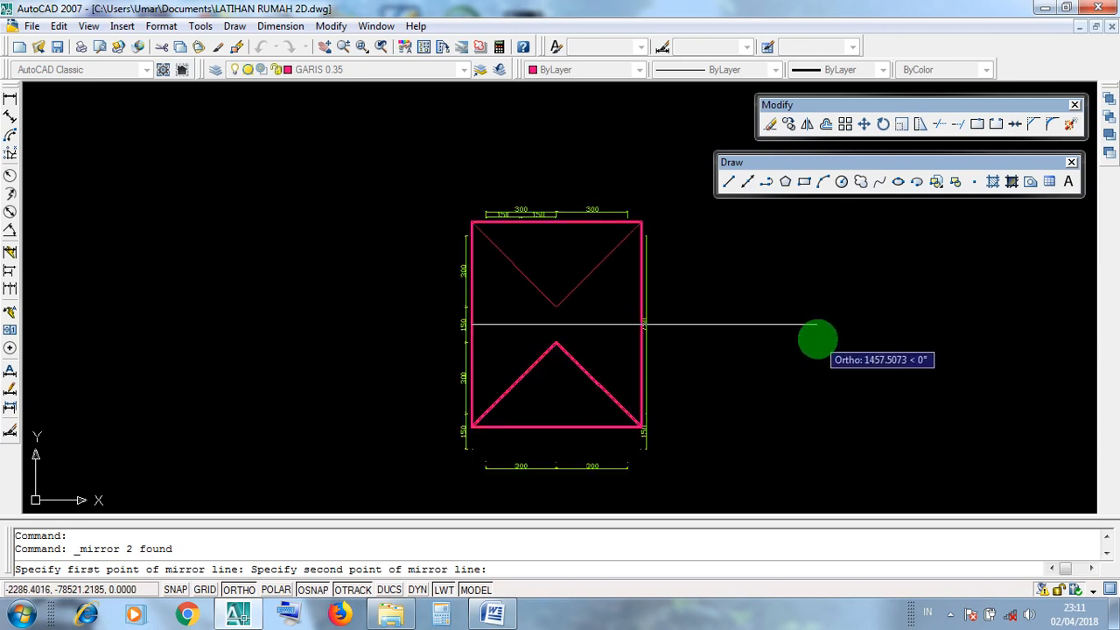
click(819, 325)
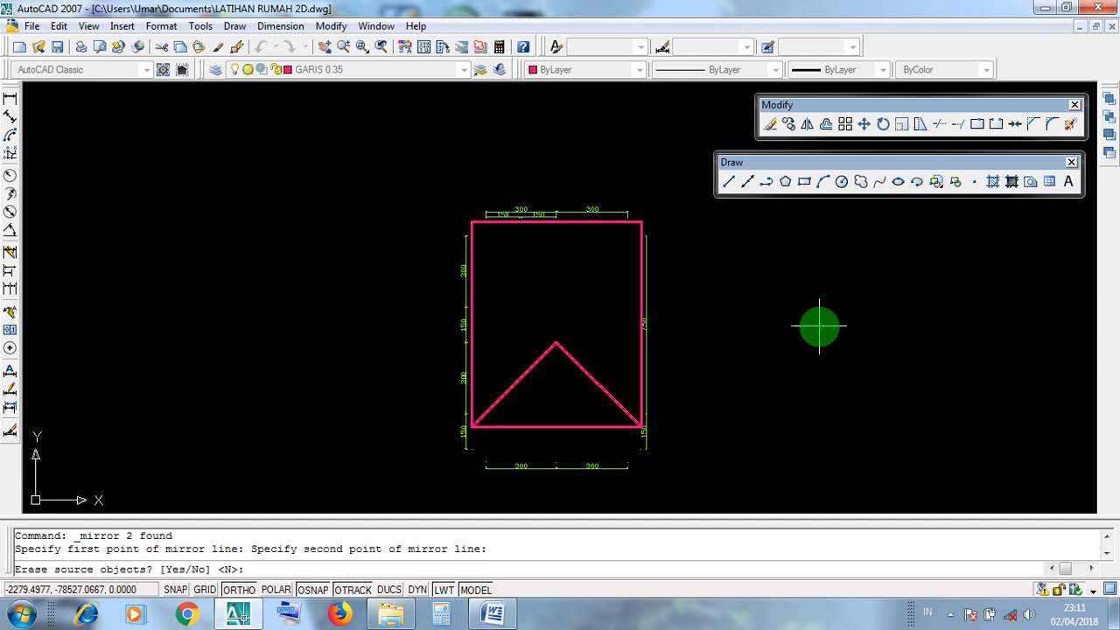
key(Return)
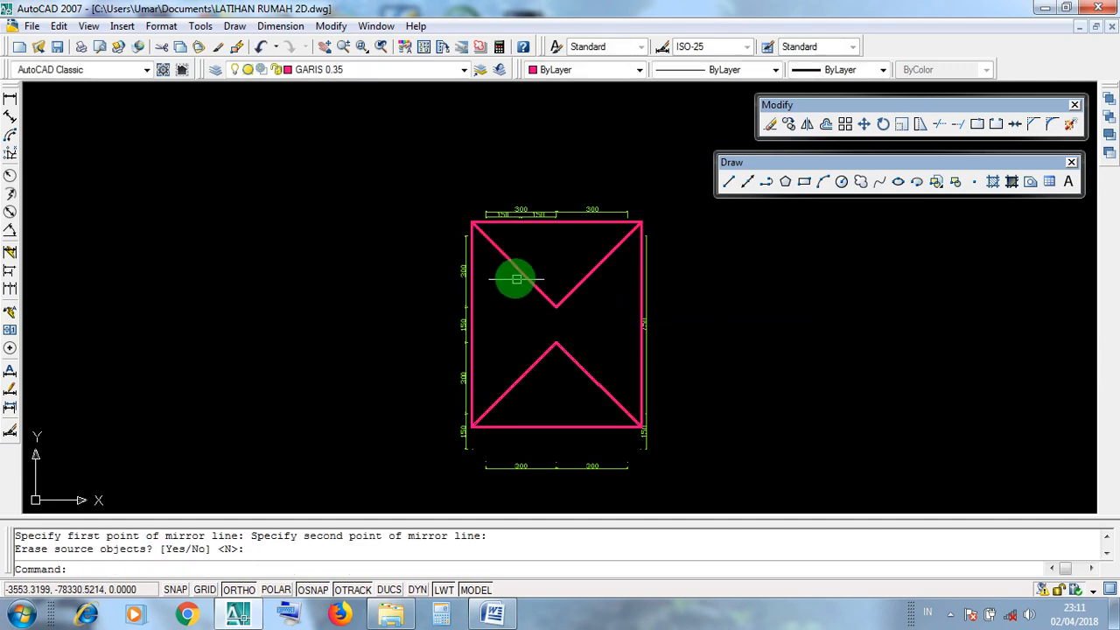
Examine the rectangle's two upper corners where the mirrored diagonals meet its edges.
scroll(620, 215, up, 4)
scroll(621, 216, up, 5)
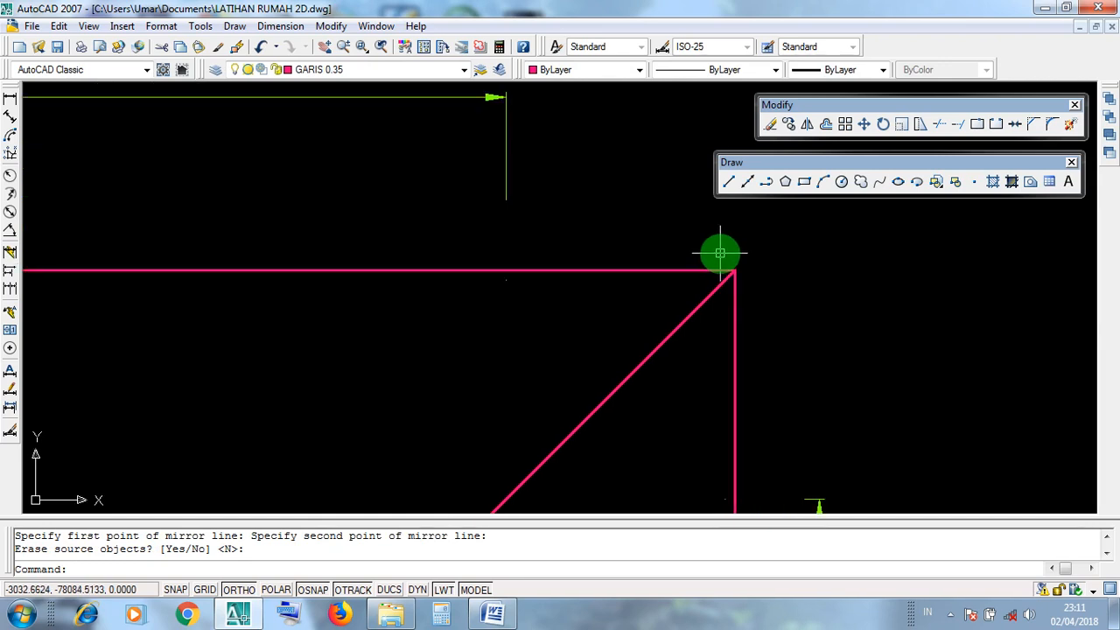
click(734, 313)
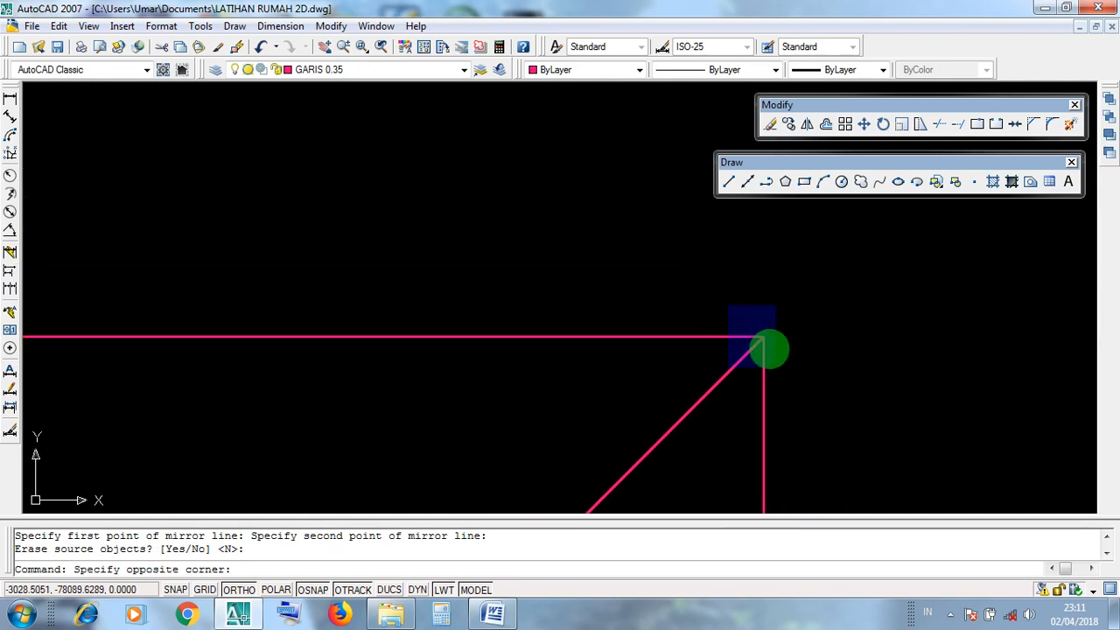
click(734, 292)
scroll(735, 292, down, 6)
scroll(530, 292, down, 8)
middle_drag(333, 297, 705, 307)
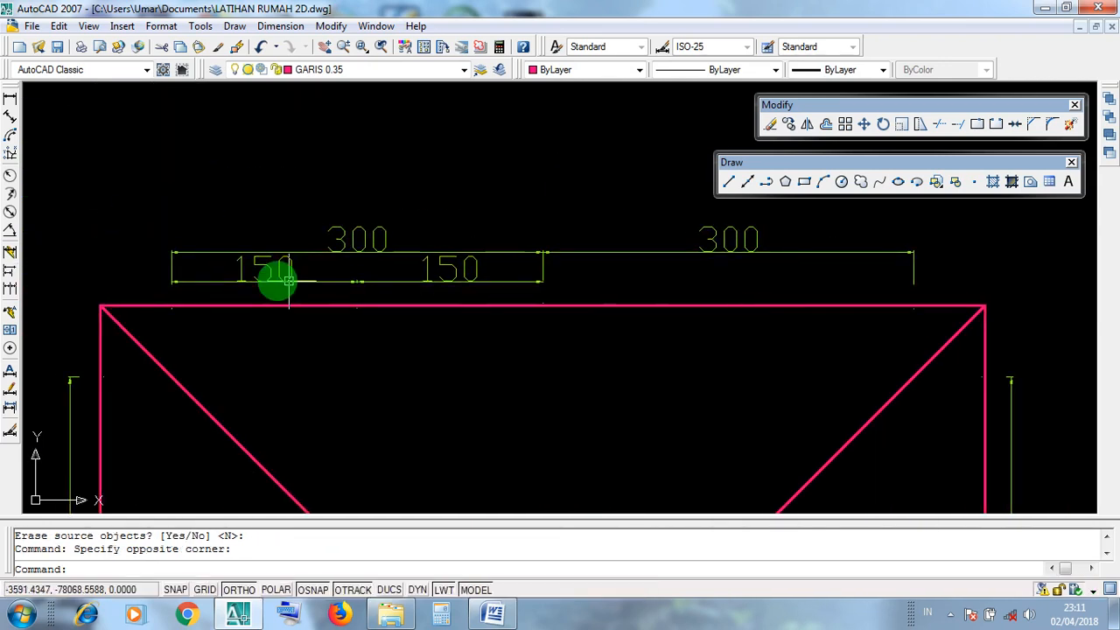
middle_drag(210, 280, 472, 288)
scroll(320, 280, up, 8)
click(376, 299)
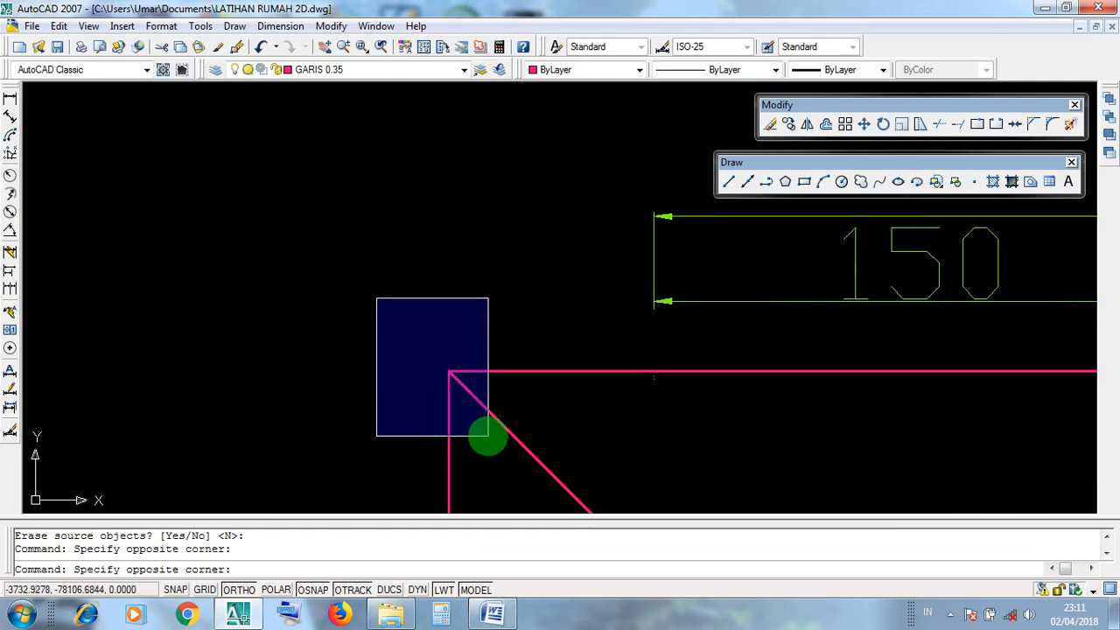
scroll(325, 267, down, 8)
click(317, 260)
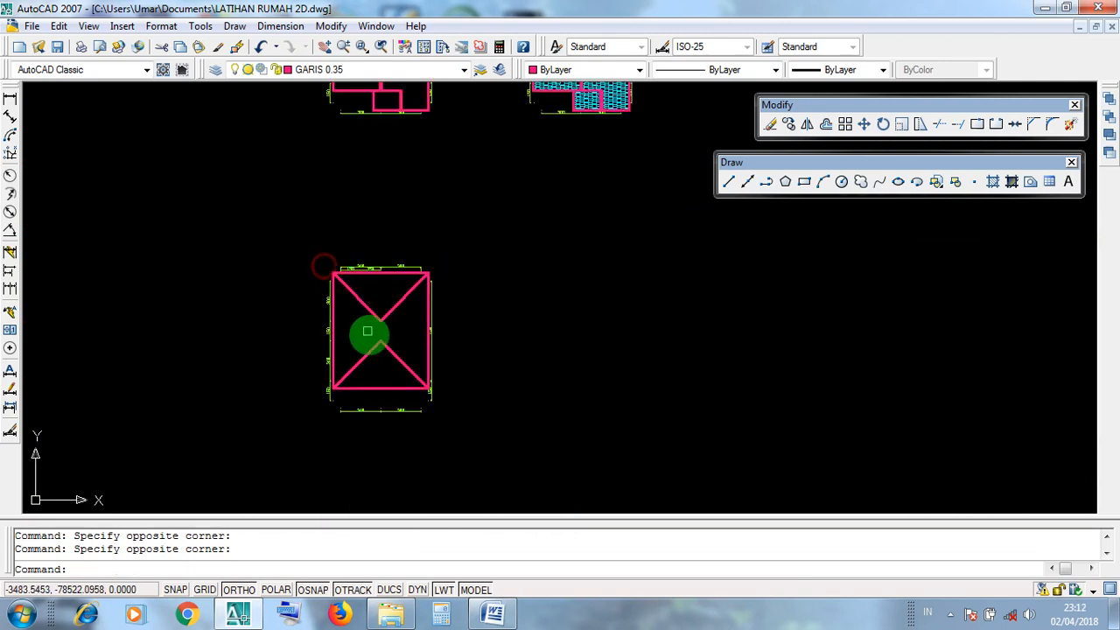
Examine the rectangle's two lower corners where the original diagonals meet its edges.
scroll(398, 361, up, 7)
middle_drag(398, 362, 428, 255)
scroll(595, 412, up, 6)
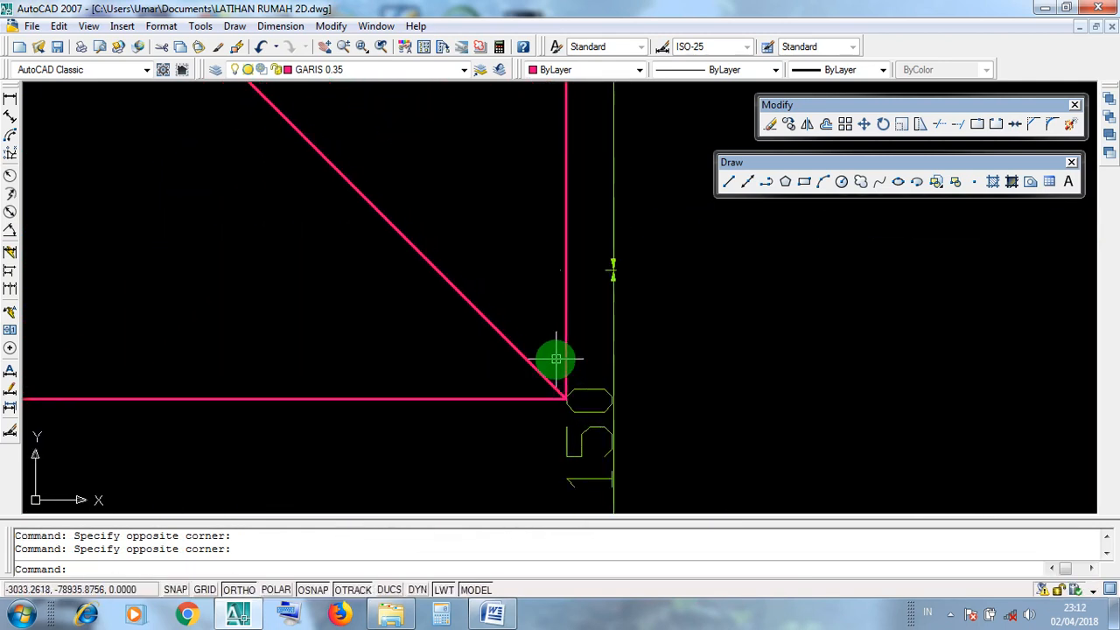
click(553, 368)
click(519, 296)
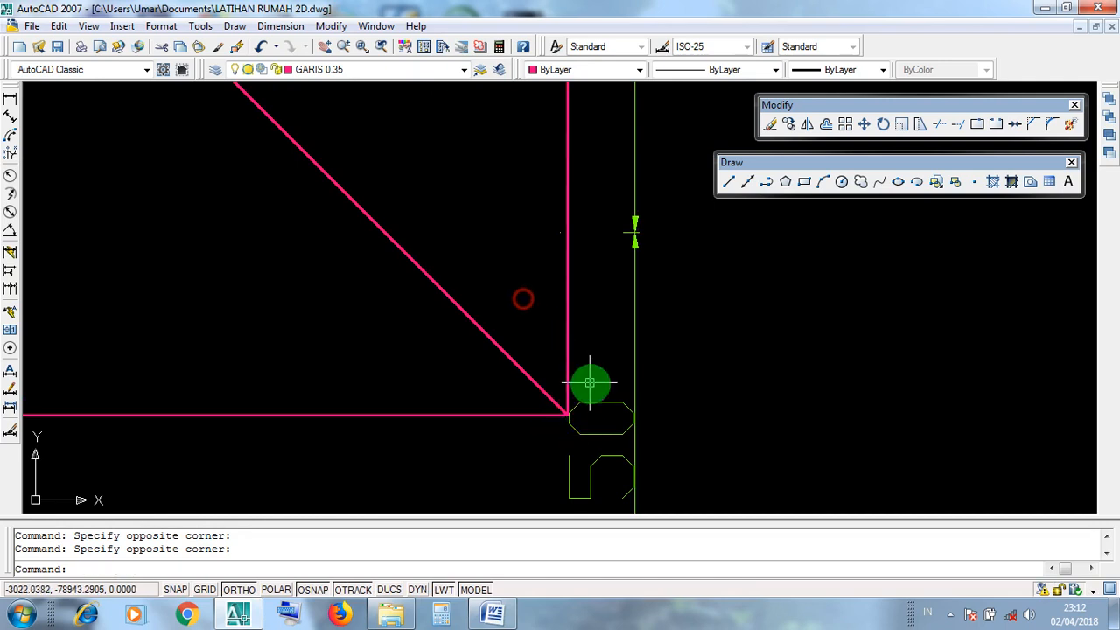
scroll(590, 382, down, 5)
middle_drag(337, 354, 722, 378)
scroll(400, 411, up, 9)
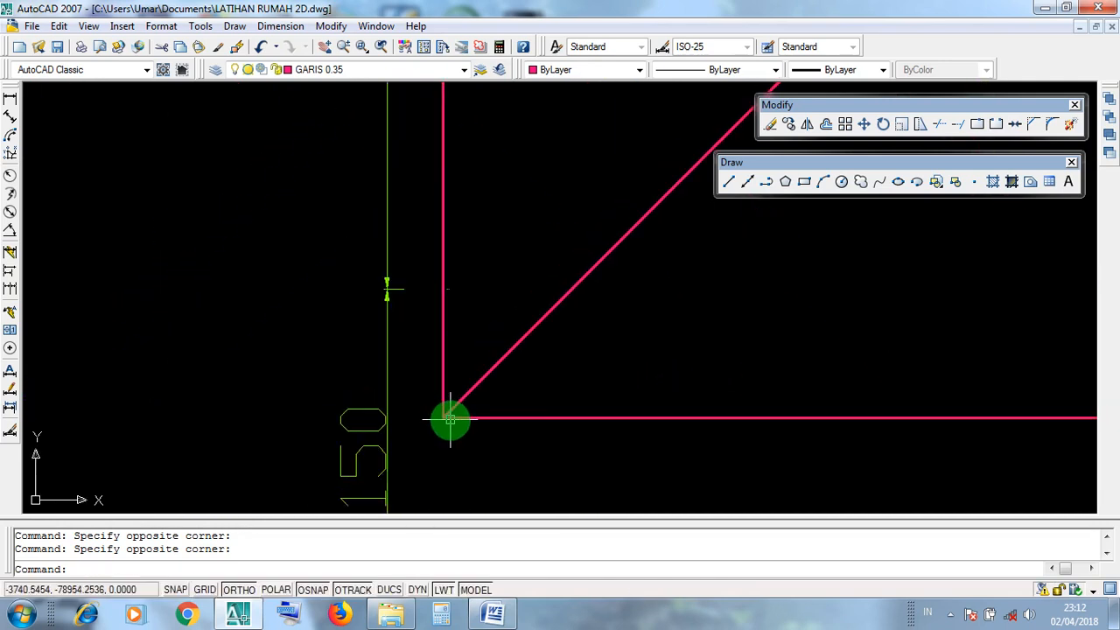
click(415, 387)
click(486, 500)
scroll(433, 445, down, 12)
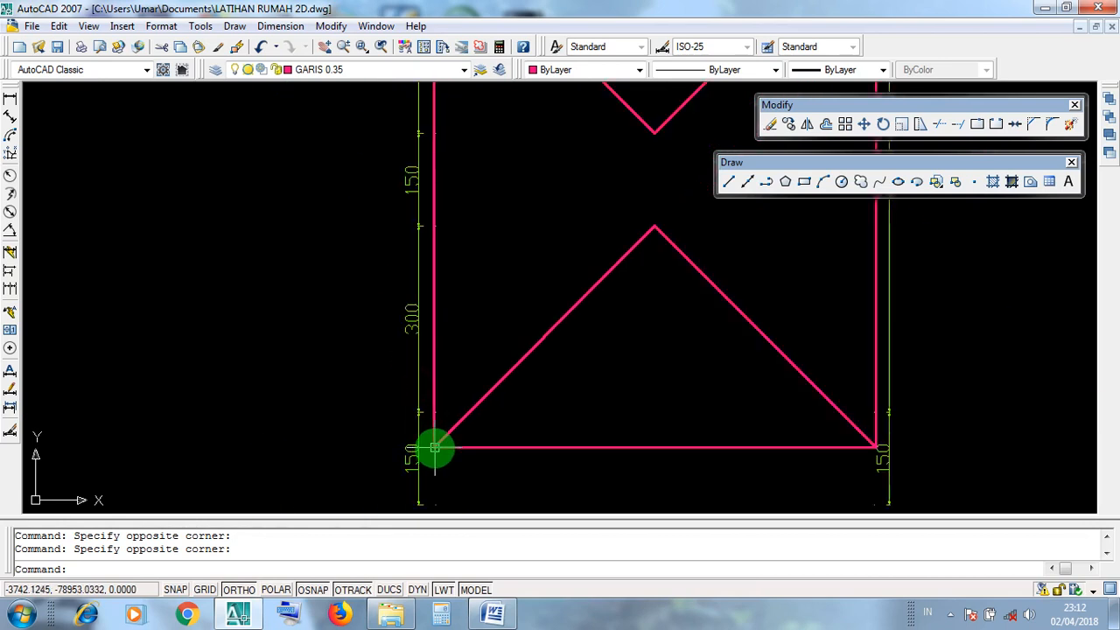
scroll(497, 377, up, 3)
middle_drag(516, 387, 497, 352)
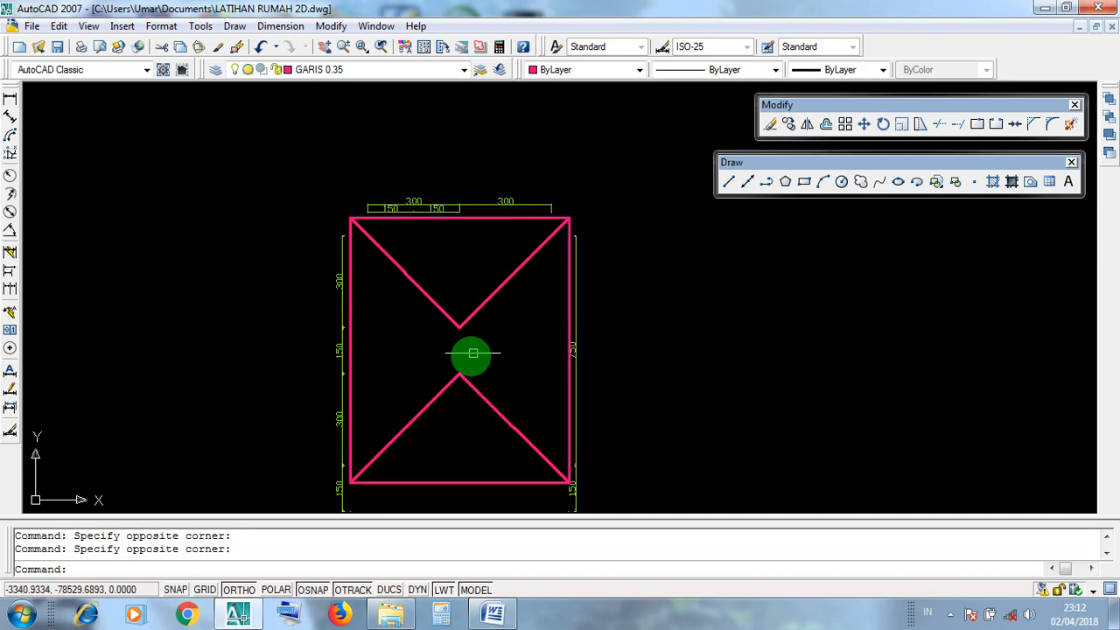
Select the four diagonals at the rectangle's lower and upper peaks to examine the gap between them.
scroll(445, 344, up, 3)
scroll(474, 424, down, 4)
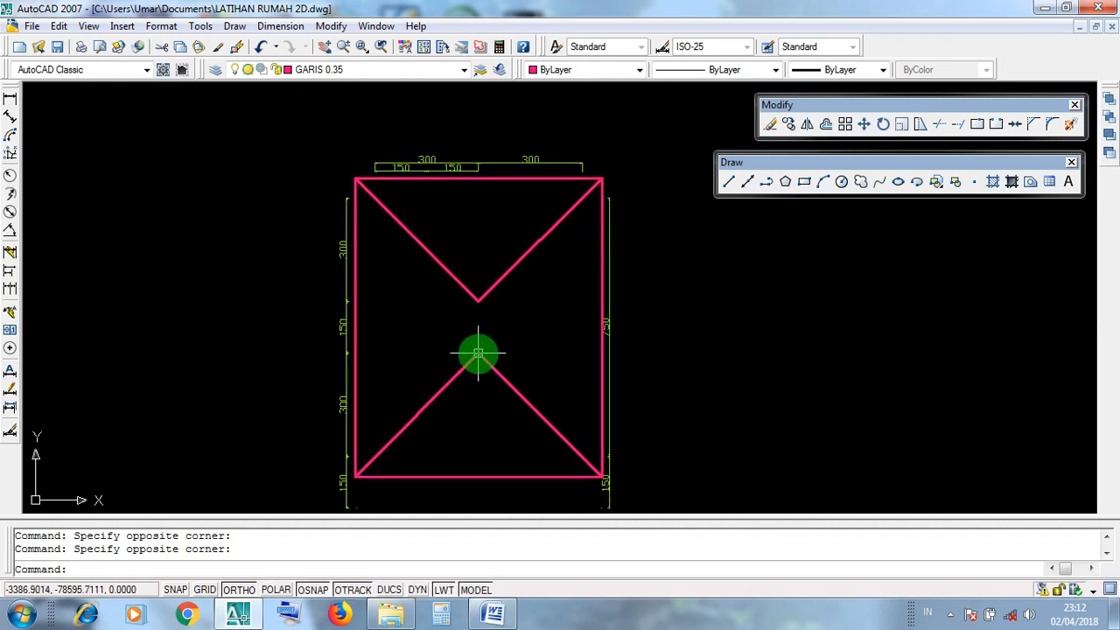
click(476, 361)
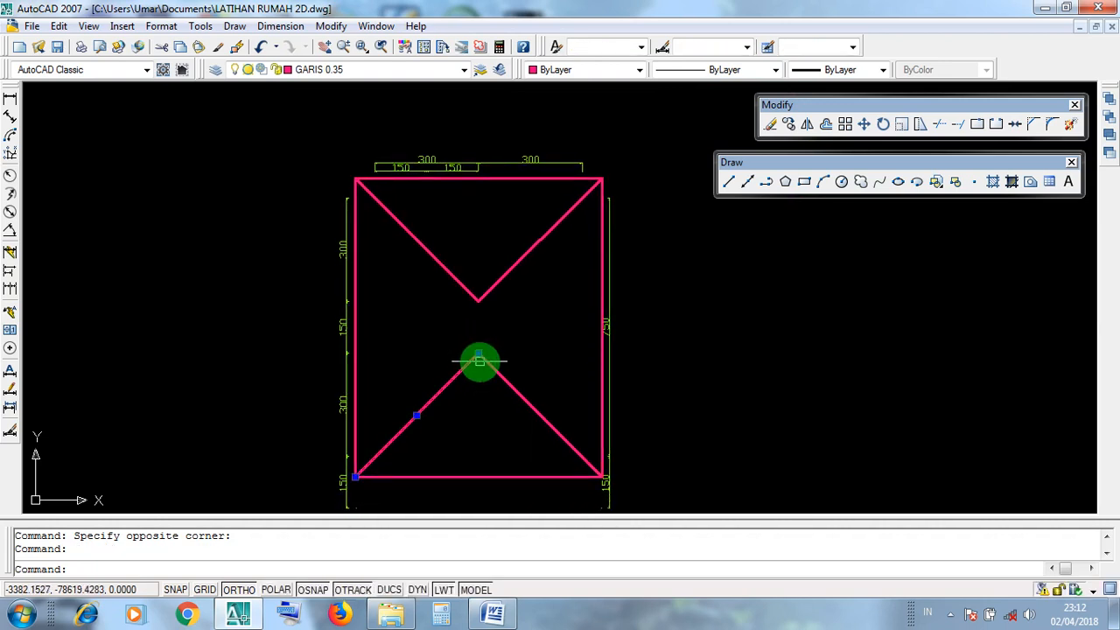
scroll(484, 360, up, 2)
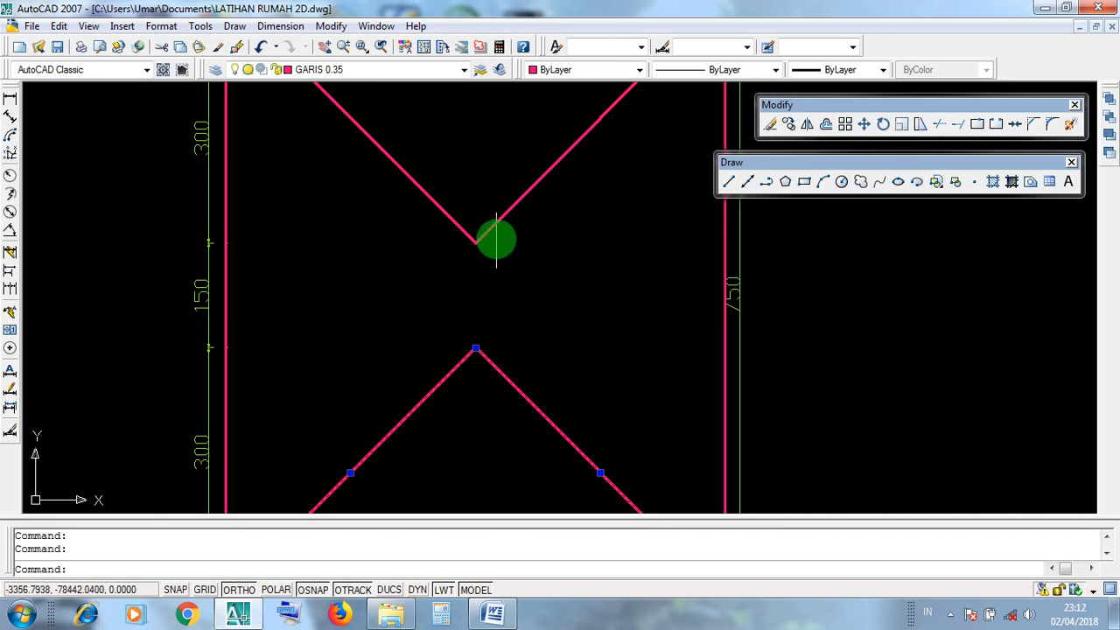
click(493, 240)
click(438, 208)
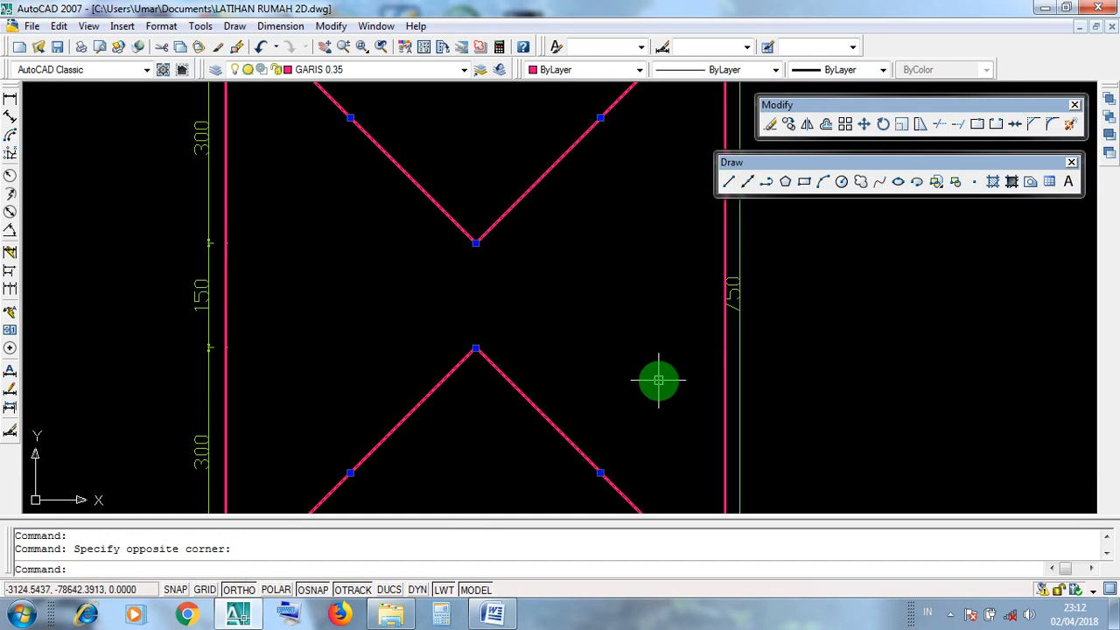
Draw a vertical ridge line from the lower diagonals' peak to the upper diagonals' peak.
click(728, 184)
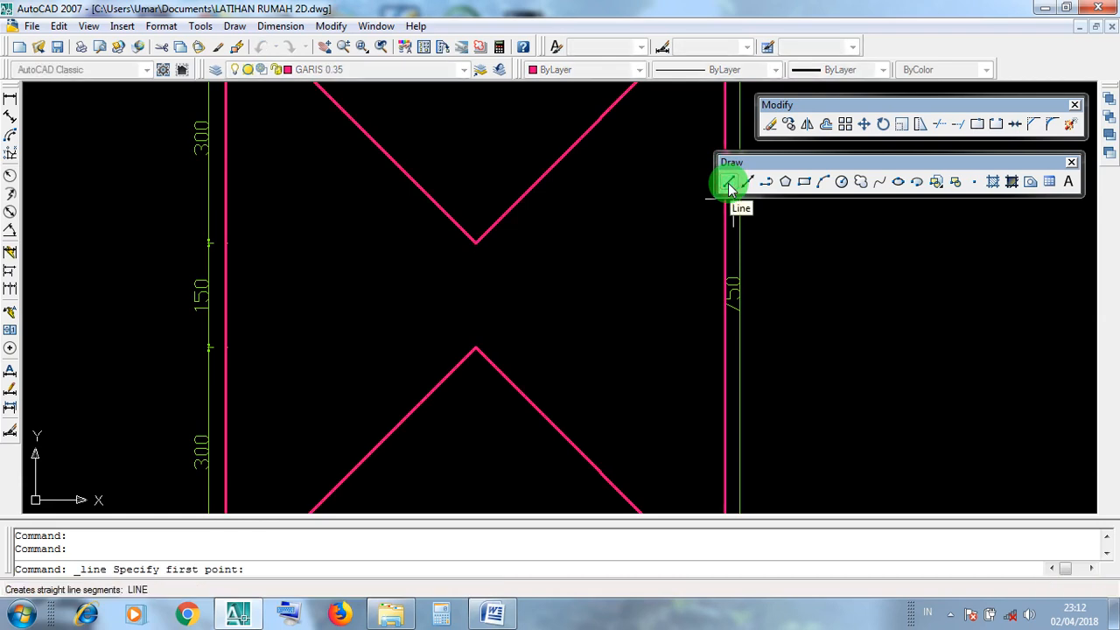
scroll(472, 343, up, 3)
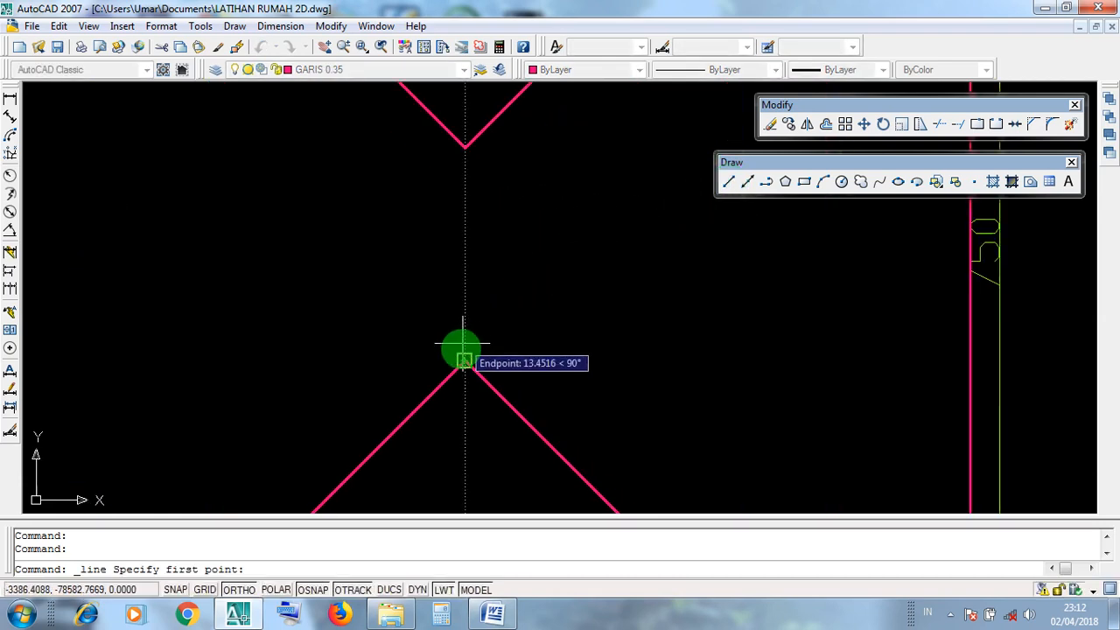
click(465, 359)
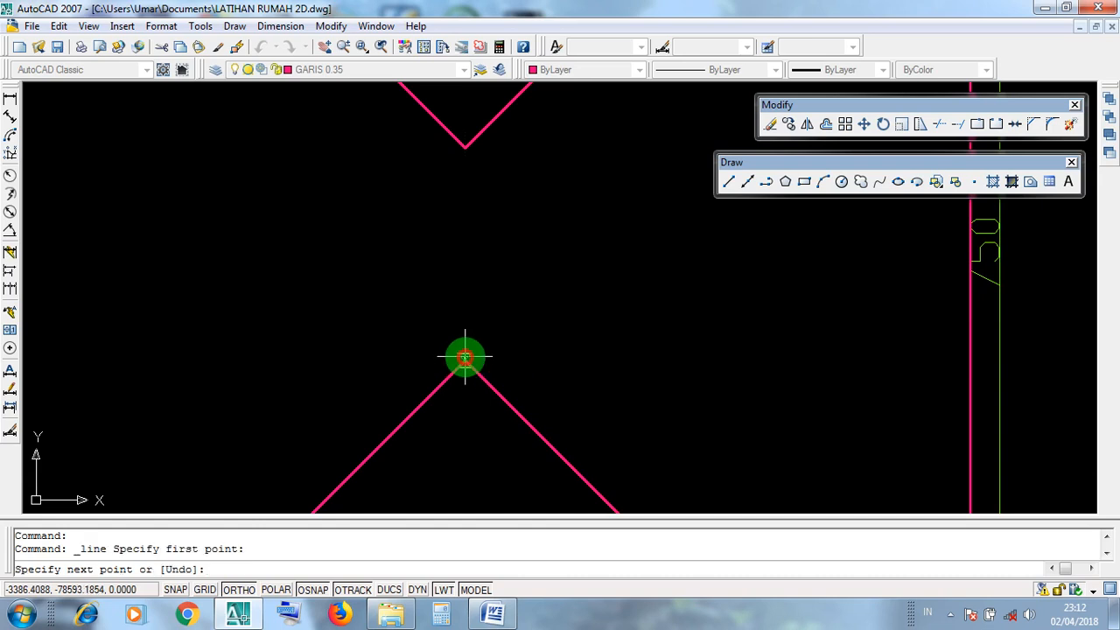
scroll(463, 358, down, 2)
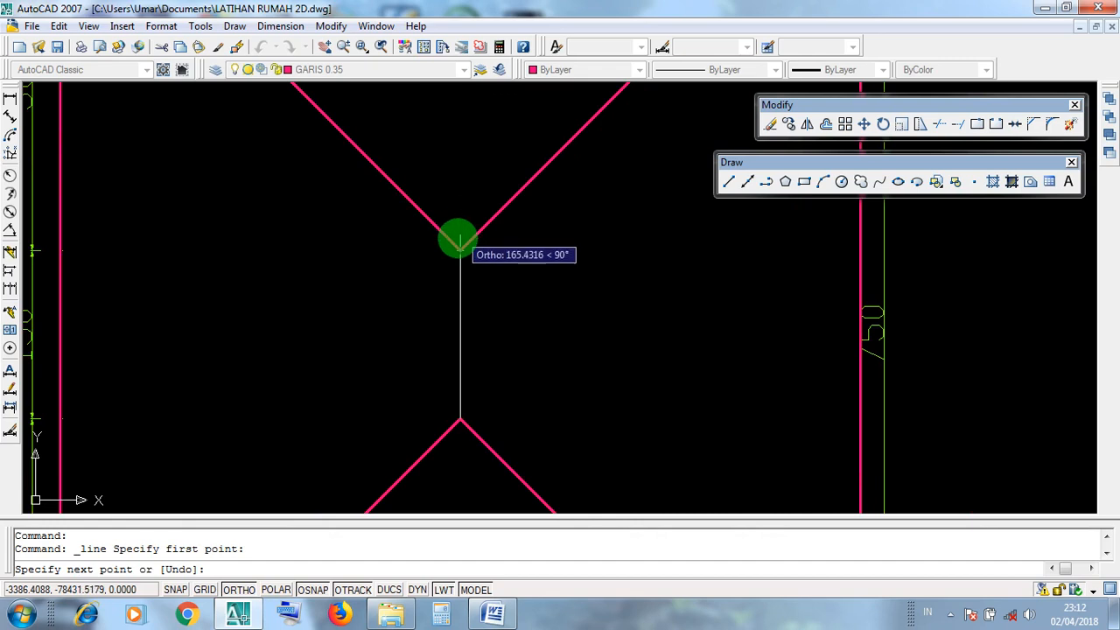
click(460, 250)
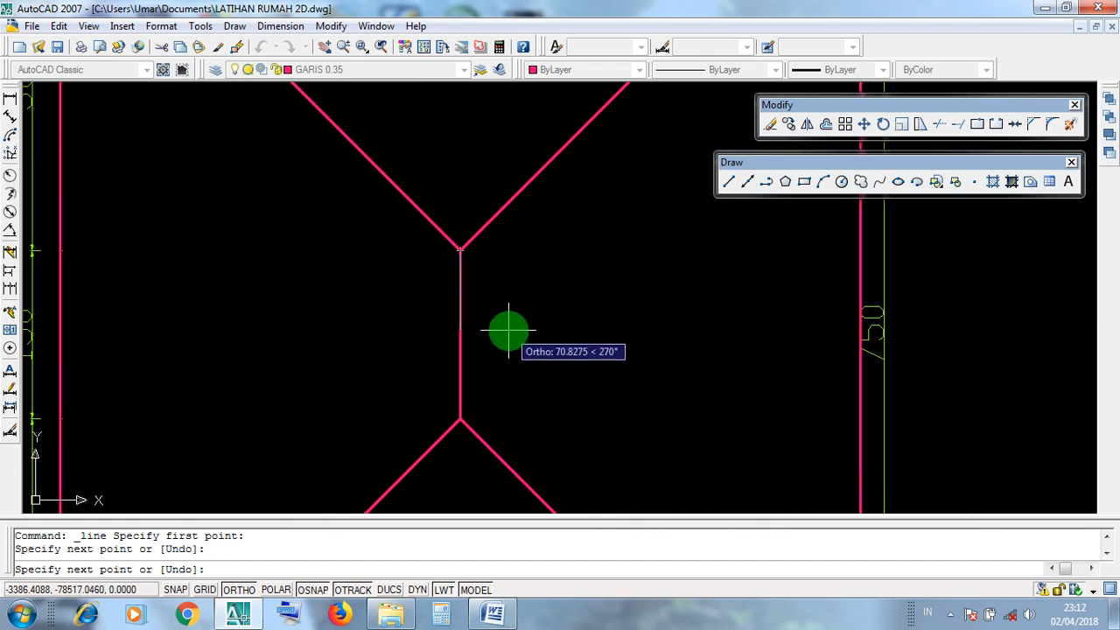
scroll(508, 327, down, 3)
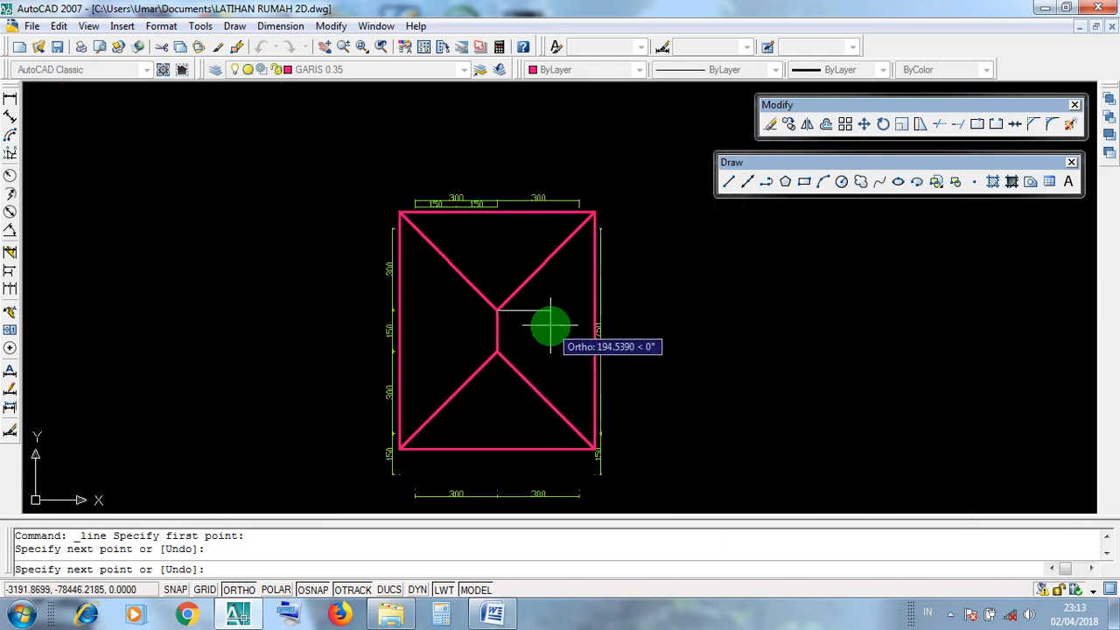
key(Return)
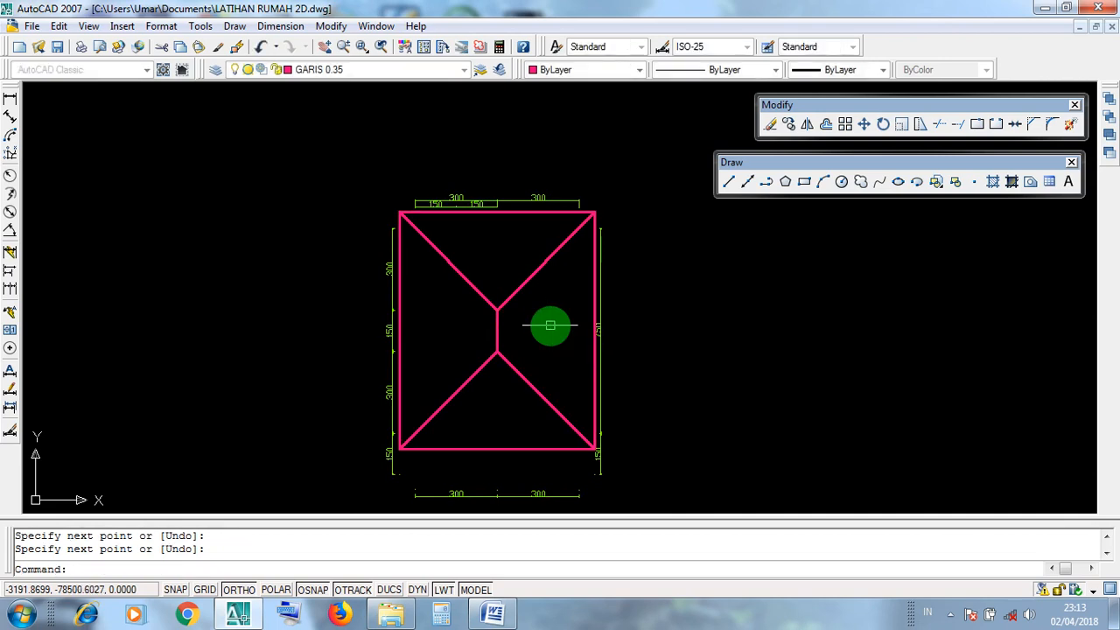
Select the two lower and two upper diagonals inside the rectangle to point out the roof lines.
scroll(472, 336, up, 4)
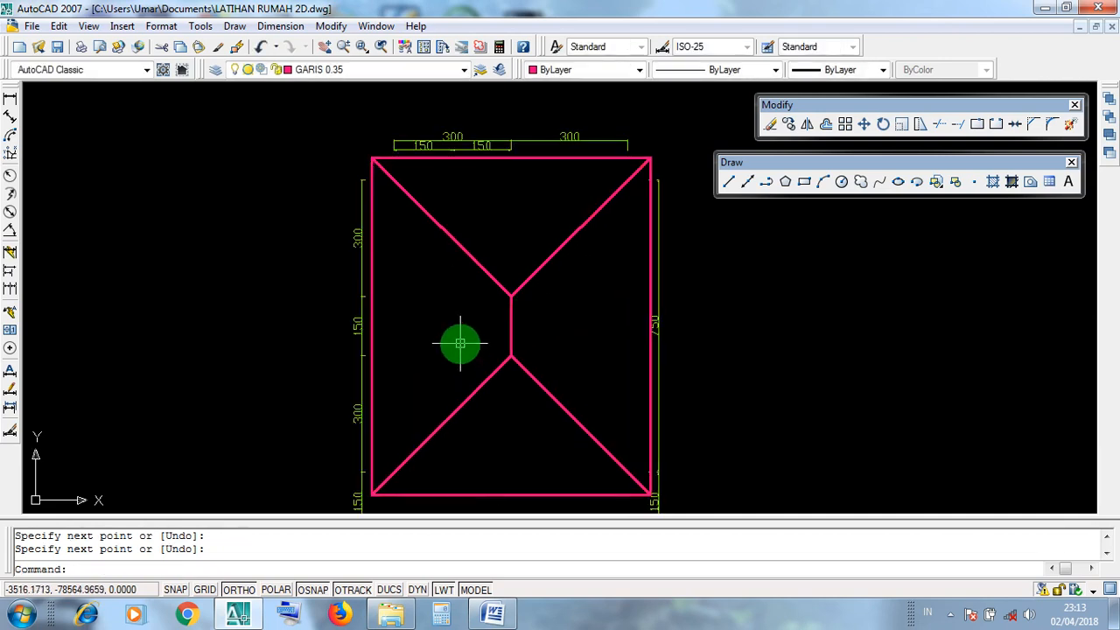
middle_drag(462, 349, 461, 200)
scroll(473, 328, down, 2)
scroll(472, 328, down, 1)
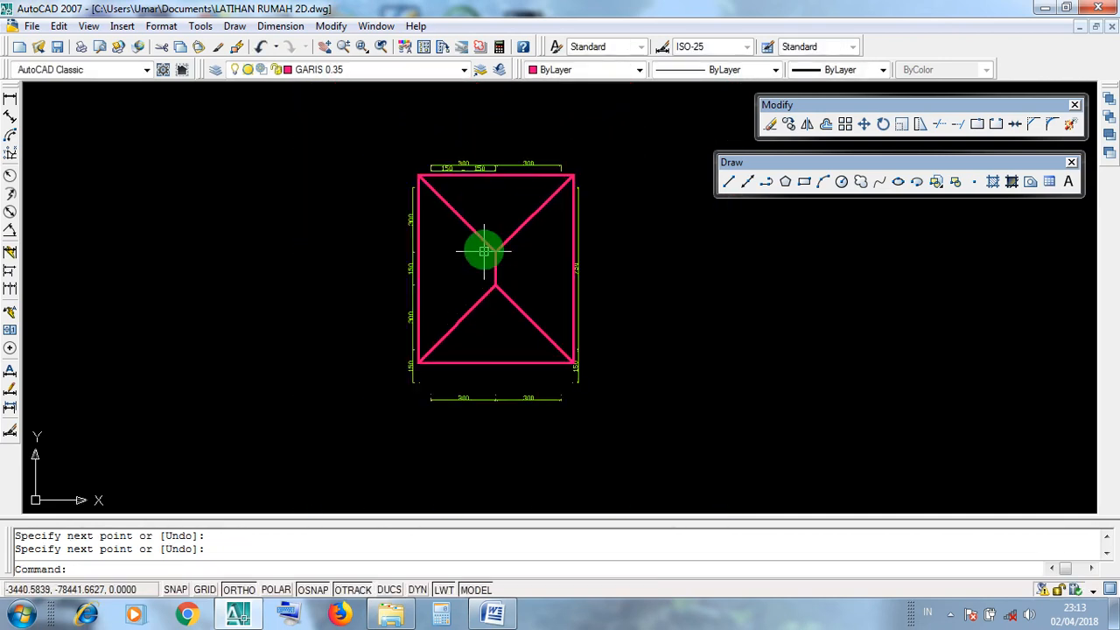
scroll(477, 250, up, 1)
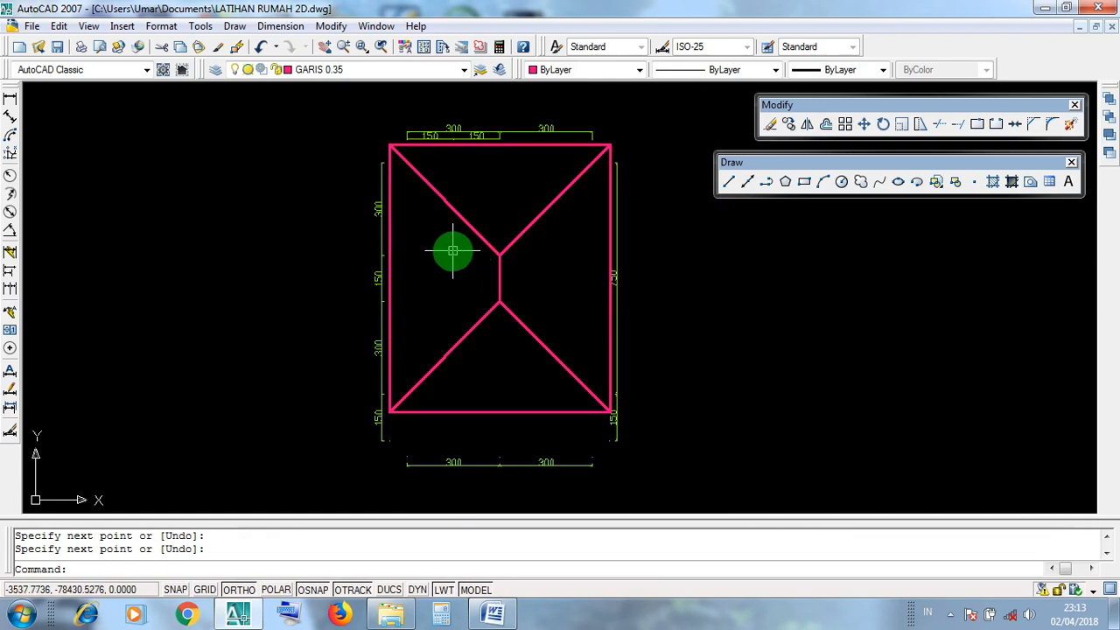
scroll(453, 250, up, 2)
middle_drag(466, 290, 465, 304)
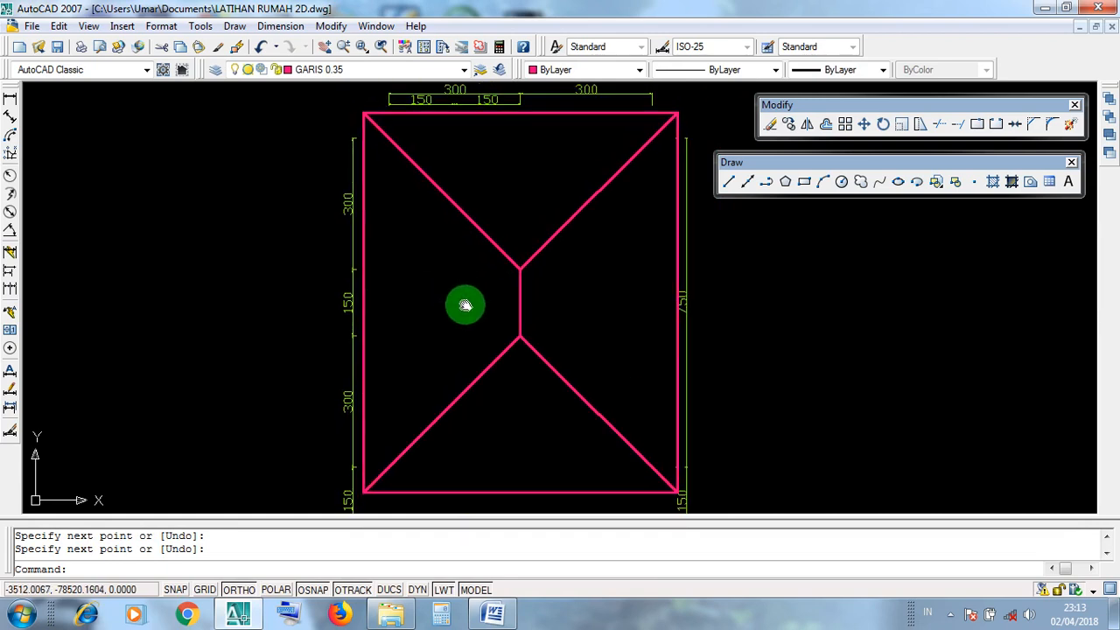
click(647, 395)
click(535, 360)
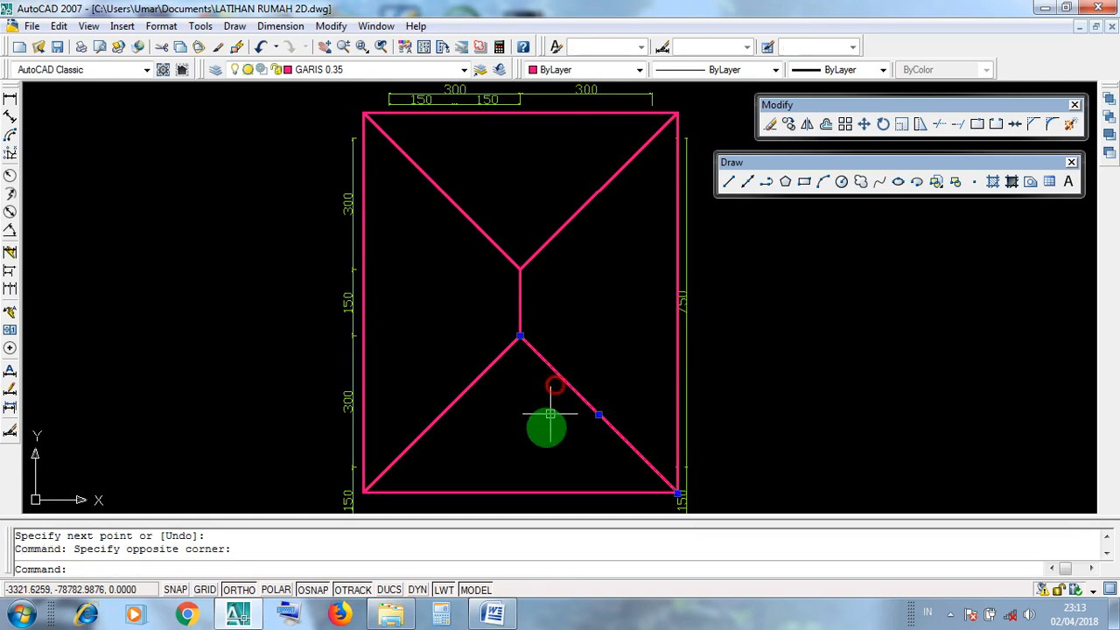
click(496, 429)
click(432, 369)
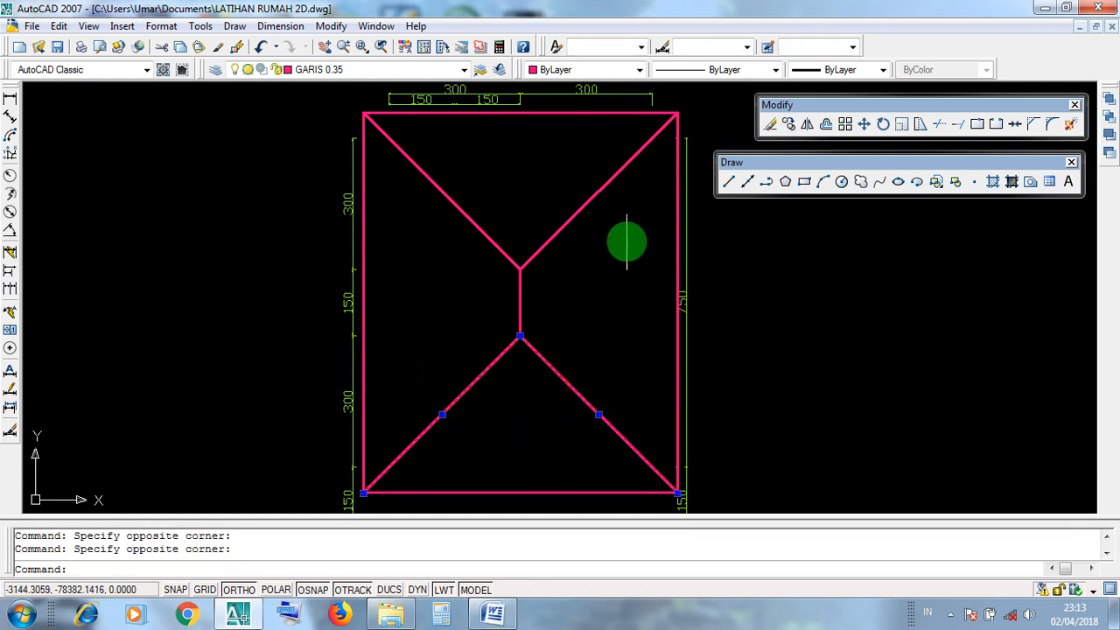
click(629, 237)
click(585, 164)
click(477, 284)
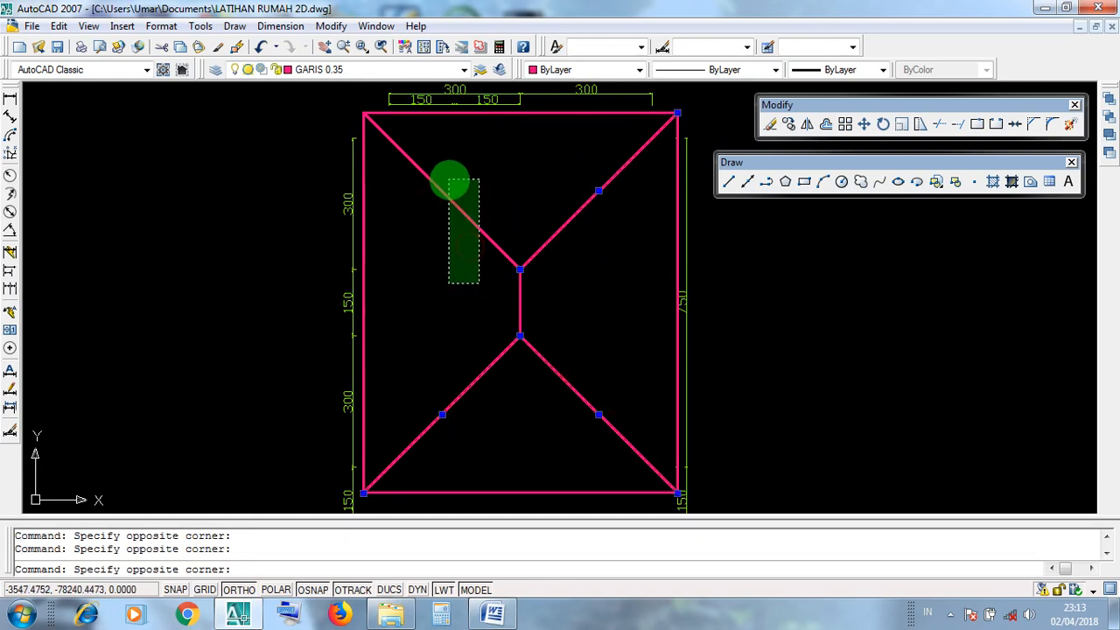
click(449, 181)
Add the vertical ridge line to the selected diagonals, and clear the whole selection.
scroll(518, 317, up, 3)
click(577, 315)
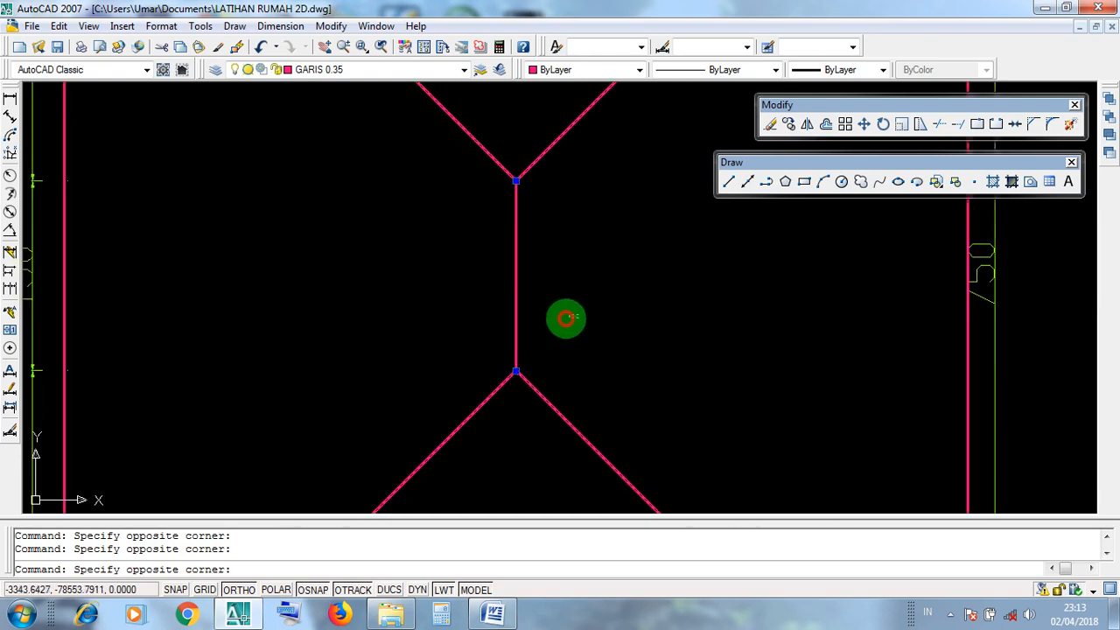
click(467, 288)
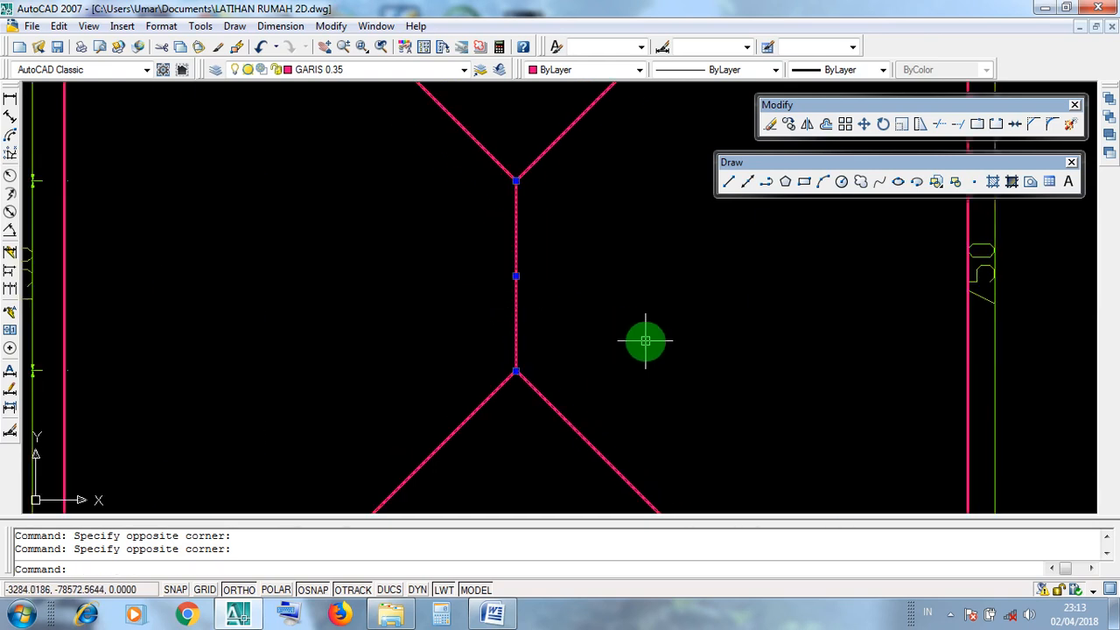
scroll(646, 341, down, 5)
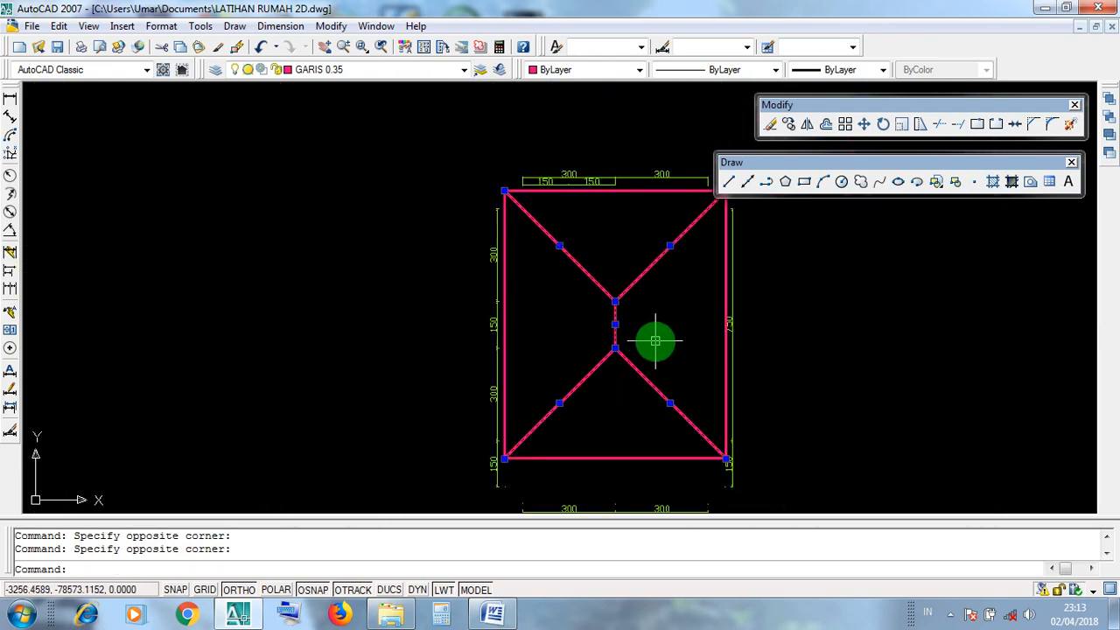
key(Escape)
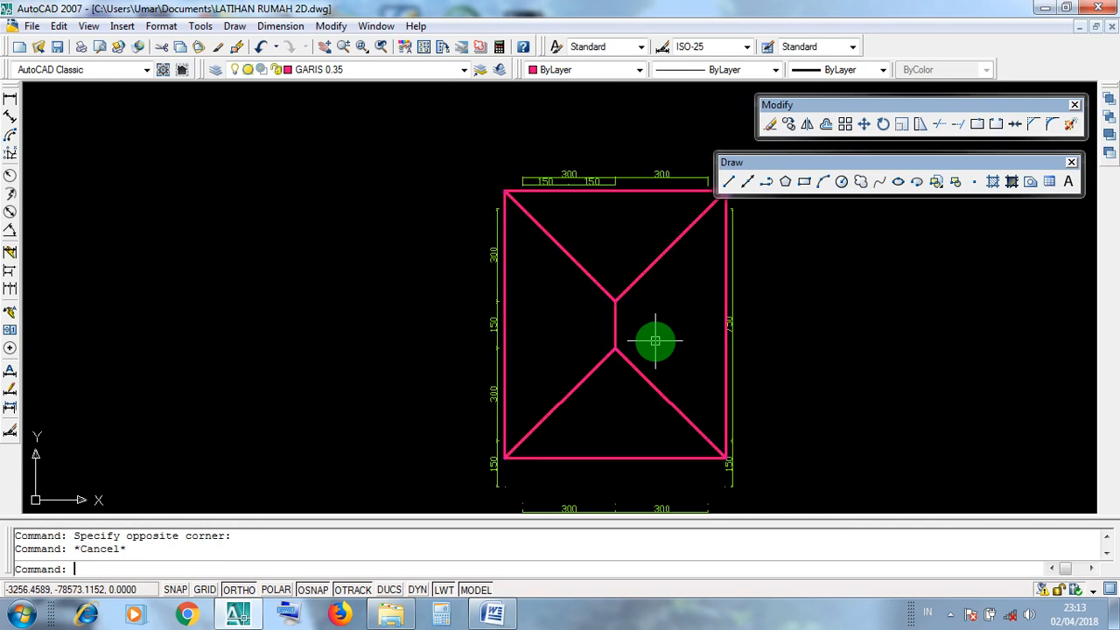
Switch to the OFFSET notes in Word and set the value on the MASUKKAN NILAI line to 5.
scroll(643, 350, up, 3)
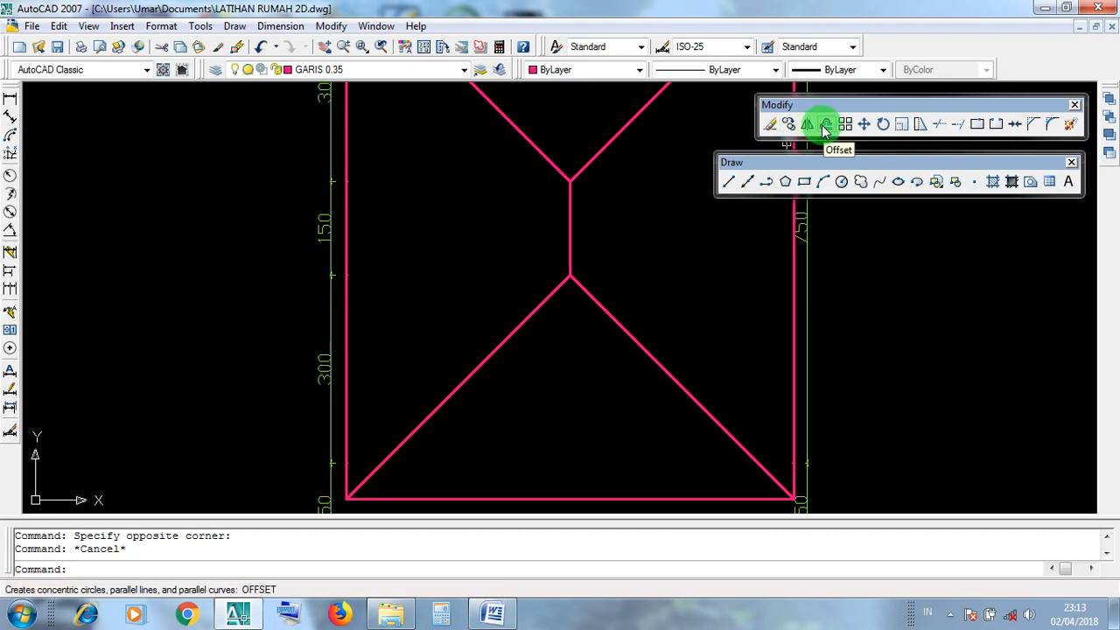
click(1040, 11)
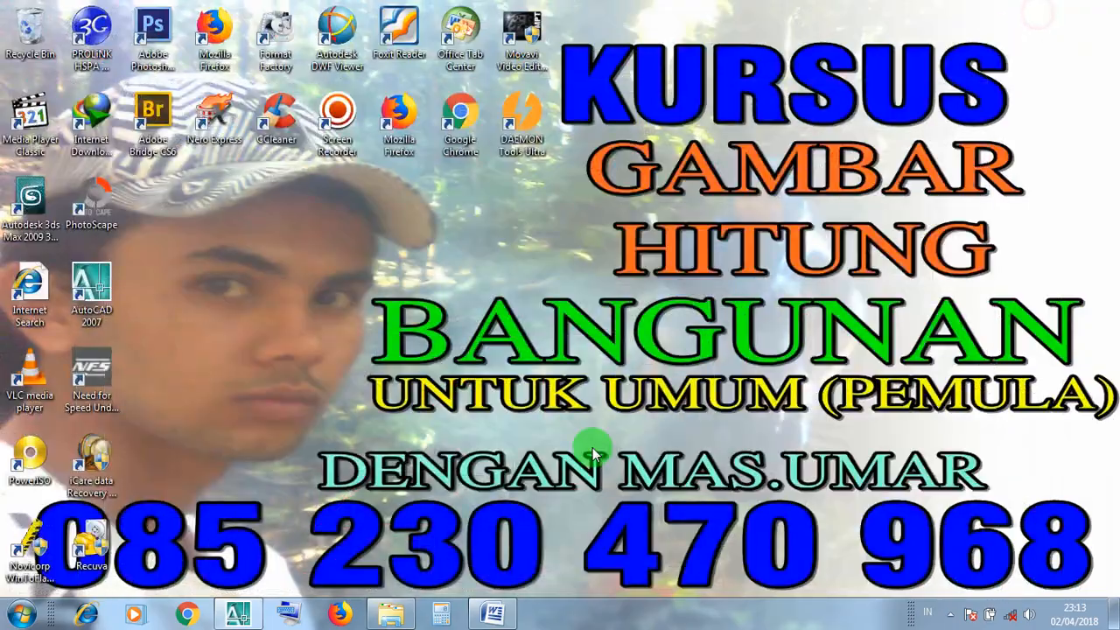
click(472, 616)
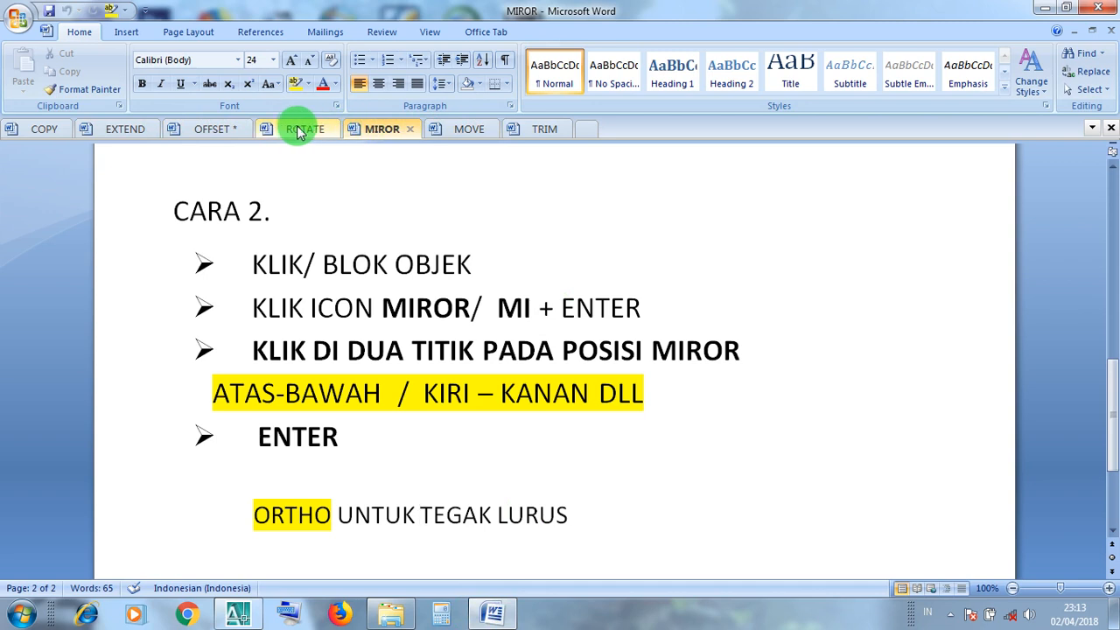
click(213, 129)
drag(586, 325, 546, 321)
text(5)
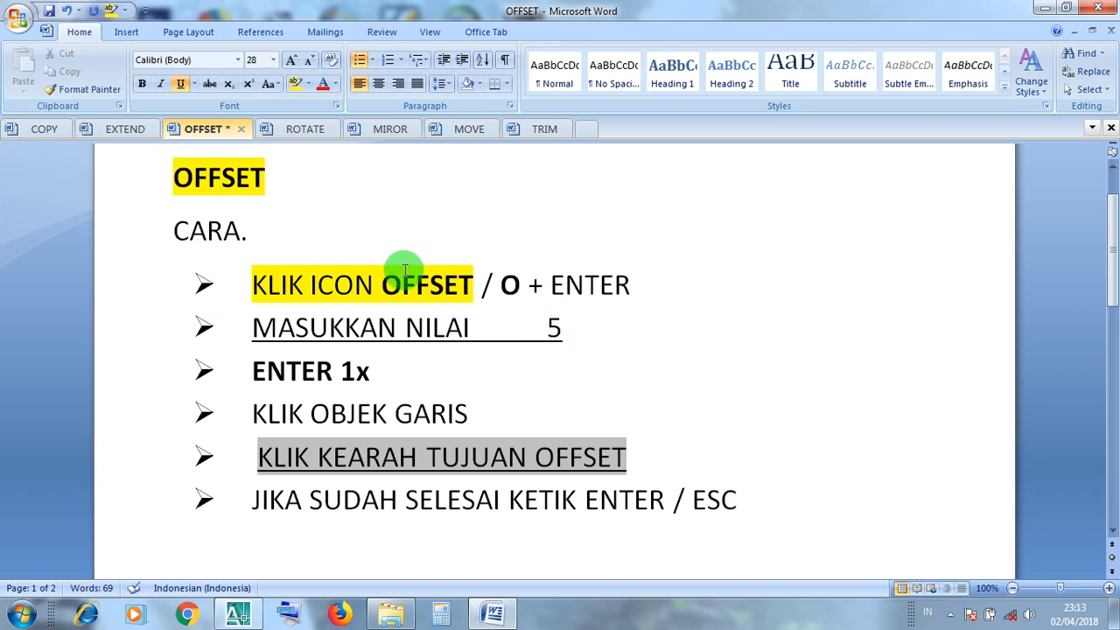
Read through the OFFSET instructions from the command line down to the final ENTER / ESC step.
click(563, 283)
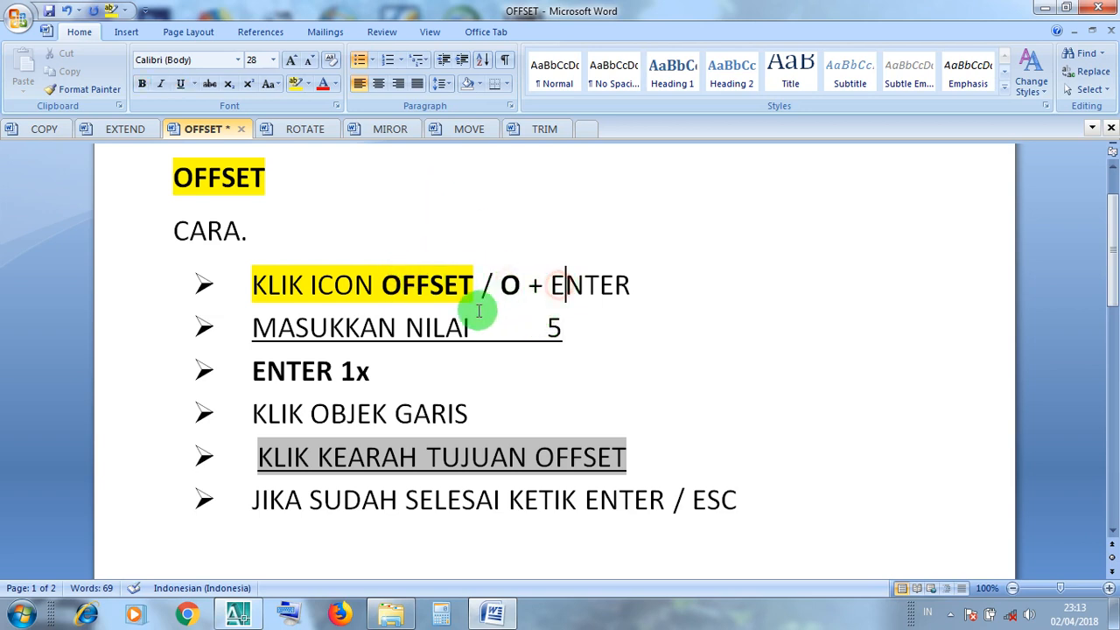
click(423, 327)
click(564, 328)
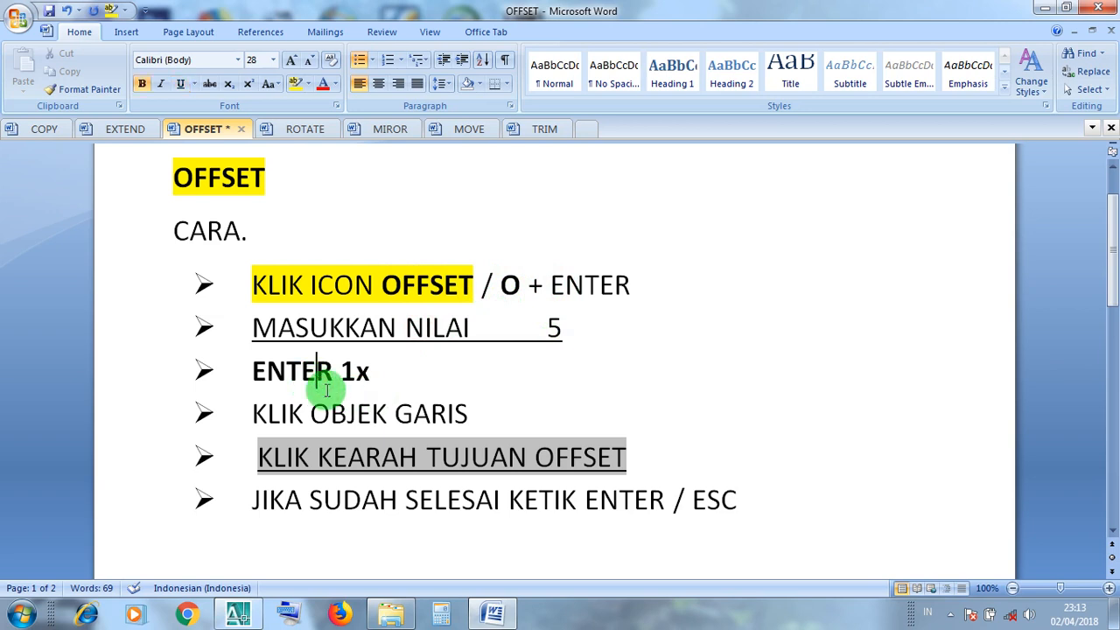
click(371, 421)
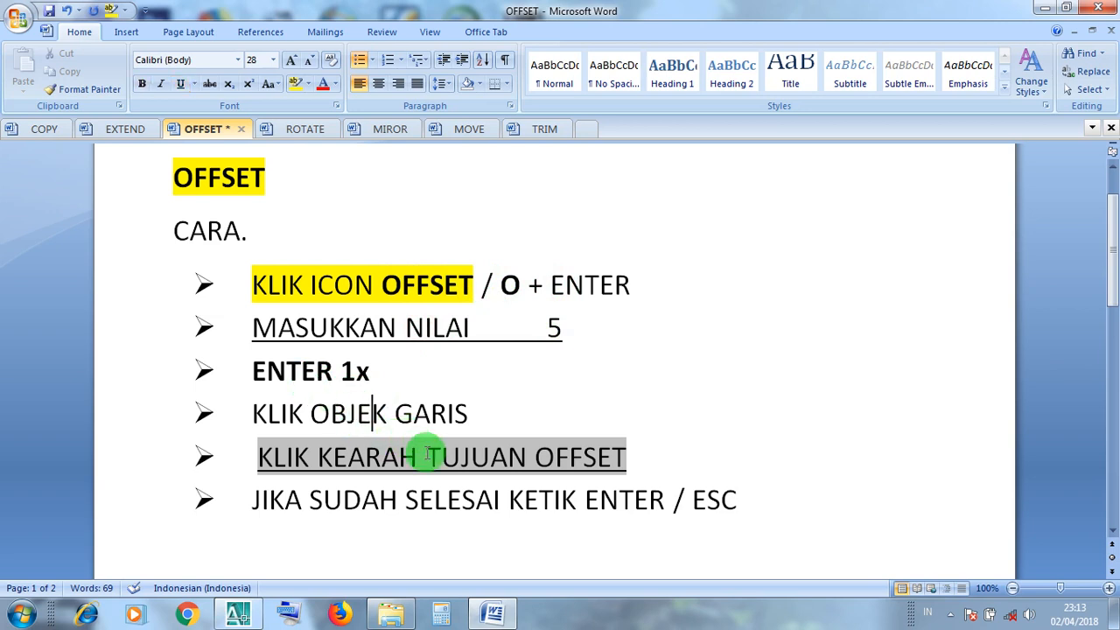
click(426, 456)
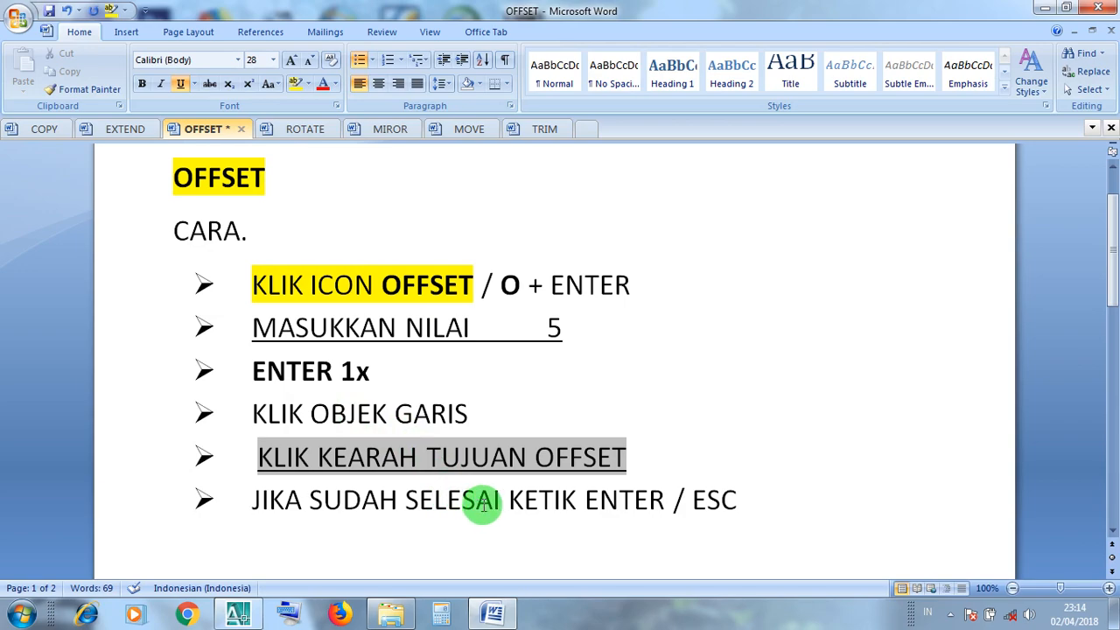
click(478, 499)
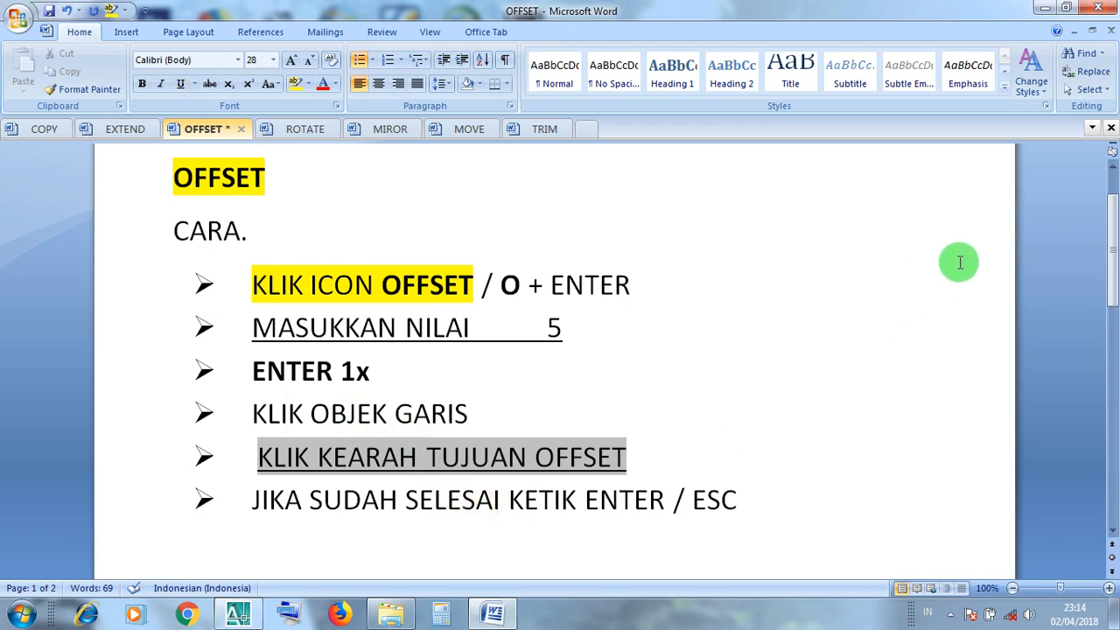
Switch to the AutoCAD house drawing and offset the lower-right roof diagonal by 5 toward its upper-right side.
click(1045, 9)
click(238, 614)
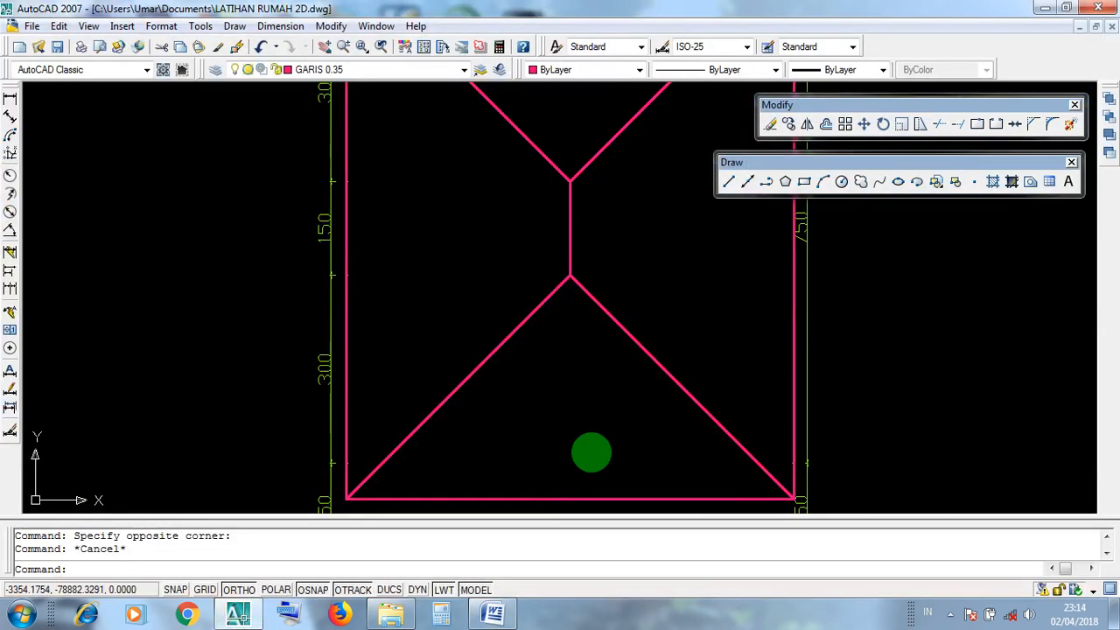
scroll(566, 431, down, 4)
scroll(586, 428, up, 2)
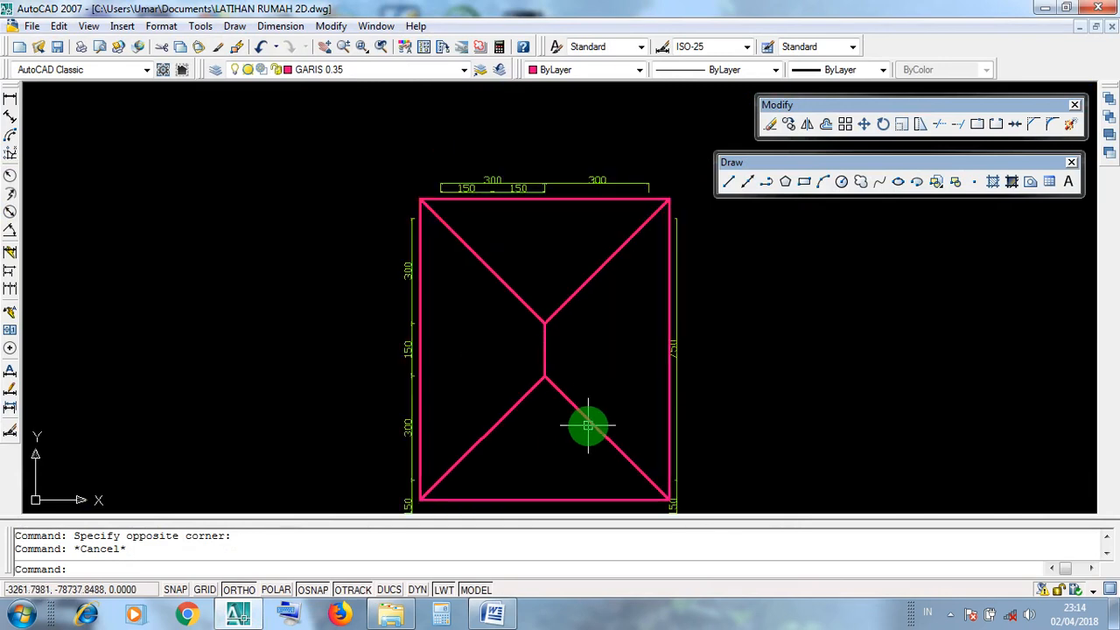
click(826, 125)
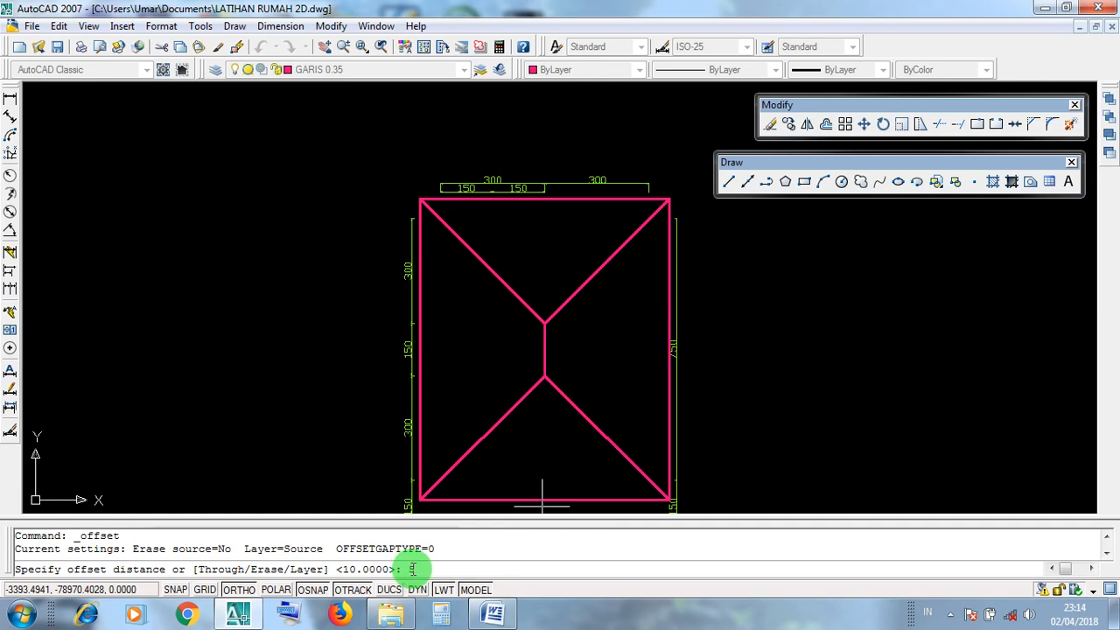
key(Return)
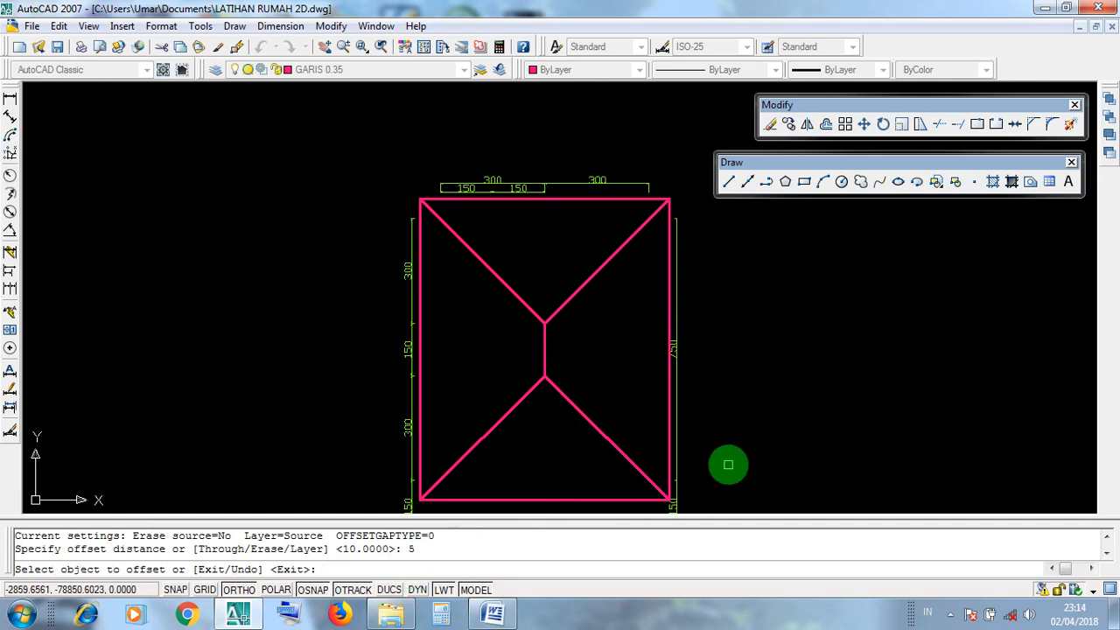
scroll(577, 440, up, 2)
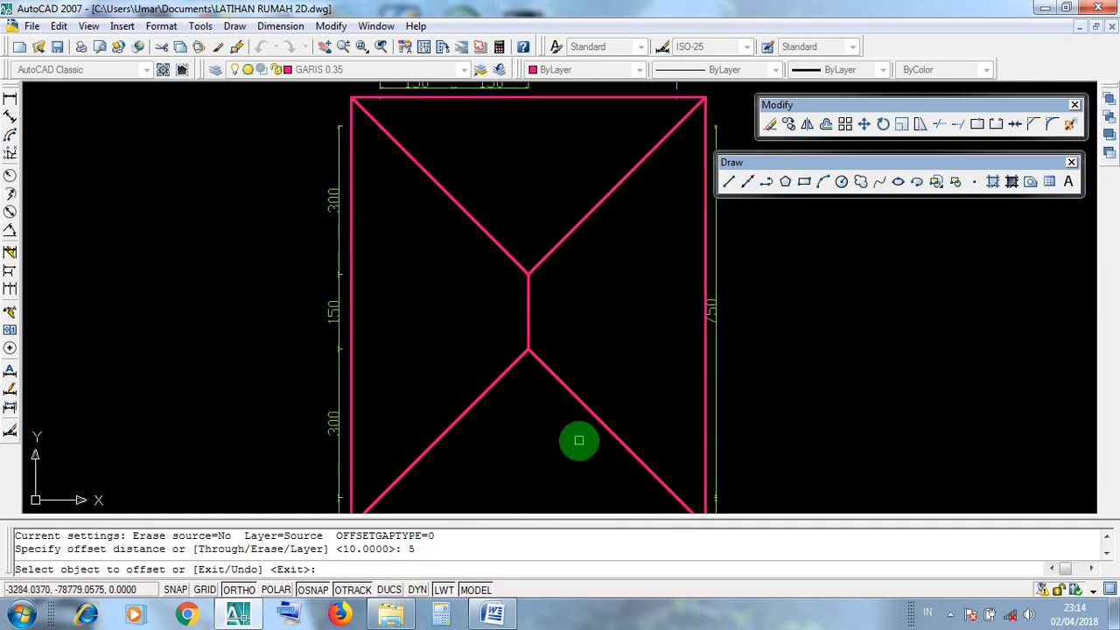
middle_drag(578, 440, 551, 366)
scroll(551, 367, up, 2)
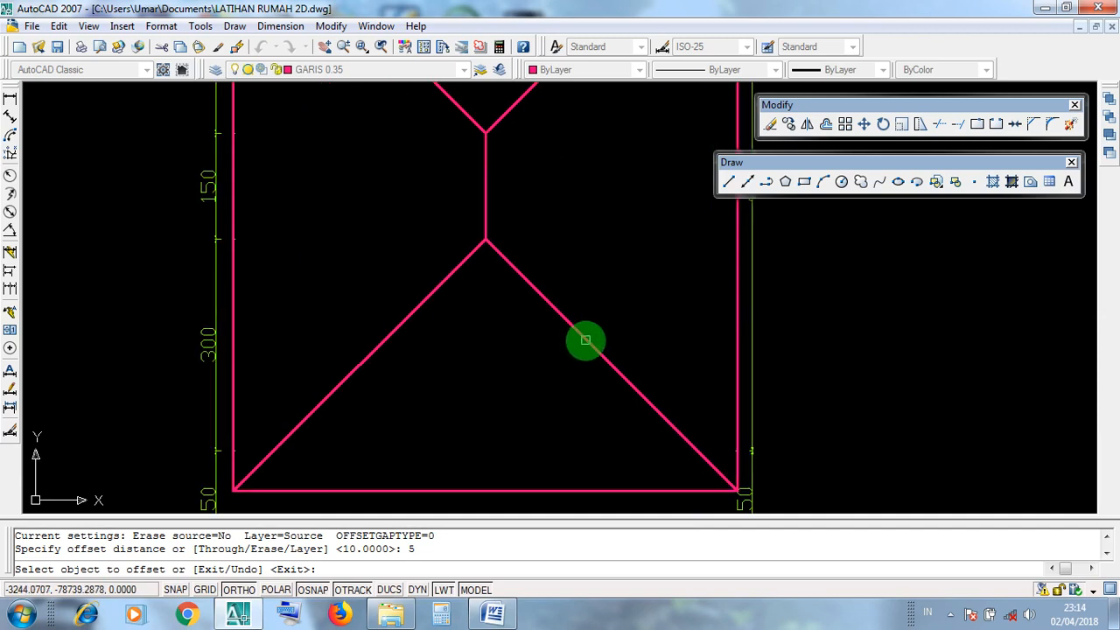
click(585, 339)
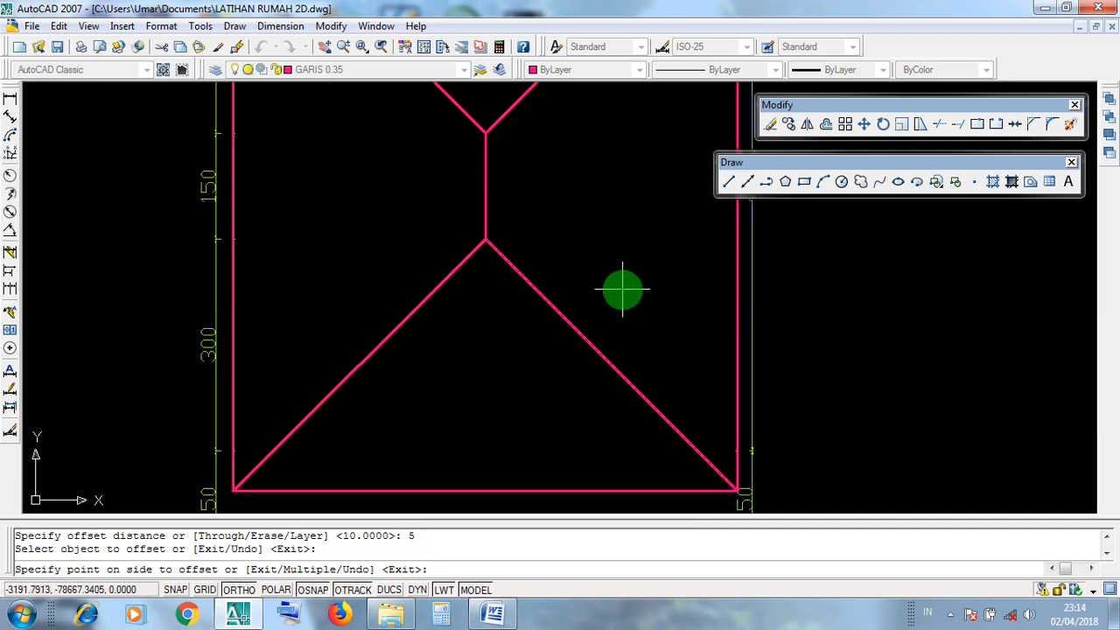
click(682, 356)
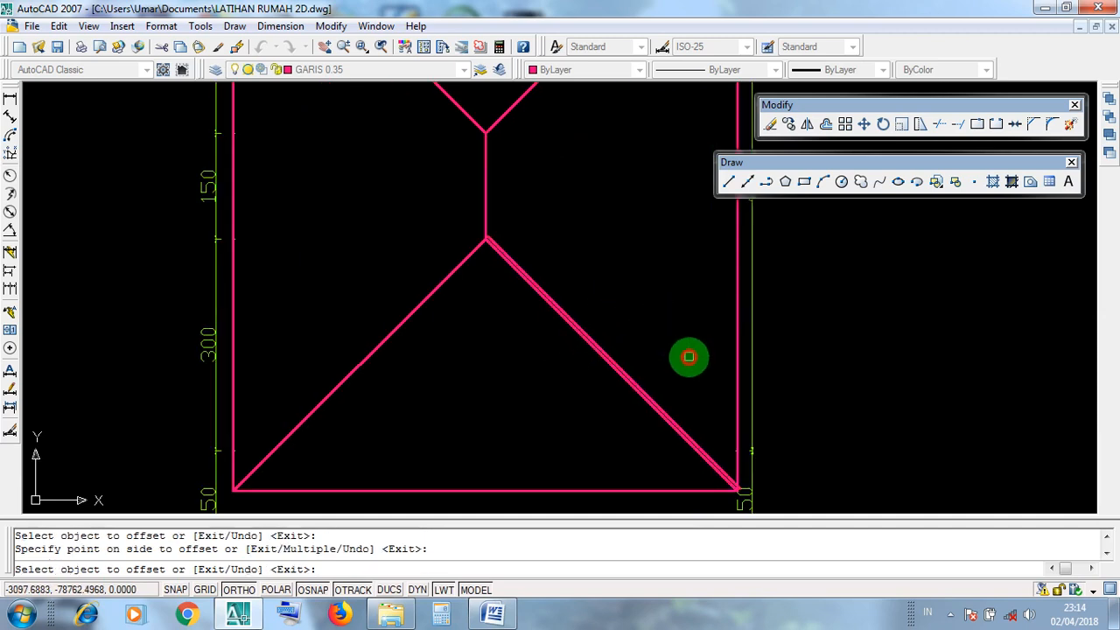
Offset the original lower-right roof diagonal by the same distance toward its lower-left side.
scroll(639, 376, up, 3)
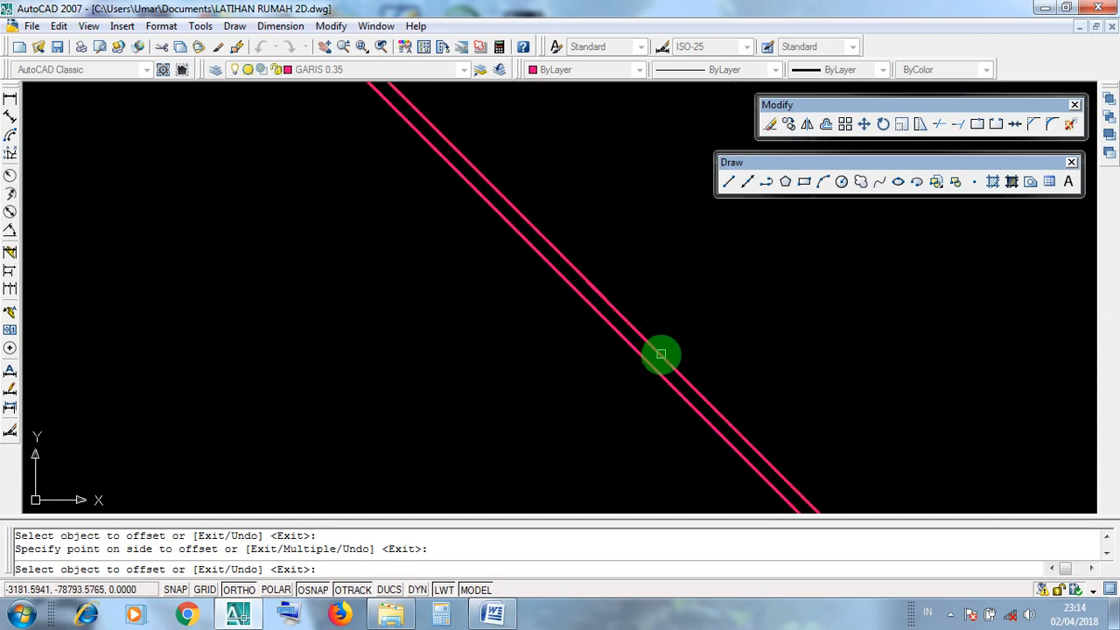
scroll(668, 361, down, 5)
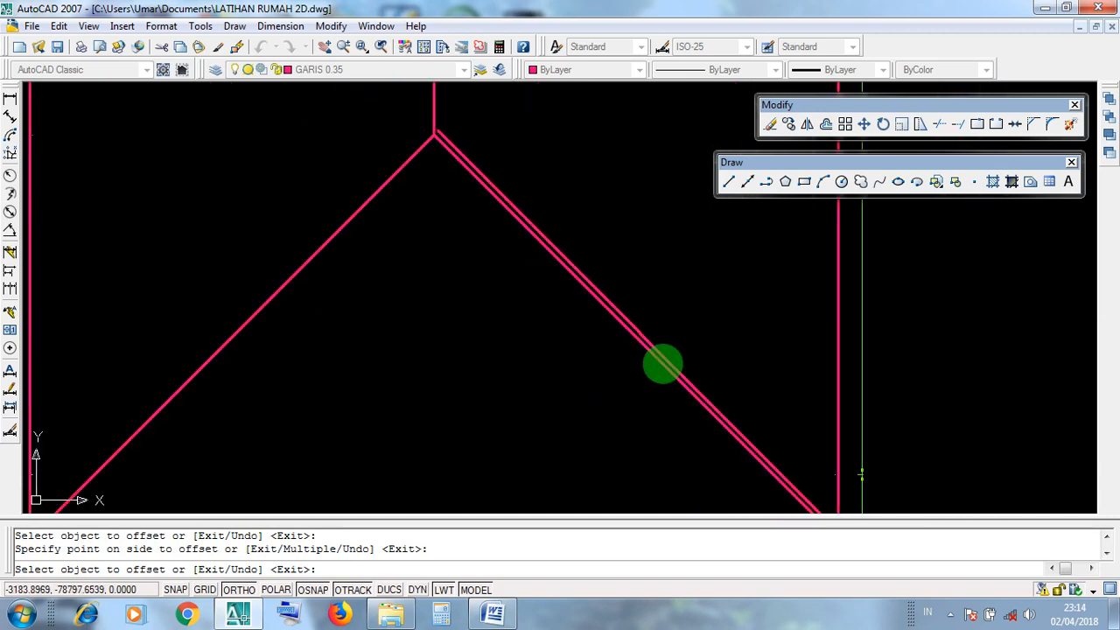
click(660, 364)
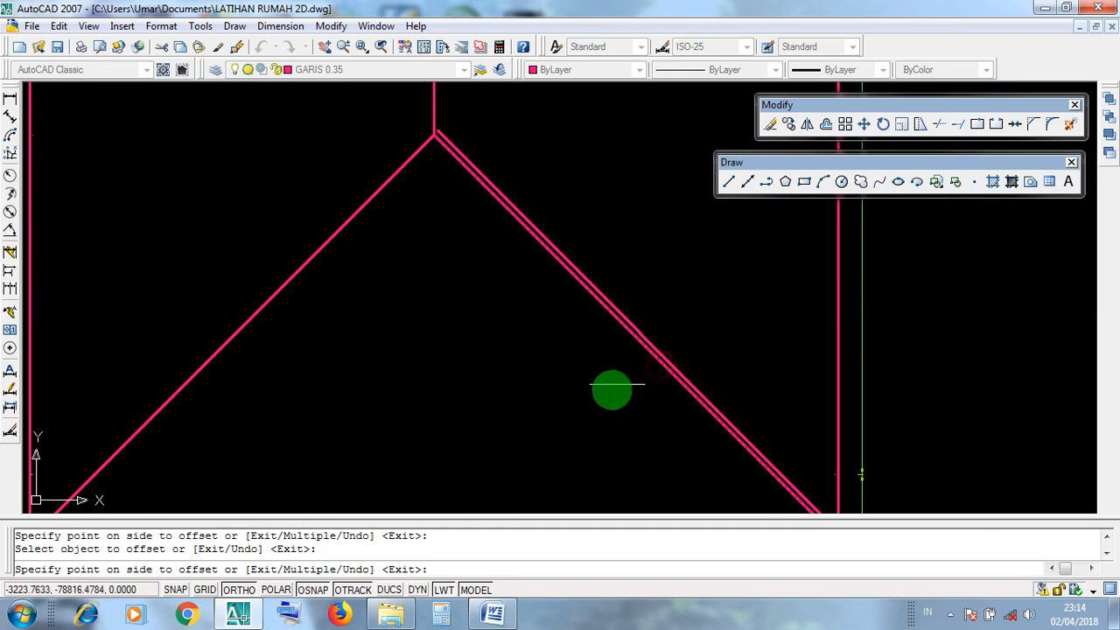
click(594, 404)
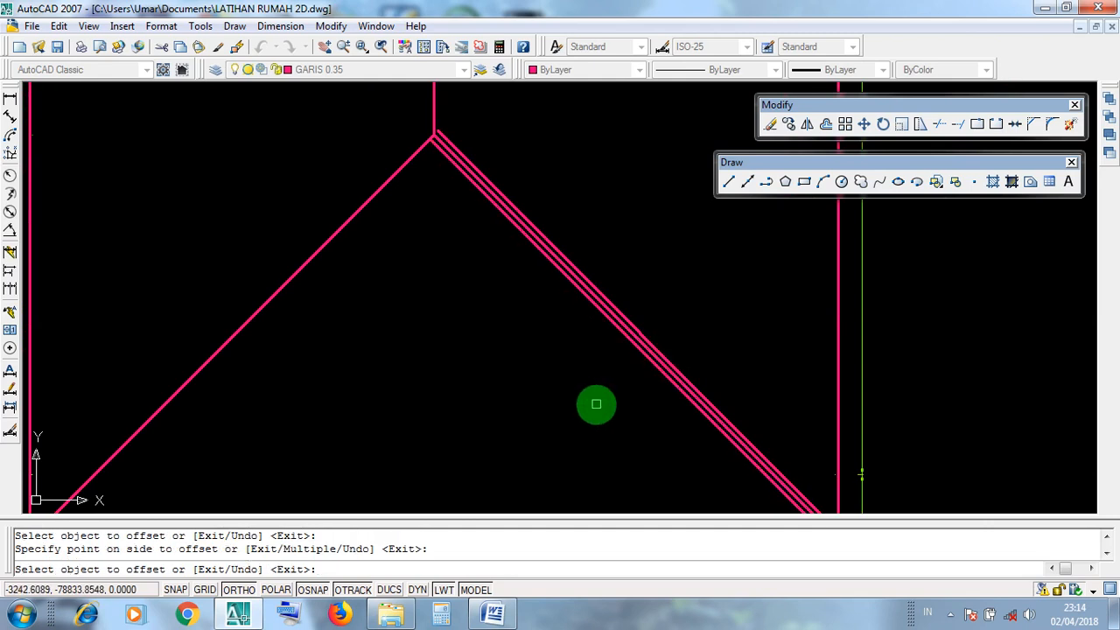
Offset the lower-left roof diagonal by 5 to both sides, first toward the lower right and then toward the upper left.
scroll(595, 403, down, 4)
scroll(551, 398, up, 3)
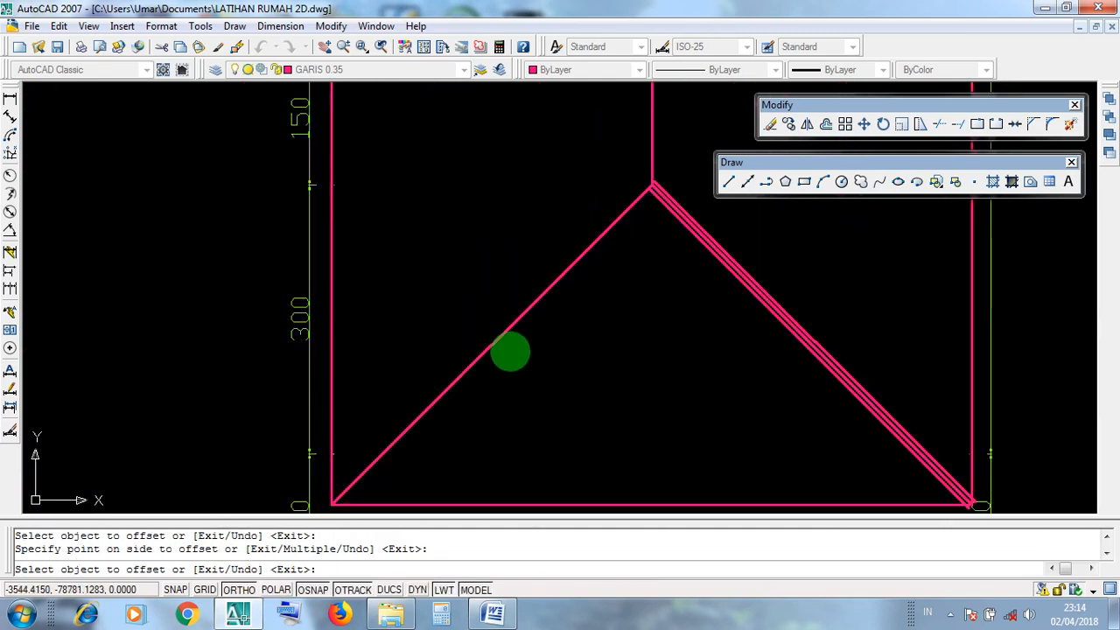
click(498, 337)
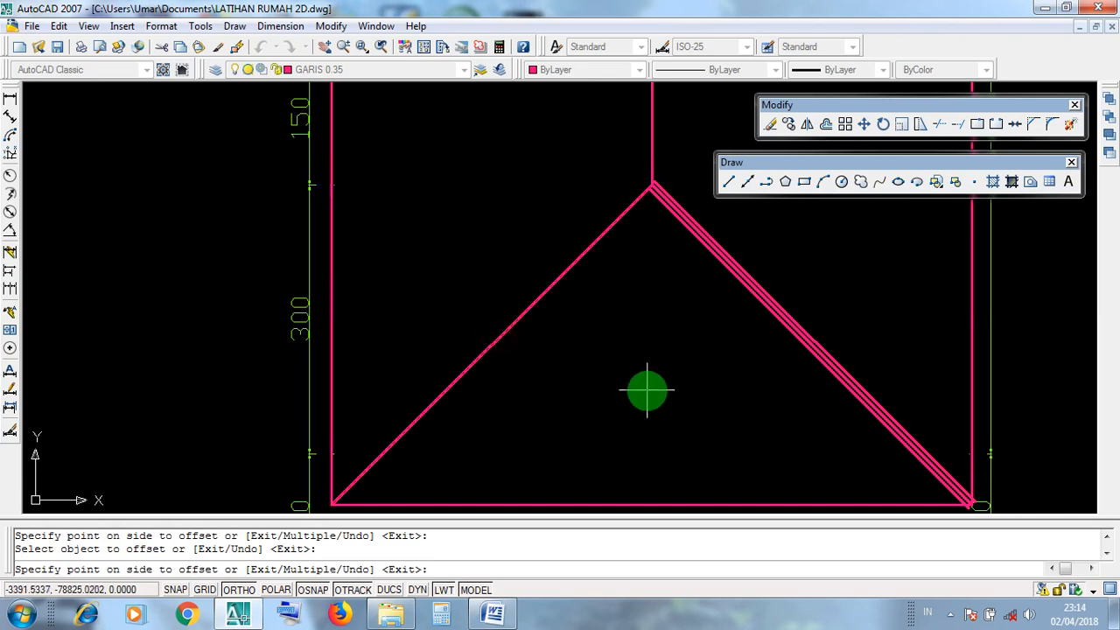
click(614, 378)
scroll(498, 346, up, 3)
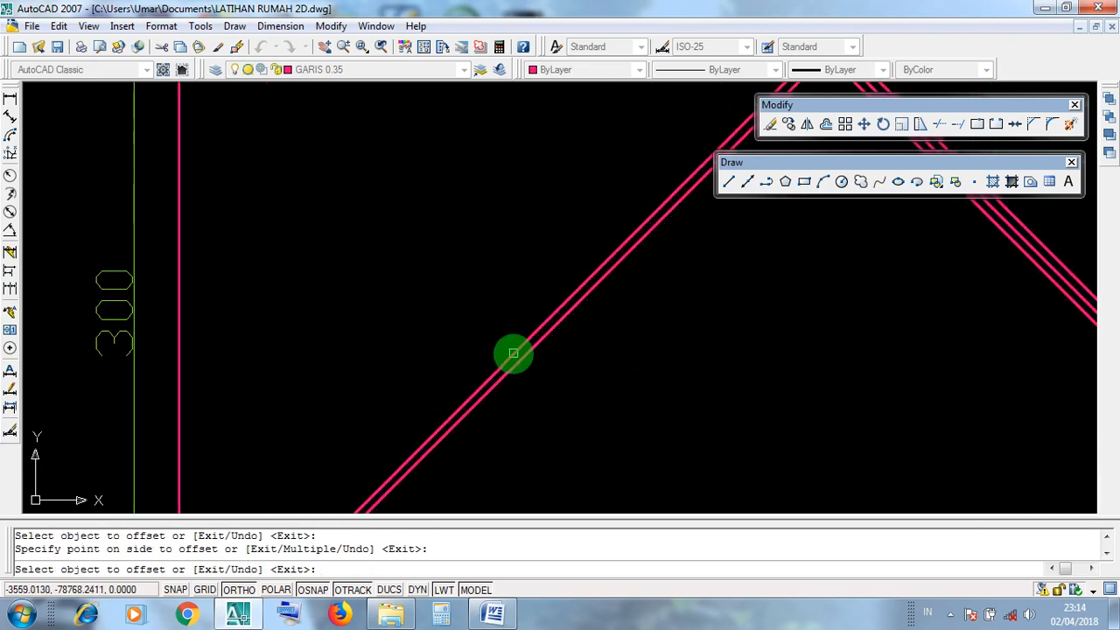
scroll(442, 412, down, 4)
scroll(412, 460, up, 5)
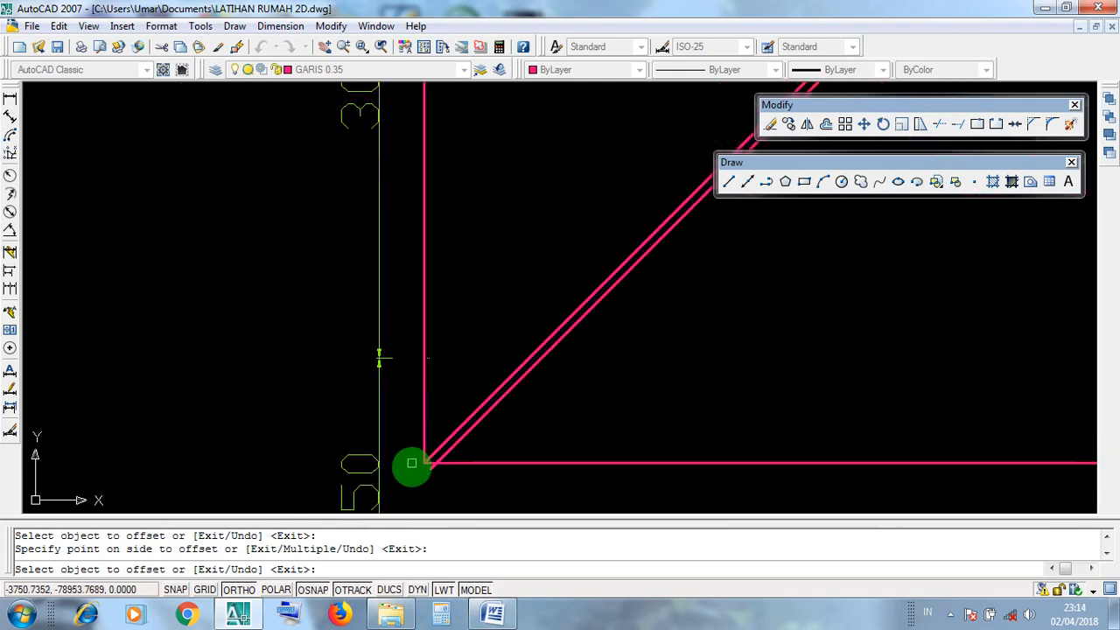
scroll(428, 454, up, 3)
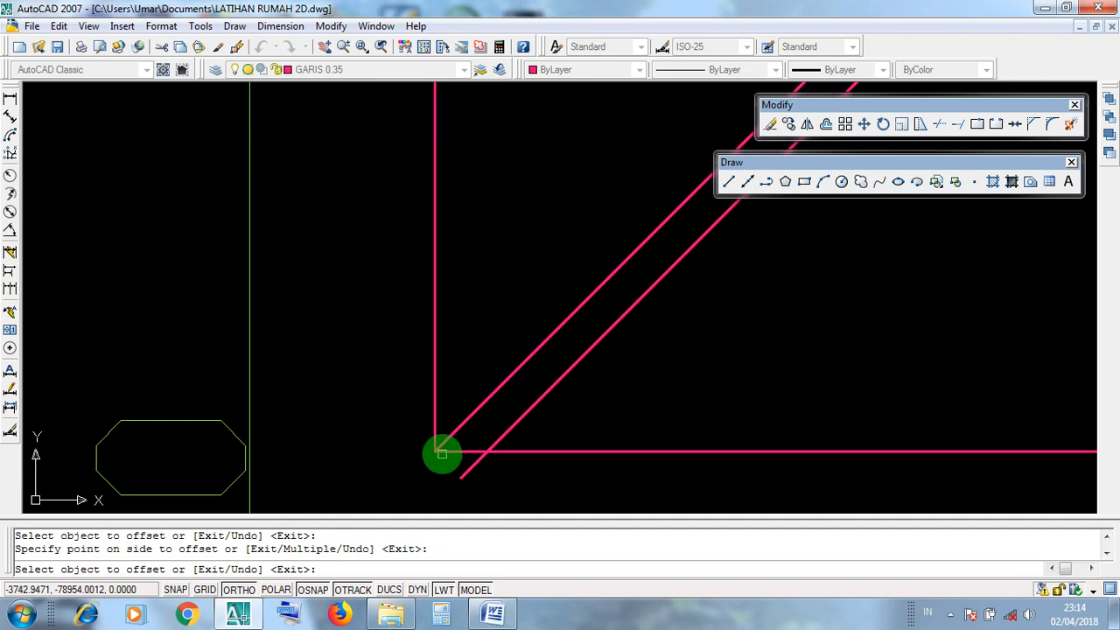
scroll(475, 460, down, 2)
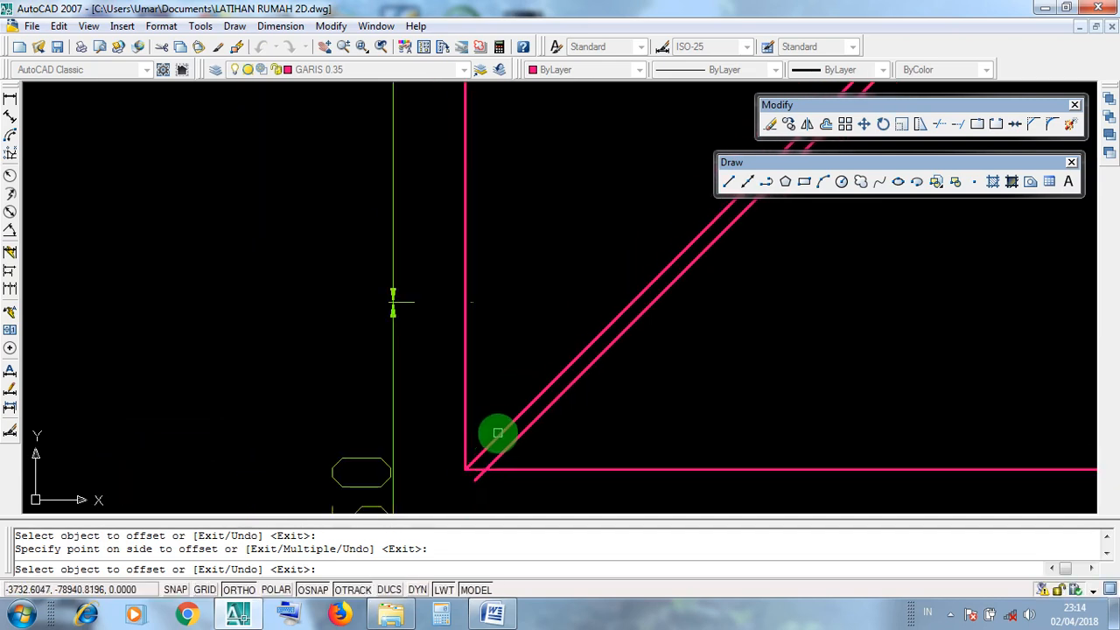
click(495, 431)
scroll(497, 431, down, 3)
click(511, 346)
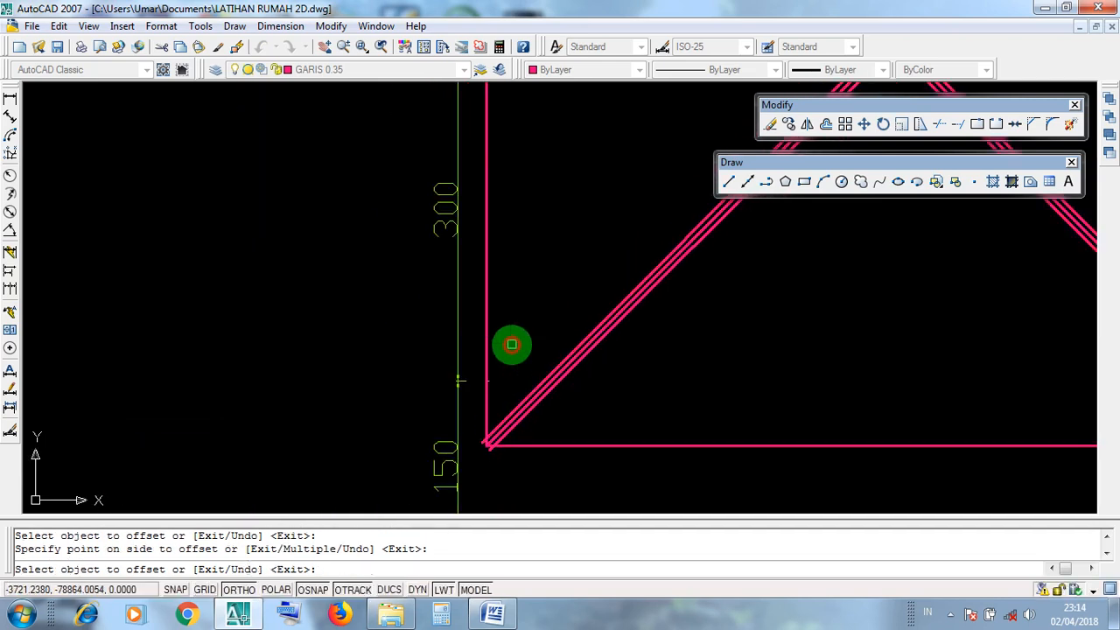
Offset the upper-right roof diagonal by 5 to both of its sides.
scroll(508, 427, up, 3)
scroll(533, 477, down, 2)
scroll(533, 477, down, 5)
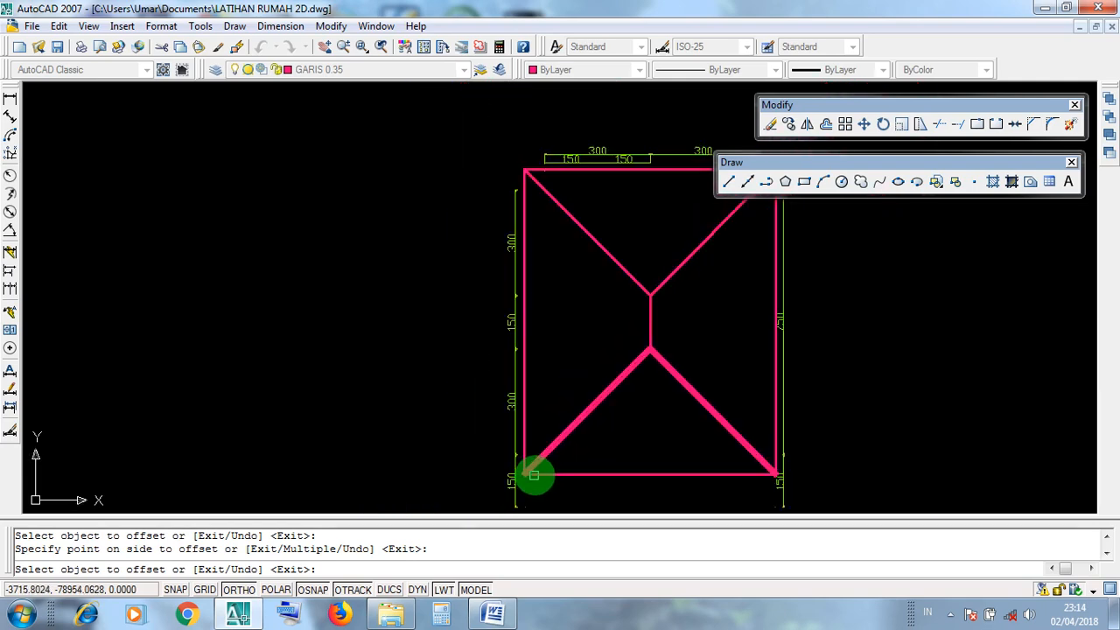
scroll(595, 450, up, 4)
scroll(641, 376, up, 2)
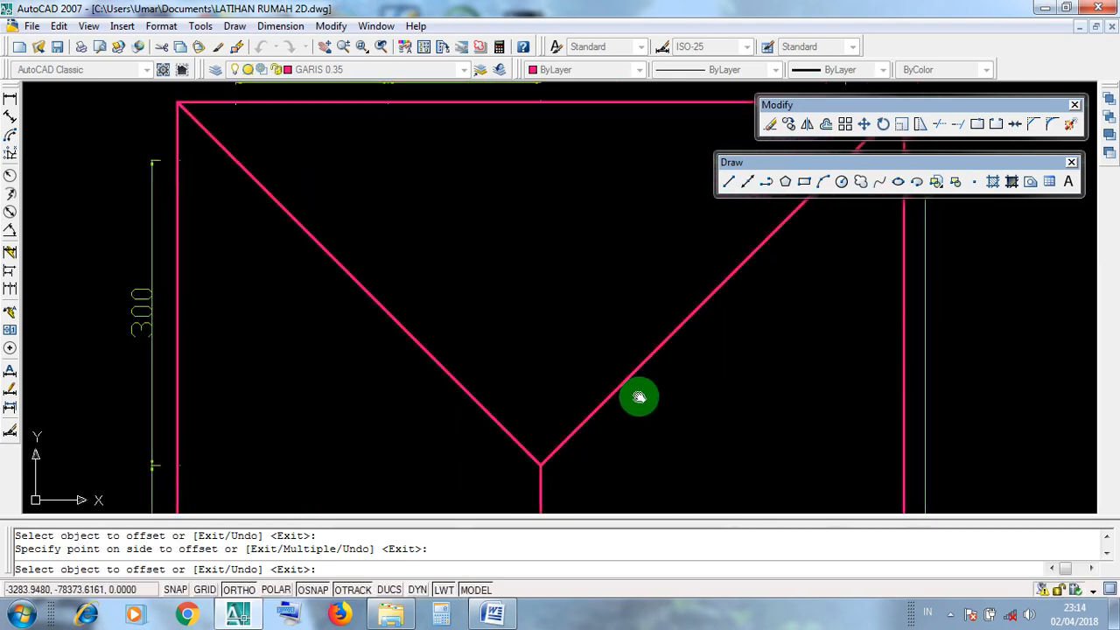
scroll(569, 431, down, 3)
click(574, 422)
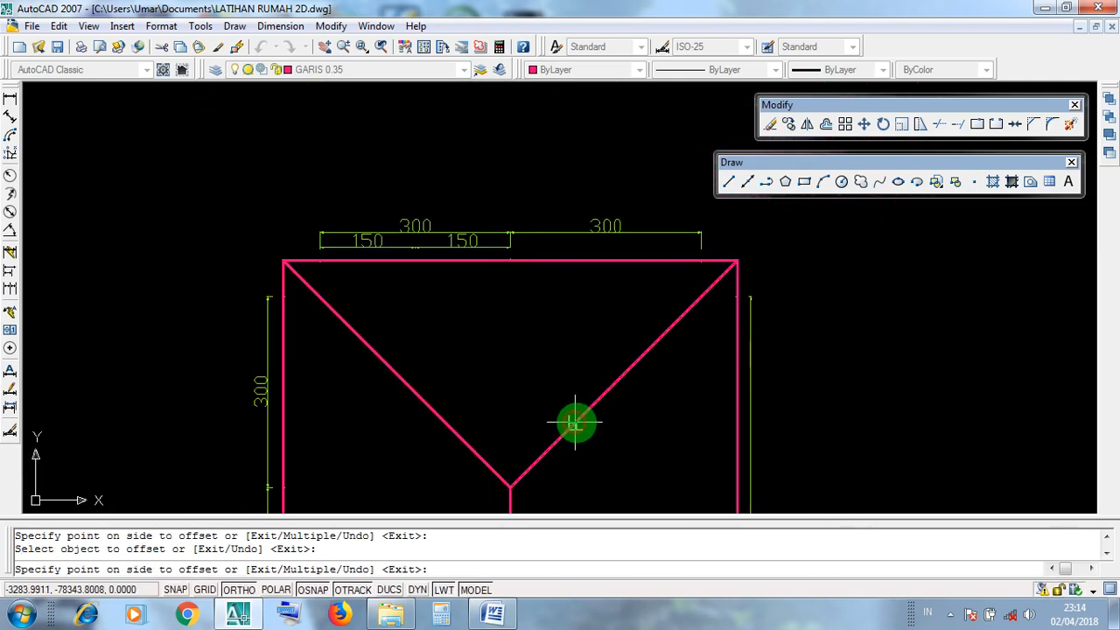
click(655, 459)
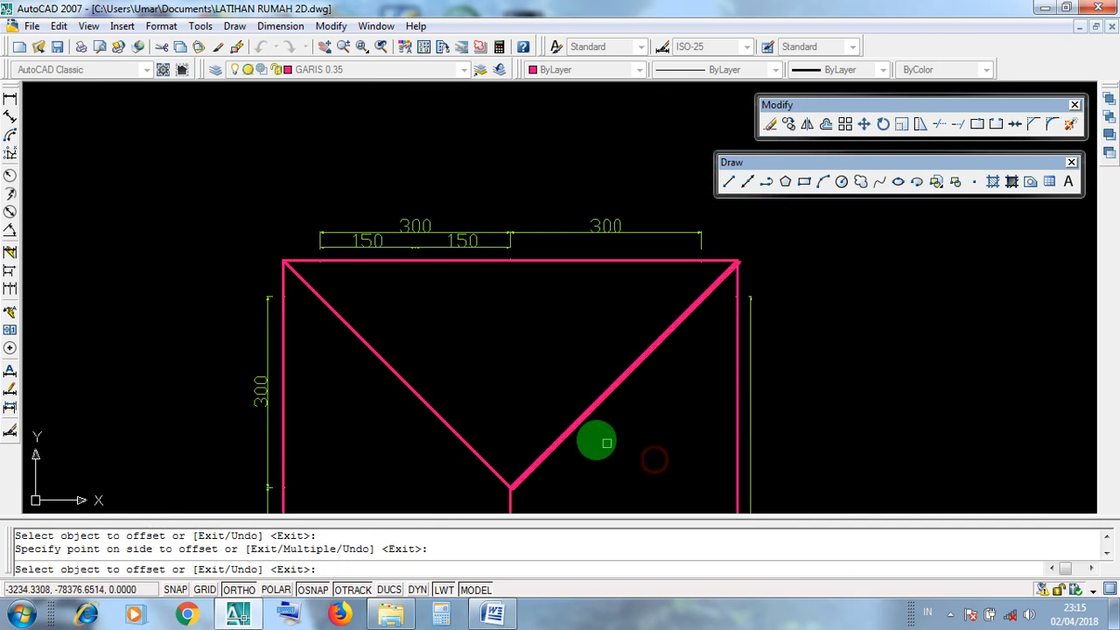
scroll(576, 426, up, 3)
scroll(573, 418, down, 5)
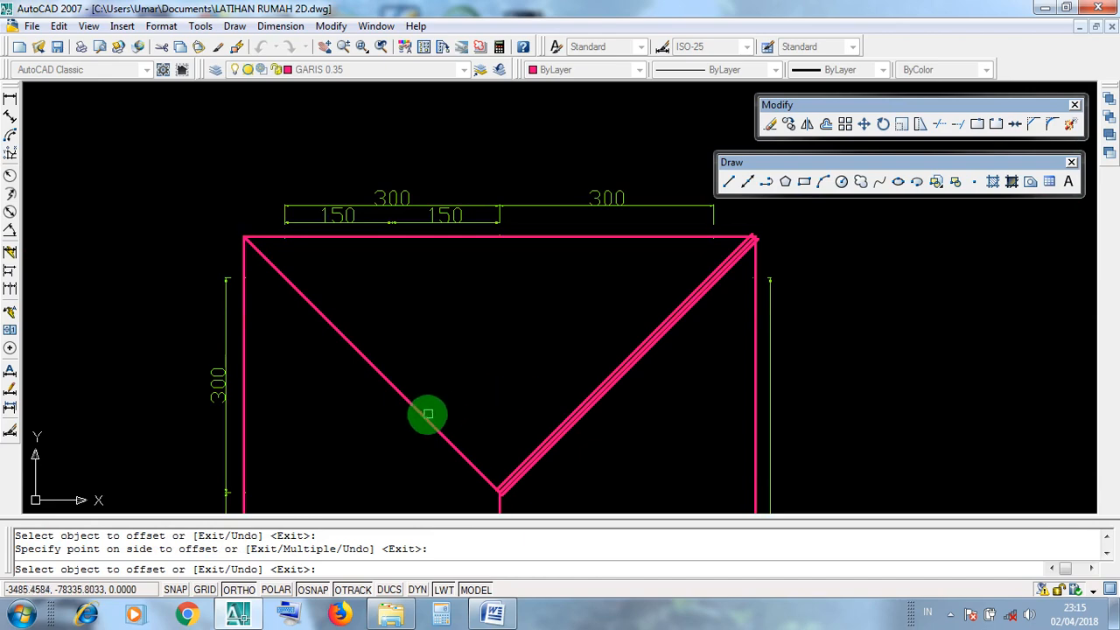
Offset the upper-left roof diagonal by 5 to both sides, first toward the upper right and then toward the lower left.
click(421, 414)
click(508, 390)
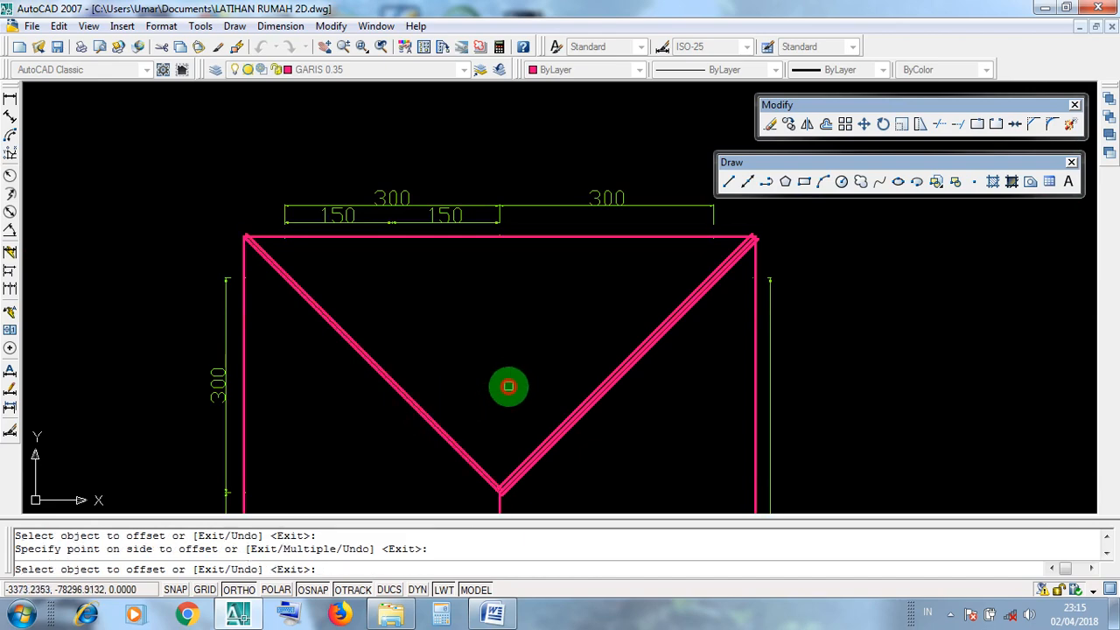
scroll(427, 423, up, 3)
click(424, 421)
scroll(424, 421, down, 5)
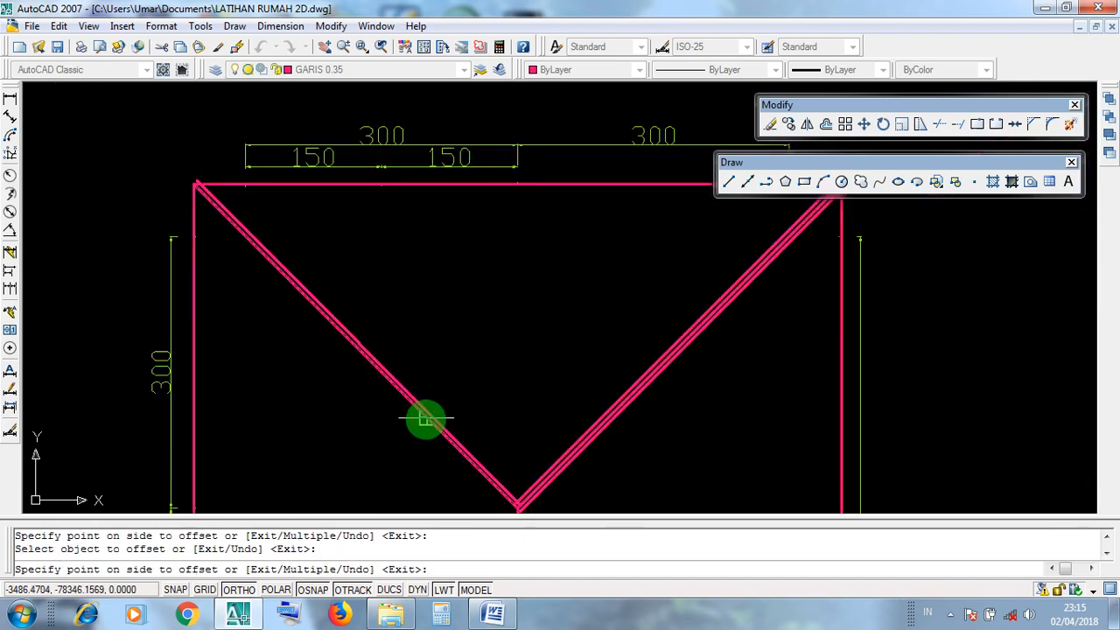
click(376, 448)
Offset the vertical ridge line by 5 to the right and to the left.
mouse_move(377, 447)
middle_down()
mouse_move(415, 359)
mouse_move(441, 237)
middle_up()
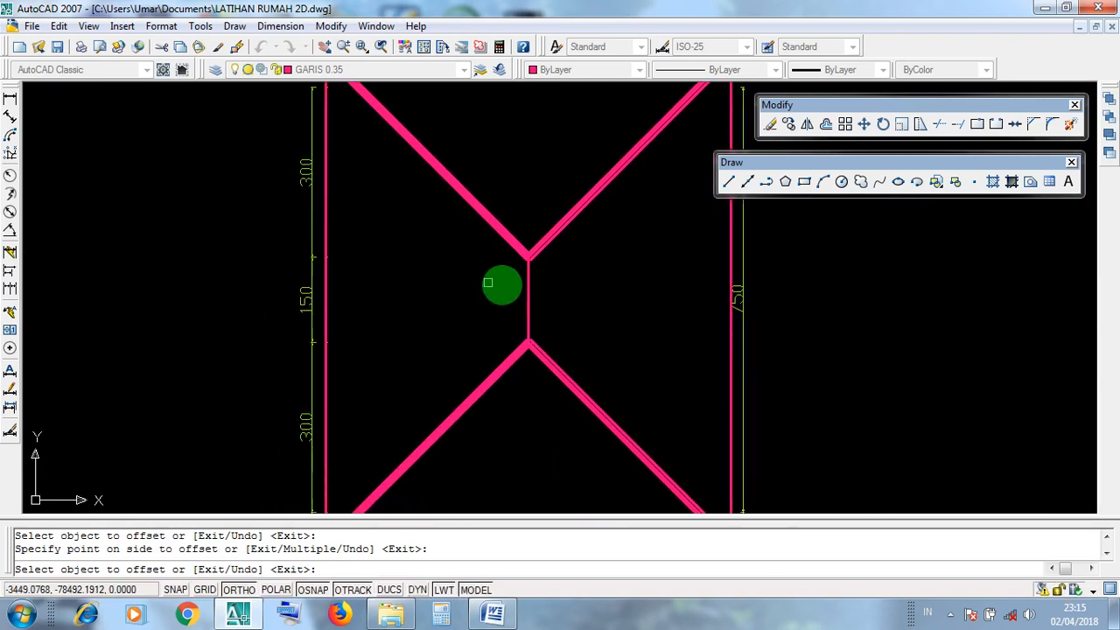
scroll(527, 285, up, 3)
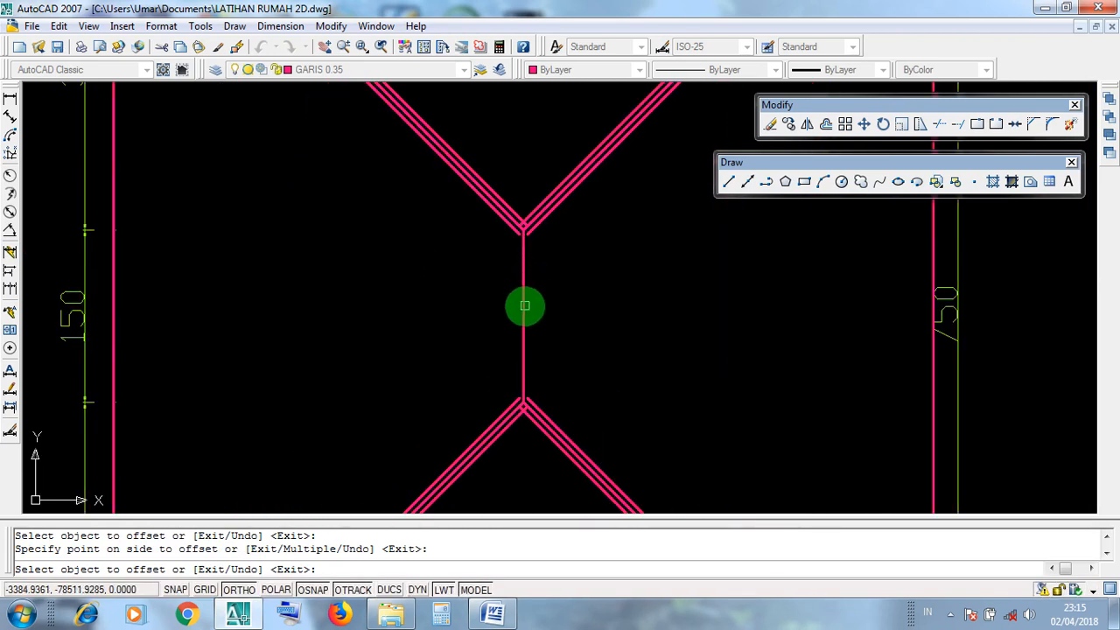
click(522, 306)
click(717, 342)
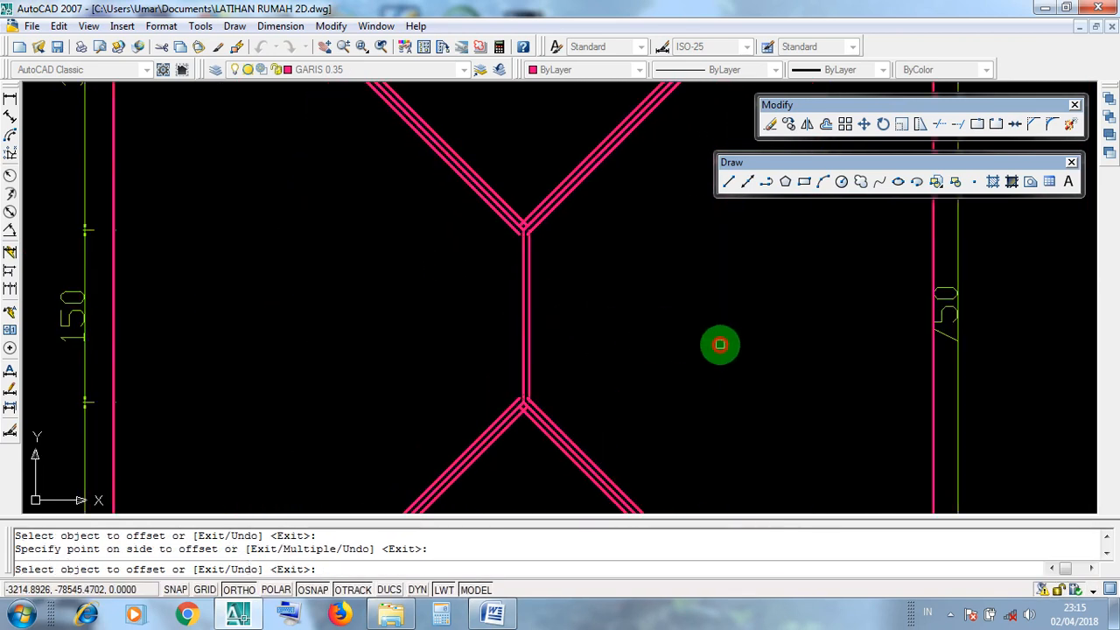
scroll(529, 332, up, 2)
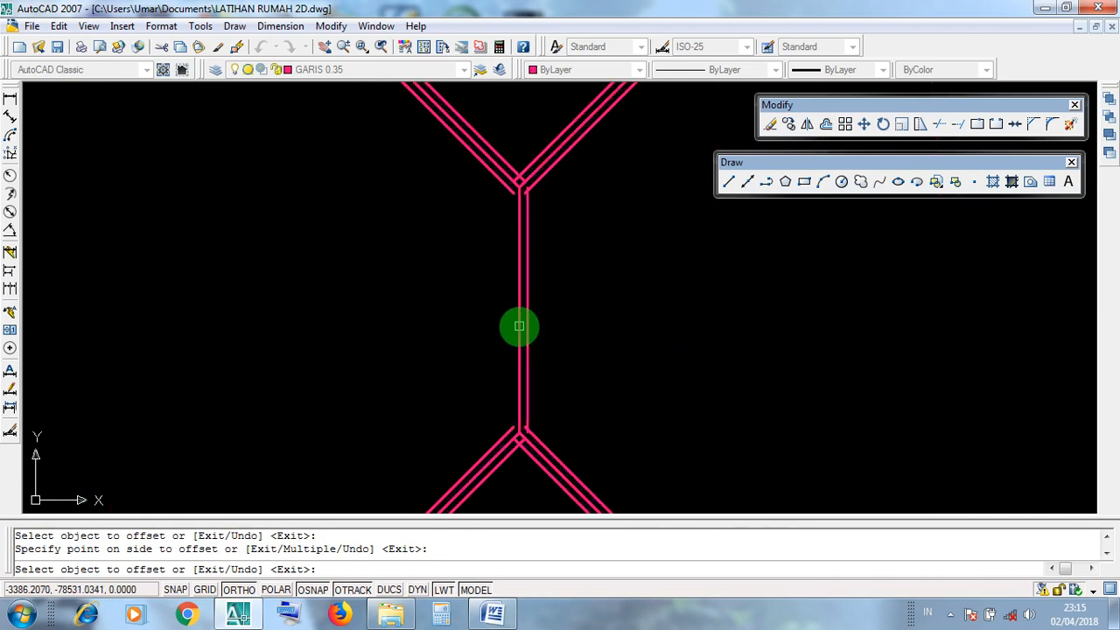
click(518, 330)
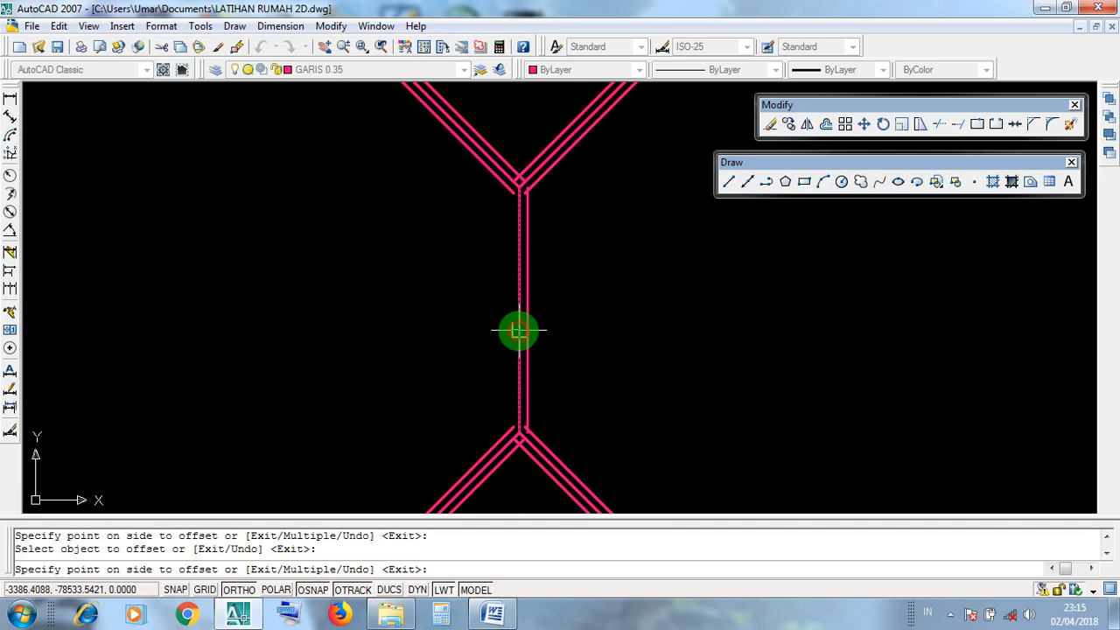
click(402, 332)
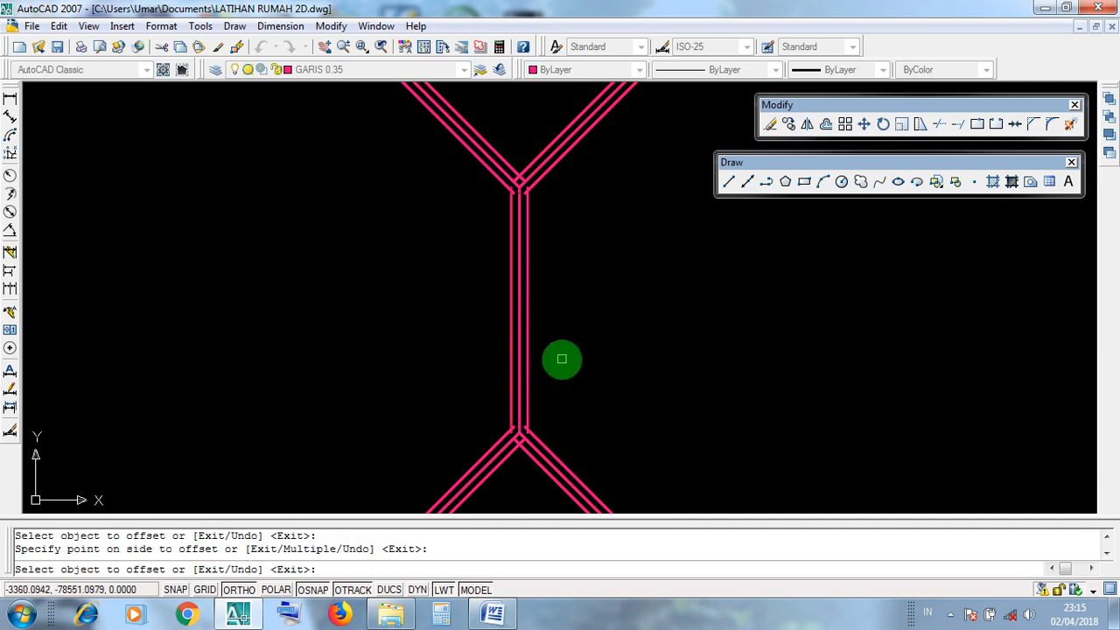
scroll(561, 359, up, 6)
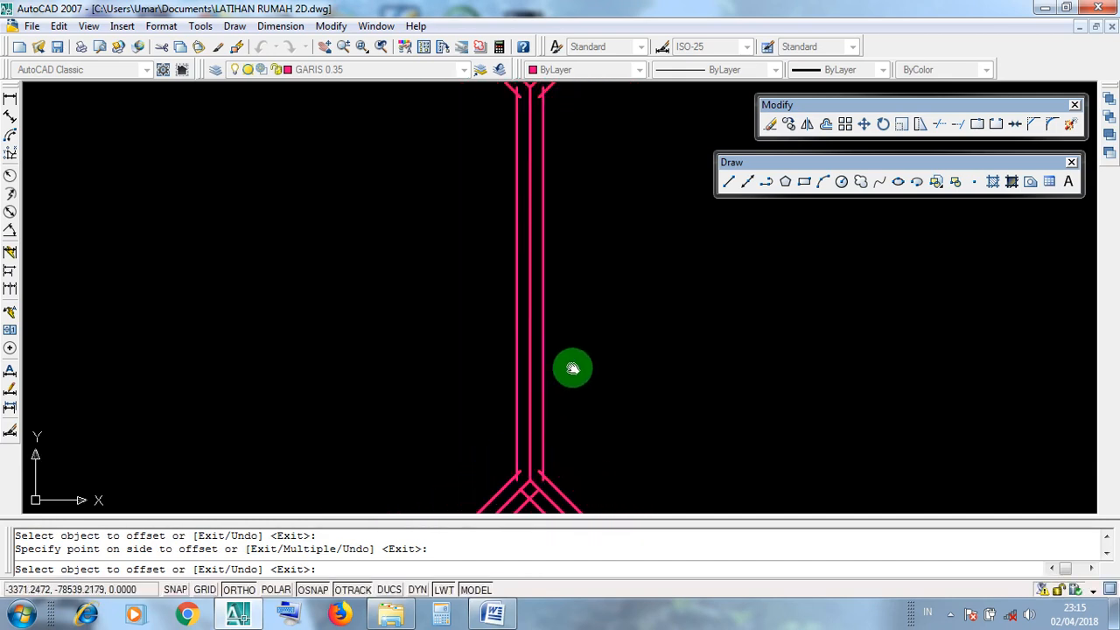
middle_drag(572, 368, 572, 515)
scroll(520, 242, down, 5)
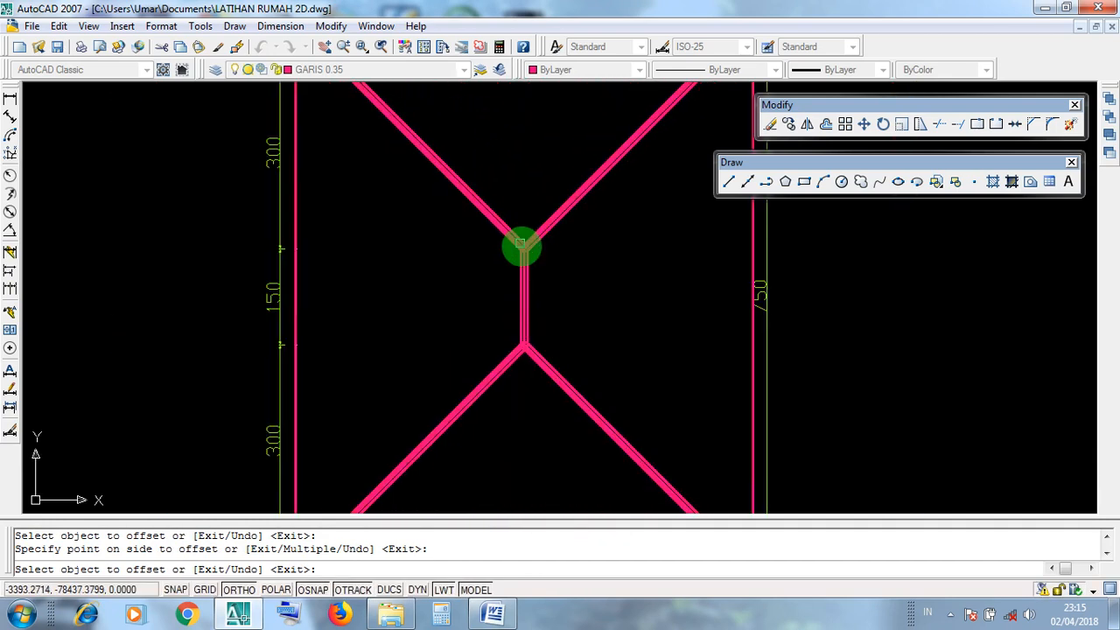
middle_drag(575, 362, 567, 218)
middle_drag(621, 306, 637, 412)
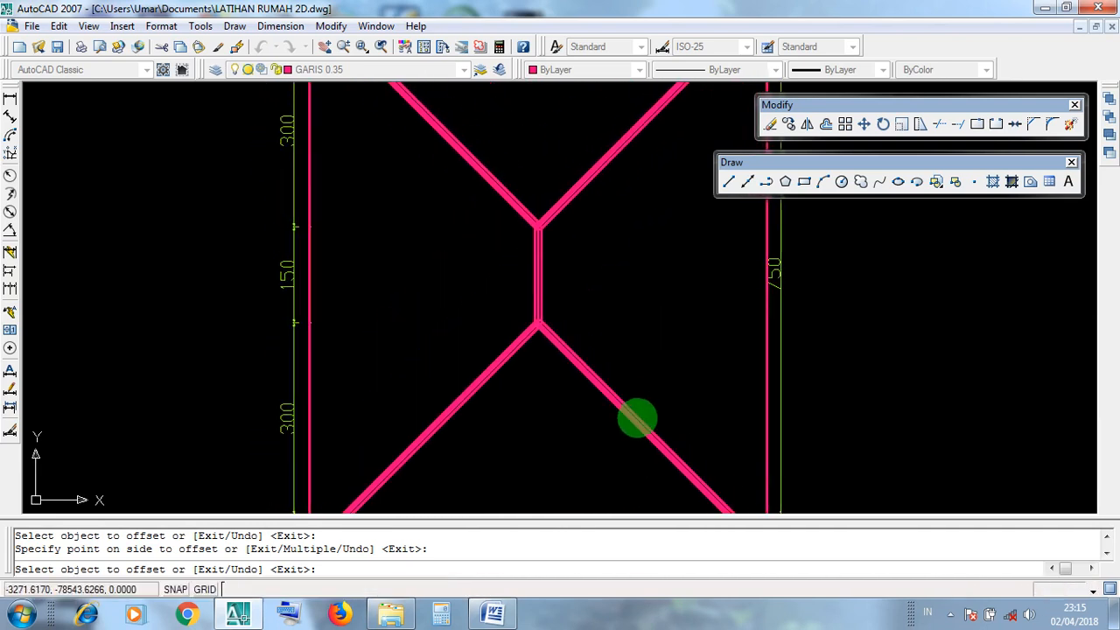
End the Offset command and examine where the offset diagonals cross the outer rectangle at the lower-right corner.
scroll(592, 352, down, 2)
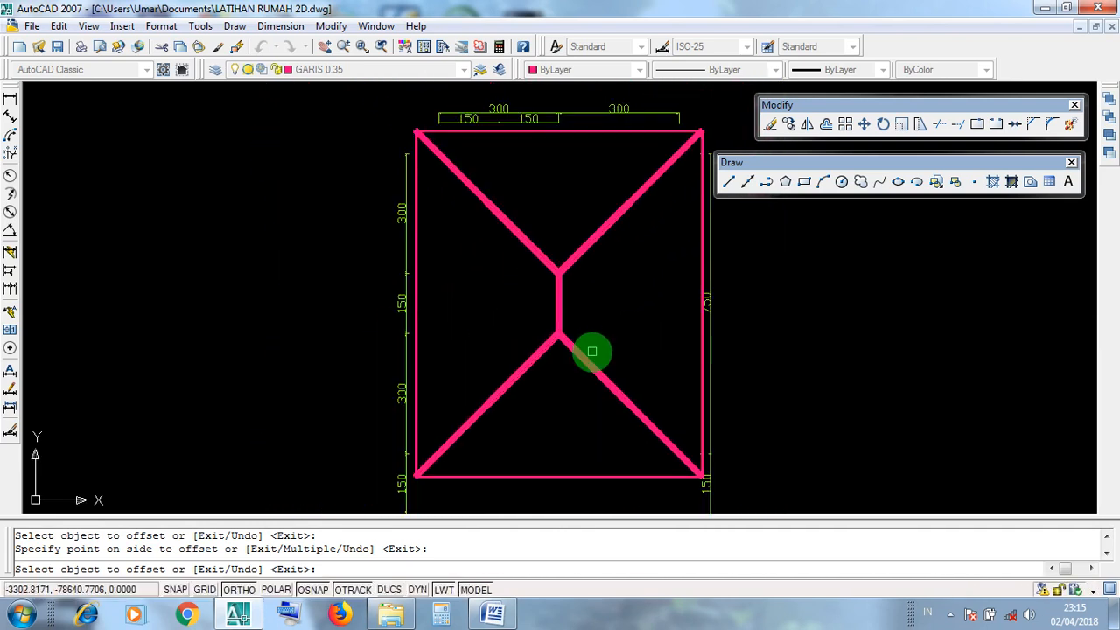
key(Return)
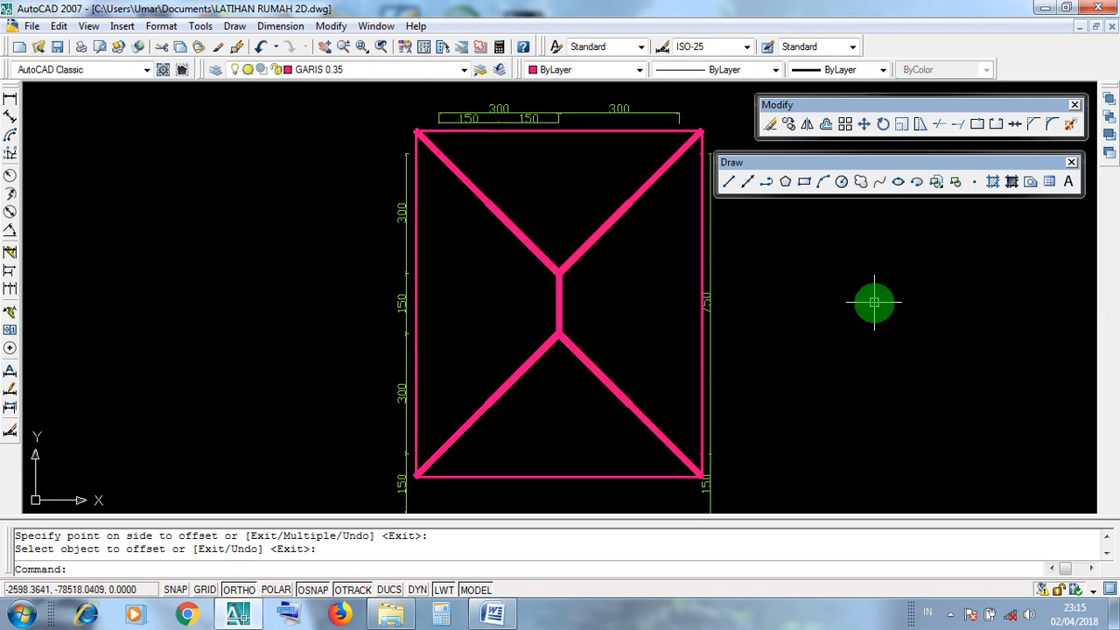
scroll(701, 476, up, 5)
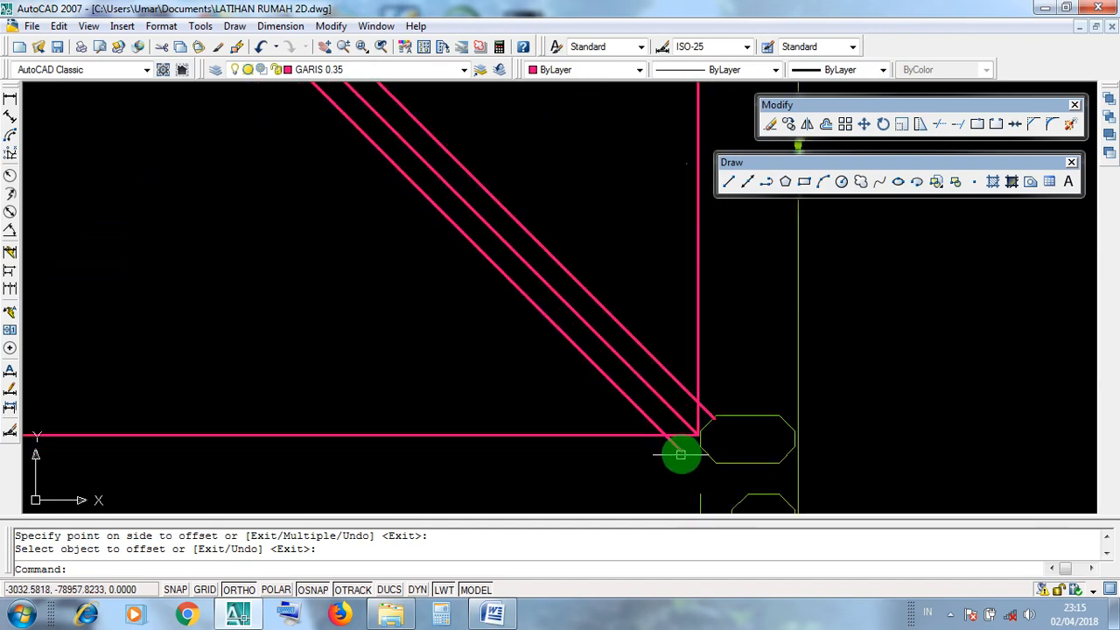
scroll(683, 452, up, 3)
click(728, 374)
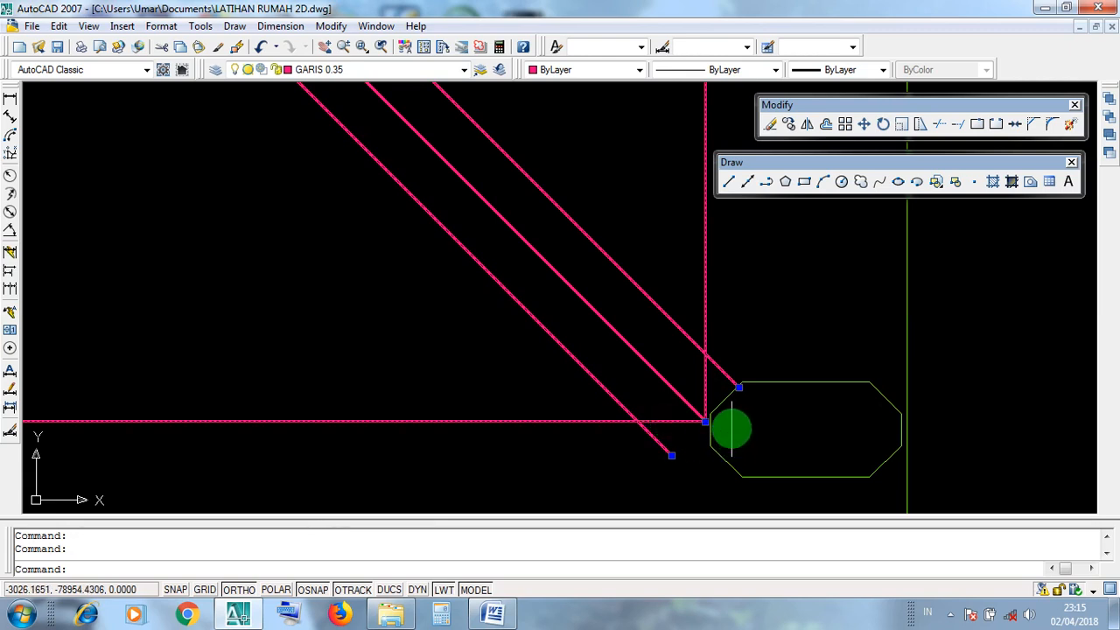
key(Escape)
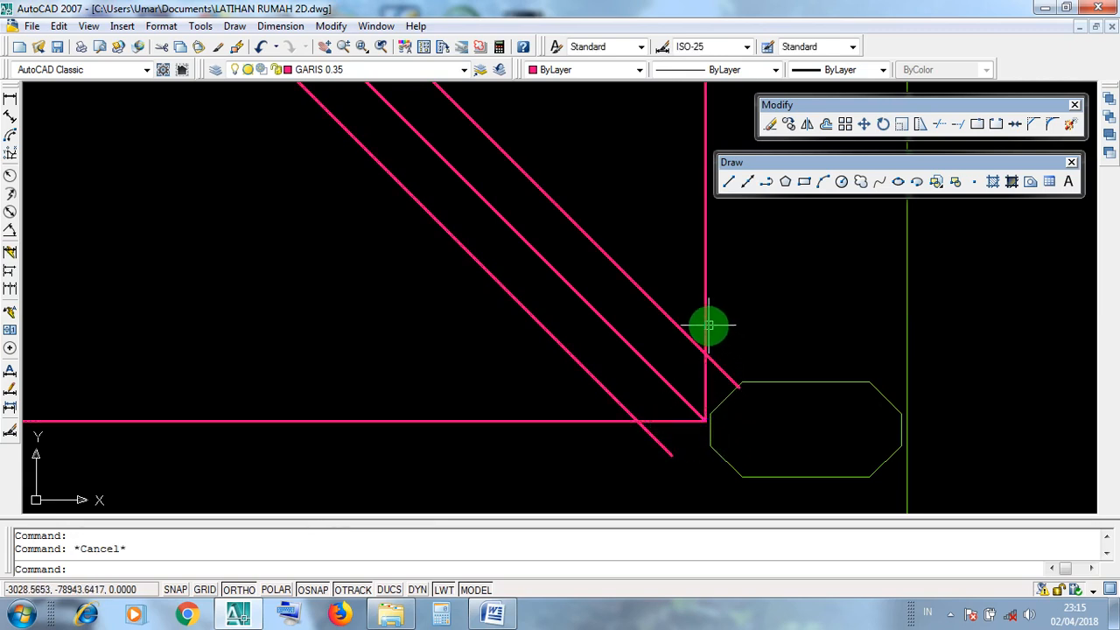
key(Escape)
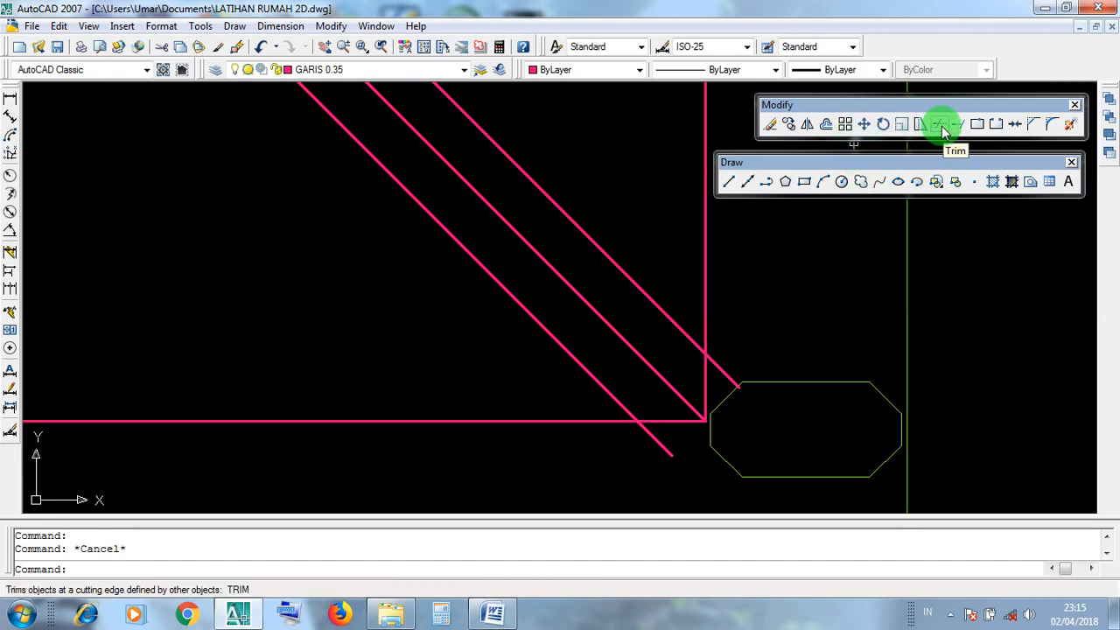
Switch to the Word notes, review method 2 of TRIM with a reference object, and return to AutoCAD.
click(1041, 9)
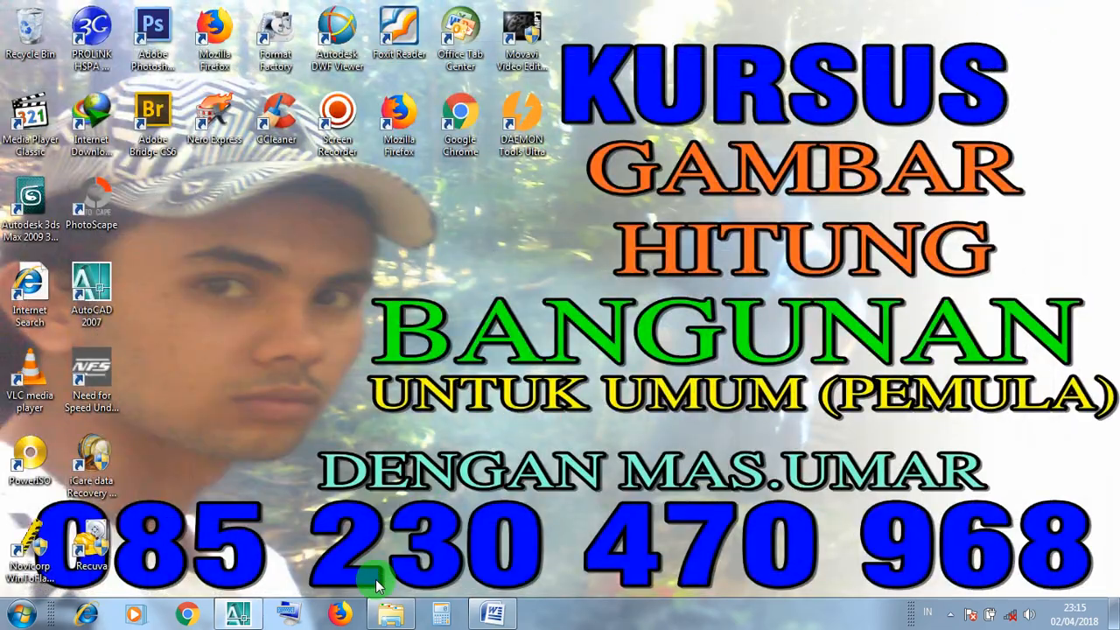
click(491, 614)
click(491, 437)
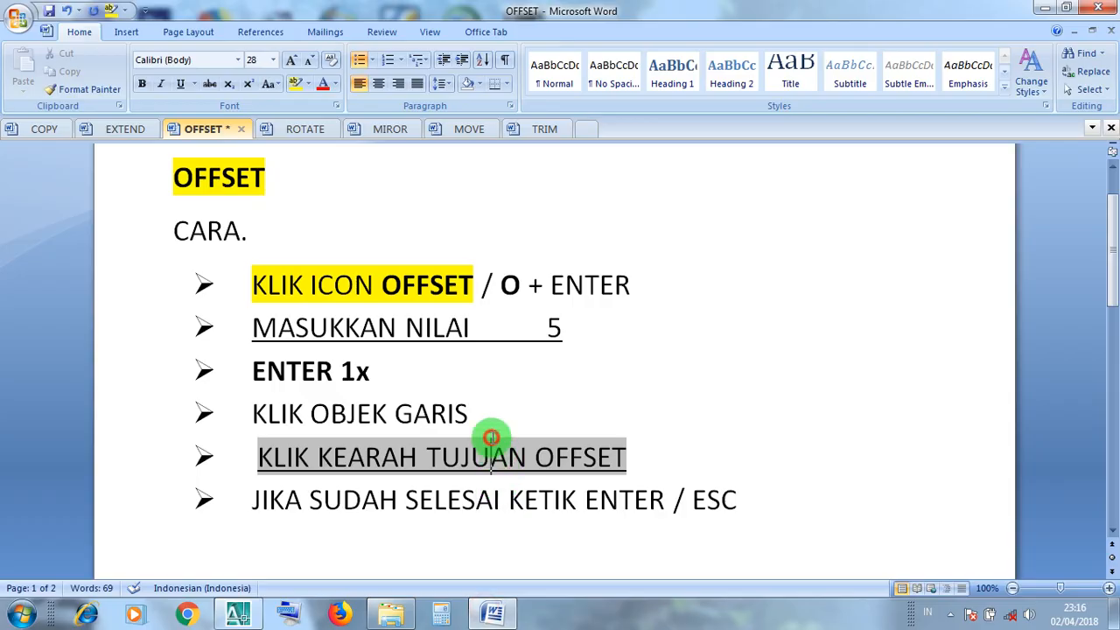
click(547, 128)
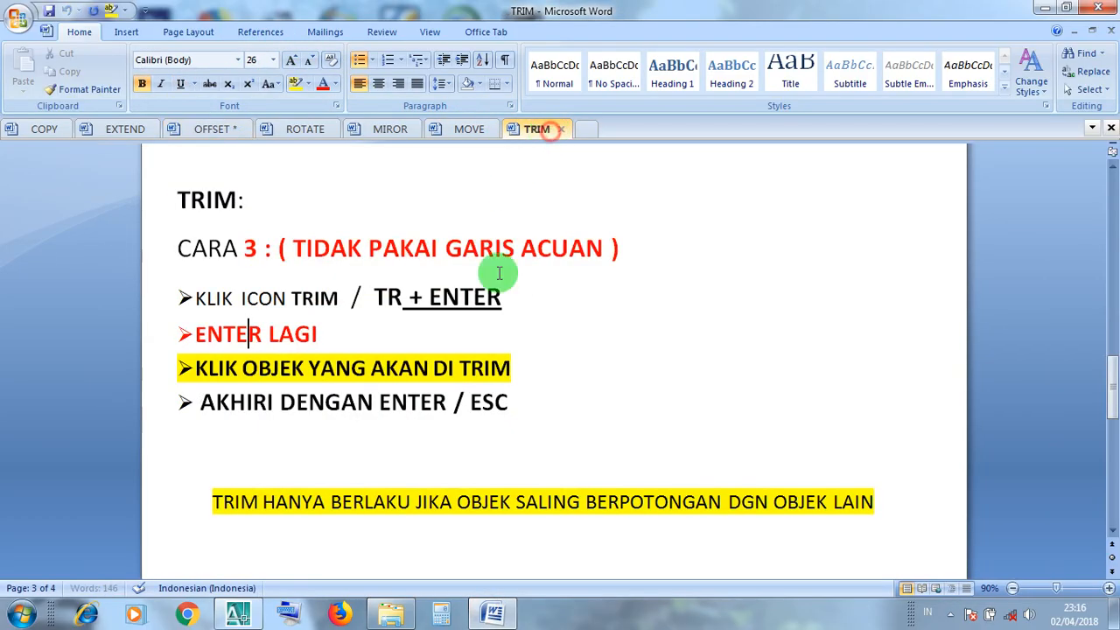
scroll(486, 385, up, 10)
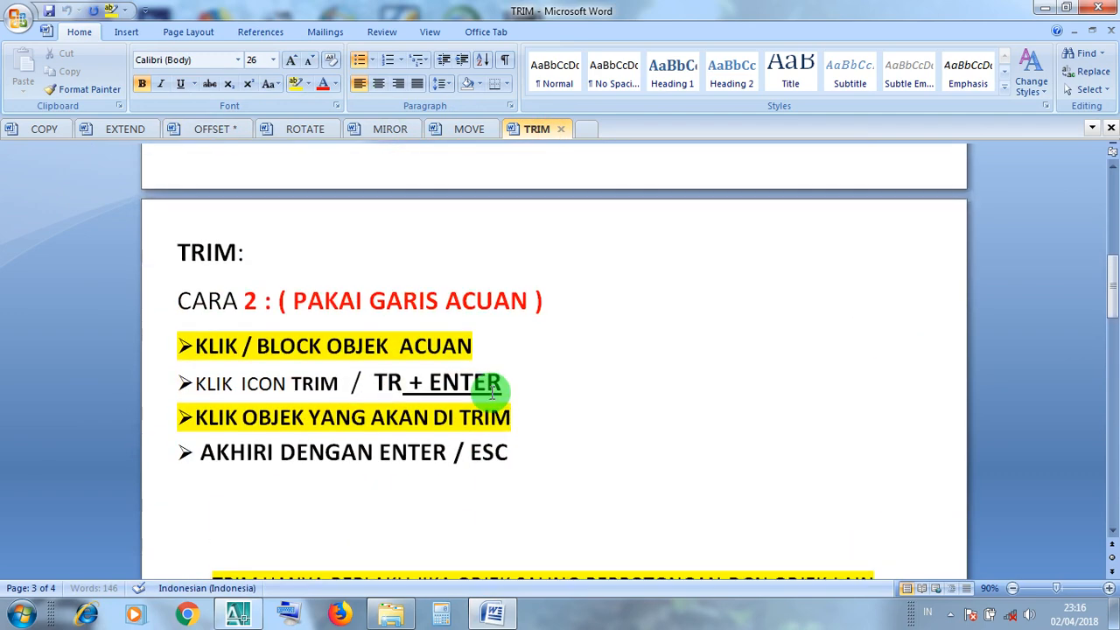
scroll(491, 394, down, 1)
click(461, 359)
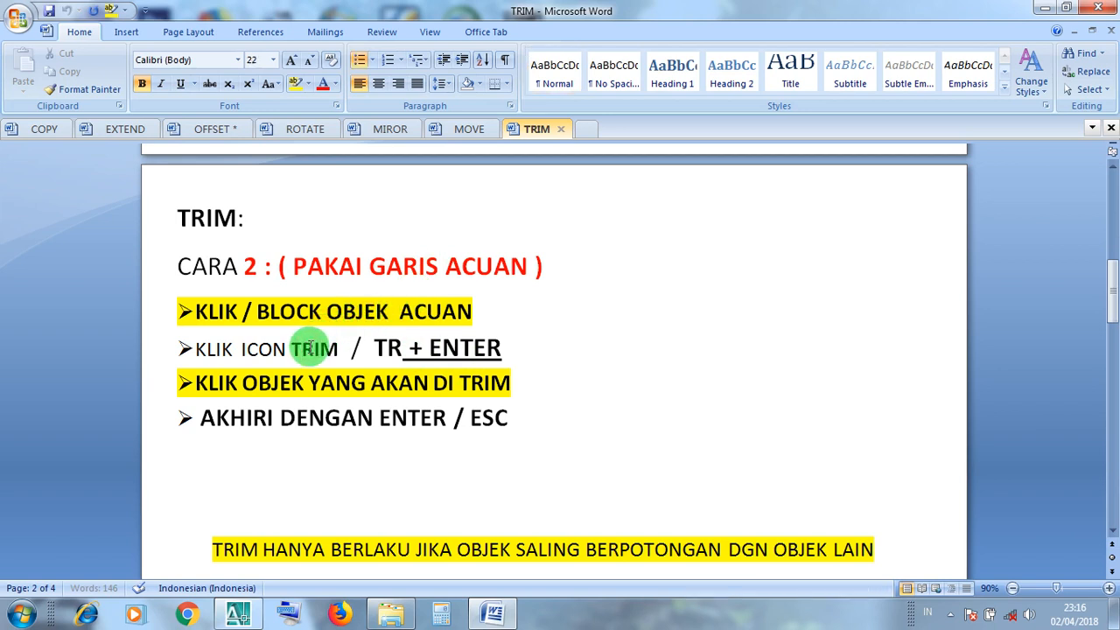
click(388, 349)
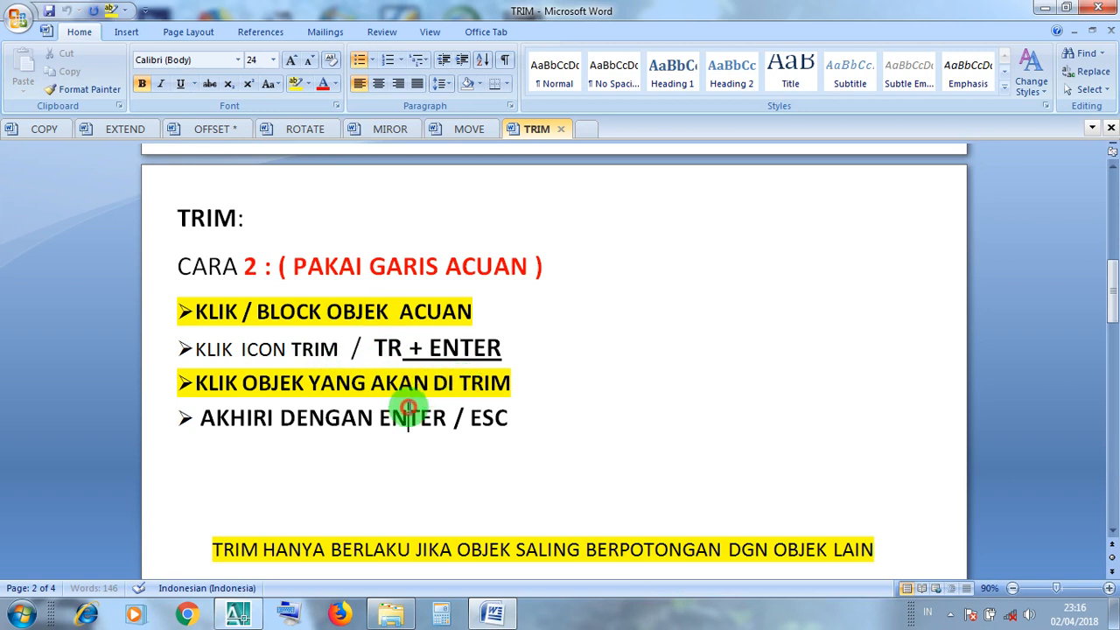
click(1043, 9)
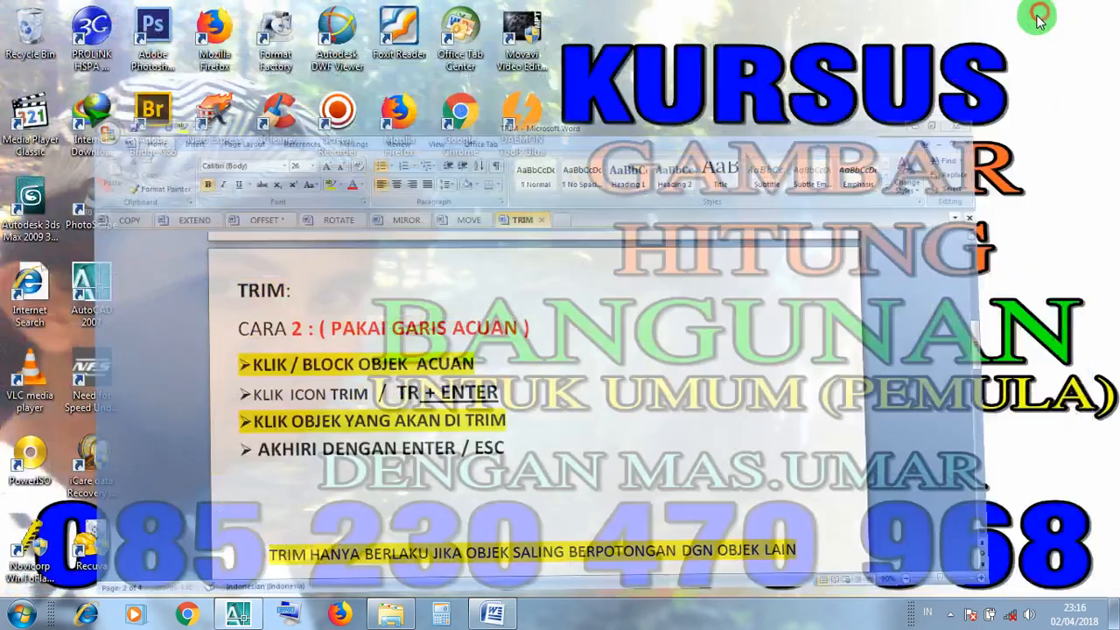
click(258, 615)
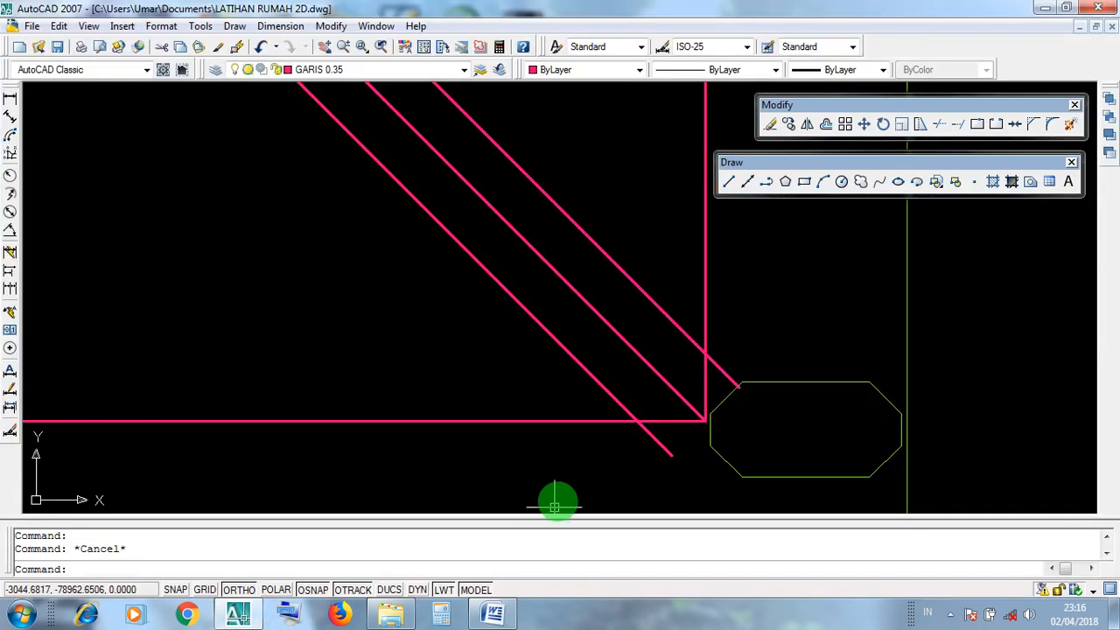
scroll(555, 500, down, 6)
scroll(539, 515, up, 6)
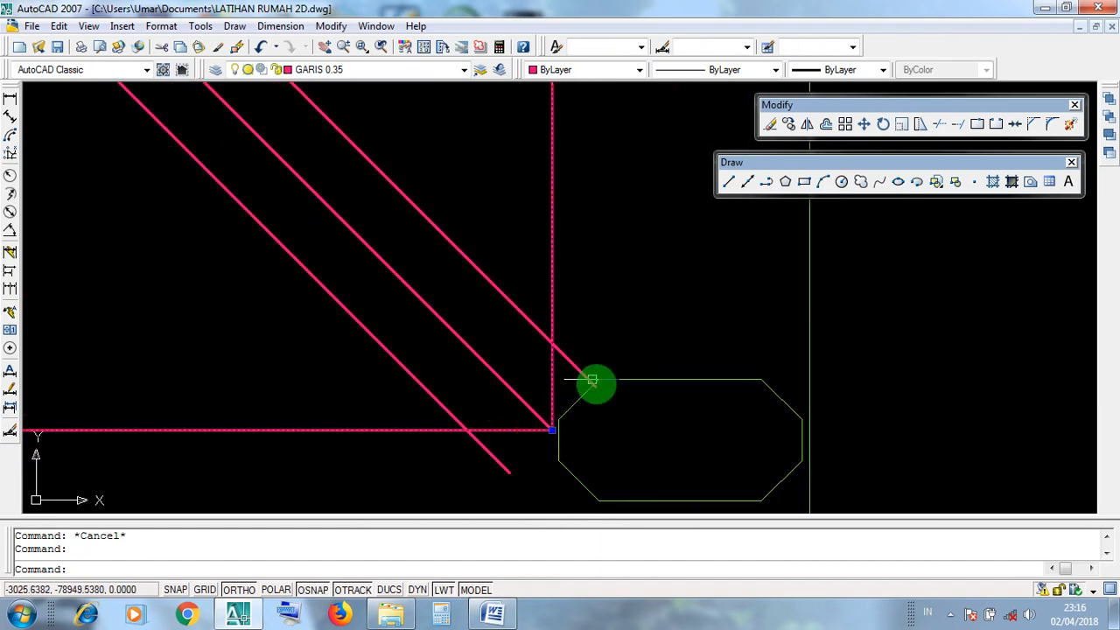
scroll(630, 385, down, 5)
scroll(630, 385, down, 6)
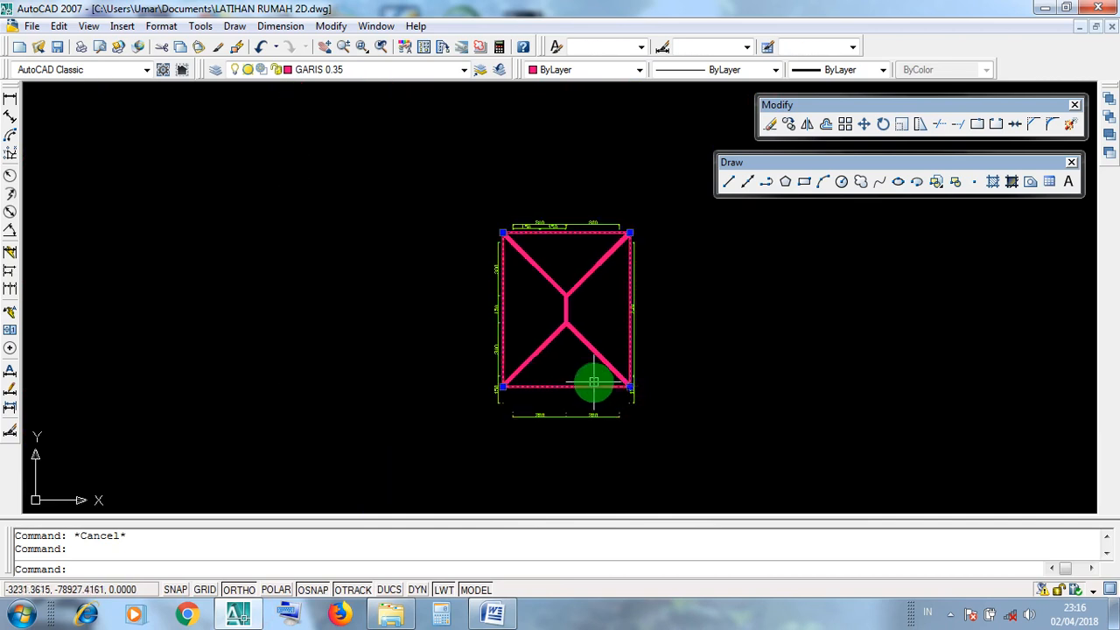
key(Escape)
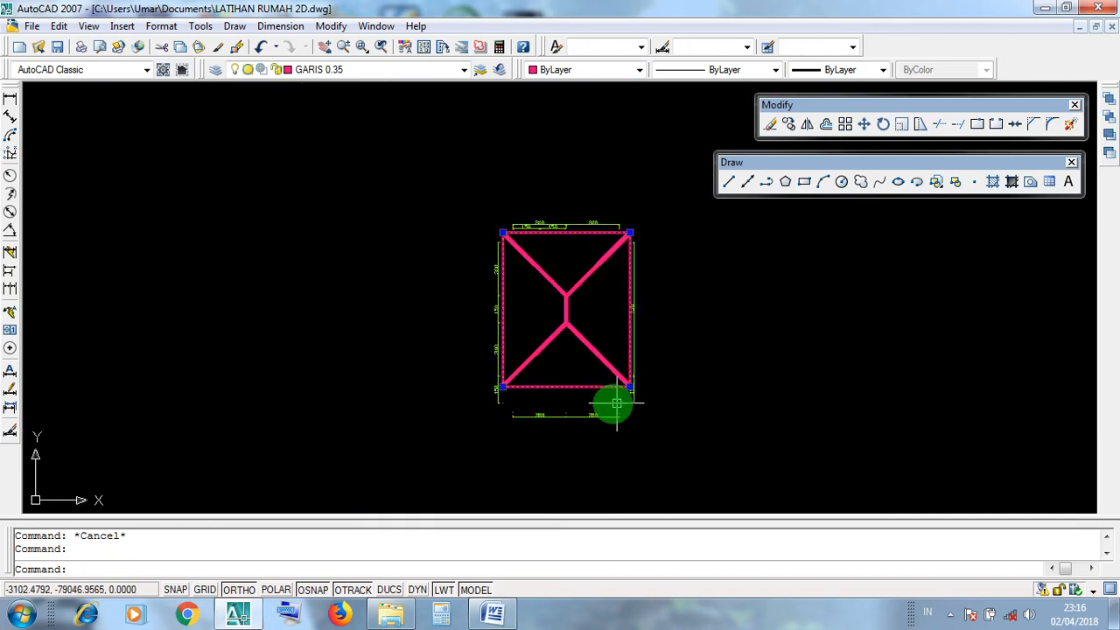
scroll(594, 387, up, 5)
key(Escape)
scroll(534, 390, down, 4)
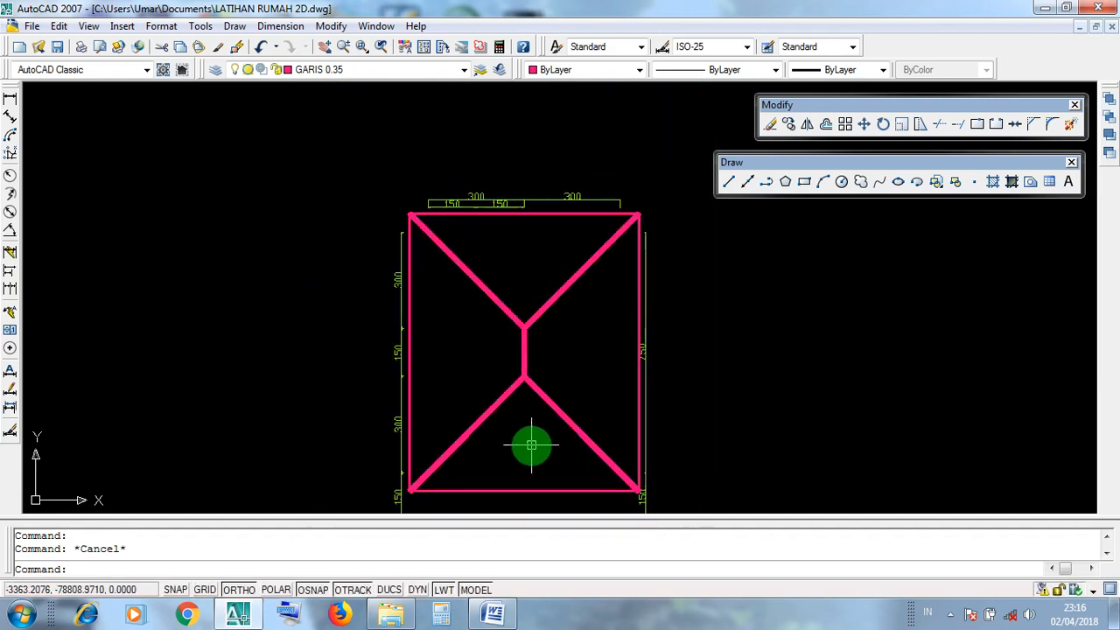
Using the outer rectangle as the cutting edge, trim the two offset diagonal ends that overhang the lower-right corner.
scroll(520, 440, up, 3)
middle_drag(510, 428, 499, 472)
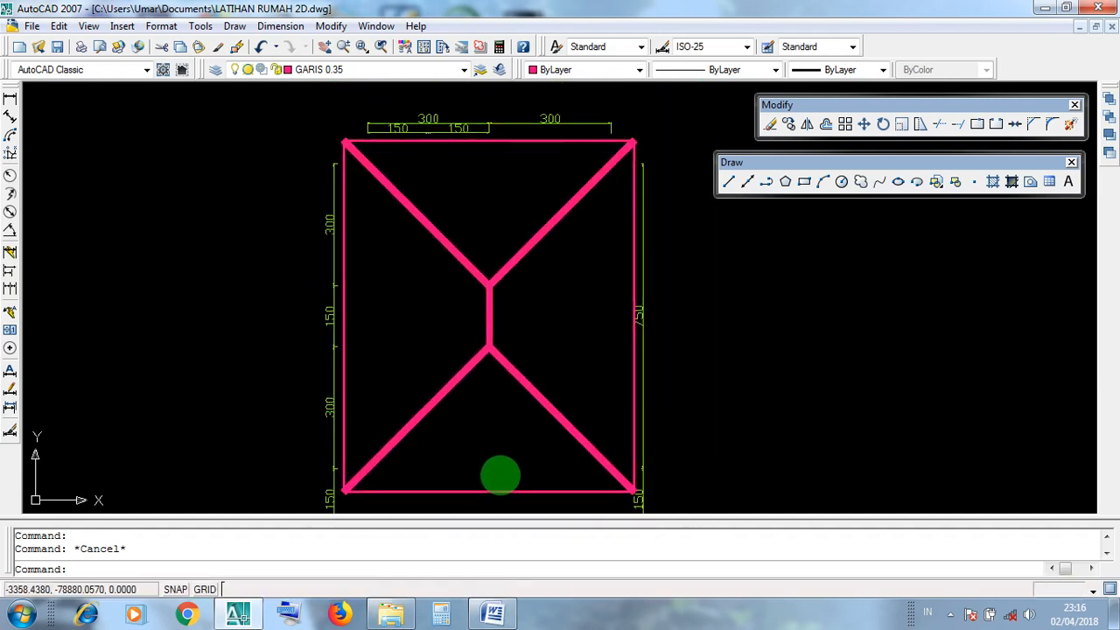
click(495, 498)
click(490, 470)
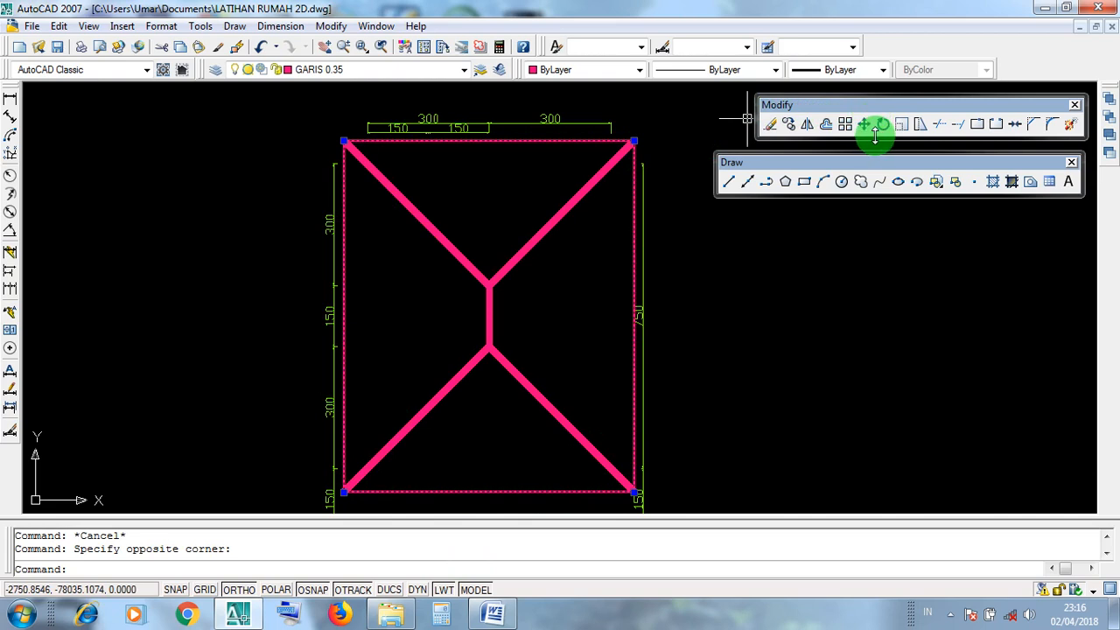
click(936, 127)
scroll(638, 450, up, 6)
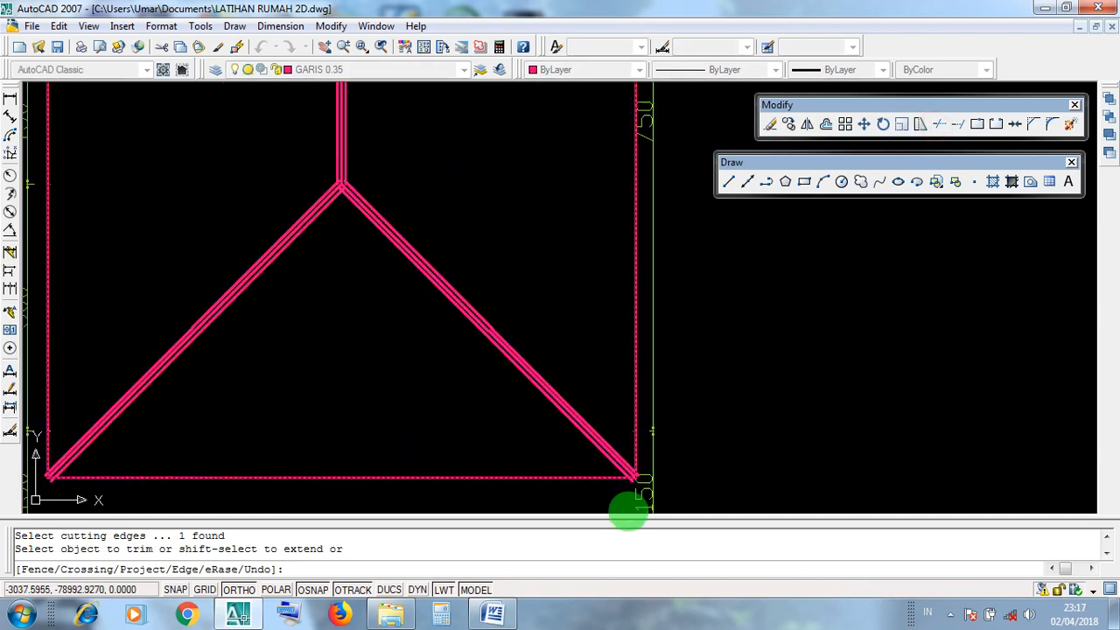
scroll(638, 479, up, 6)
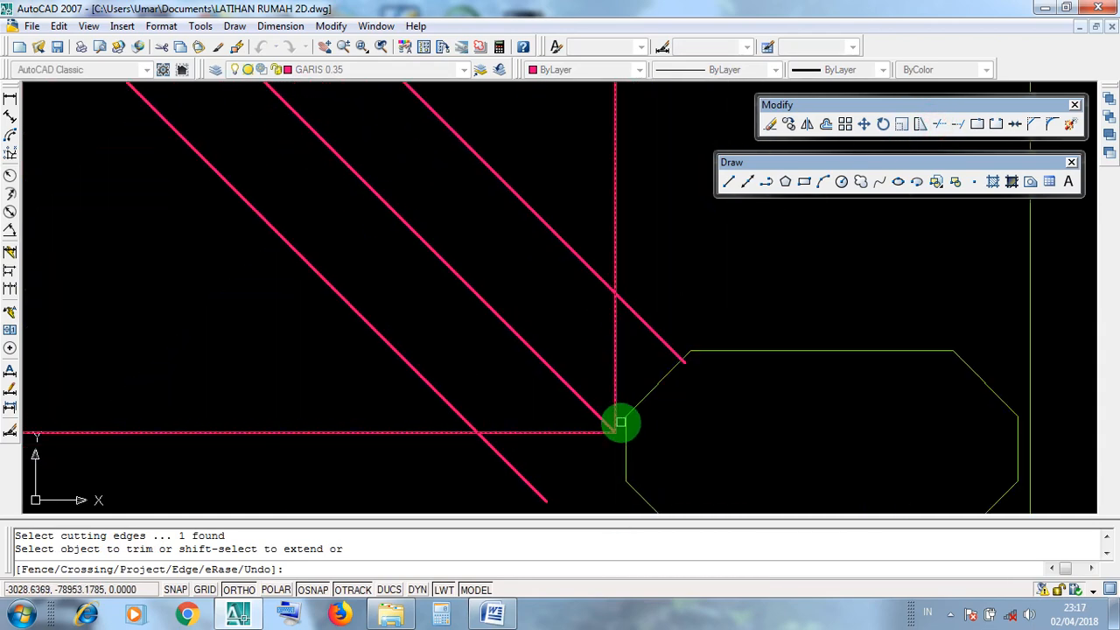
middle_drag(663, 360, 683, 335)
click(692, 302)
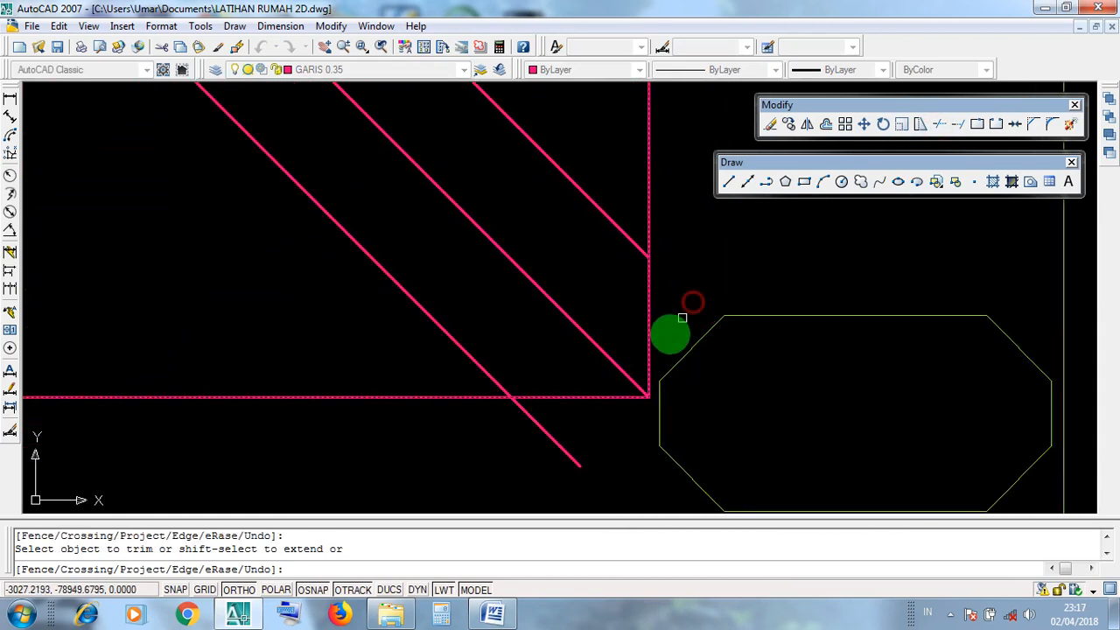
click(554, 442)
Trim both offset diagonal ends that project past the outer rectangle at the lower-left corner.
scroll(578, 445, down, 6)
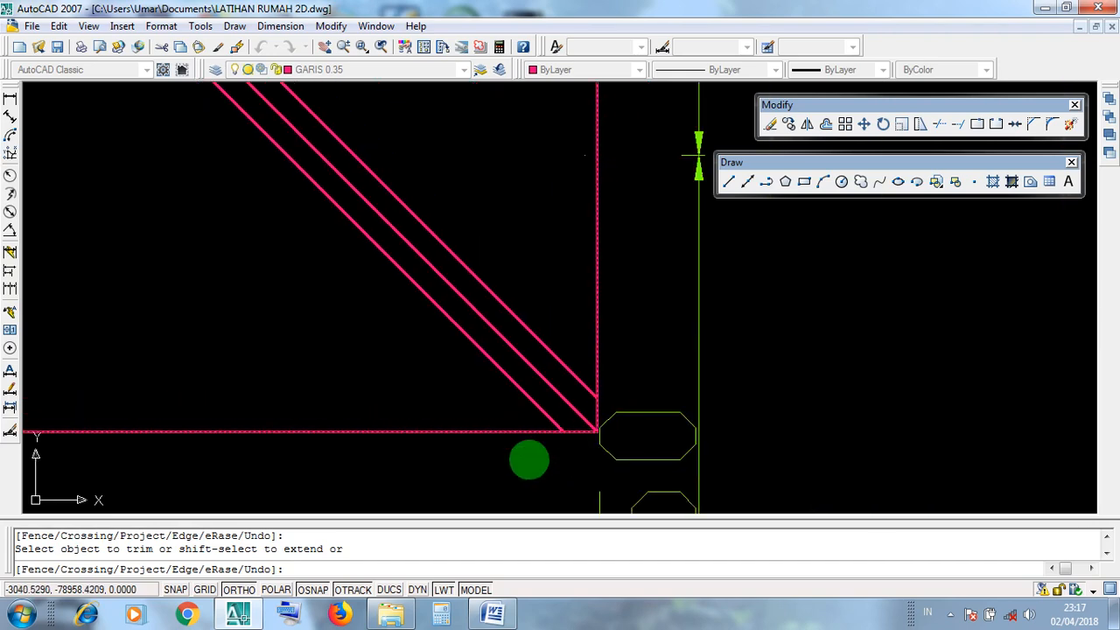
middle_drag(456, 457, 763, 428)
scroll(763, 427, down, 6)
middle_drag(328, 426, 921, 423)
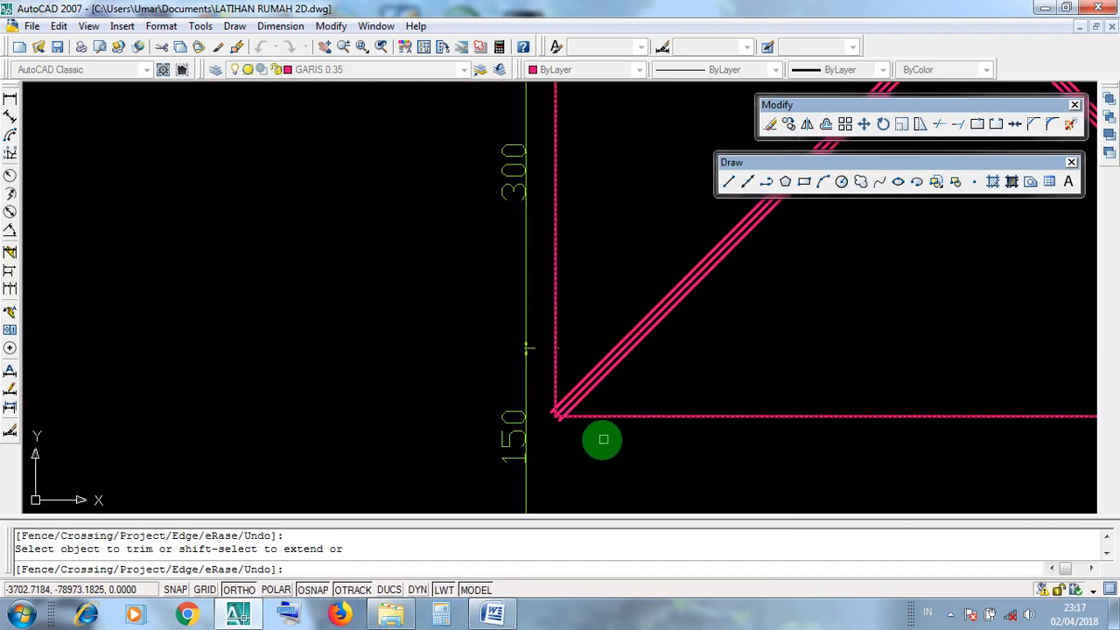
scroll(554, 413, up, 11)
click(588, 400)
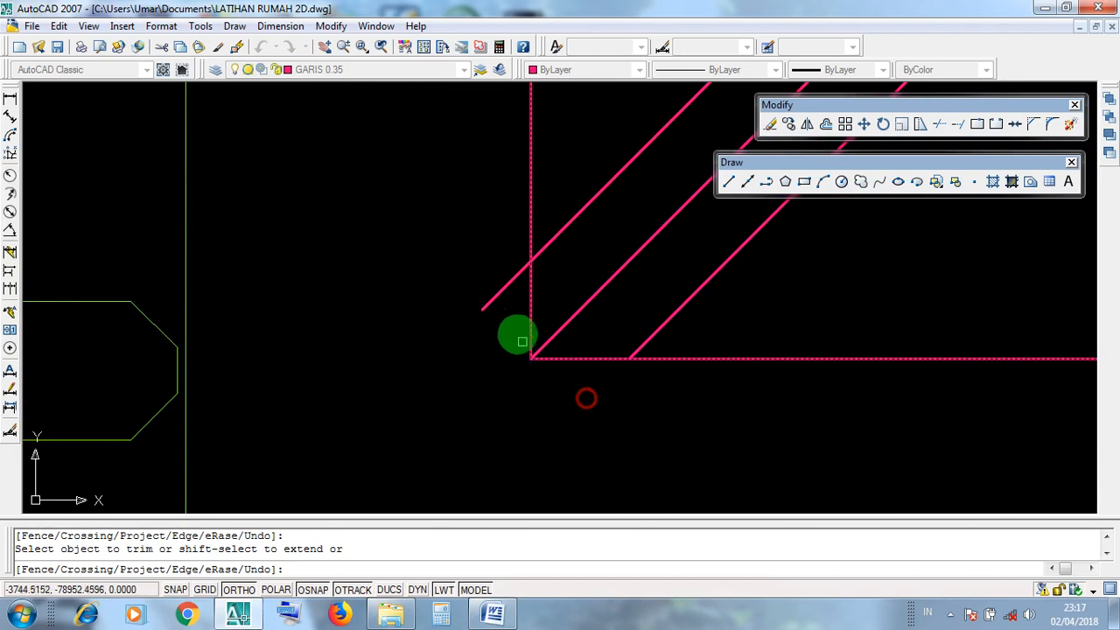
click(501, 288)
Trim both offset diagonal ends that project past the outer rectangle at the upper-right corner.
scroll(472, 385, down, 5)
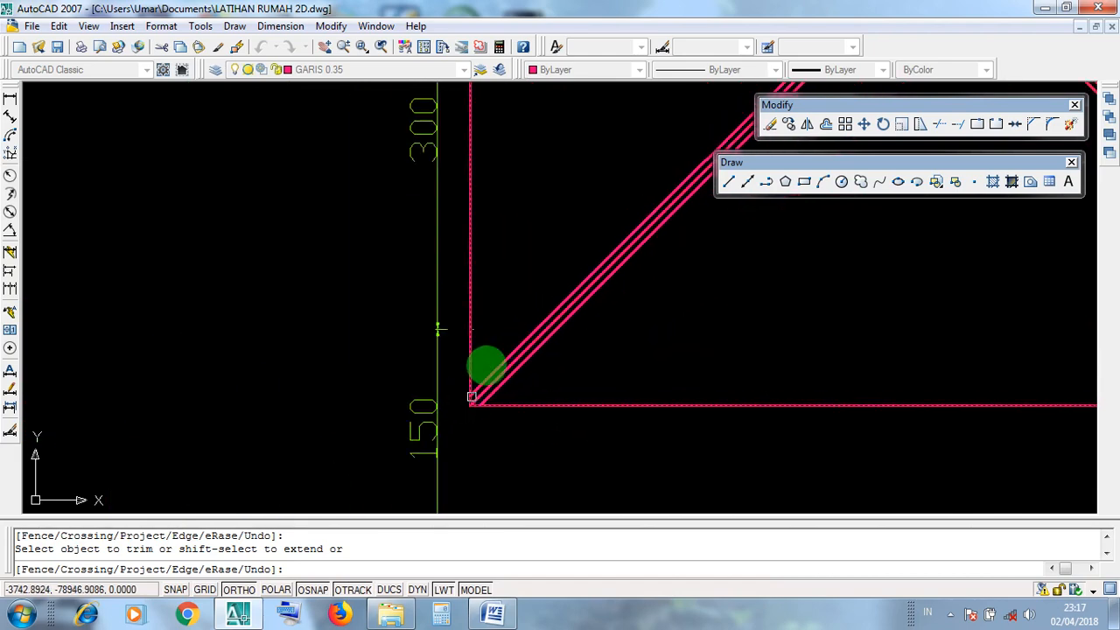
middle_drag(525, 233, 472, 503)
scroll(682, 302, up, 8)
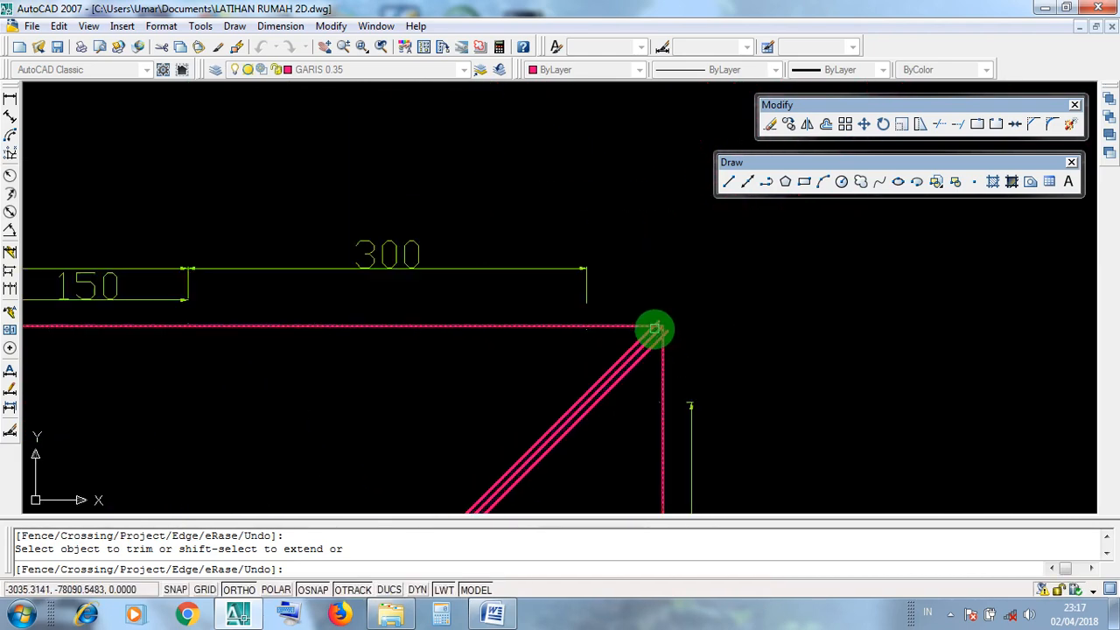
scroll(715, 352, up, 3)
scroll(670, 344, down, 4)
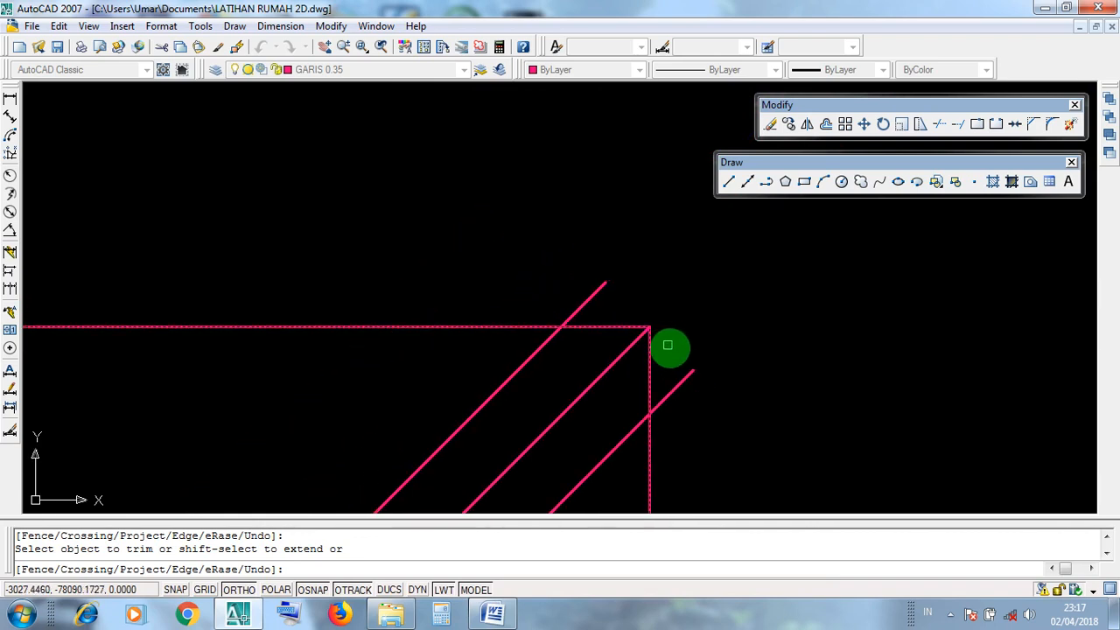
click(686, 379)
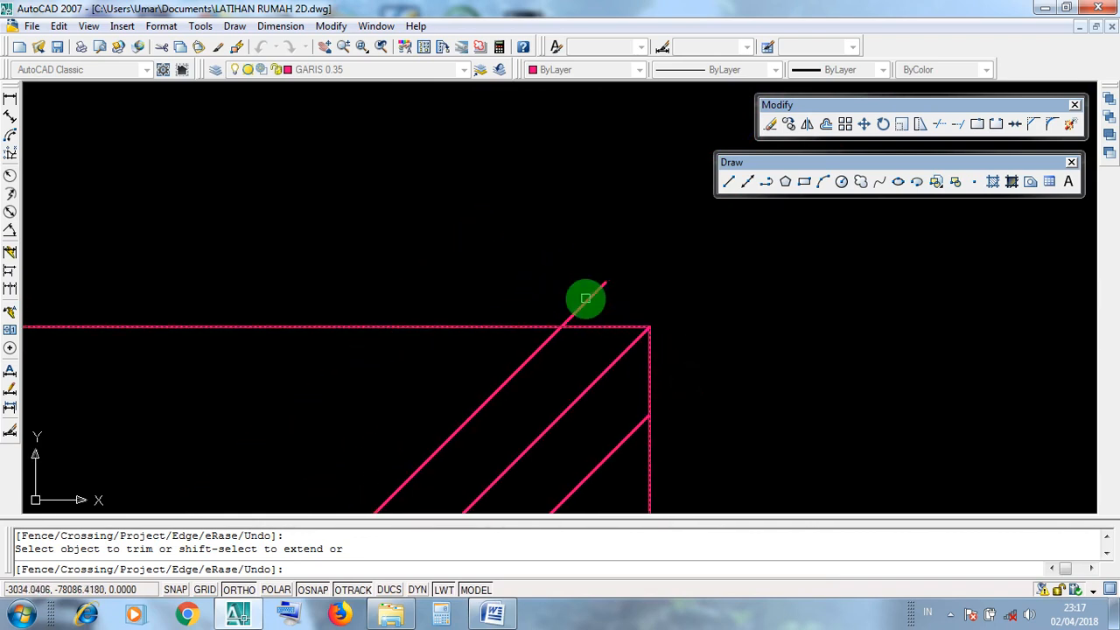
click(589, 298)
Trim both offset diagonal ends that project past the outer rectangle at the upper-left corner.
scroll(733, 326, down, 5)
scroll(552, 332, down, 4)
middle_drag(313, 323, 587, 333)
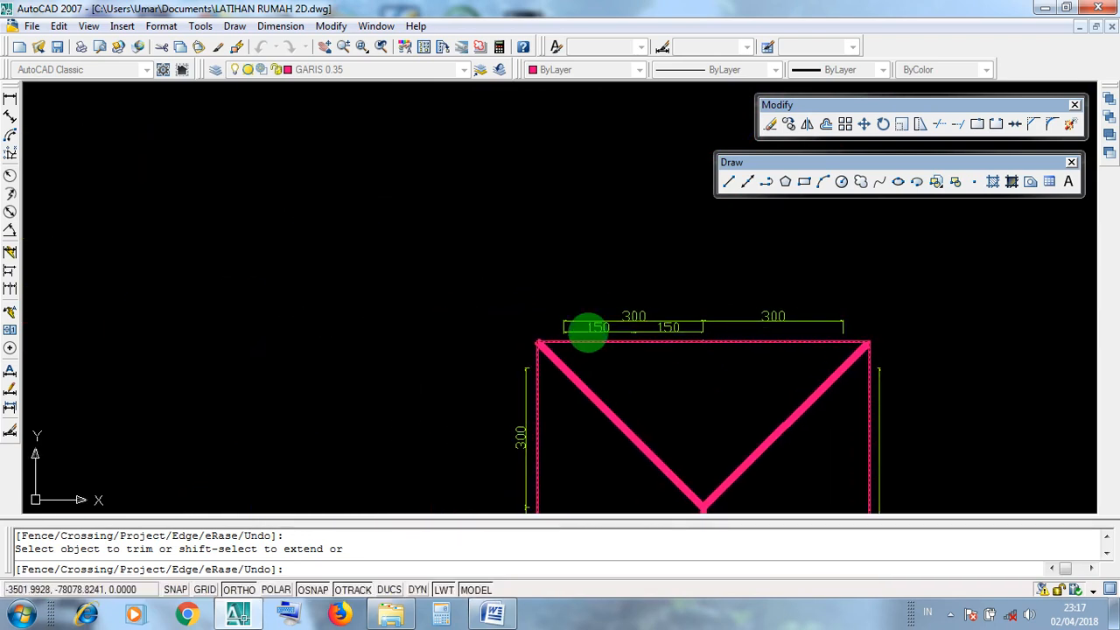
scroll(490, 327, up, 2)
scroll(606, 357, up, 4)
scroll(487, 341, up, 5)
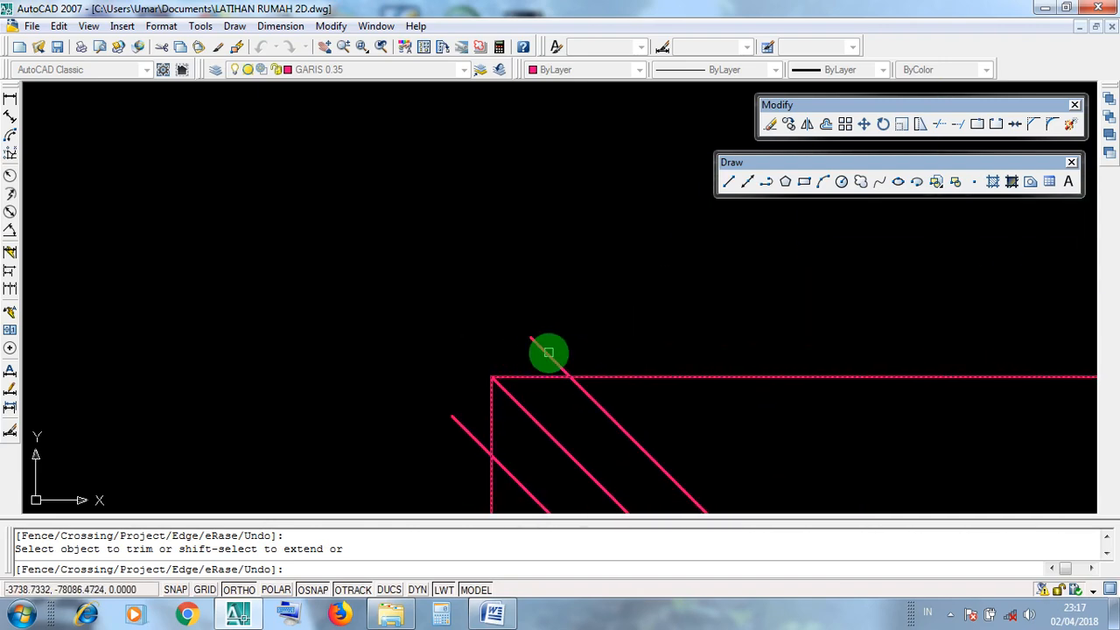
click(547, 352)
scroll(452, 320, down, 8)
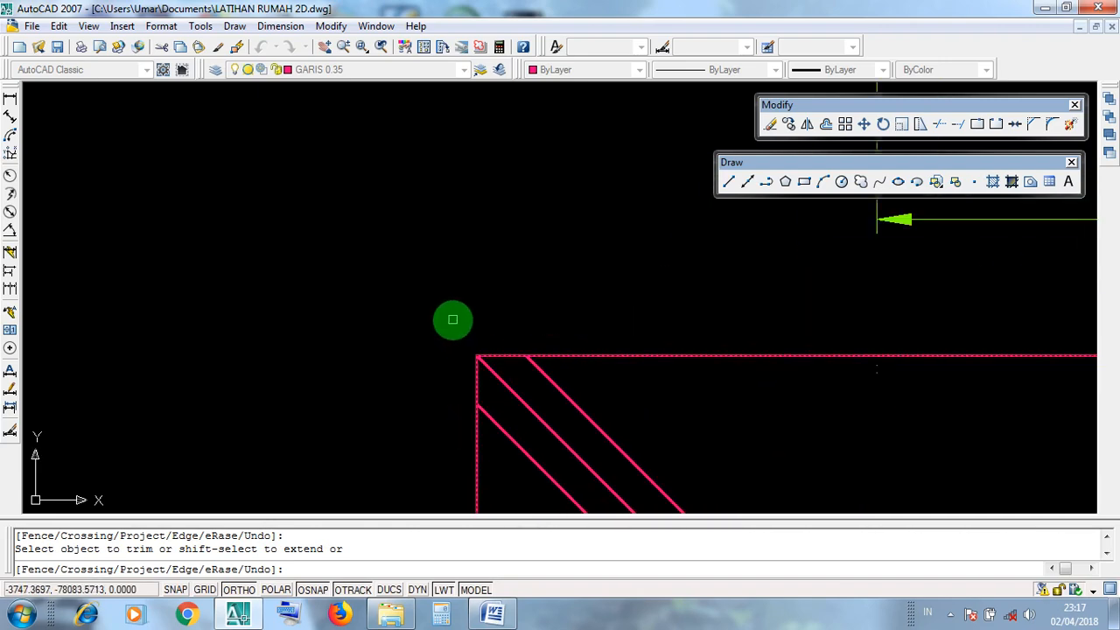
scroll(477, 359, up, 5)
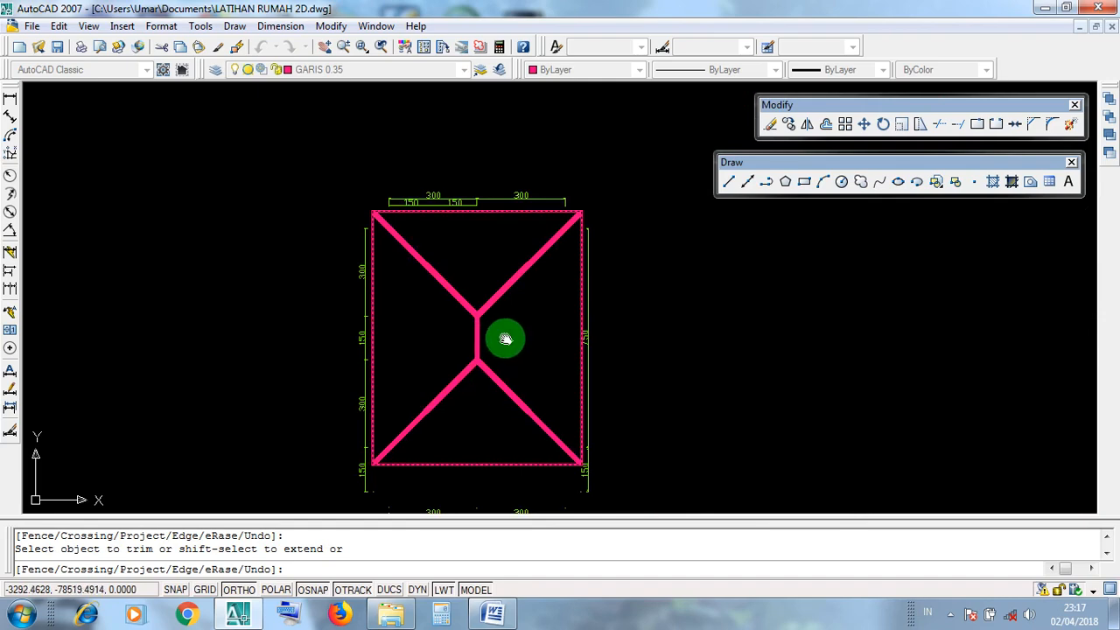
scroll(565, 372, up, 7)
scroll(564, 376, down, 9)
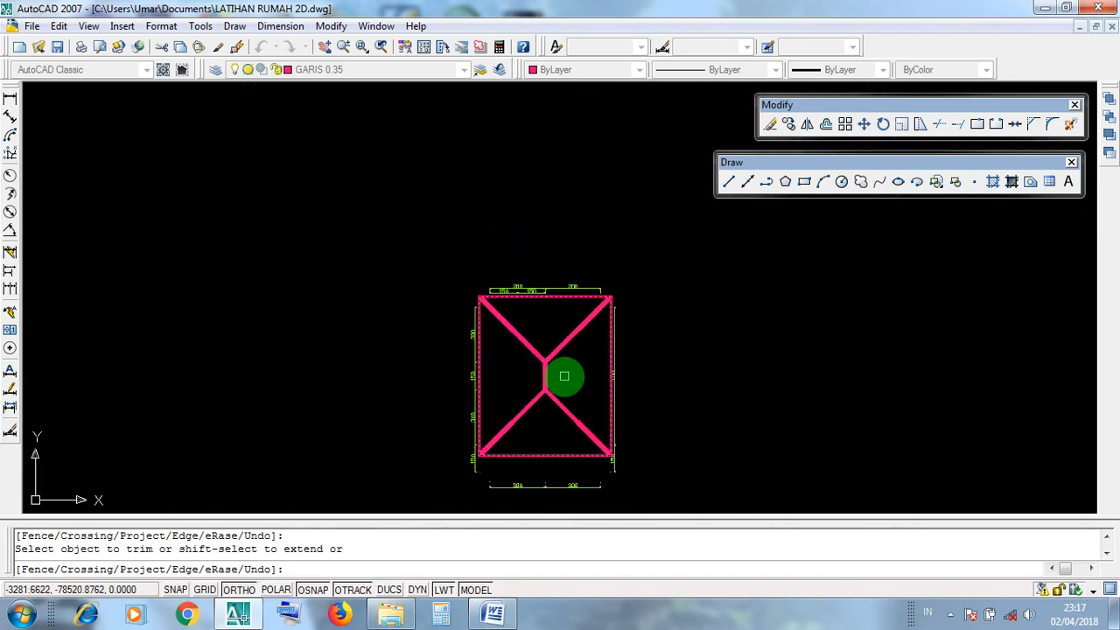
Check the trimmed hip and ridge lines against the outer rectangle and end the Trim command.
mouse_move(564, 376)
middle_down()
mouse_move(542, 320)
mouse_move(545, 357)
mouse_move(549, 321)
mouse_move(569, 399)
middle_up()
scroll(556, 443, up, 2)
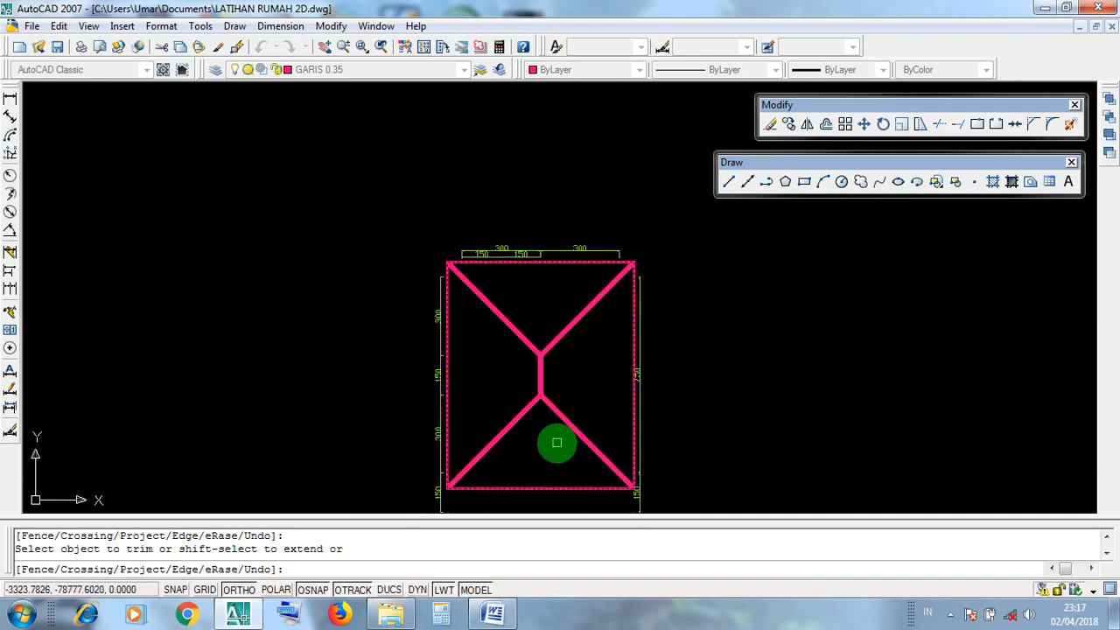
scroll(552, 433, up, 4)
scroll(525, 398, down, 4)
scroll(501, 371, up, 3)
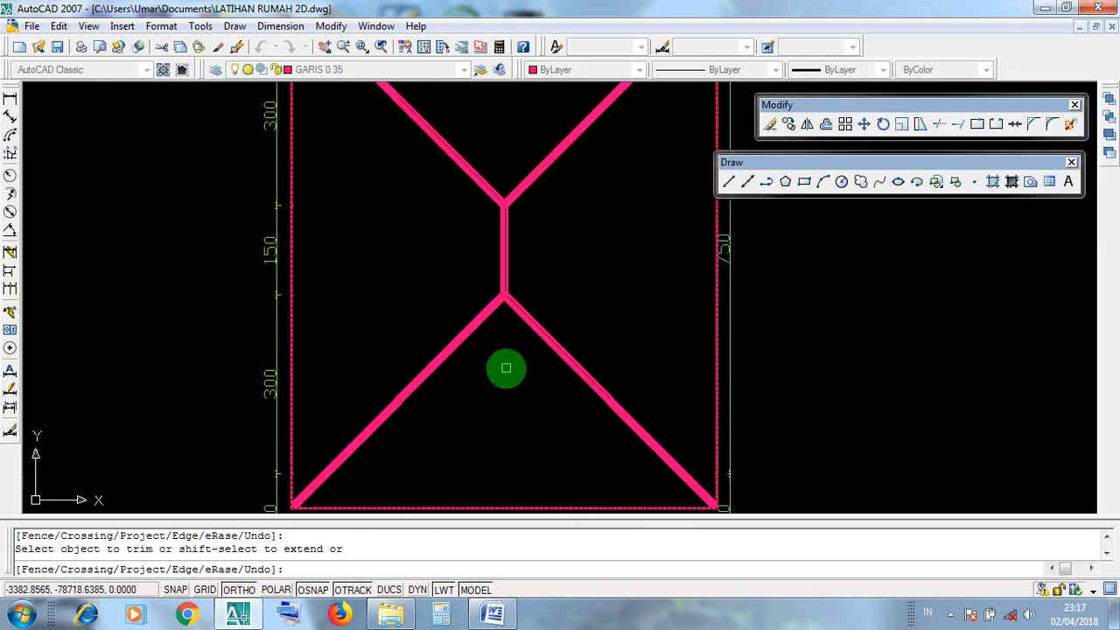
scroll(507, 366, down, 4)
scroll(513, 362, up, 1)
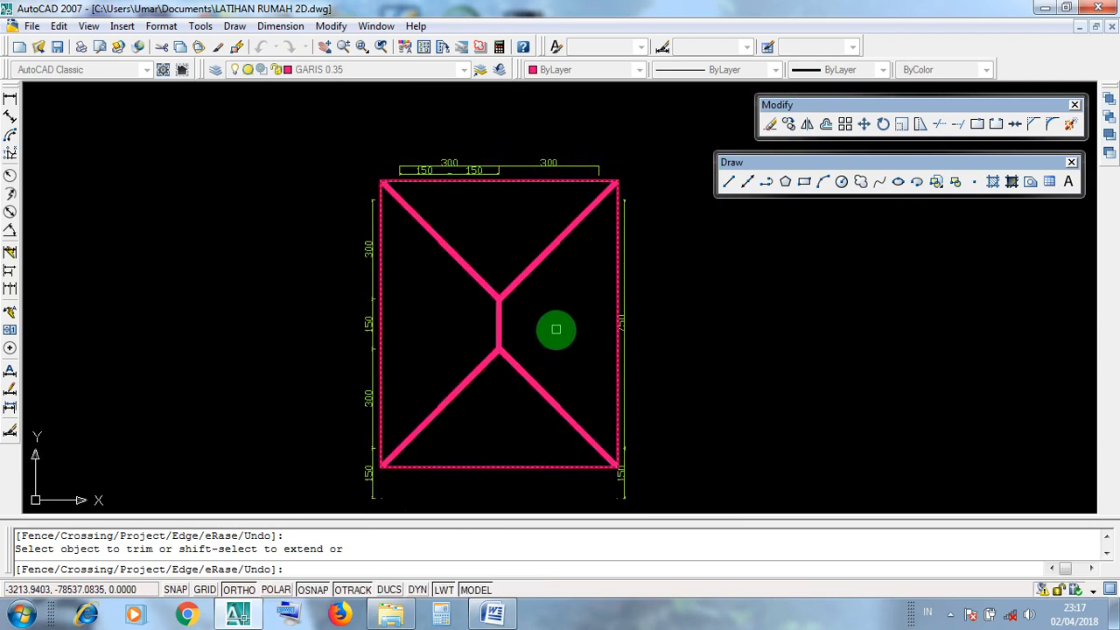
key(Return)
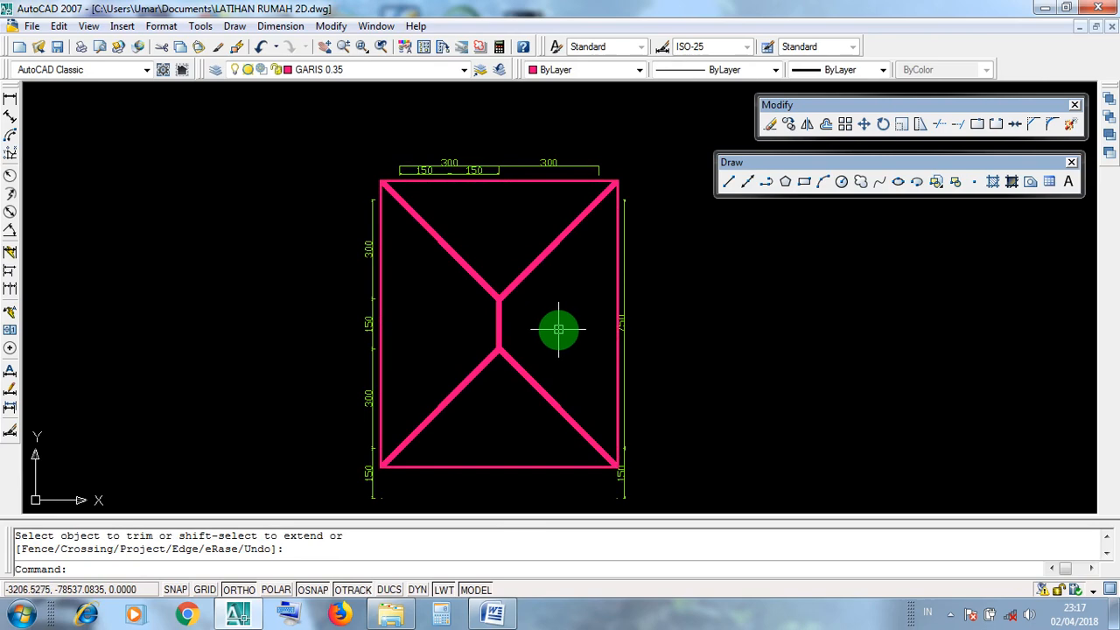
Turn on the GARIS DENAH ATAP layer to display the floor plan beneath the roof lines.
scroll(490, 380, up, 6)
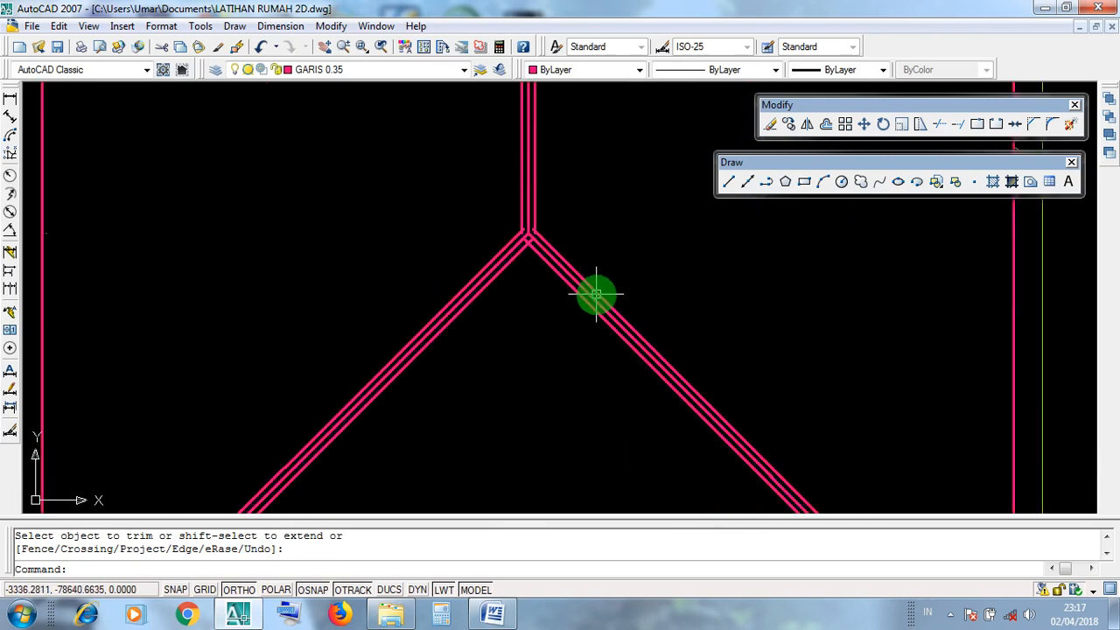
scroll(596, 293, down, 6)
mouse_move(600, 287)
middle_down()
mouse_move(588, 324)
mouse_move(572, 332)
middle_up()
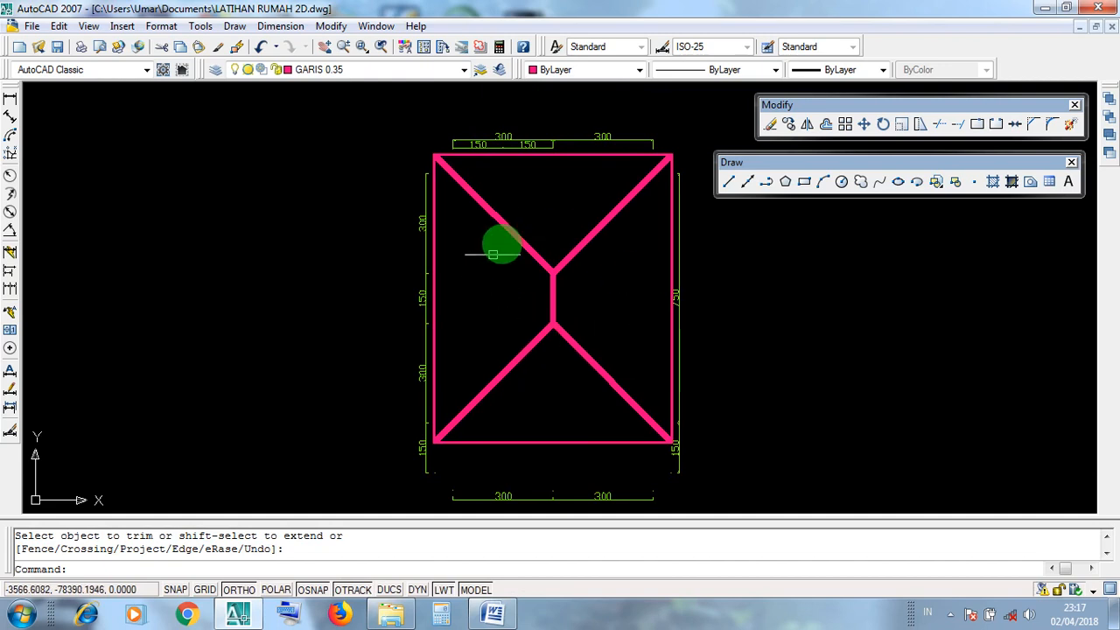
scroll(584, 321, down, 8)
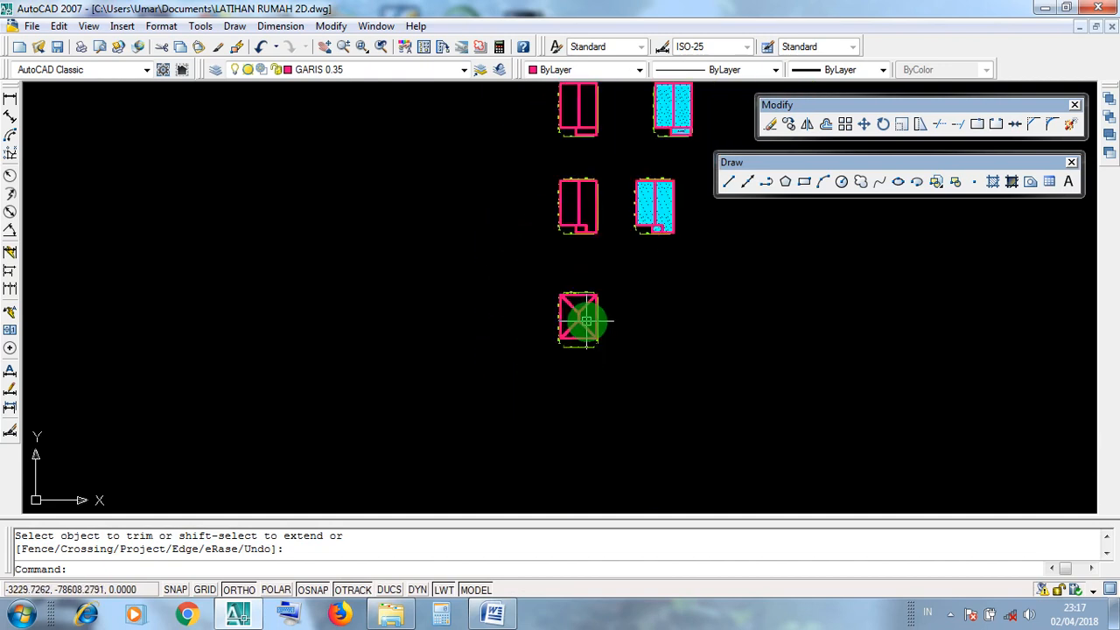
scroll(586, 321, up, 8)
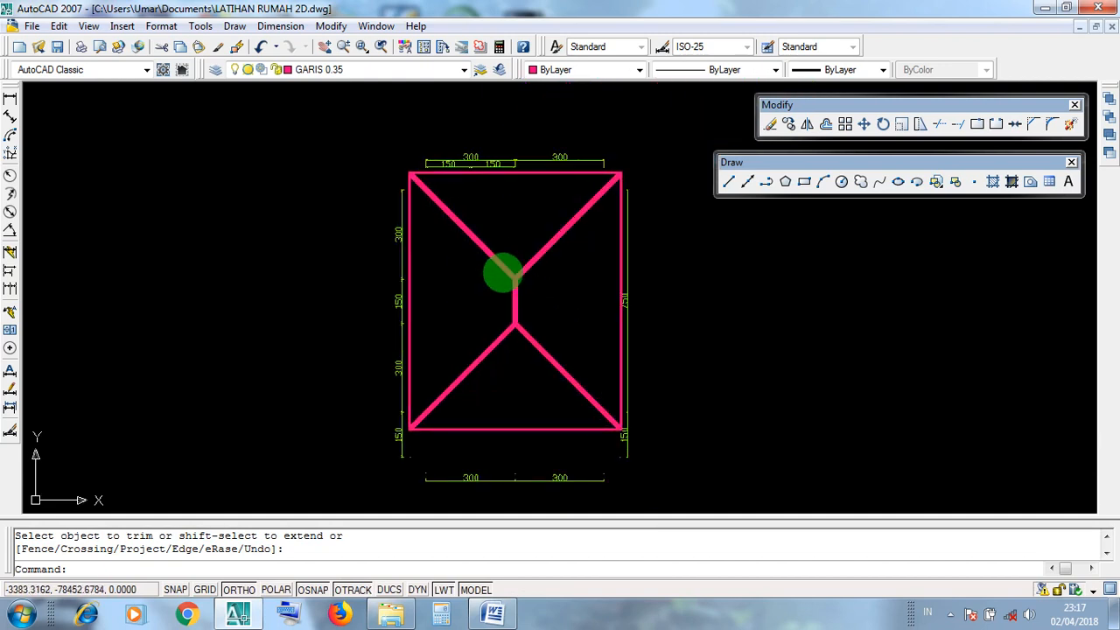
middle_drag(523, 279, 512, 285)
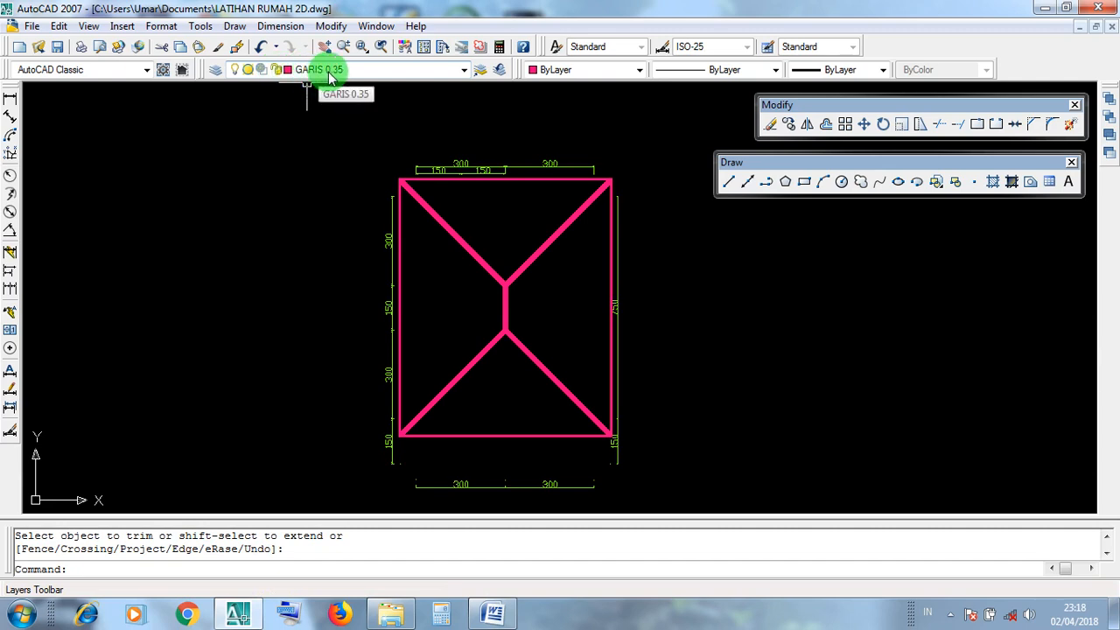
click(463, 70)
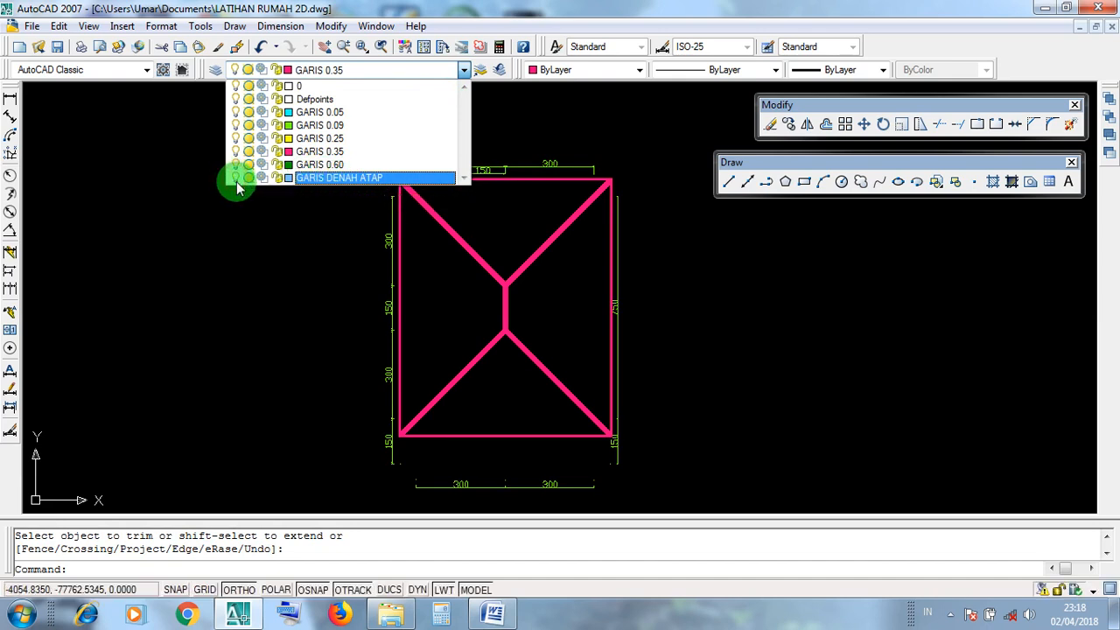
click(263, 252)
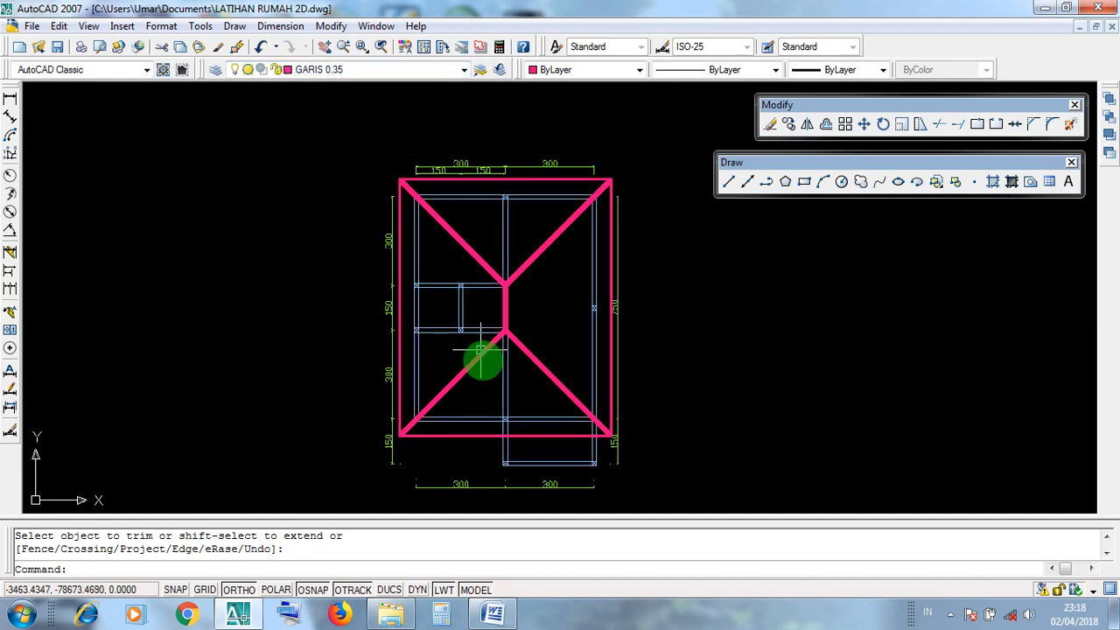
Examine how the roof outline and hip lines fit over the floor plan walls and the front projection.
middle_drag(480, 358, 468, 359)
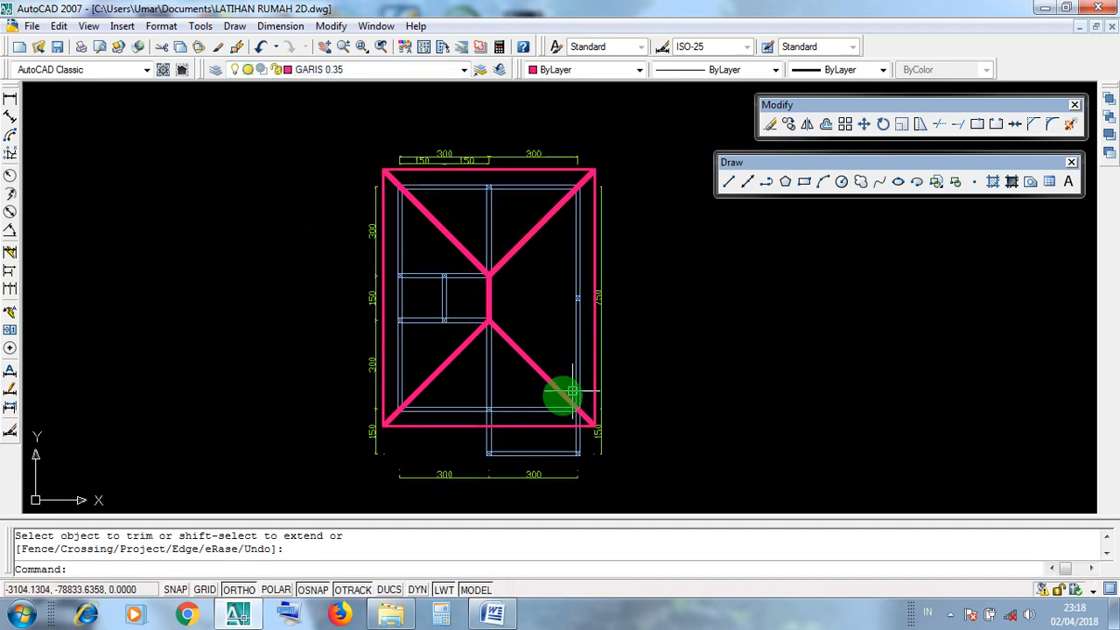
scroll(447, 214, up, 3)
scroll(456, 212, down, 2)
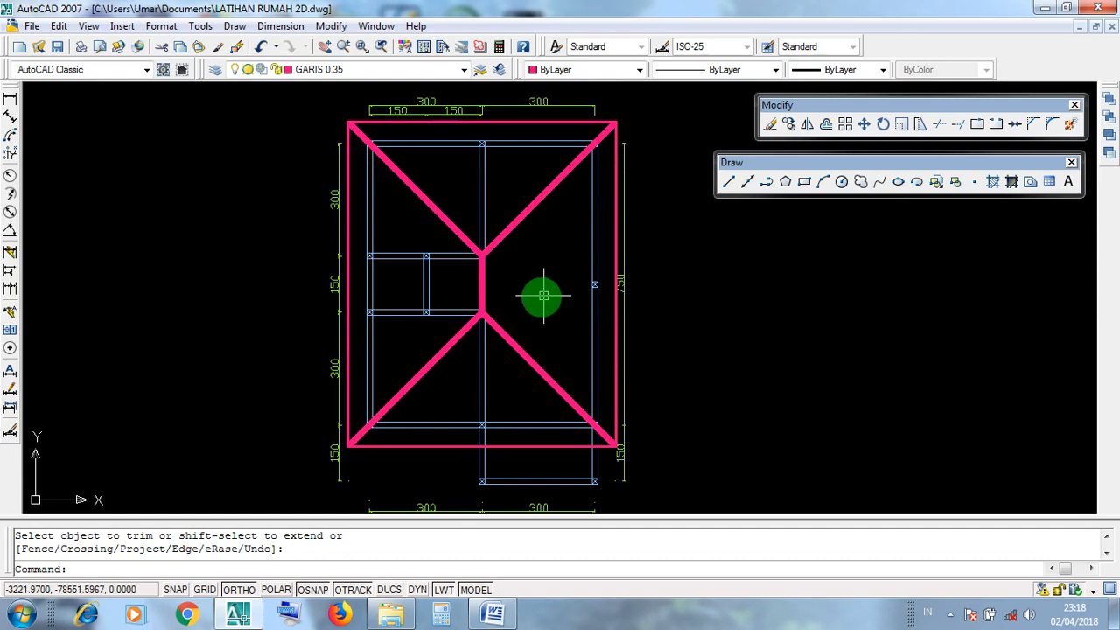
scroll(593, 488, up, 3)
middle_drag(592, 487, 587, 412)
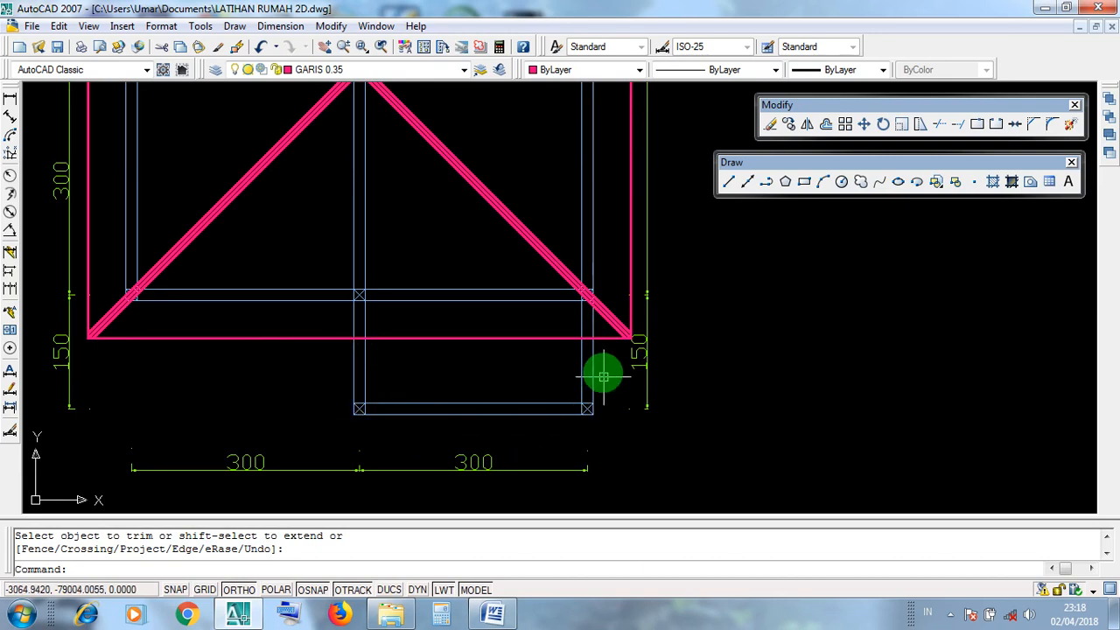
scroll(610, 452, down, 6)
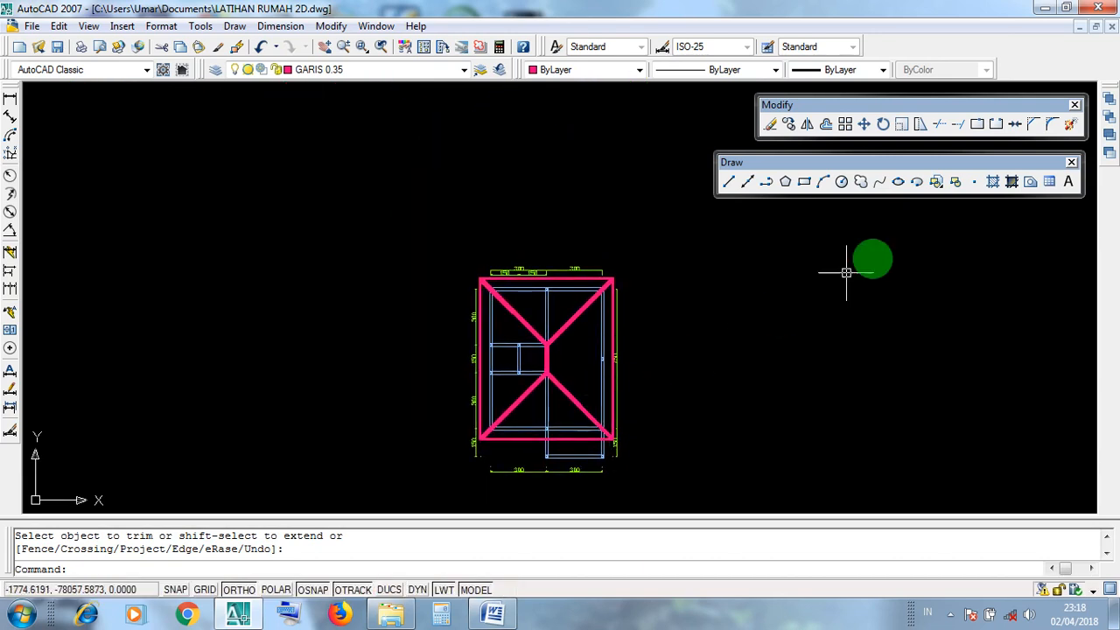
middle_drag(563, 319, 555, 282)
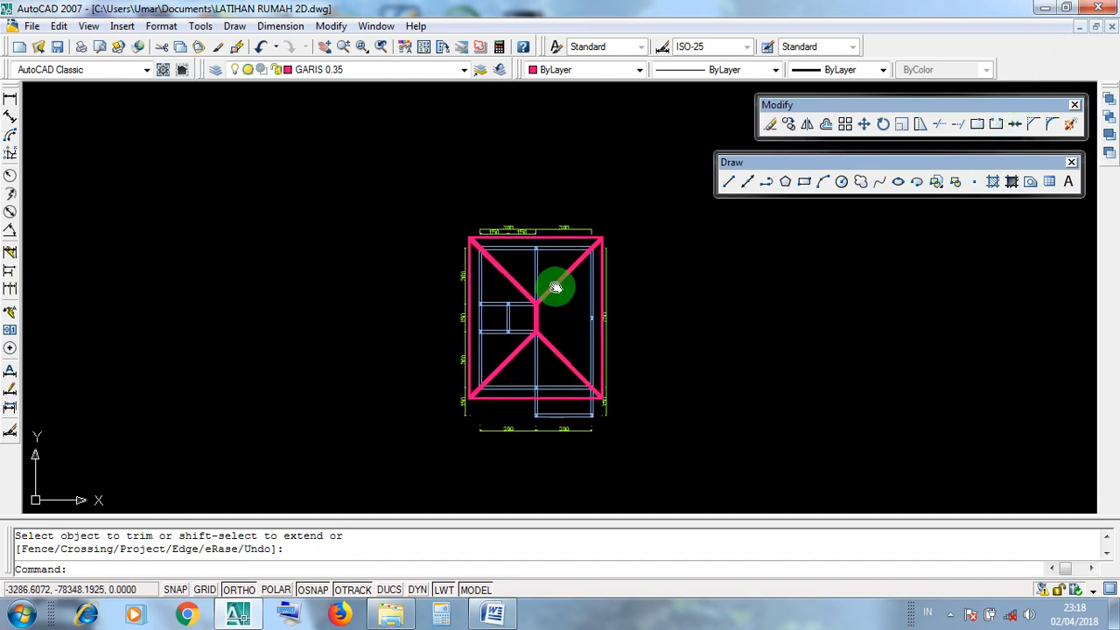
Save the LATIHAN RUMAH 2D drawing and highlight the save command in the command history.
click(57, 48)
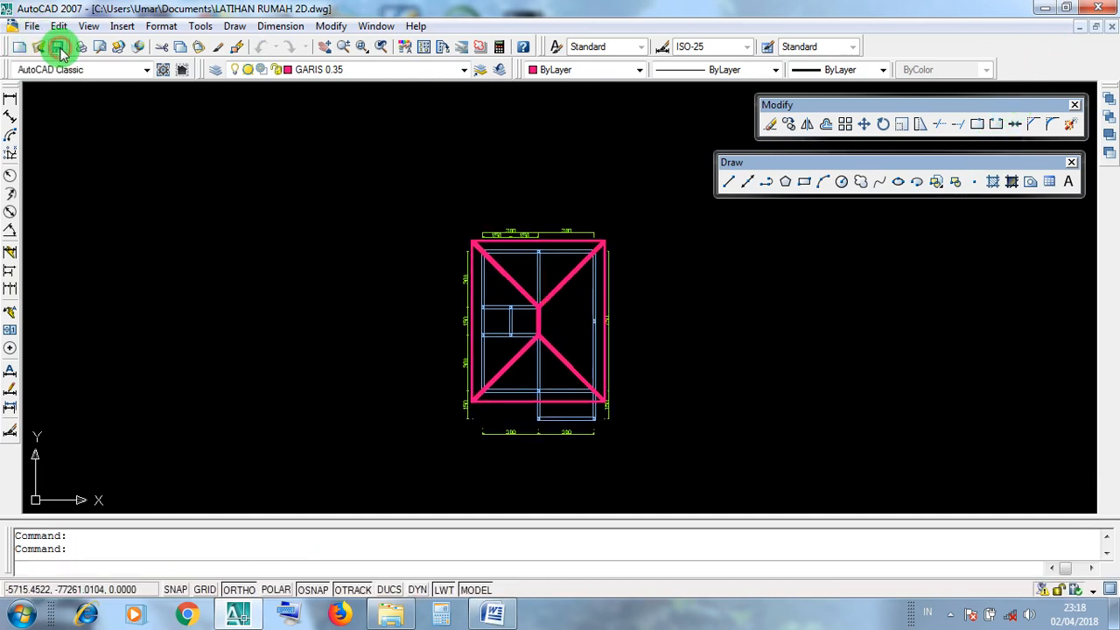
drag(119, 548, 75, 543)
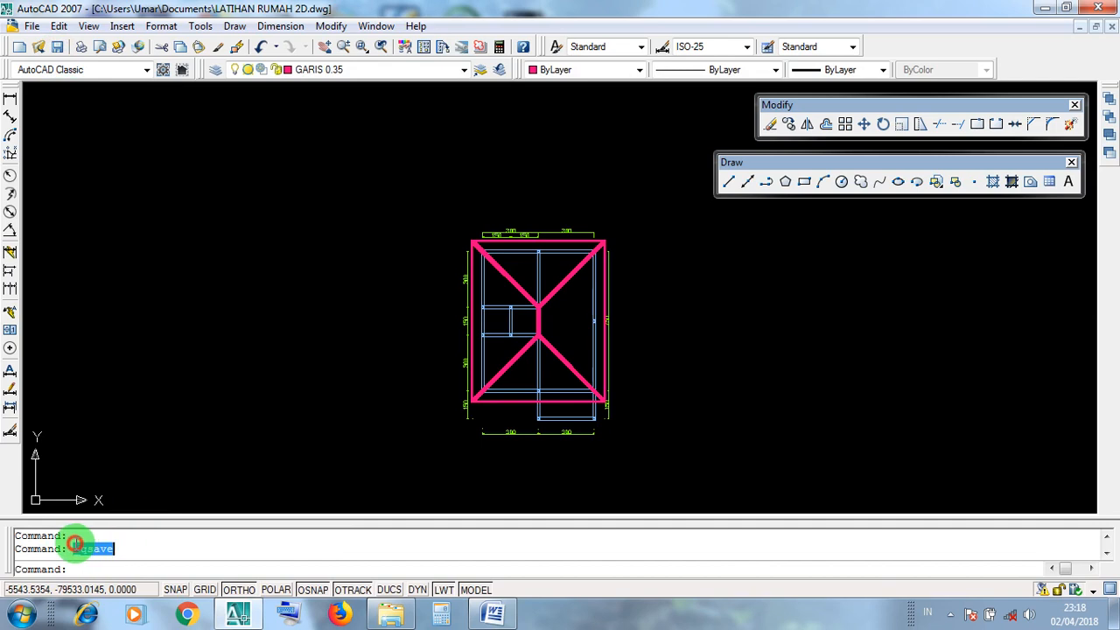
click(171, 547)
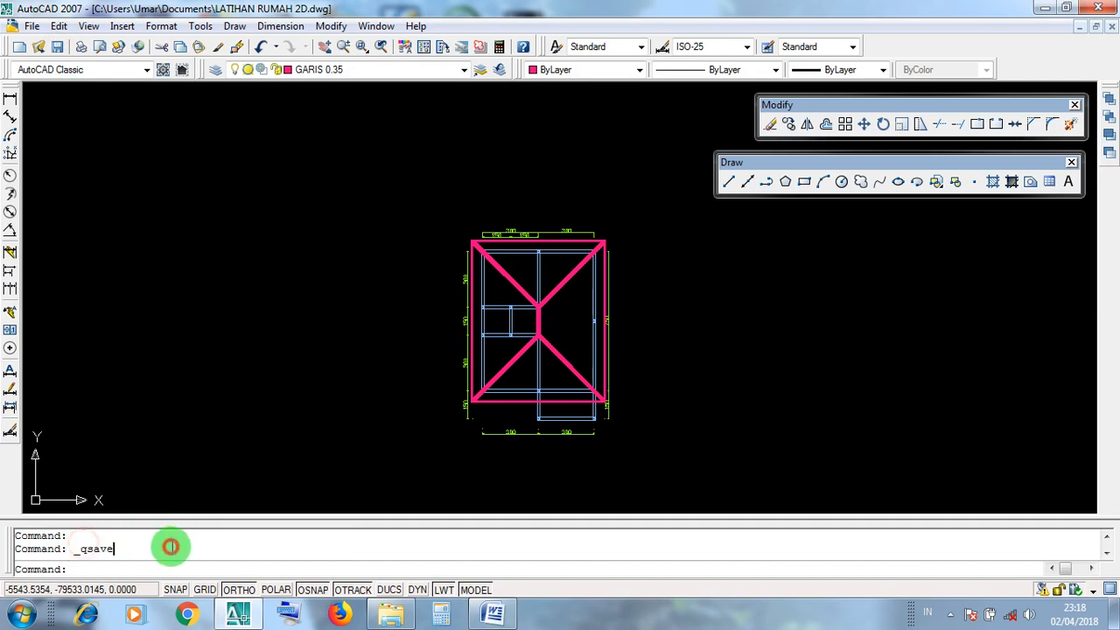
Switch to the 3D ATAP TUTOR drawing and examine the hip roof model from above and at an angle.
click(1079, 26)
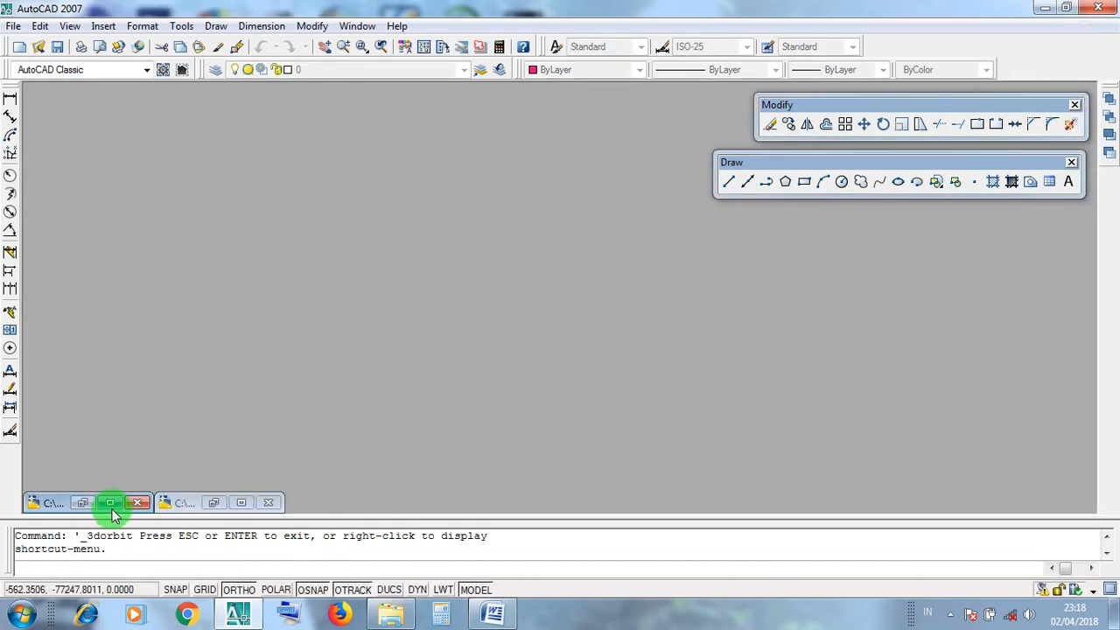
click(109, 504)
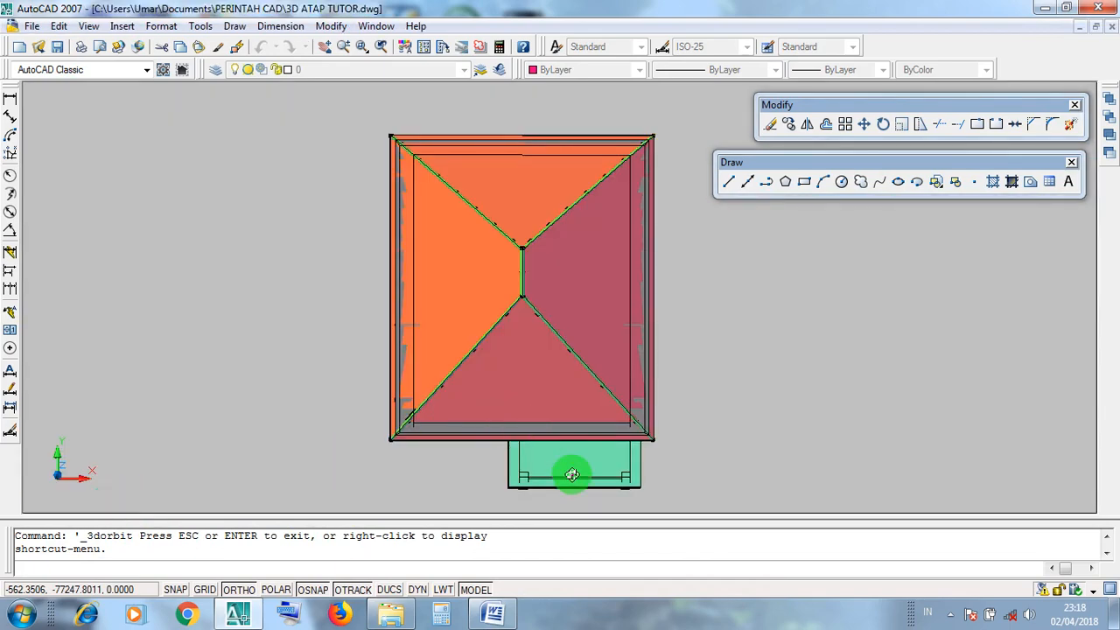
mouse_move(569, 477)
mouse_down()
mouse_move(572, 449)
mouse_move(575, 475)
mouse_move(583, 467)
mouse_move(574, 473)
mouse_up()
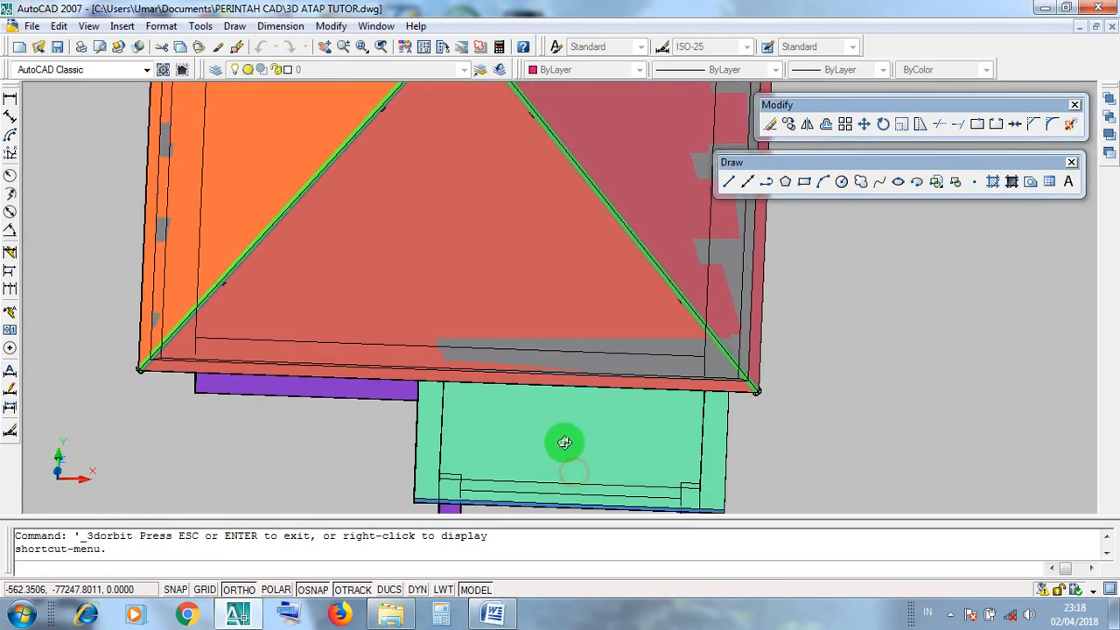
scroll(565, 440, down, 5)
drag(488, 411, 491, 437)
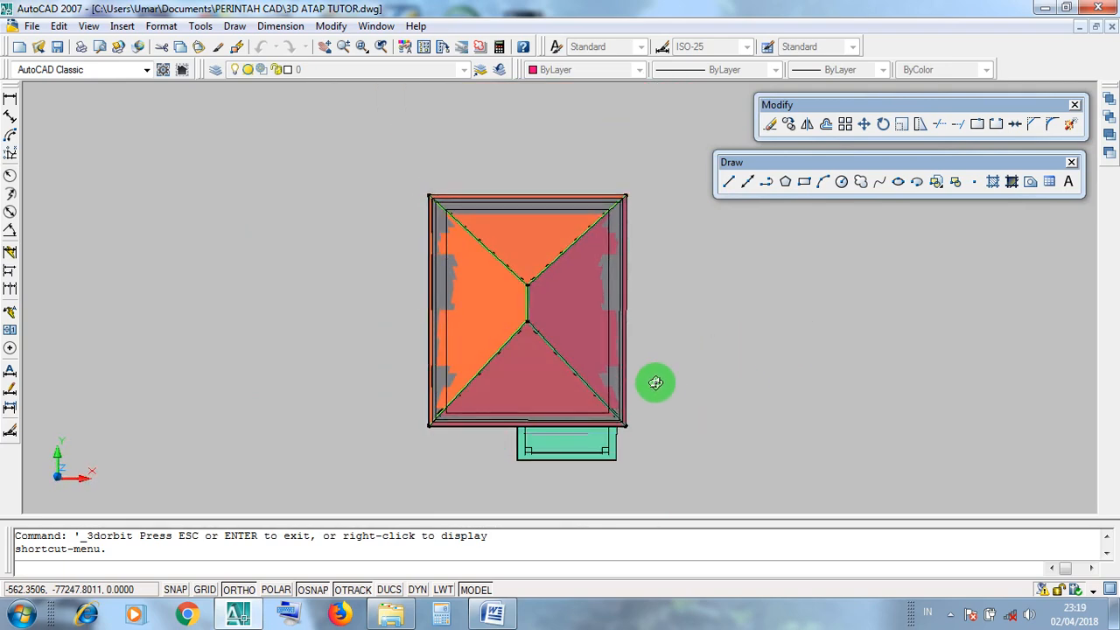
scroll(655, 378, up, 2)
drag(520, 336, 514, 301)
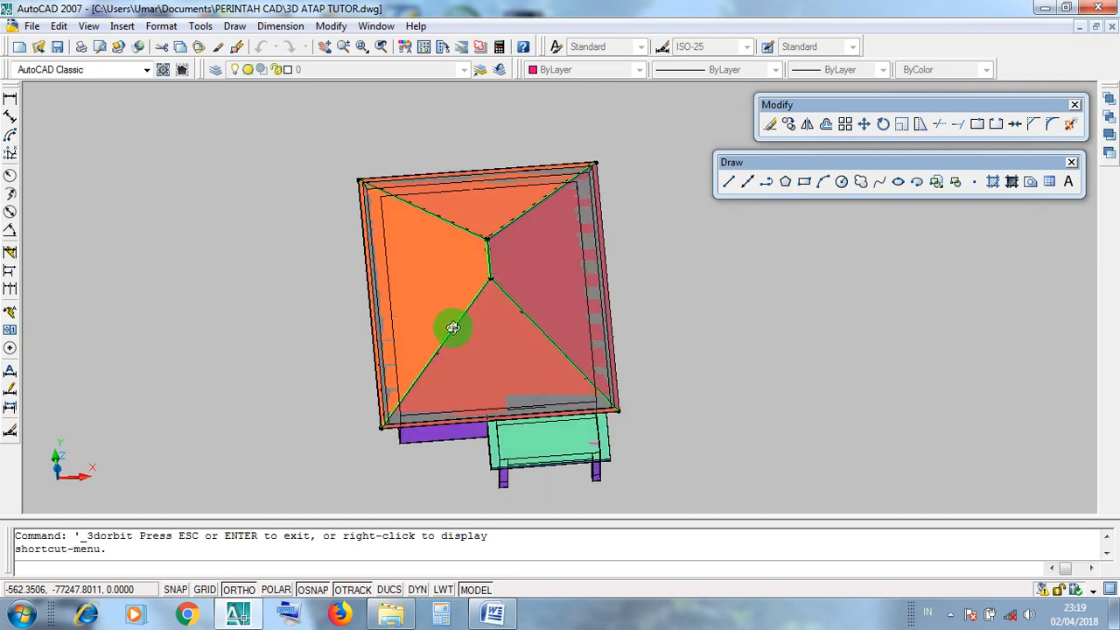
drag(477, 286, 487, 405)
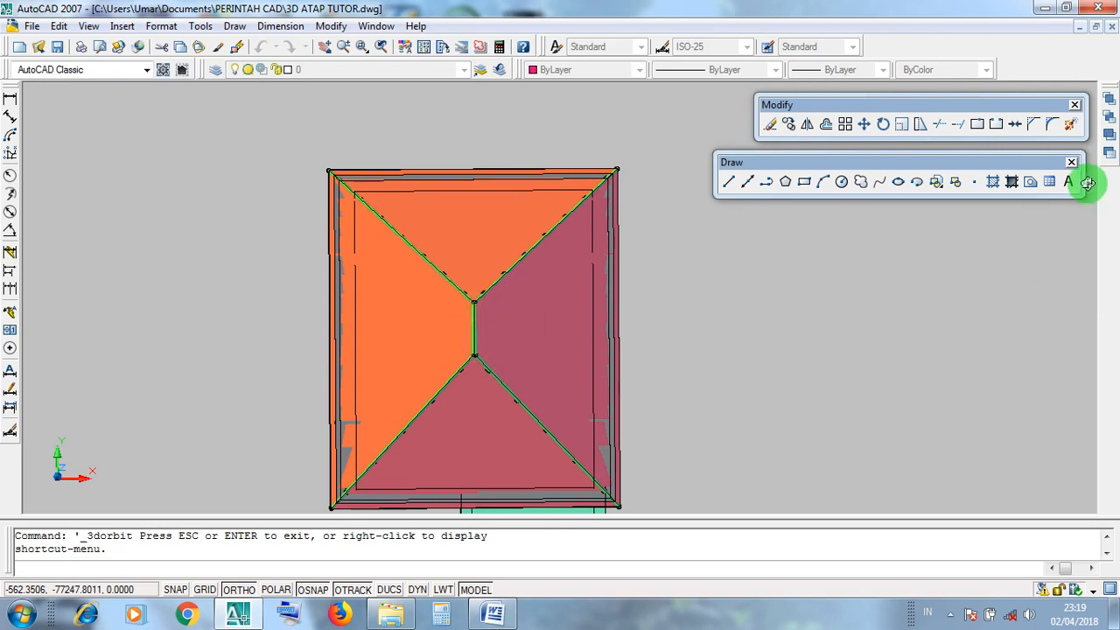
click(1040, 13)
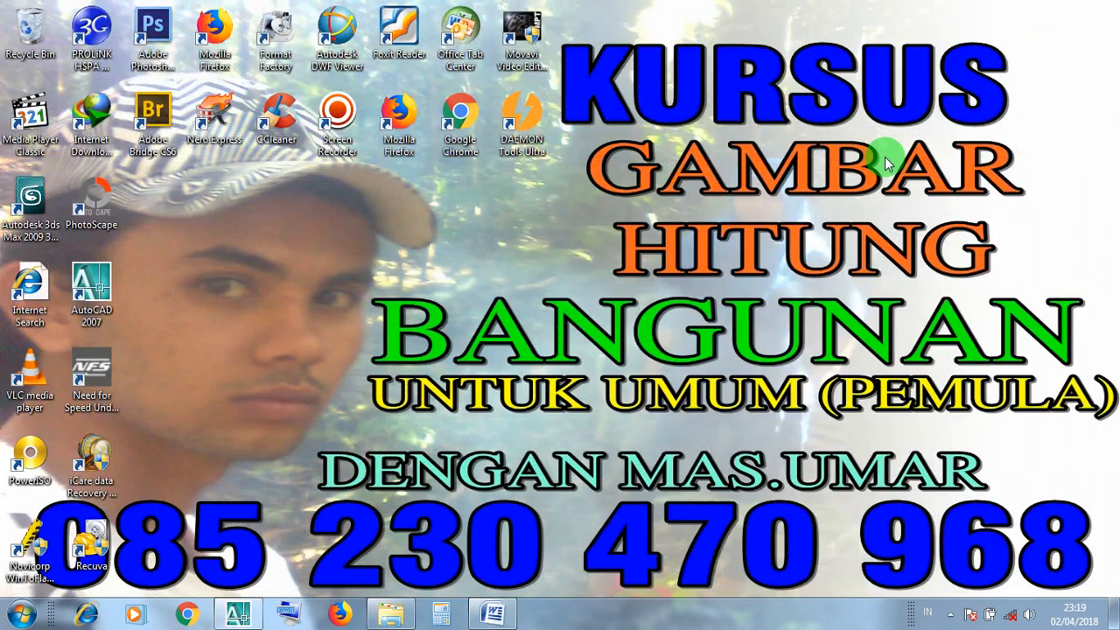
right_click(814, 186)
click(842, 228)
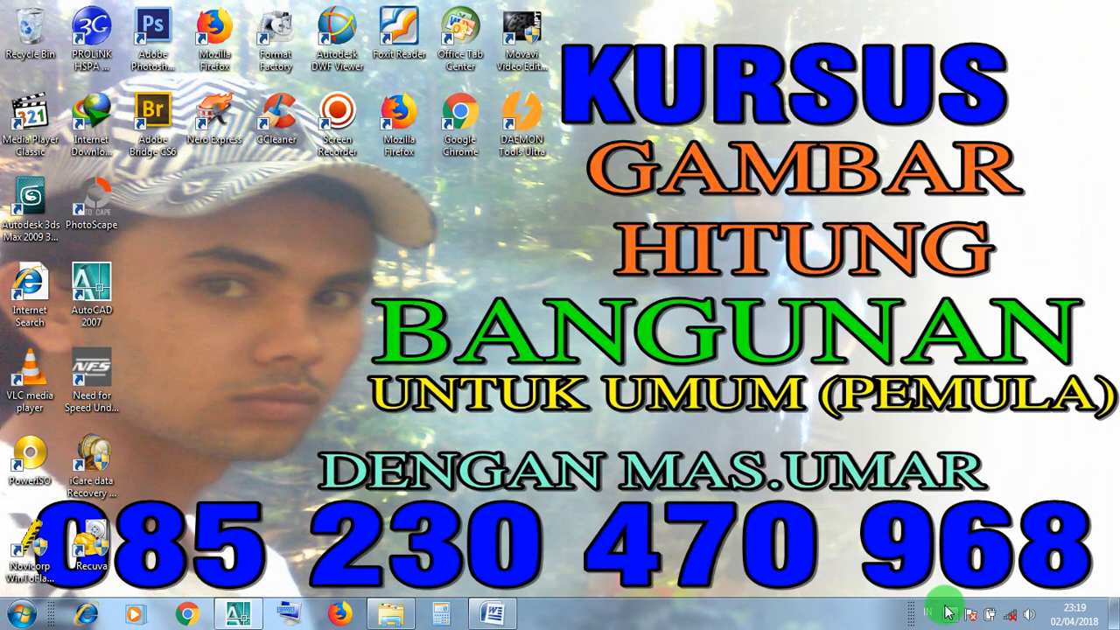
click(948, 613)
right_click(974, 506)
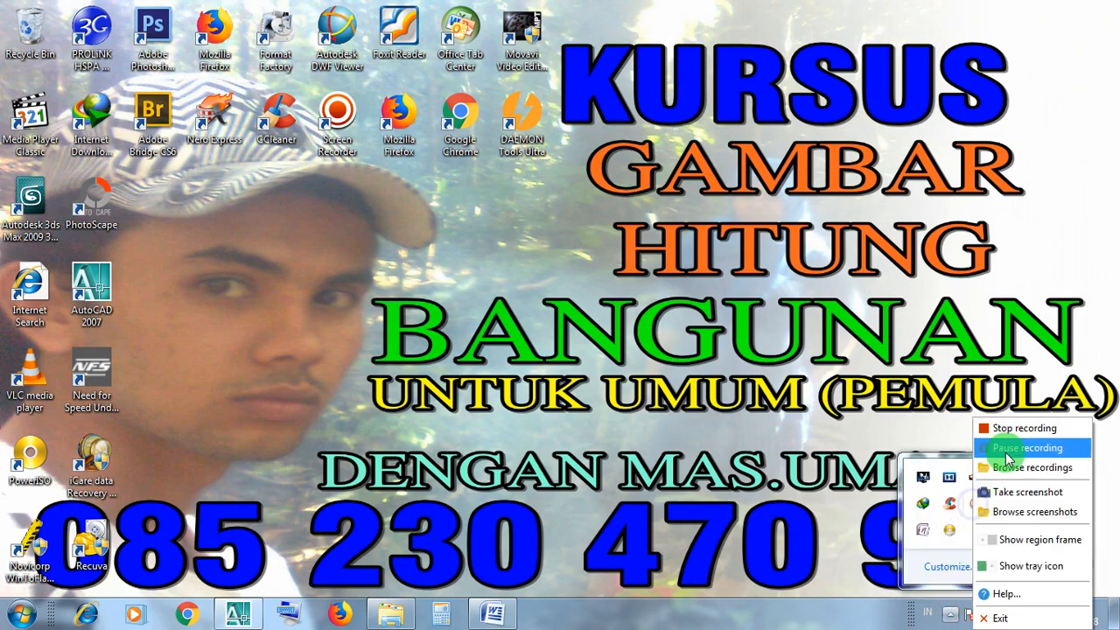